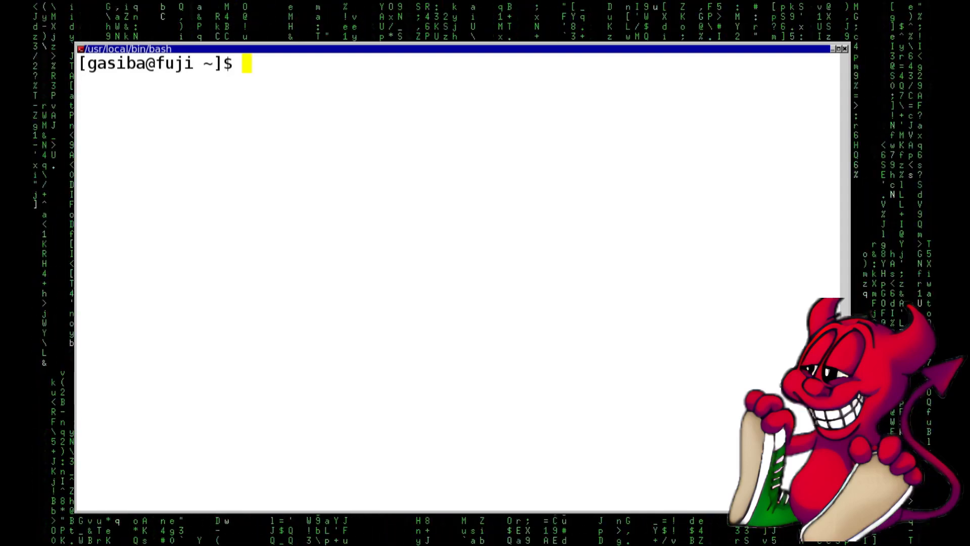
# Step: Change into the FreeBSD_1 directory and list its contents in long format
pyautogui.write('cd F')
pyautogui.press('Tab')
pyautogui.press('Return')
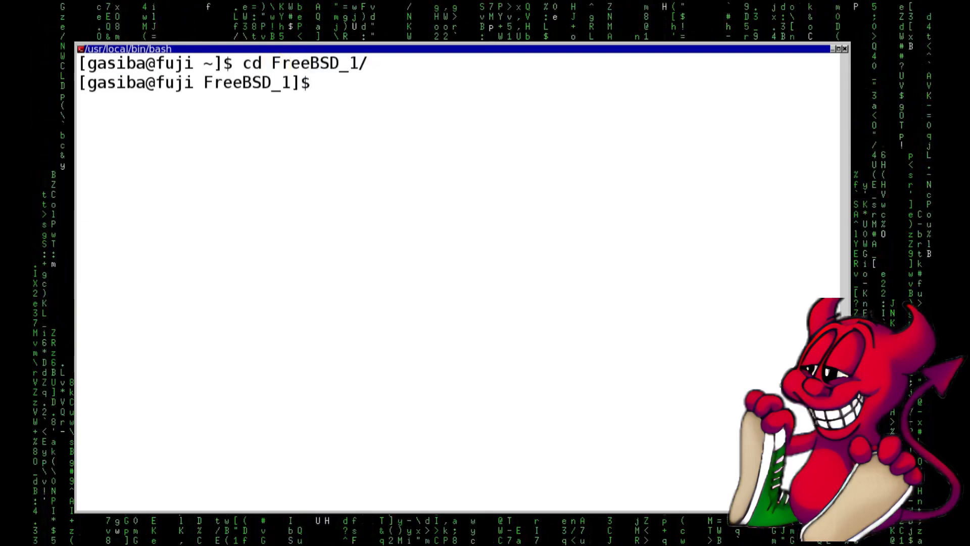
pyautogui.write('ls -l')
pyautogui.press('Return')
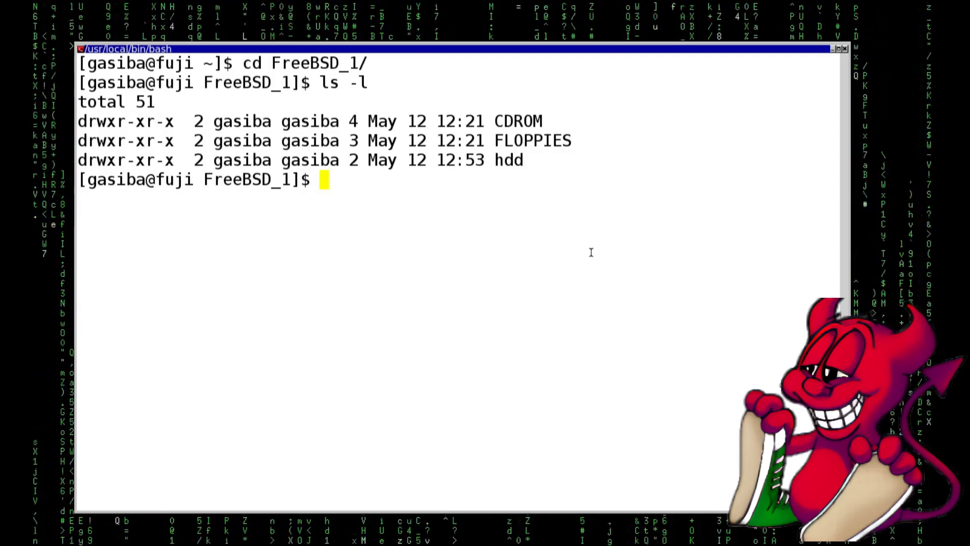
# Step: List the CDROM directory and highlight the FreeBSD-1.0-RELEASE.iso name and the 3.3 version in the other ISO's name
pyautogui.write('ls CDROM/')
pyautogui.press('Return')
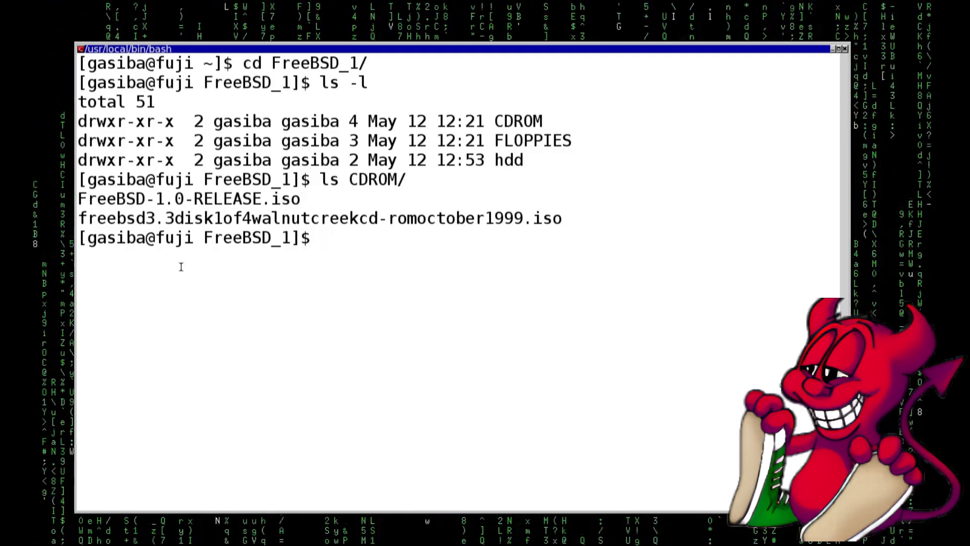
pyautogui.doubleClick(165, 202)
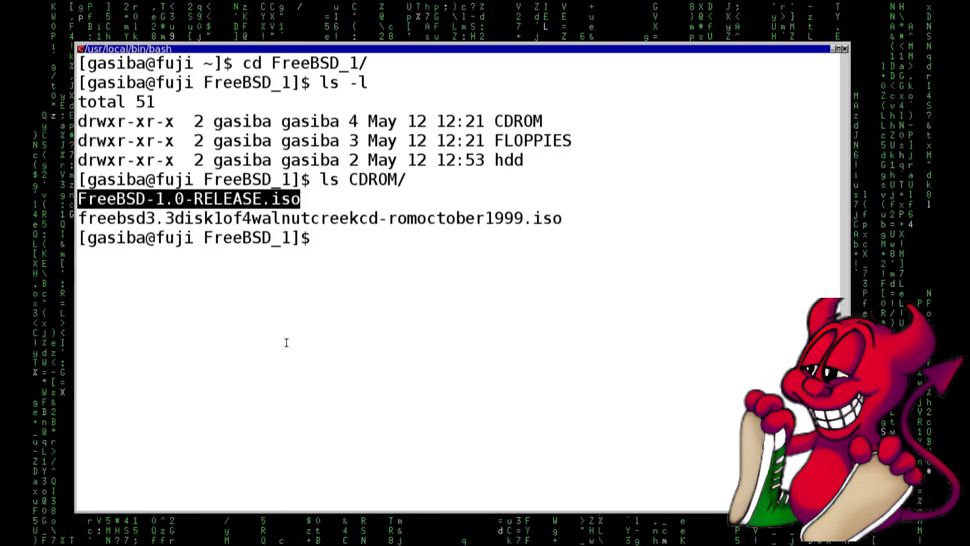
pyautogui.moveTo(179, 223); pyautogui.dragTo(145, 222)
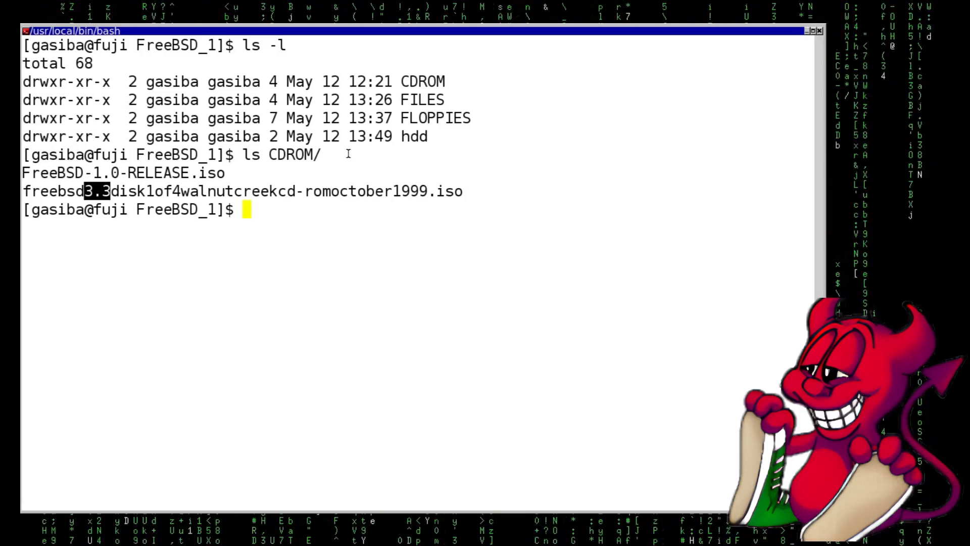
pyautogui.write('git clone')
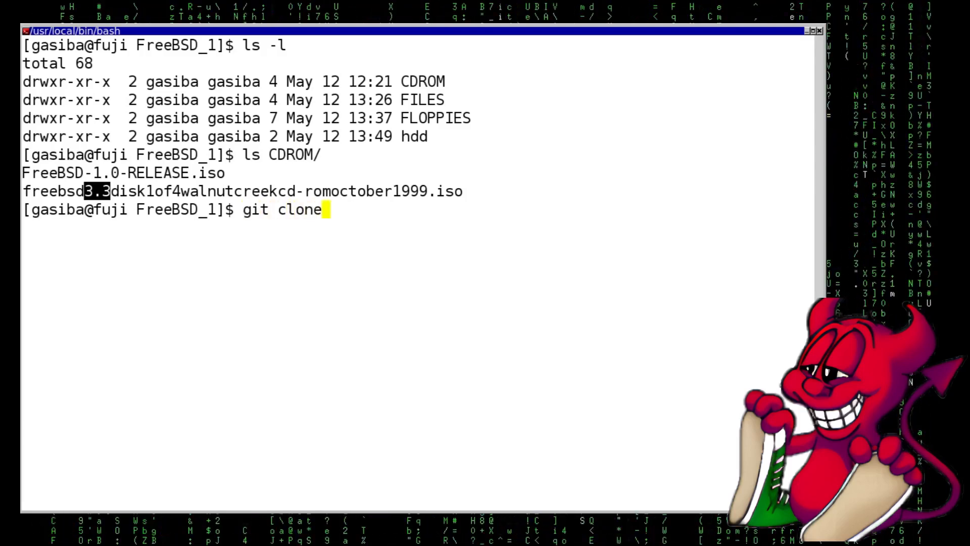
pyautogui.write(' https://')
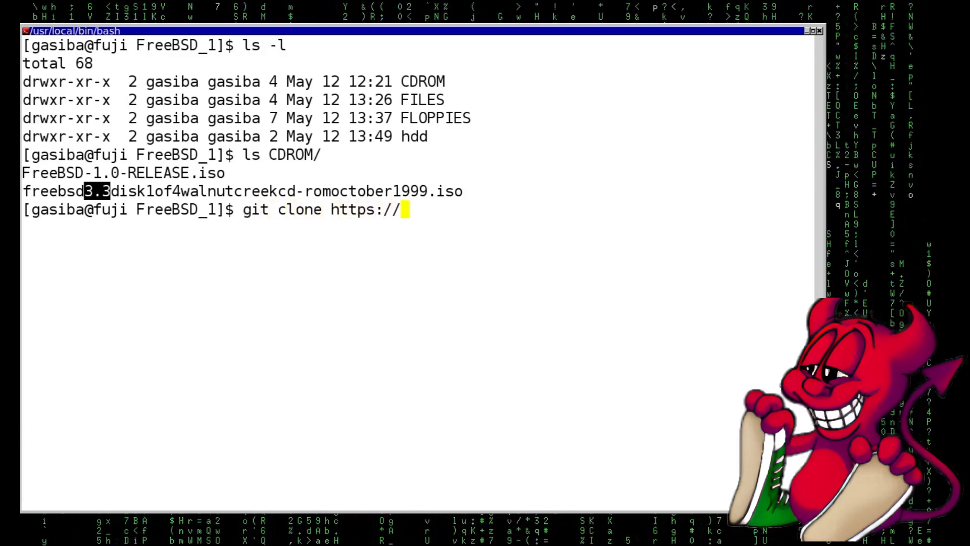
pyautogui.write('github.com')
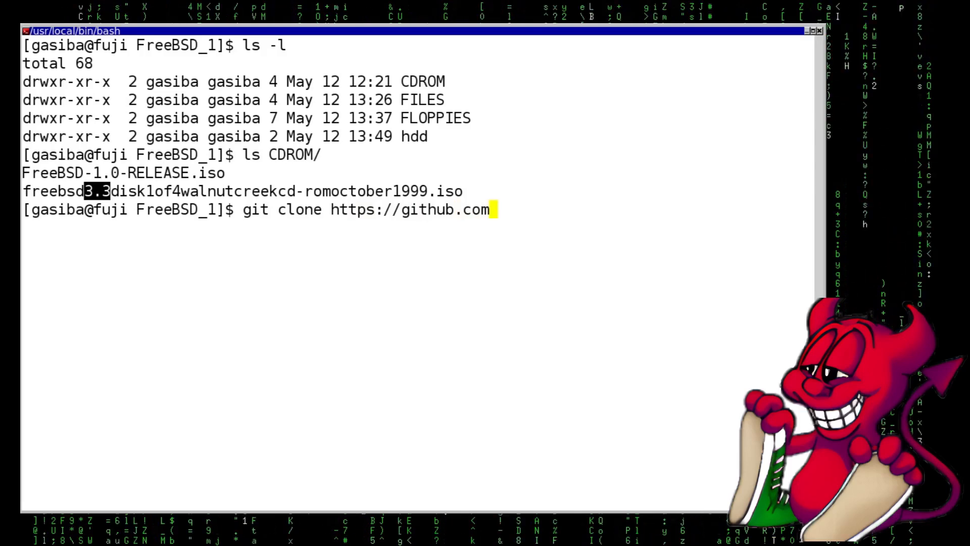
pyautogui.write('/sauce')
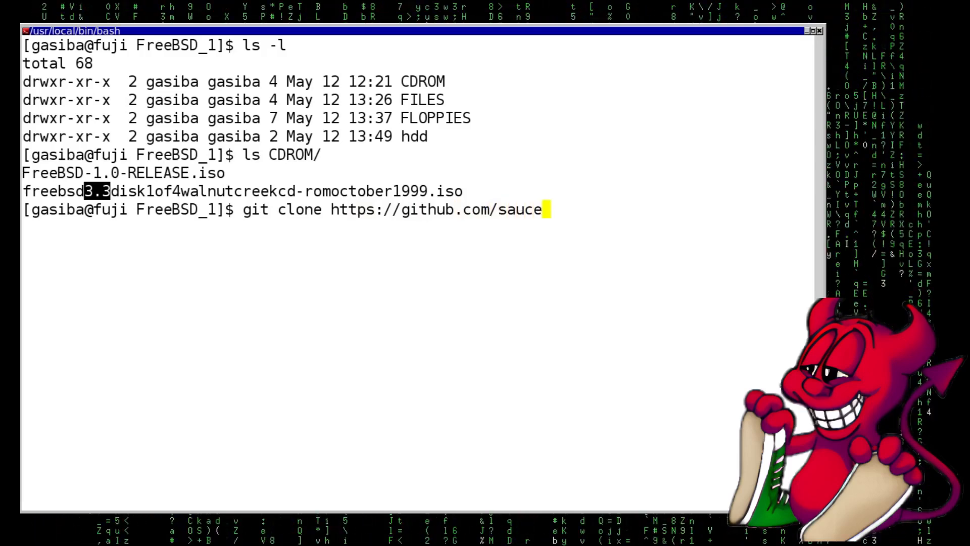
pyautogui.write('c0de/')
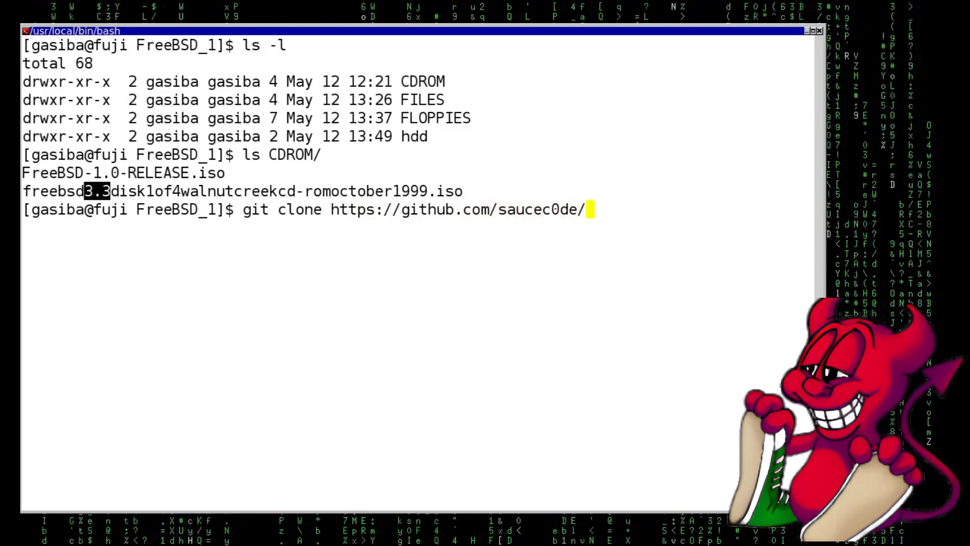
pyautogui.write('p')
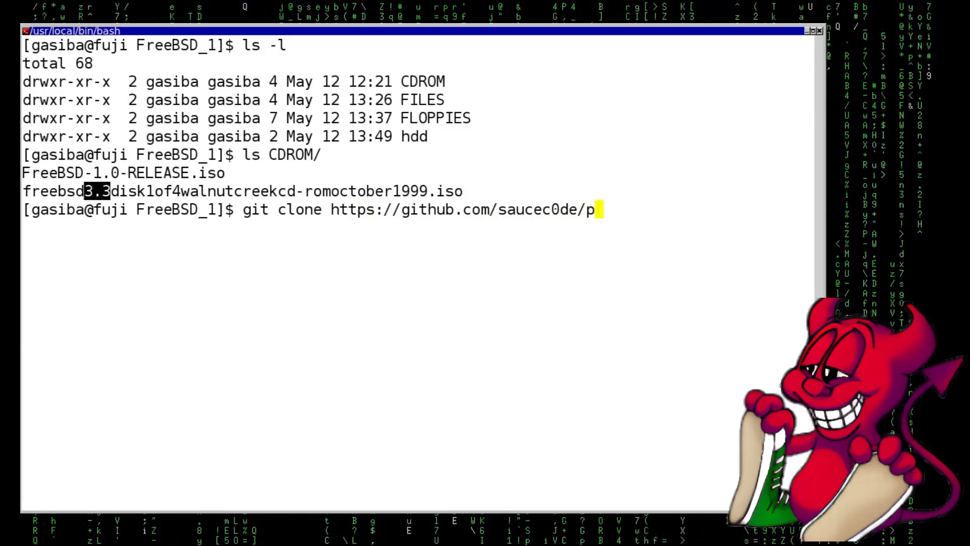
pyautogui.write('cem.git')
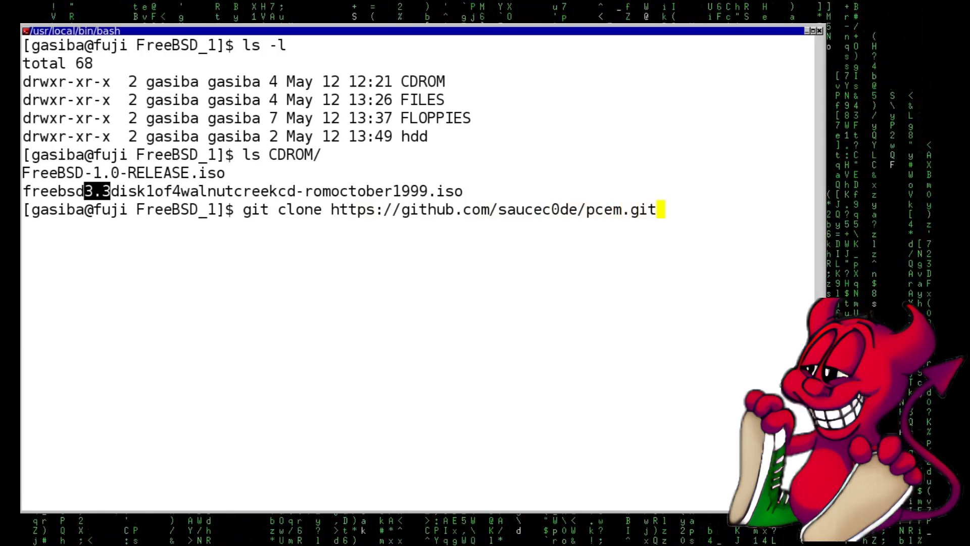
pyautogui.press('Return')
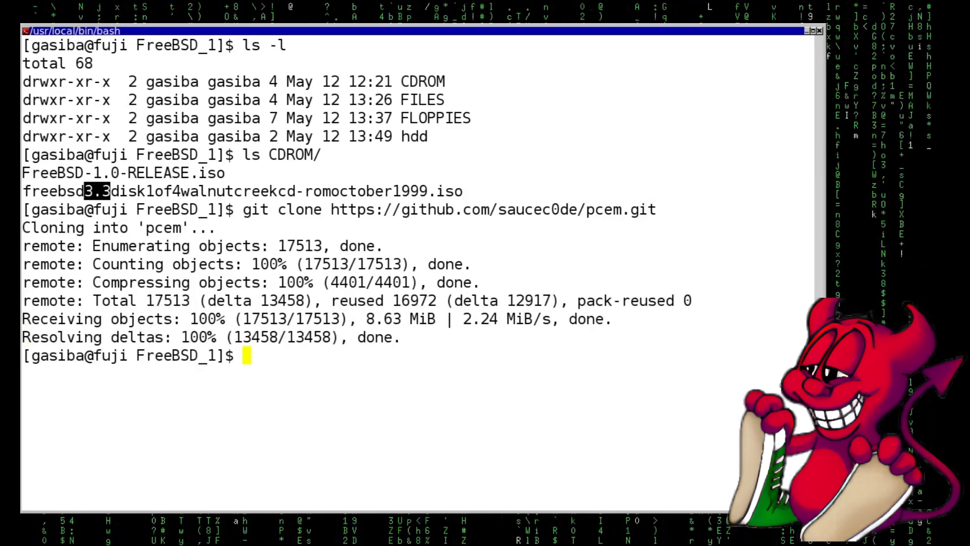
# Step: Change into the cloned pcem directory and check out the latest branch
pyautogui.write('cd pcem/')
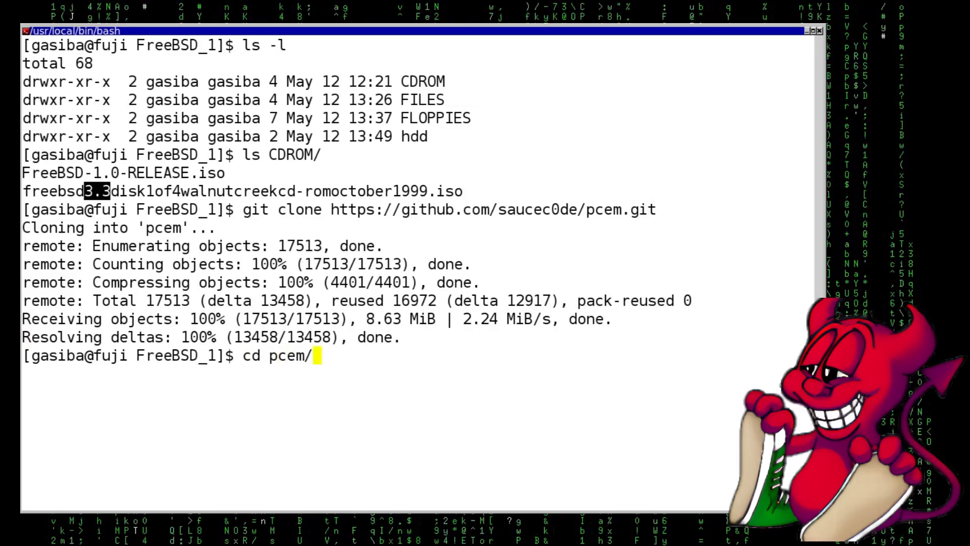
pyautogui.press('Return')
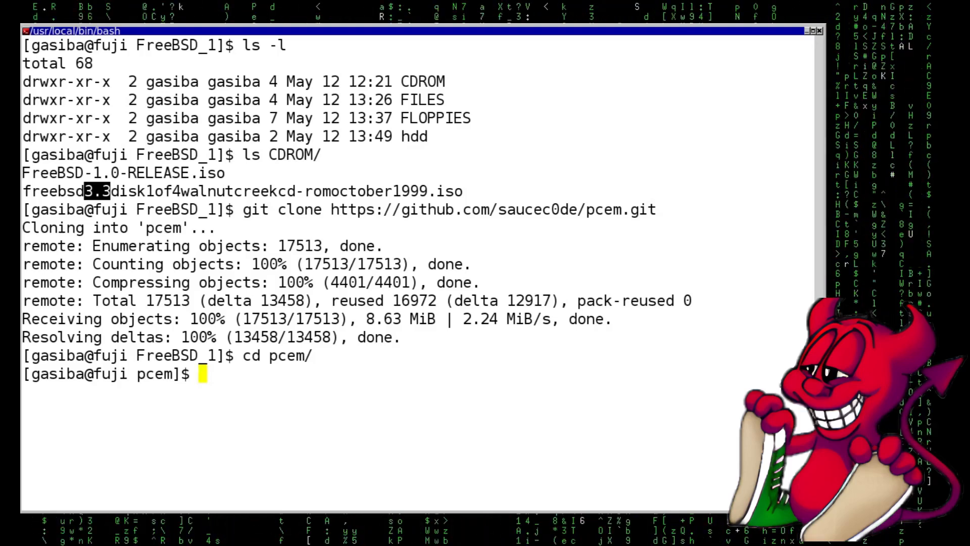
pyautogui.write('git ')
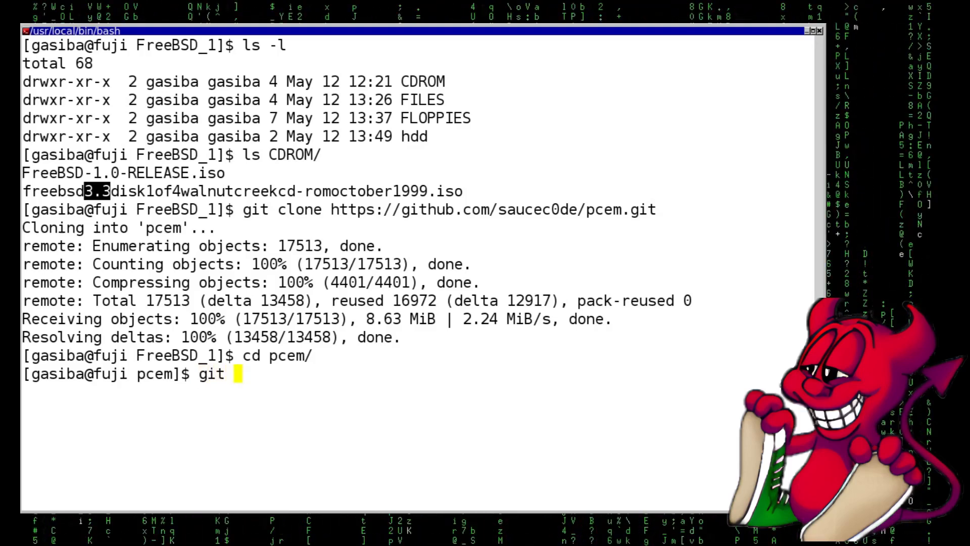
pyautogui.write('checko')
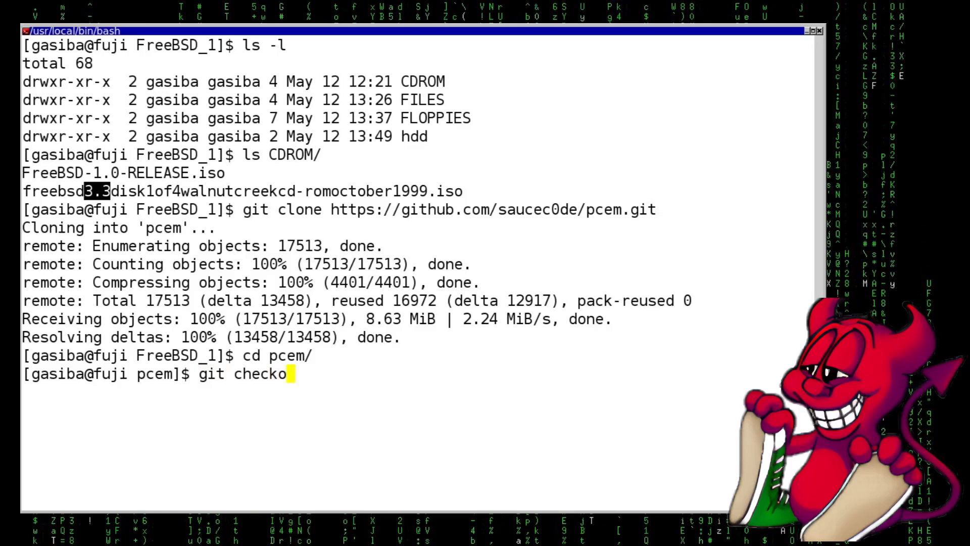
pyautogui.write('ut latest')
pyautogui.press('Return')
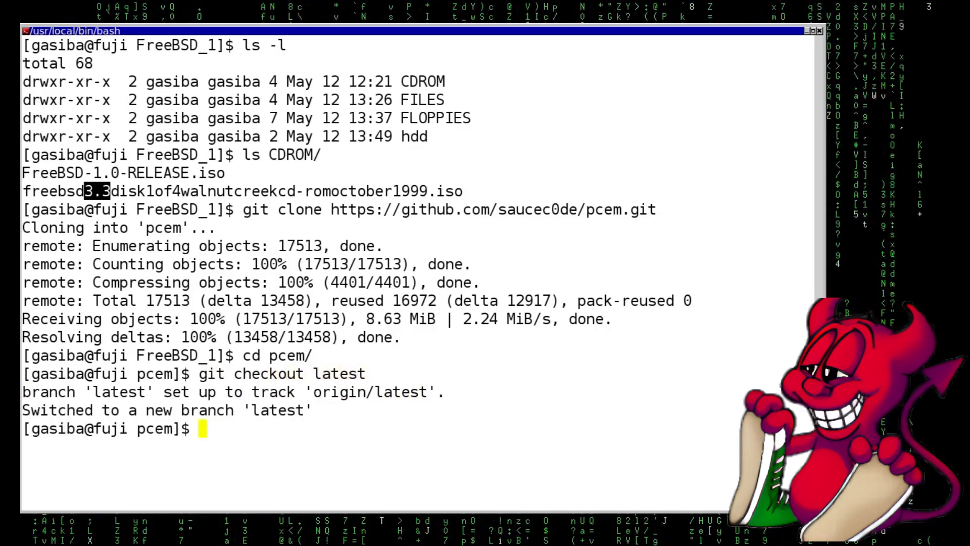
# Step: Generate the build files in the current directory with cmake -G "Unix Makefiles" -DCMAKE_BUILD_TYPE=Release
pyautogui.write('cmake ')
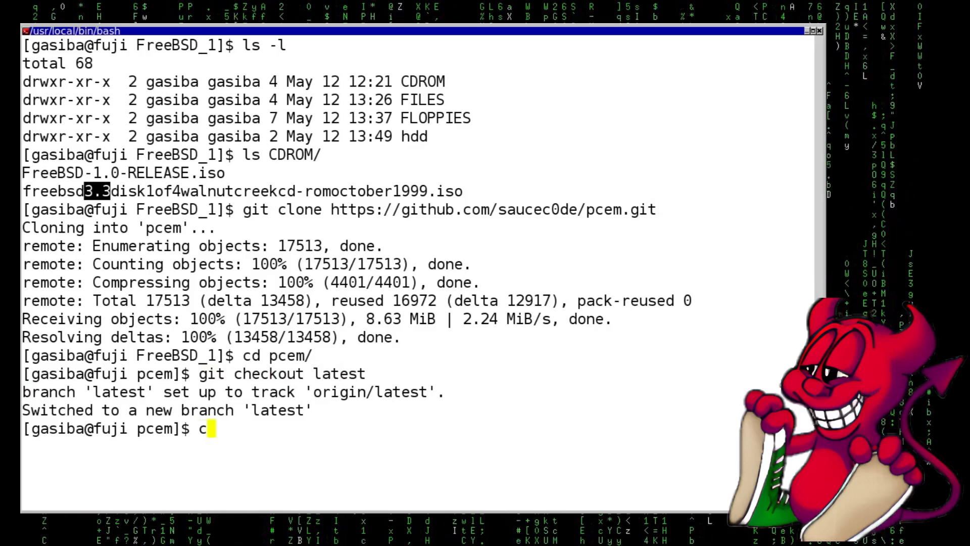
pyautogui.write('"U')
pyautogui.press('BackSpace')
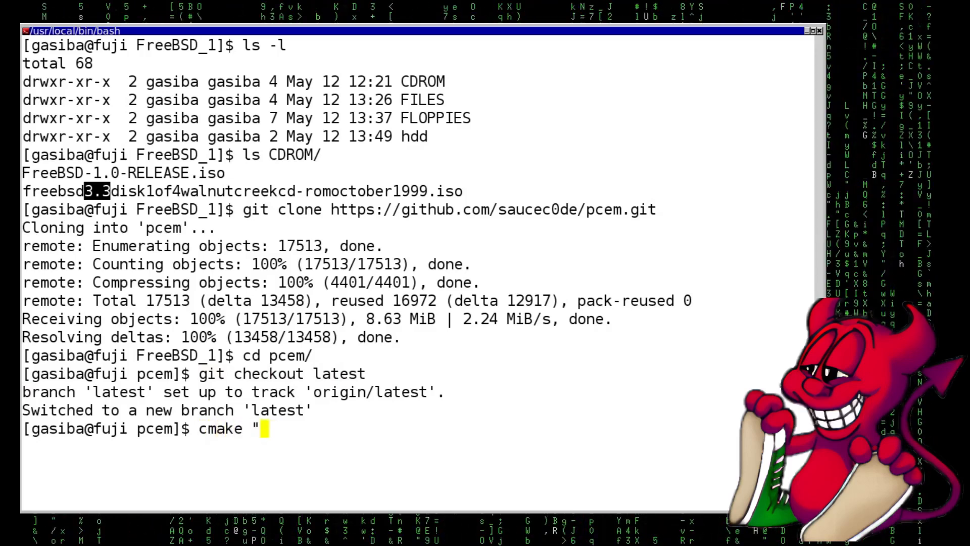
pyautogui.press('BackSpace')
pyautogui.write('-G "Unix')
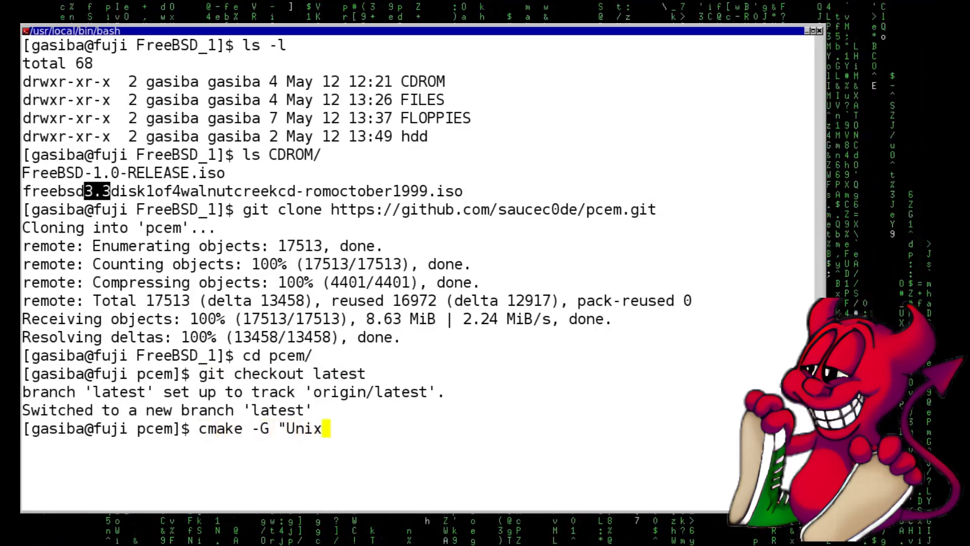
pyautogui.write(' Makefiles" -')
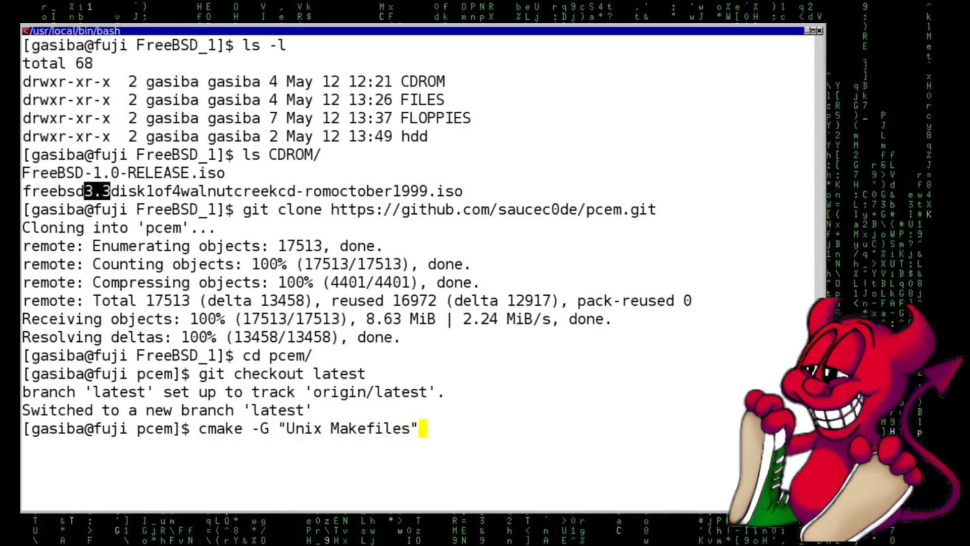
pyautogui.write('DCMAKE')
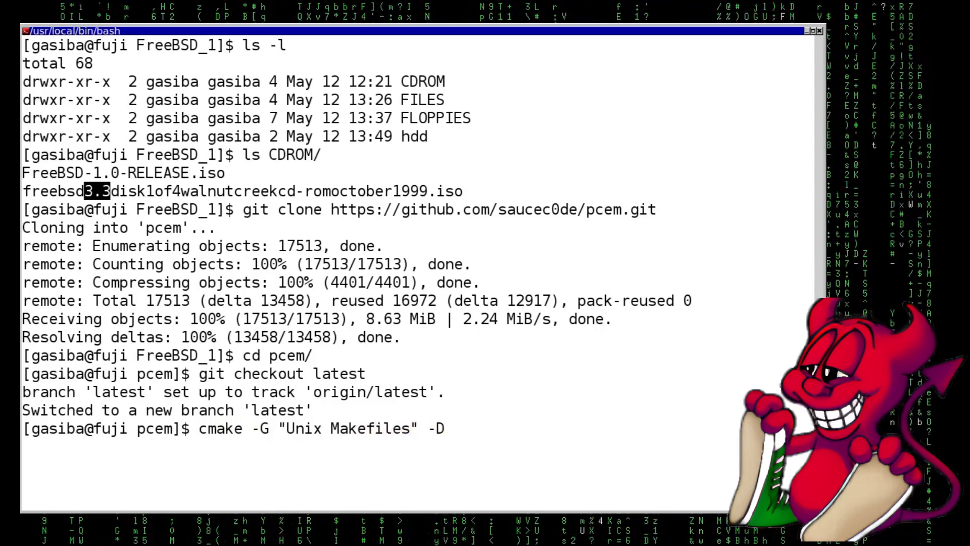
pyautogui.write('_BUILT')
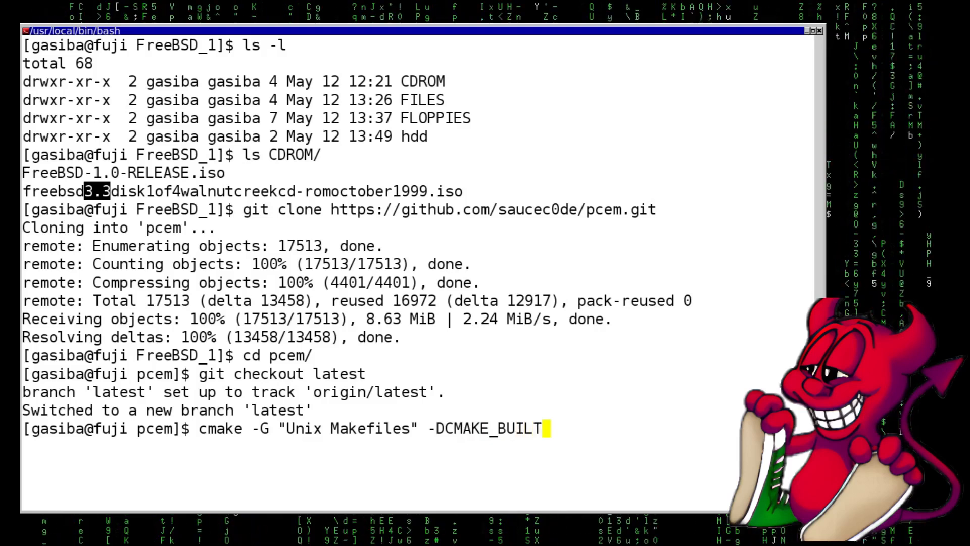
pyautogui.press('BackSpace')
pyautogui.write('D_T')
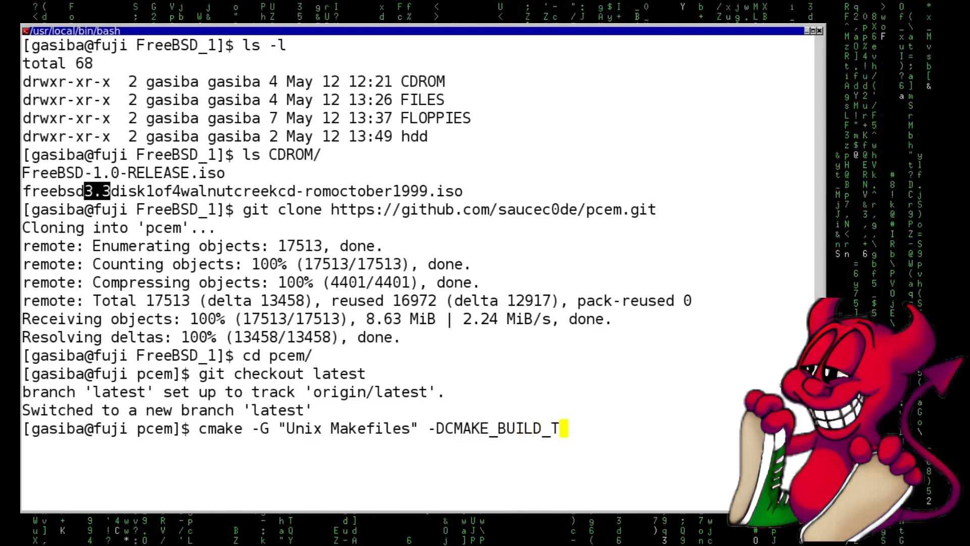
pyautogui.write('YPE=Release .')
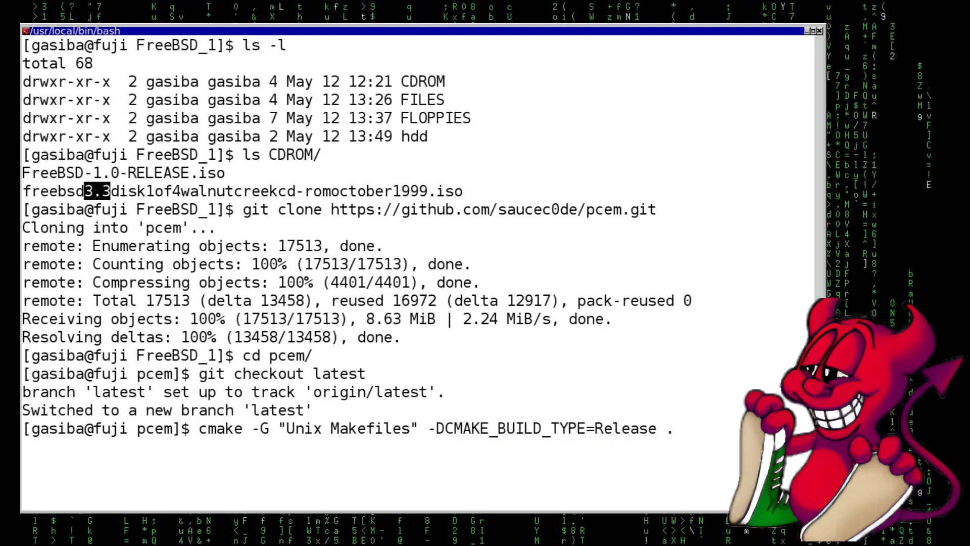
pyautogui.press('Return')
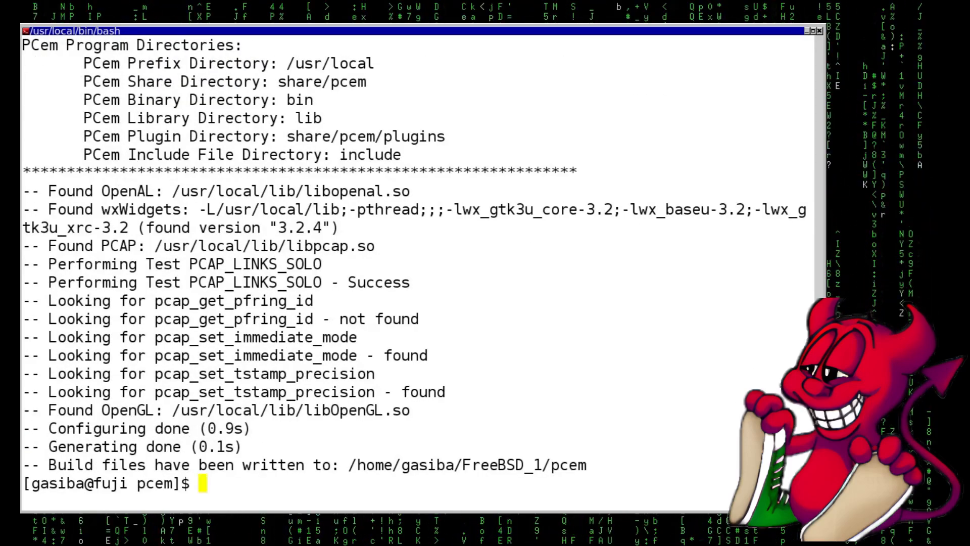
# Step: Compile PCem with gmake using eight parallel jobs (-j8)
pyautogui.write('gmaje')
pyautogui.press('BackSpace')
pyautogui.press('BackSpace')
pyautogui.press('BackSpace')
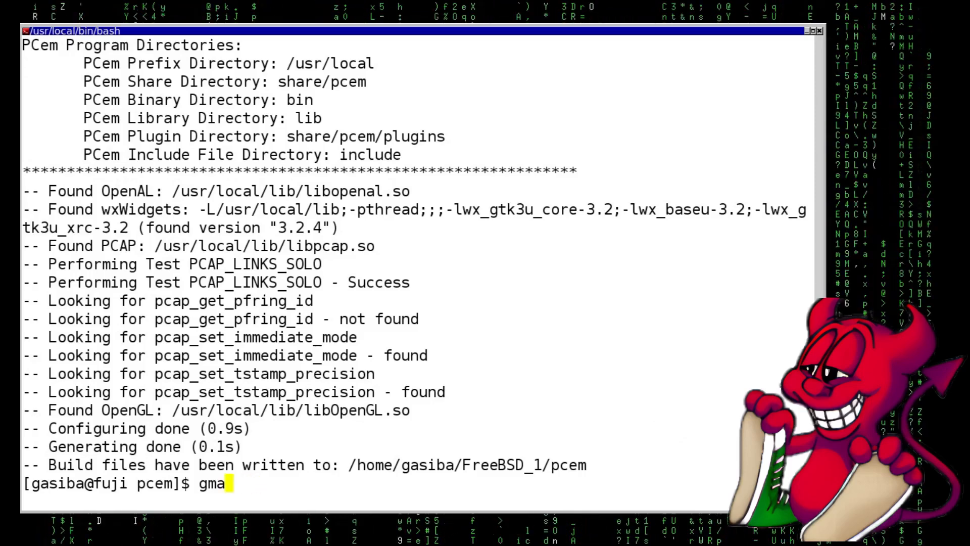
pyautogui.write('ke -j8')
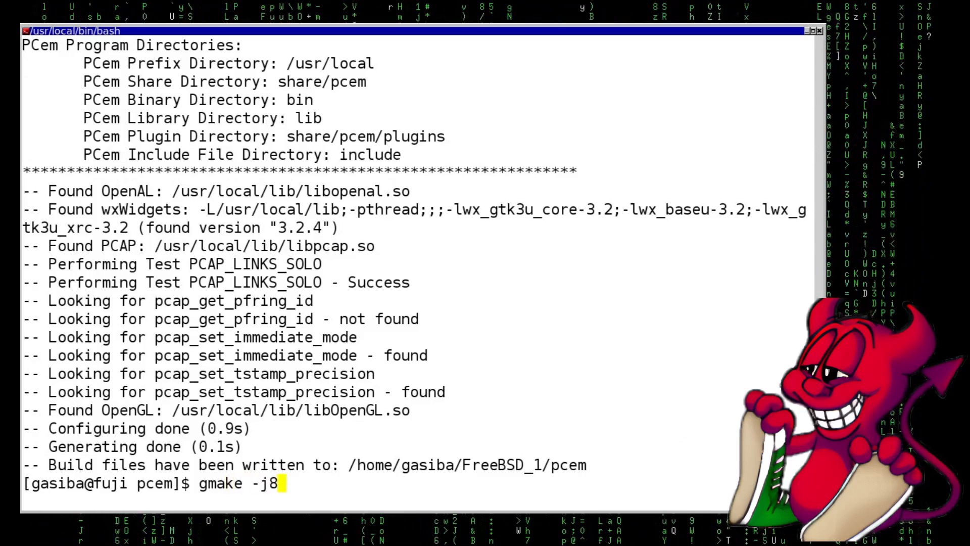
pyautogui.press('Return')
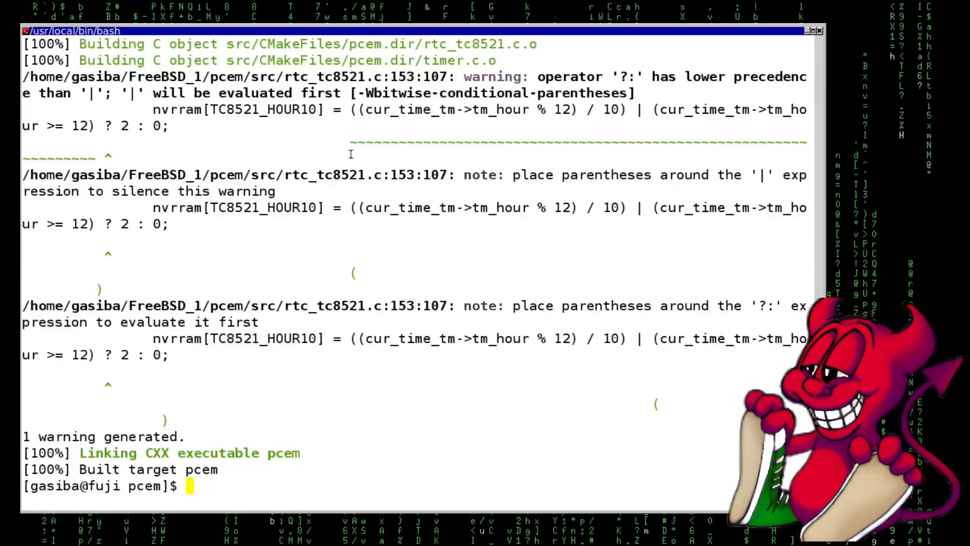
# Step: Run the compiled ./src/pcem binary and reposition the PCem Configuration Manager window over the terminal
pyautogui.write('./')
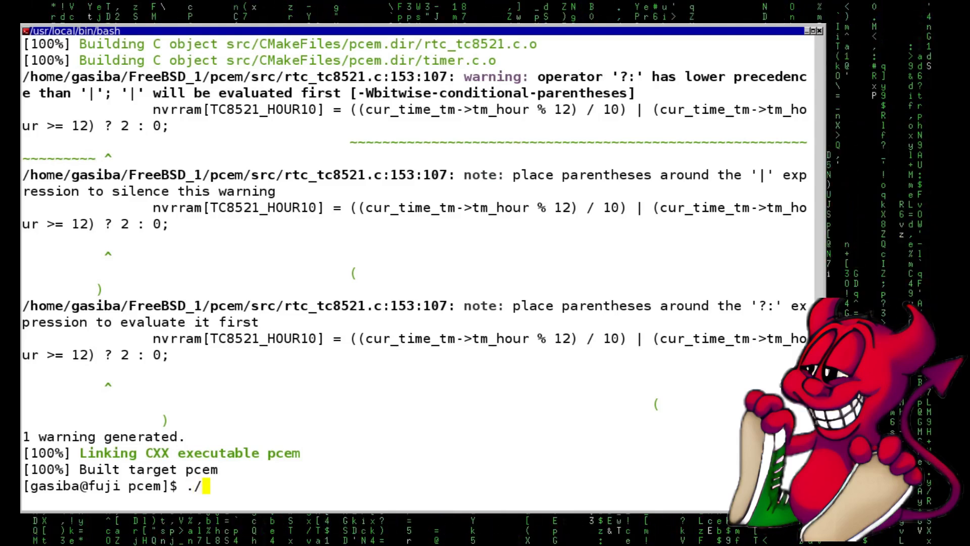
pyautogui.write('pcsrc/pcem')
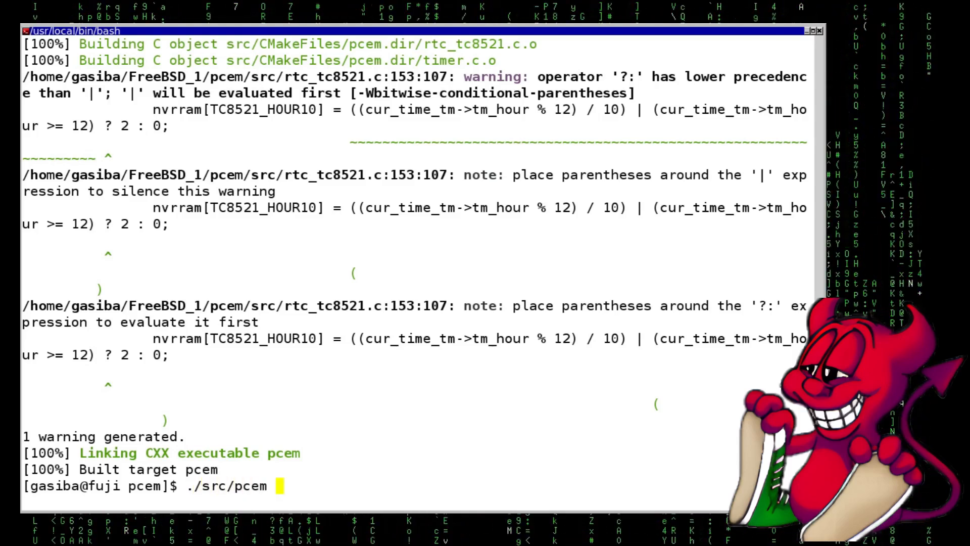
pyautogui.press('Return')
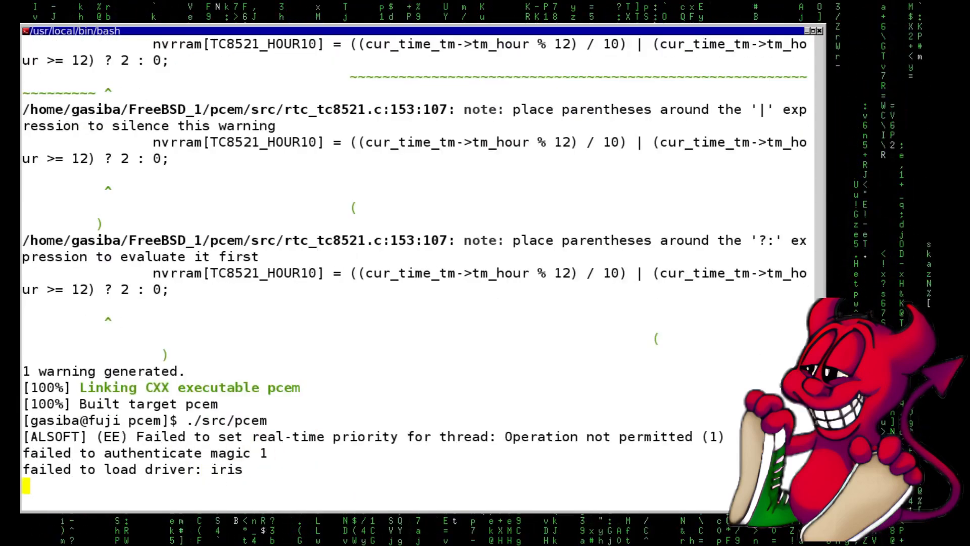
pyautogui.moveTo(589, 218); pyautogui.dragTo(328, 107)
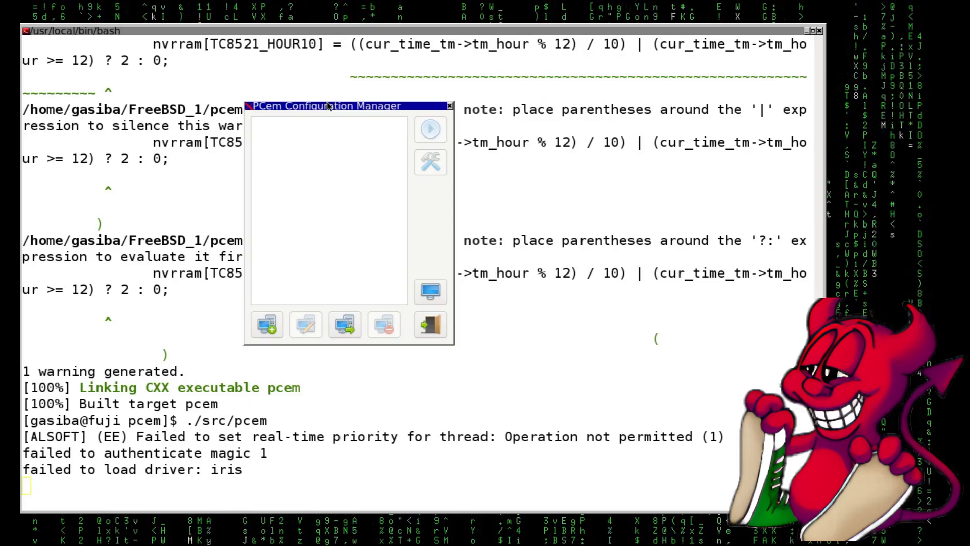
# Step: Create a new machine configuration named MSDOS
pyautogui.click(269, 327)
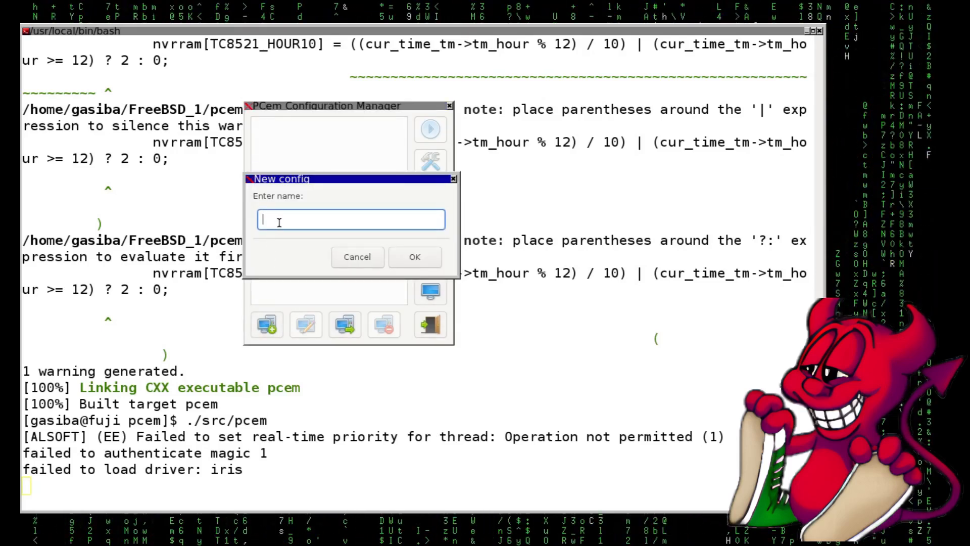
pyautogui.write('MSDOS')
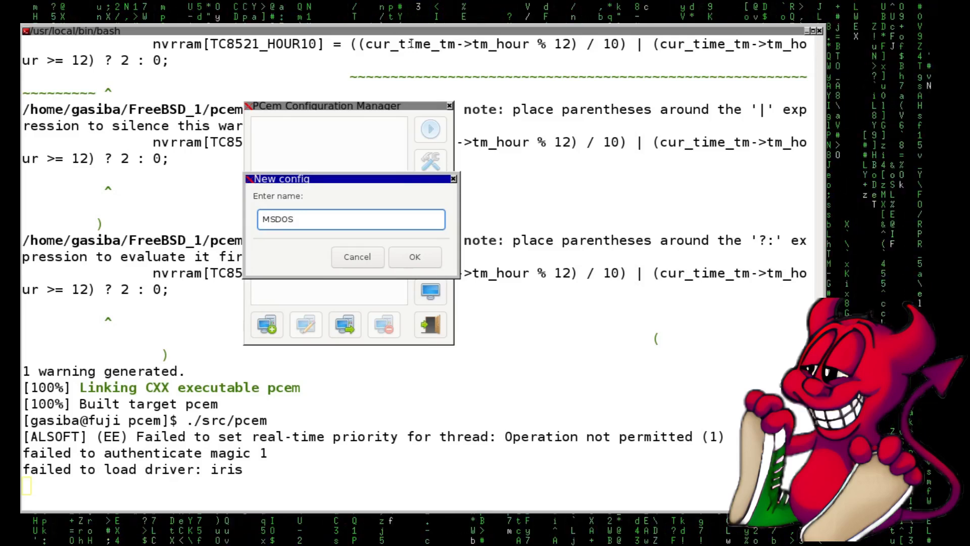
pyautogui.click(423, 259)
# Step: Set the machine to [486] Award SiS 496/497 with 16 MB of memory
pyautogui.click(494, 165)
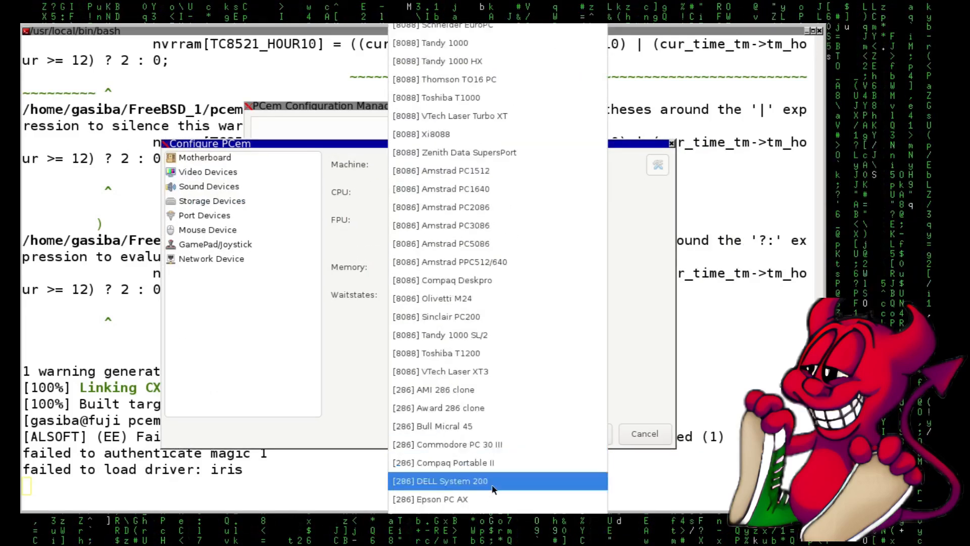
pyautogui.scroll(-10, 493, 488)
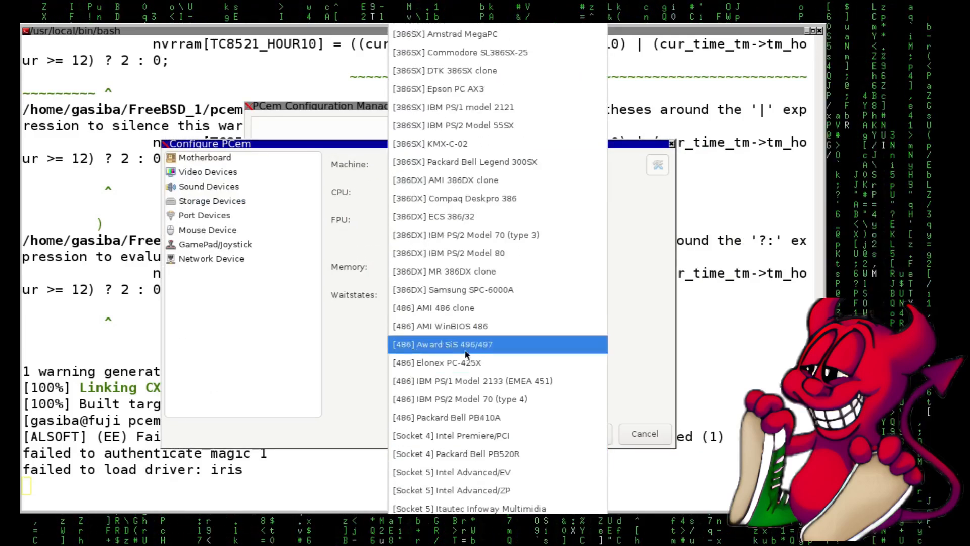
pyautogui.click(466, 351)
pyautogui.doubleClick(404, 267)
pyautogui.write('16')
# Step: Look through the video and sound settings, and set the second floppy drive (FDD2) to None in the storage settings
pyautogui.click(214, 172)
pyautogui.click(220, 187)
pyautogui.click(228, 202)
pyautogui.click(596, 220)
pyautogui.click(517, 243)
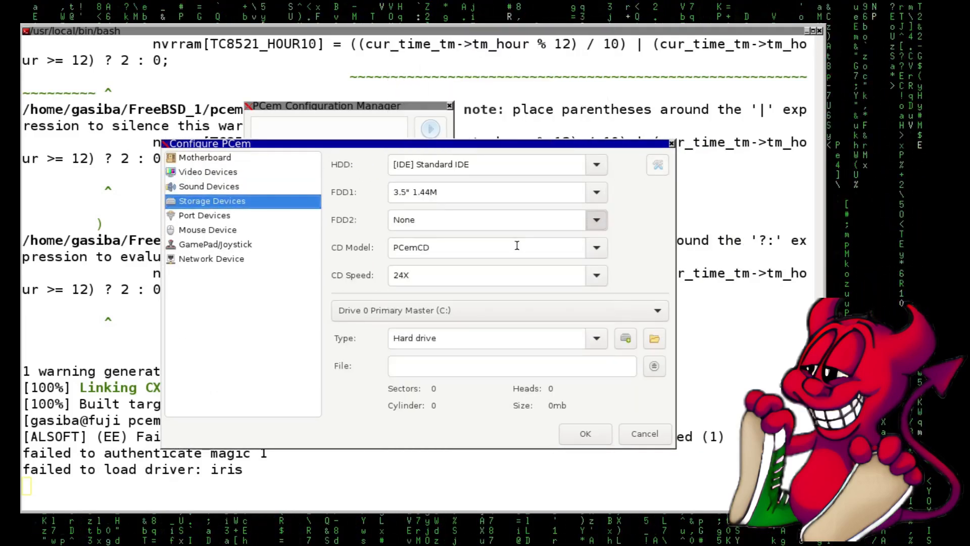
# Step: Create a raw hard disc image msdos.img in the hdd folder for the primary master, using Type 04 (940 cylinders, 8 heads, 62 MB)
pyautogui.click(625, 338)
pyautogui.press('Escape')
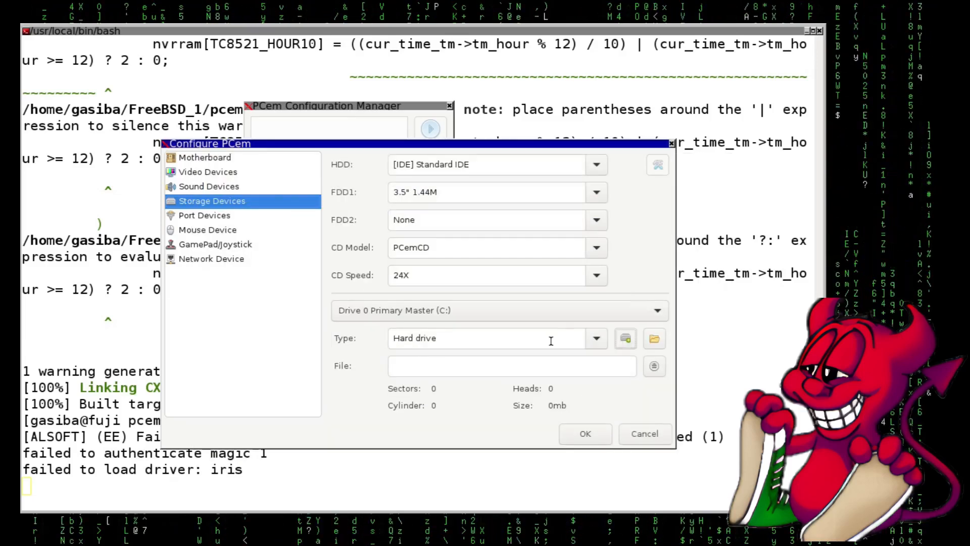
pyautogui.click(626, 338)
pyautogui.click(606, 266)
pyautogui.click(316, 185)
pyautogui.write('msdos.img')
pyautogui.click(696, 477)
pyautogui.click(572, 349)
pyautogui.click(401, 100)
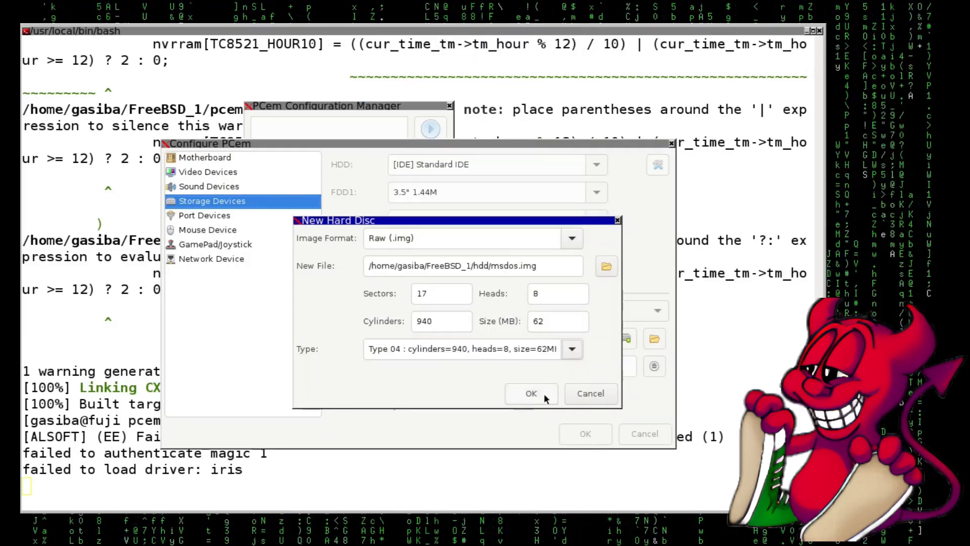
pyautogui.click(545, 397)
# Step: Review the port, mouse and network device settings and save the MSDOS configuration
pyautogui.click(222, 215)
pyautogui.click(227, 230)
pyautogui.click(222, 259)
pyautogui.click(597, 165)
pyautogui.click(216, 159)
pyautogui.click(585, 433)
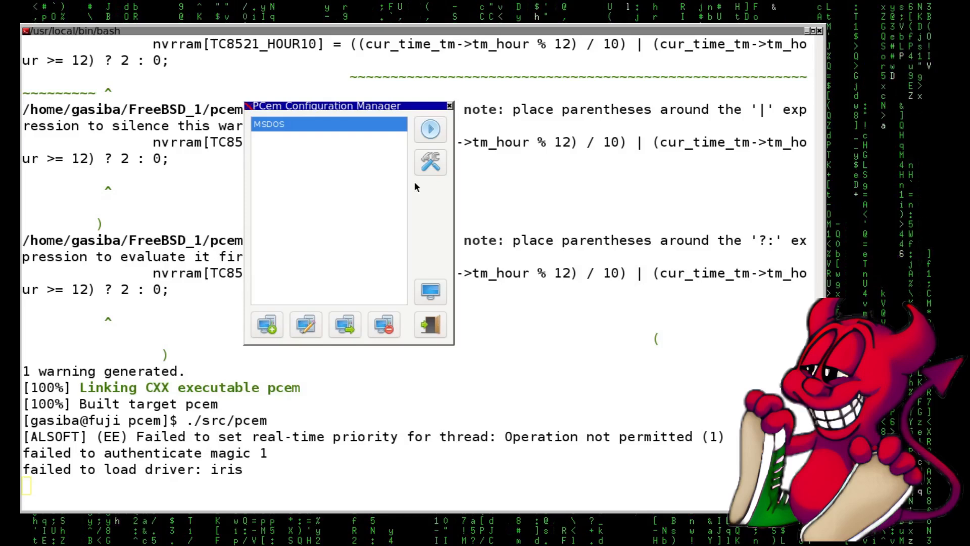
# Step: Start the MSDOS machine into its BIOS setup and check the Standard CMOS settings
pyautogui.click(433, 133)
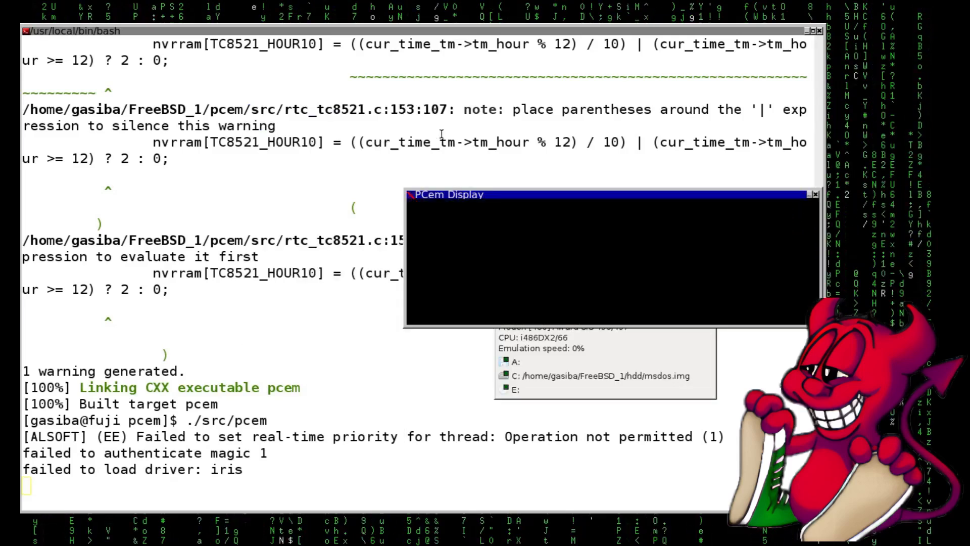
pyautogui.moveTo(434, 196); pyautogui.dragTo(205, 106)
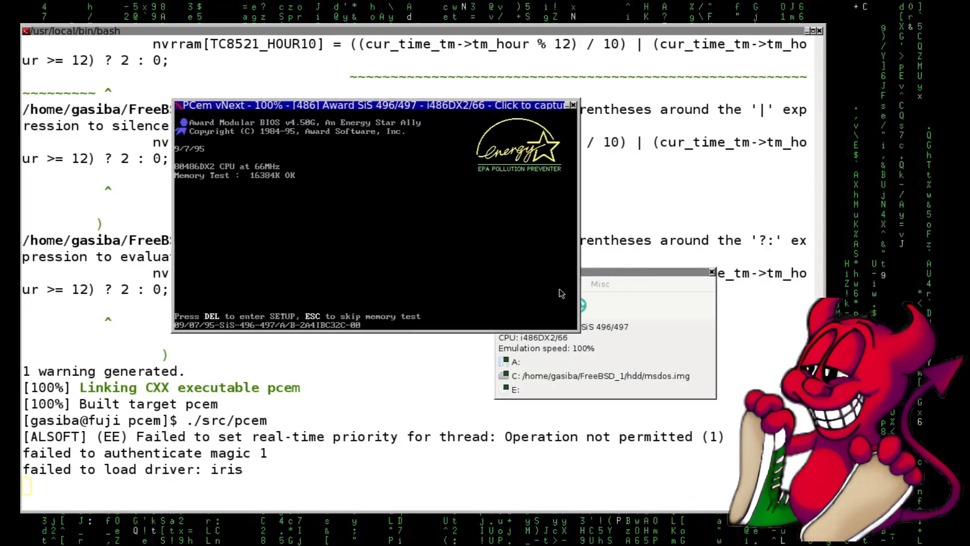
pyautogui.click(394, 212)
pyautogui.press('Delete')
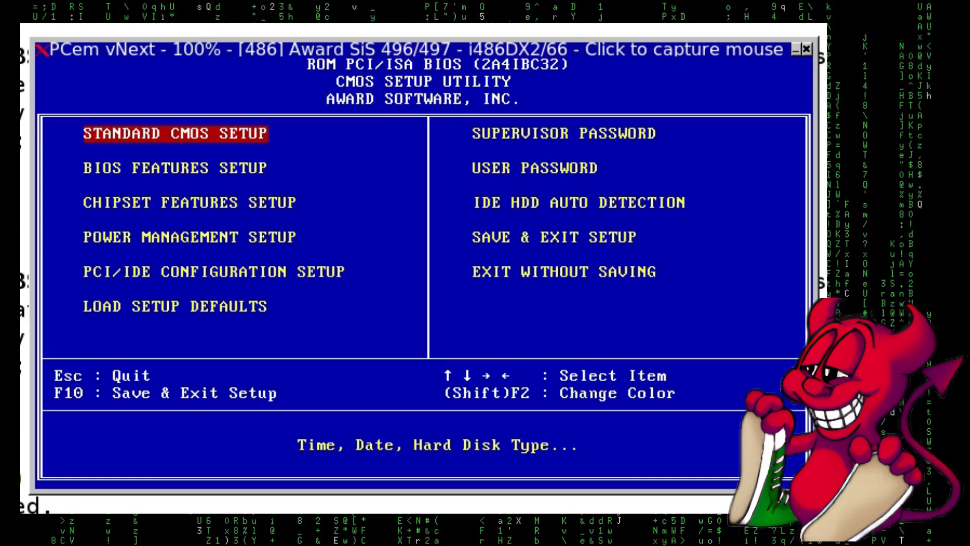
pyautogui.press('Return')
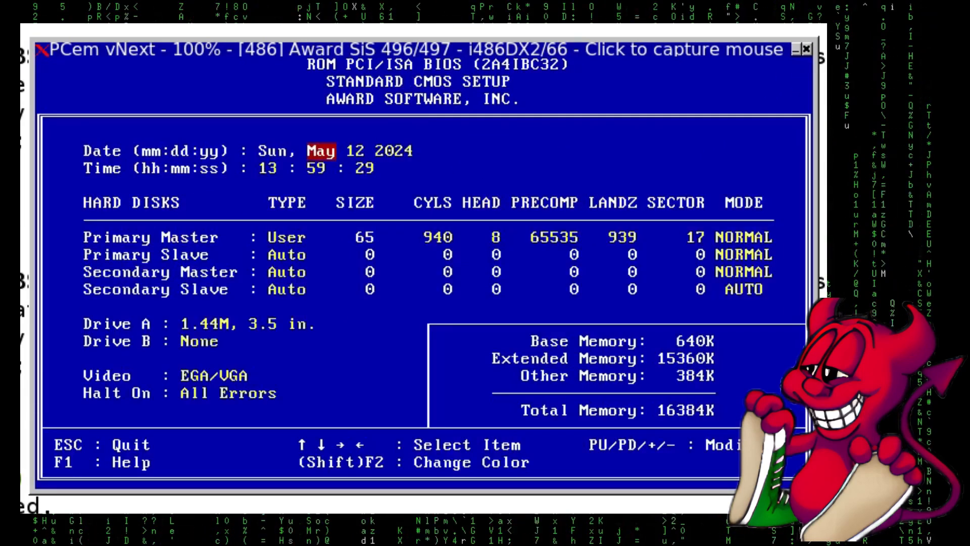
pyautogui.press('Escape')
# Step: Run IDE HDD Auto Detection and accept option 1 (NORMAL mode) for the primary master, passing over the other drives
pyautogui.press('Up')
pyautogui.press('Up')
pyautogui.press('Up')
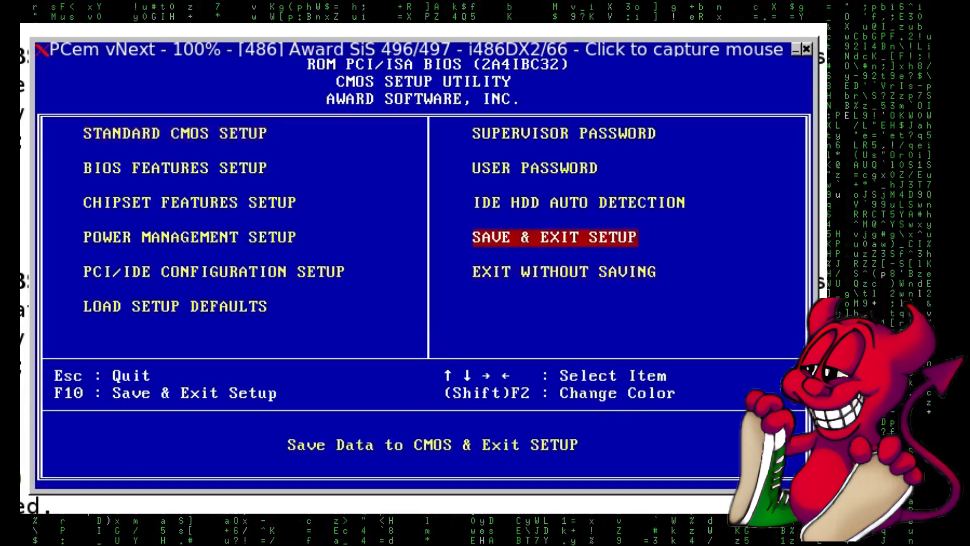
pyautogui.press('Return')
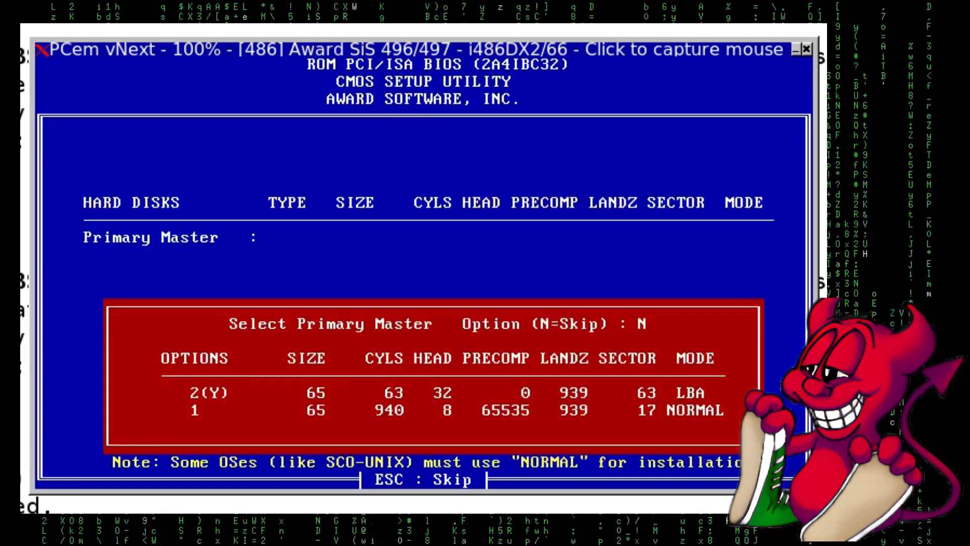
pyautogui.write('1')
pyautogui.press('Return')
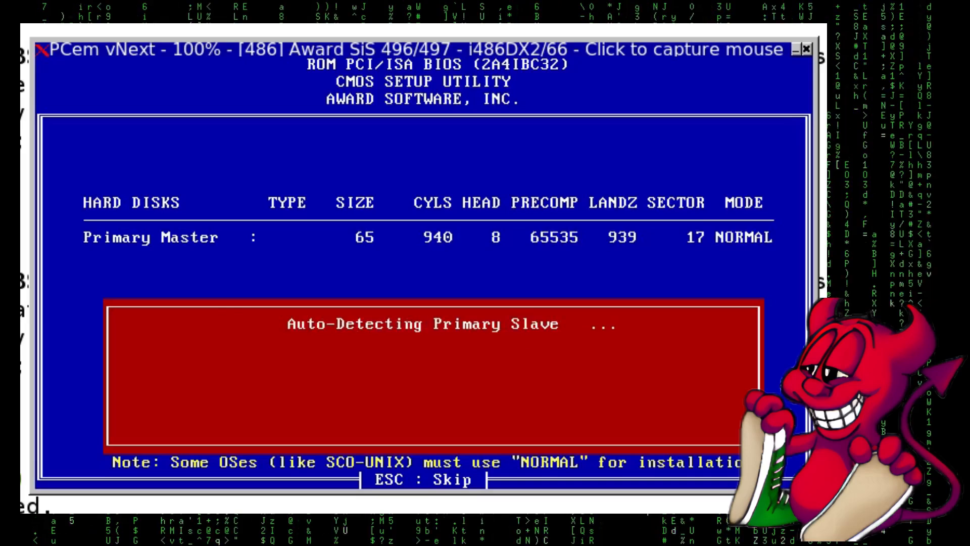
pyautogui.press('Return')
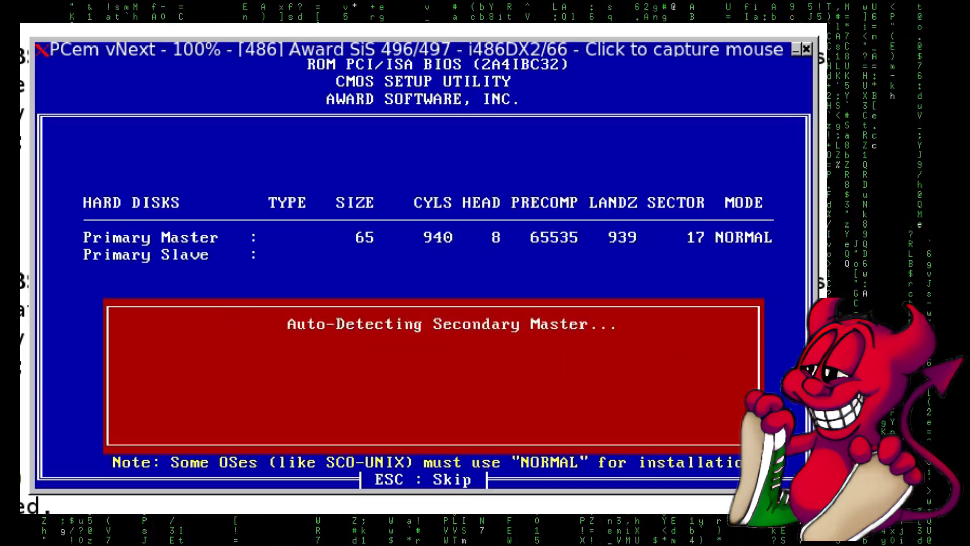
pyautogui.press('Return')
pyautogui.press('Return')
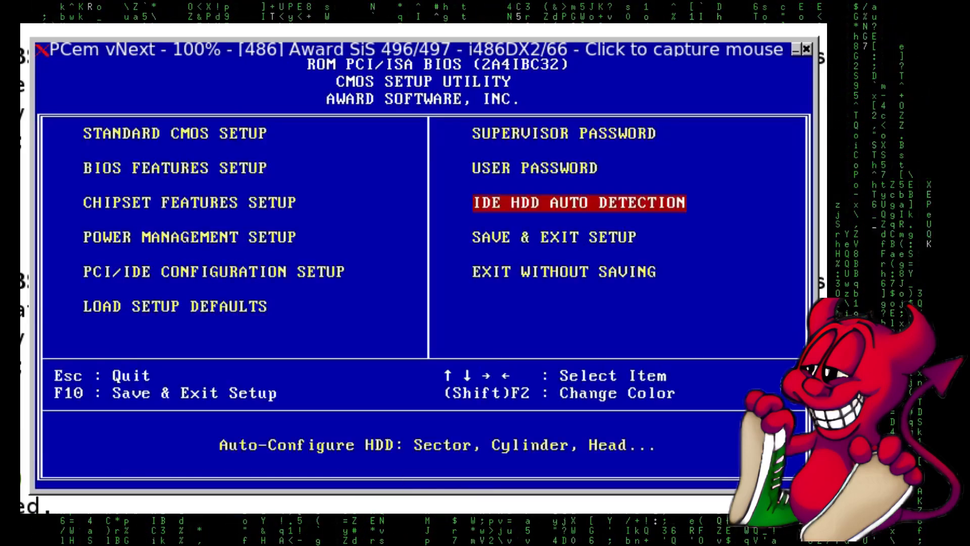
# Step: Set the Primary Slave hard disk type to None in Standard CMOS Setup
pyautogui.press('Down')
pyautogui.press('Down')
pyautogui.press('Down')
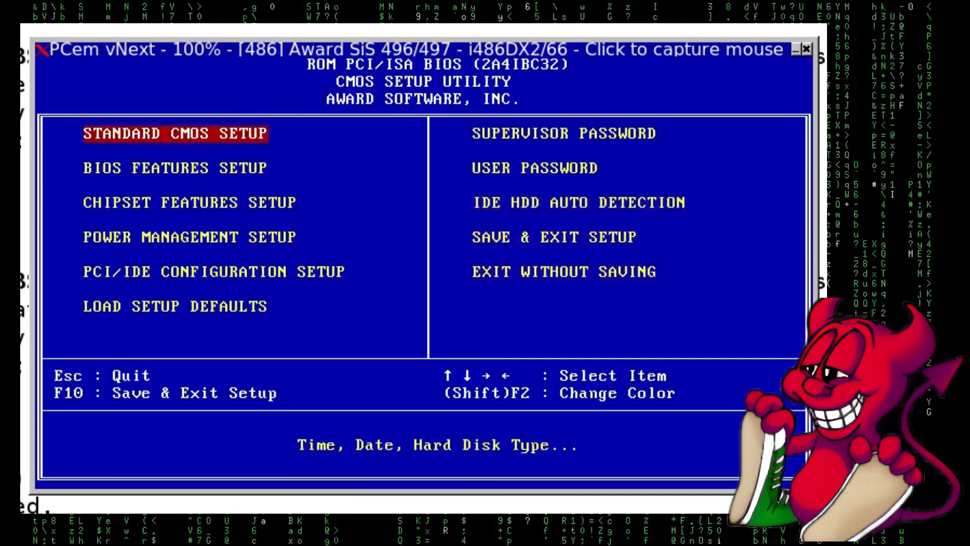
pyautogui.press('Return')
pyautogui.press('Right')
pyautogui.press('Down')
pyautogui.press('Down')
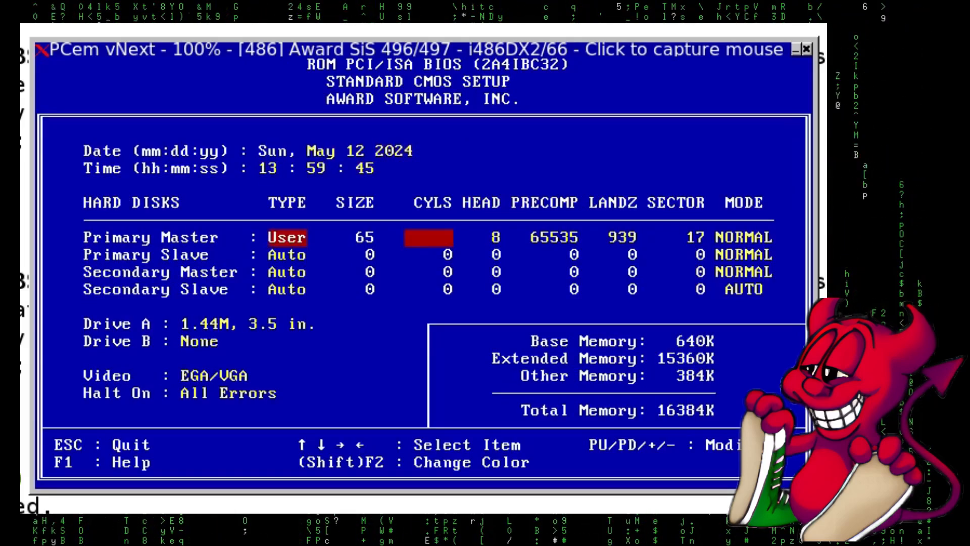
pyautogui.press('Down')
pyautogui.press('pagedown')
pyautogui.press('pageup')
pyautogui.press('pageup')
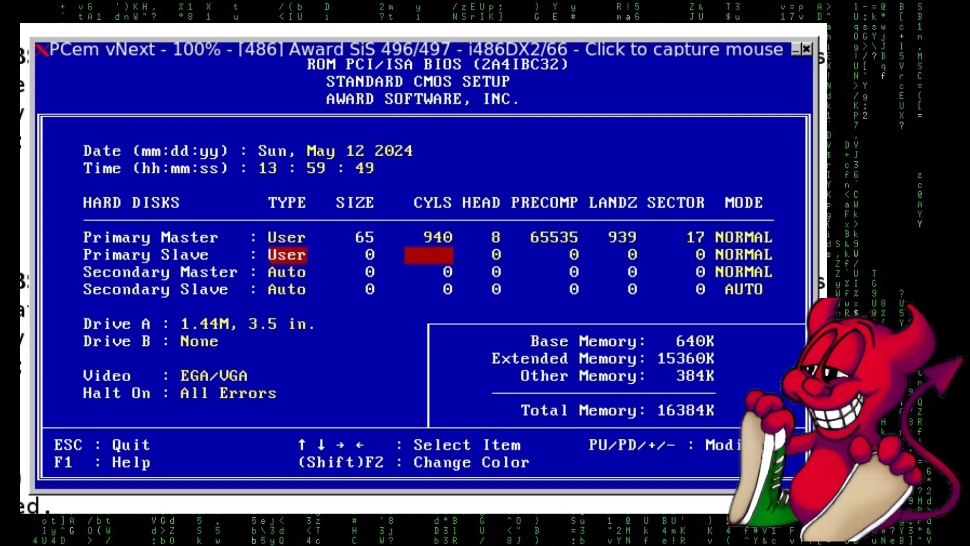
pyautogui.press('pageup')
# Step: Set the Secondary Master and Secondary Slave hard disk types to None
pyautogui.press('Down')
pyautogui.press('pageup')
pyautogui.press('pageup')
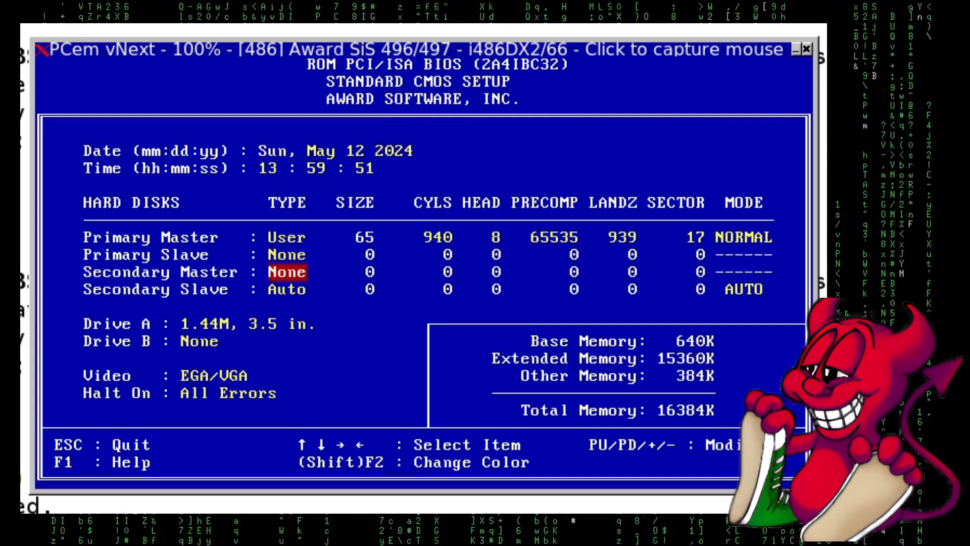
pyautogui.press('Down')
pyautogui.press('pageup')
pyautogui.press('pageup')
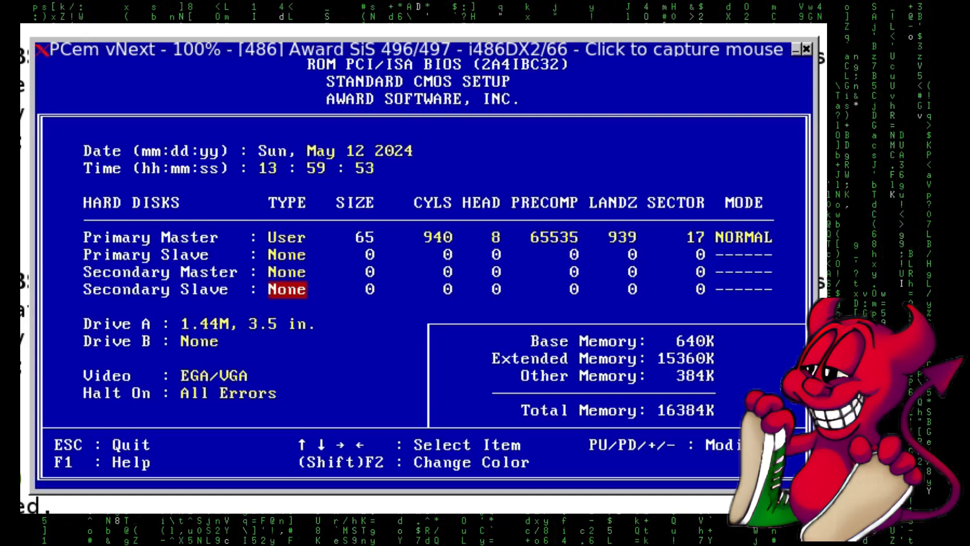
# Step: Check the floppy drive and Halt On settings, and the boot sequence in BIOS Features Setup
pyautogui.press('Down')
pyautogui.press('Down')
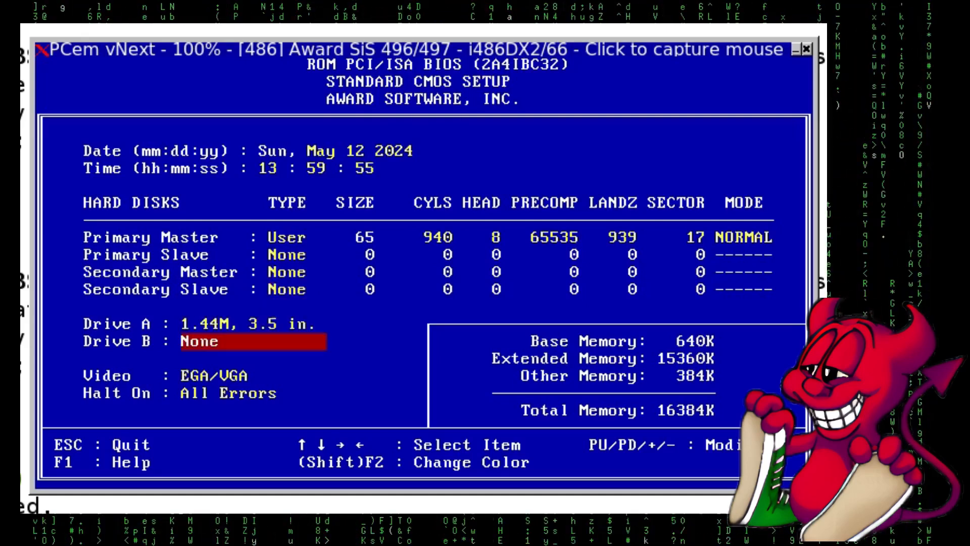
pyautogui.press('Down')
pyautogui.press('Down')
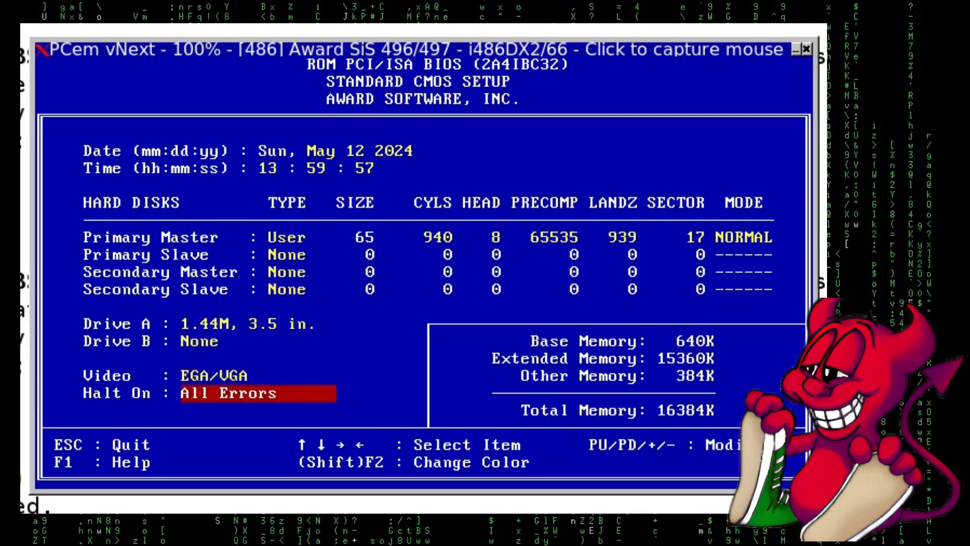
pyautogui.press('Escape')
pyautogui.press('Down')
pyautogui.press('Return')
pyautogui.press('Down')
pyautogui.press('Down')
pyautogui.press('Down')
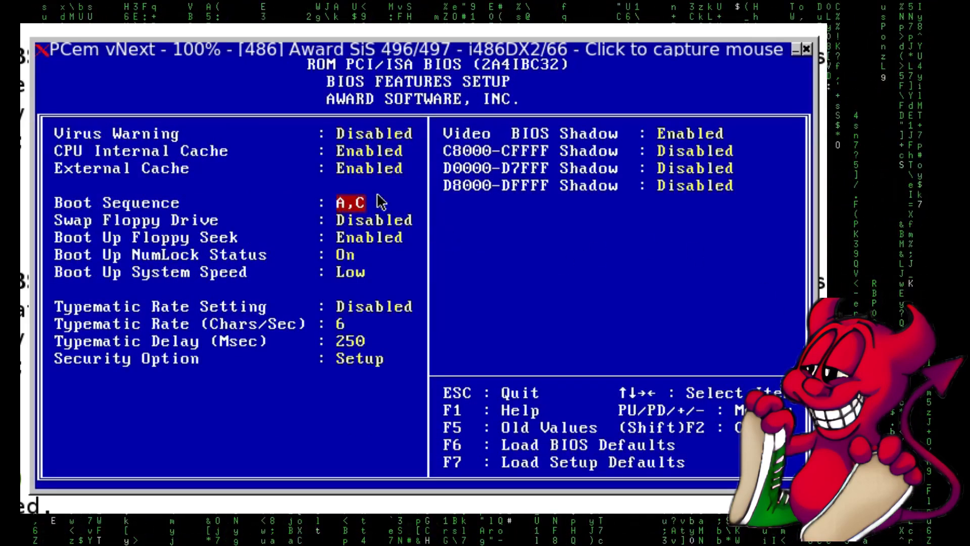
# Step: Save the BIOS settings to CMOS, exit setup, and skip the memory test during the reboot
pyautogui.press('Escape')
pyautogui.press('Up')
pyautogui.press('Up')
pyautogui.press('Up')
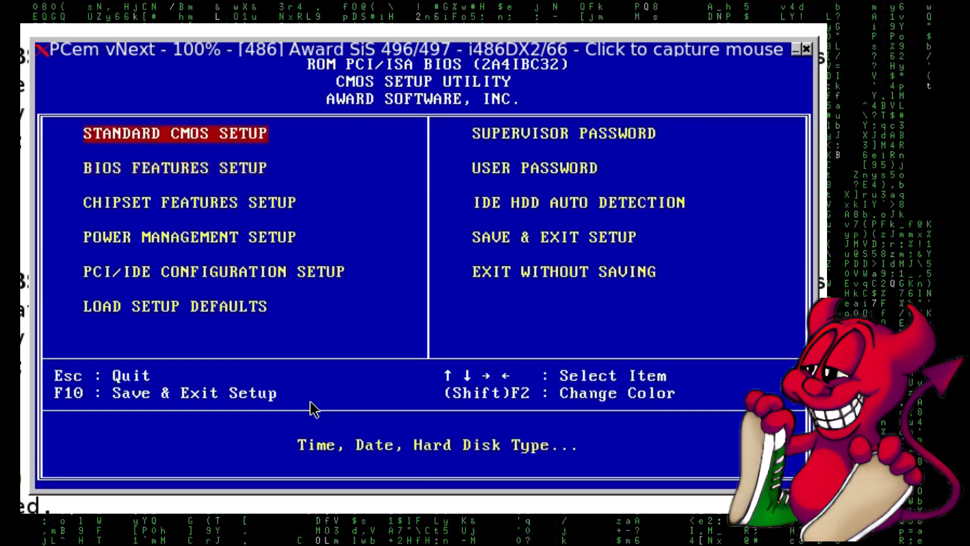
pyautogui.press('Return')
pyautogui.write('y')
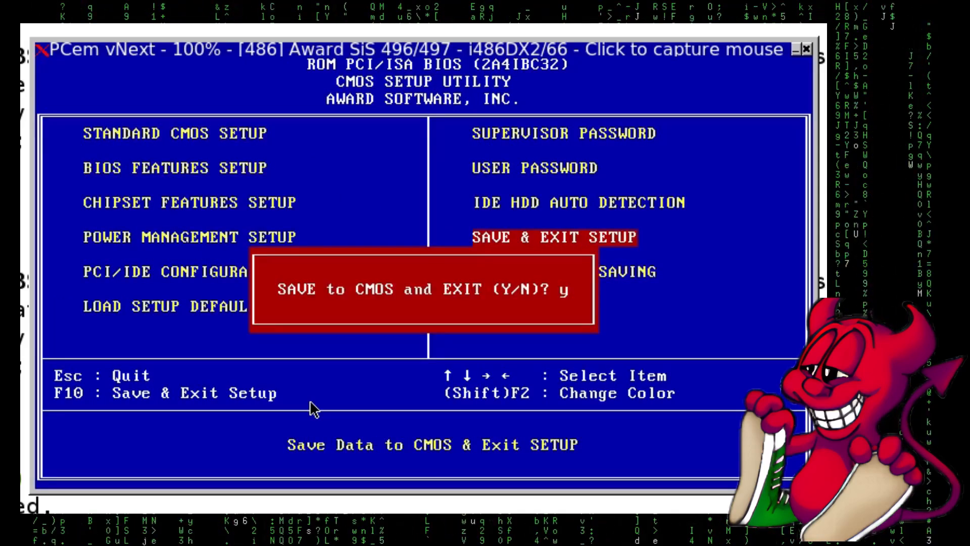
pyautogui.press('Return')
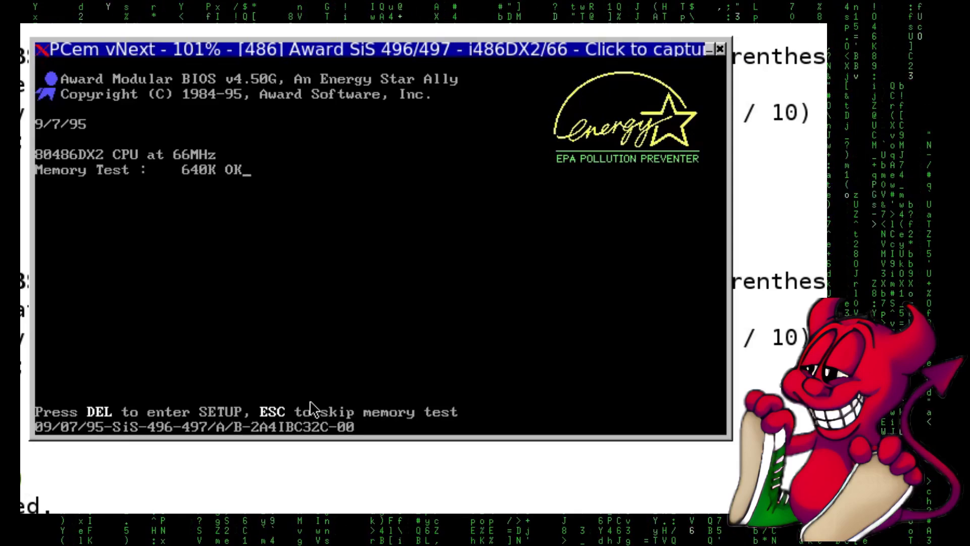
pyautogui.press('Escape')
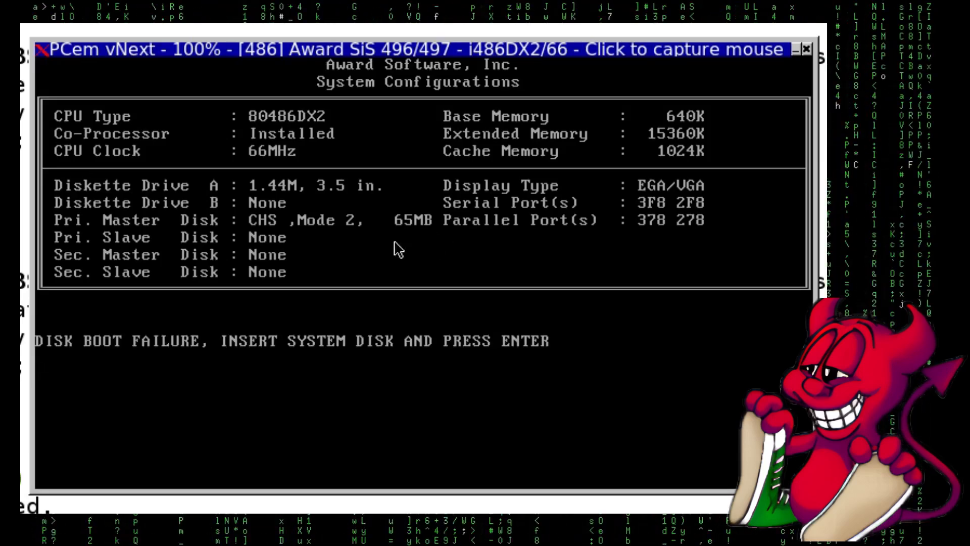
# Step: Set the PCem video output scale to 2x and reposition the enlarged display window over the terminal
pyautogui.rightClick(322, 205)
pyautogui.moveTo(438, 333)
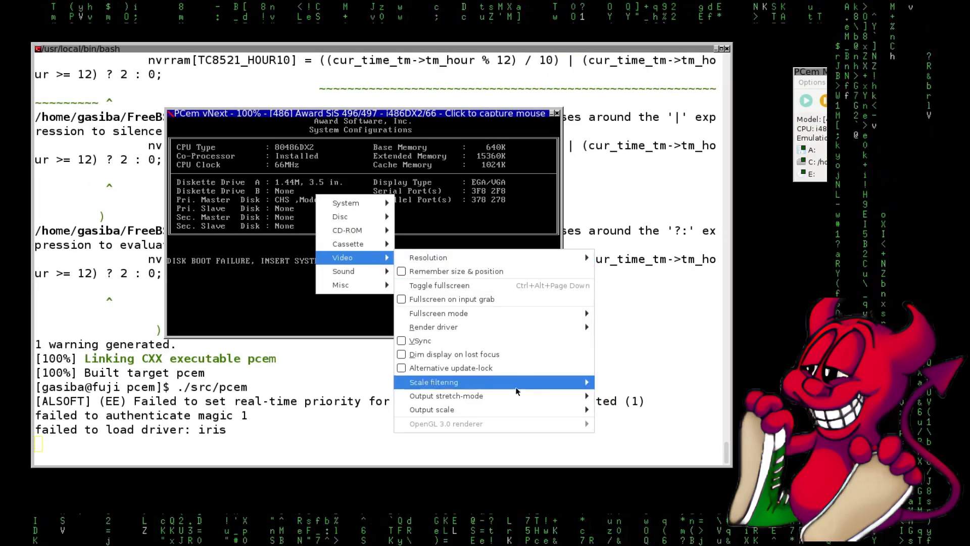
pyautogui.moveTo(512, 415)
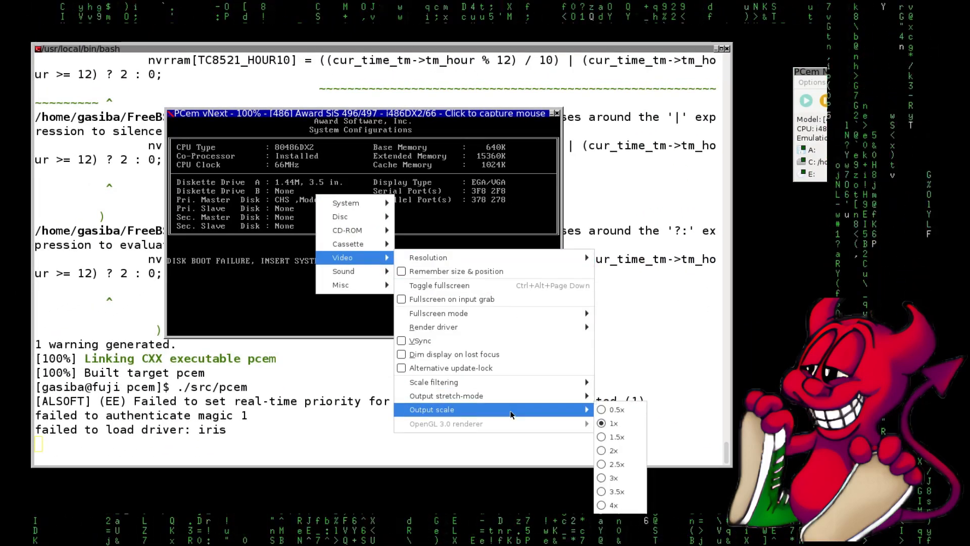
pyautogui.click(620, 455)
pyautogui.moveTo(581, 114); pyautogui.dragTo(440, 40)
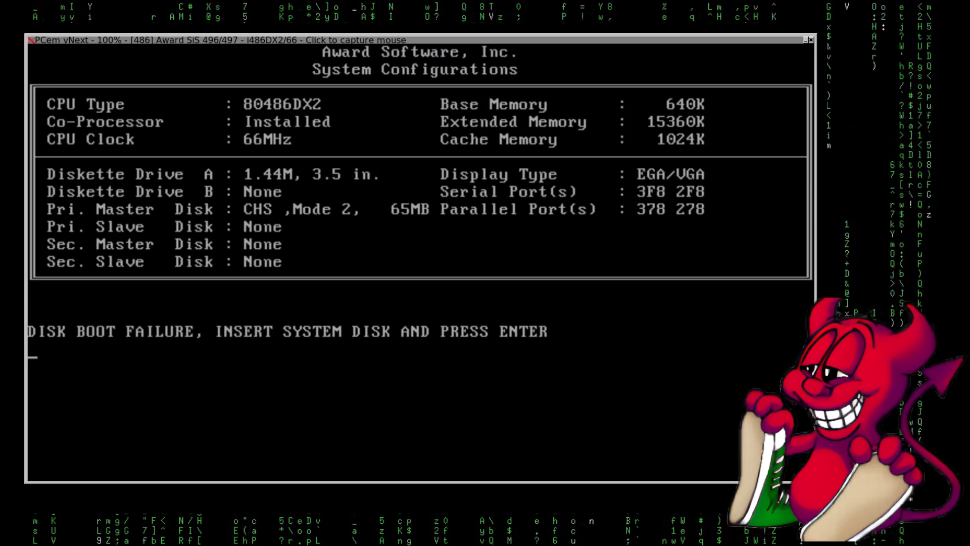
pyautogui.click(484, 42)
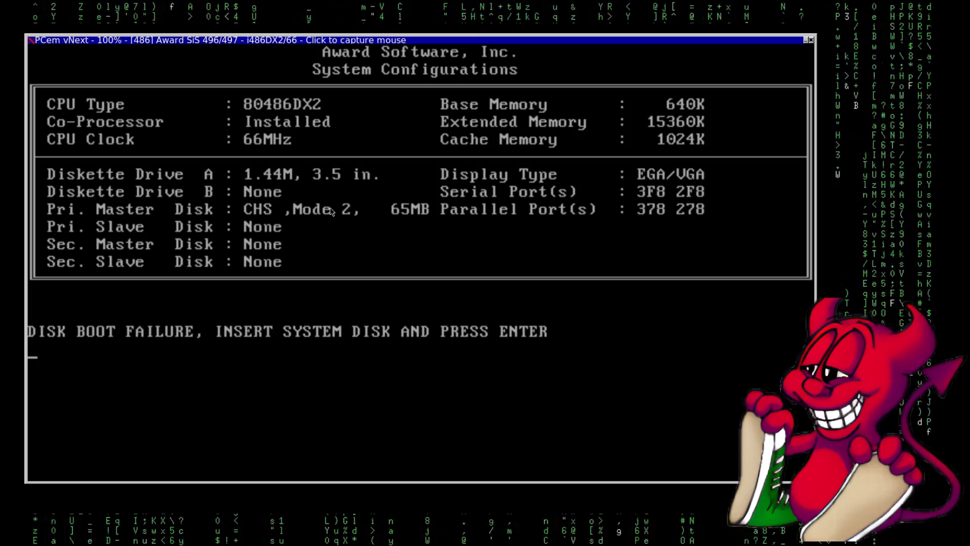
# Step: Load Disk1.img from the FreeBSD_1/FLOPPIES folder into floppy drive A:
pyautogui.rightClick(330, 191)
pyautogui.moveTo(394, 219)
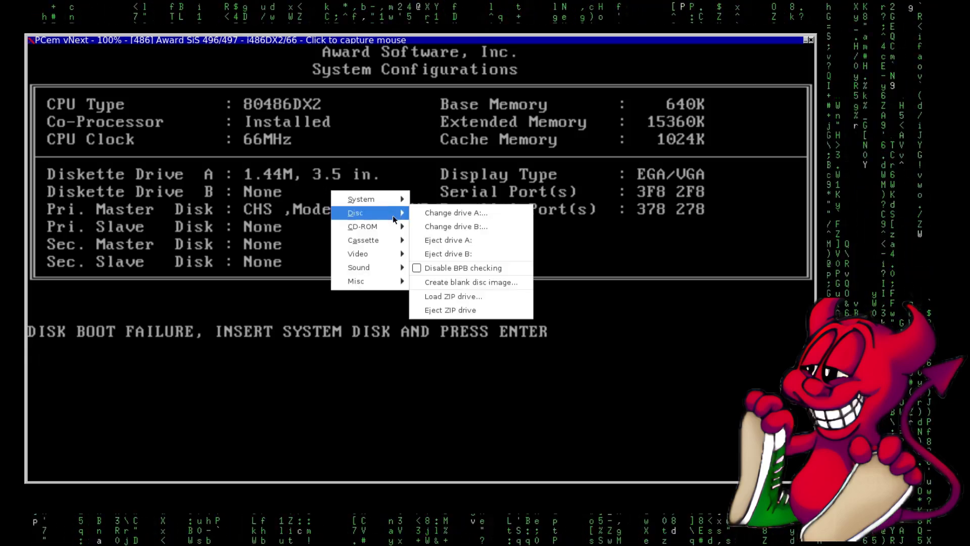
pyautogui.click(443, 216)
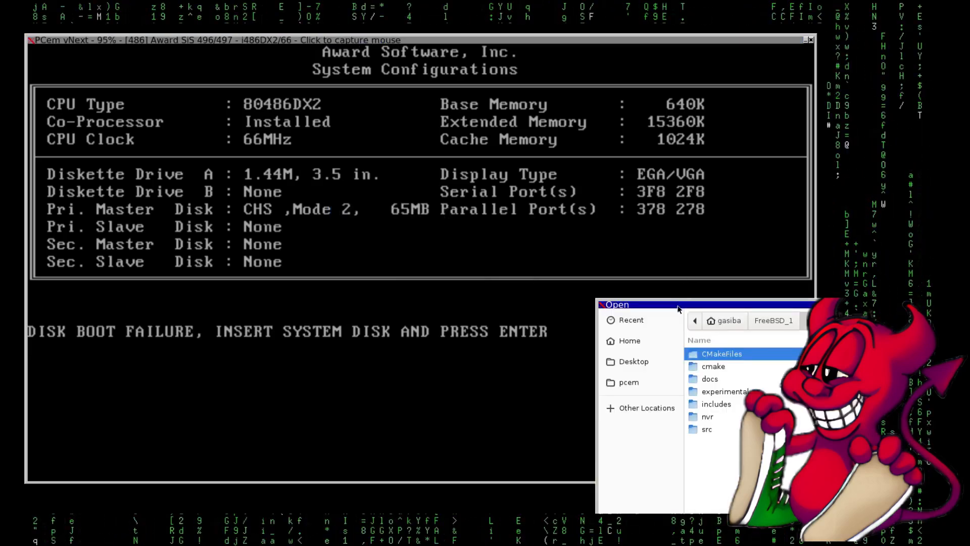
pyautogui.click(448, 160)
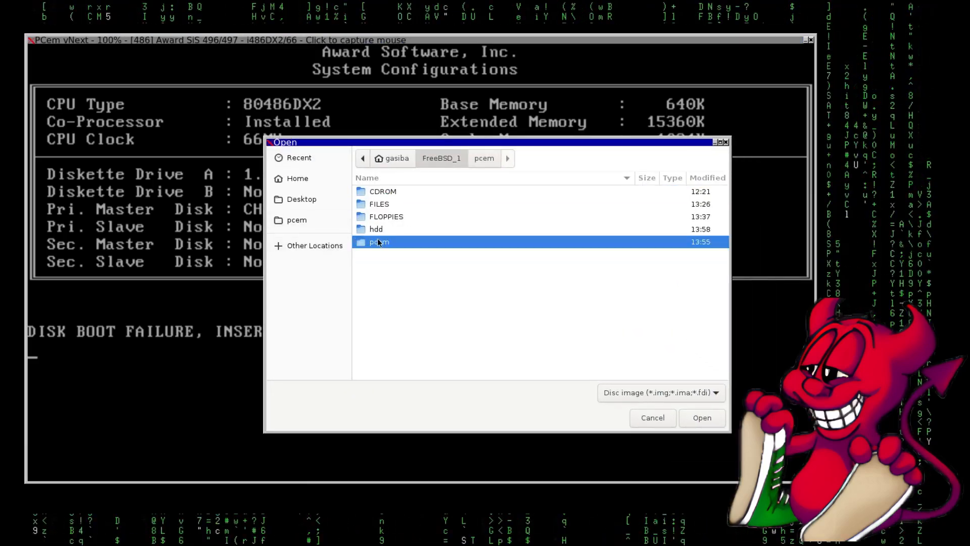
pyautogui.doubleClick(392, 217)
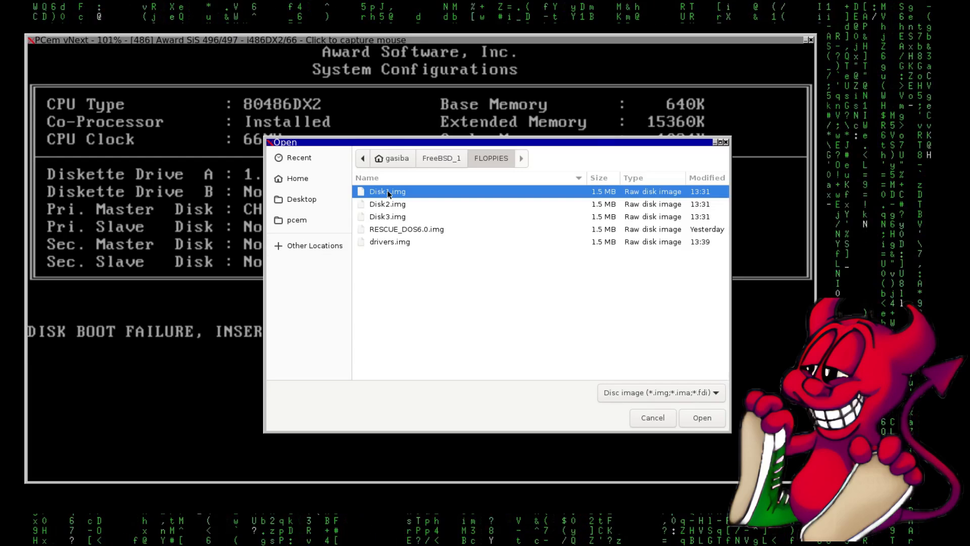
pyautogui.click(699, 418)
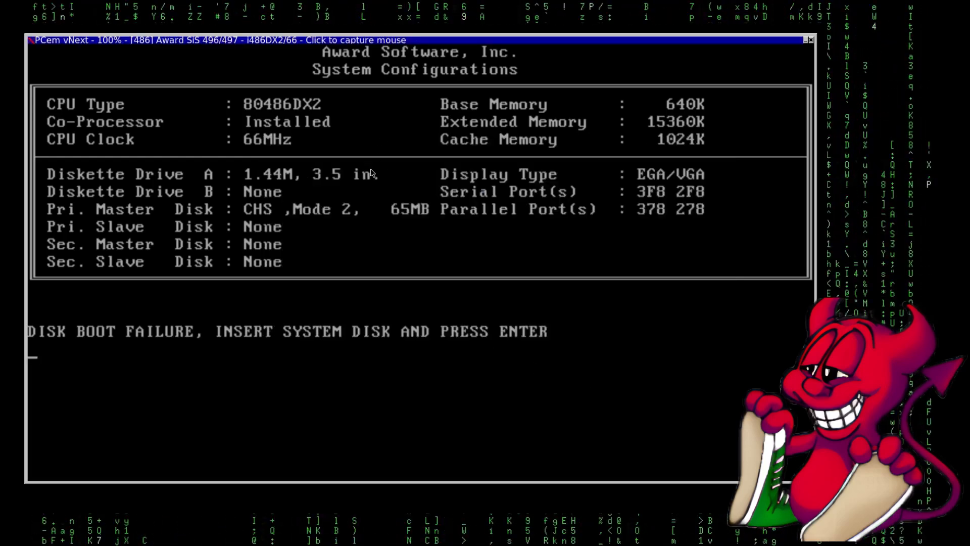
# Step: Retry booting from the inserted floppy and proceed through the MS-DOS 6.2 Setup installation
pyautogui.rightClick(330, 140)
pyautogui.moveTo(352, 152)
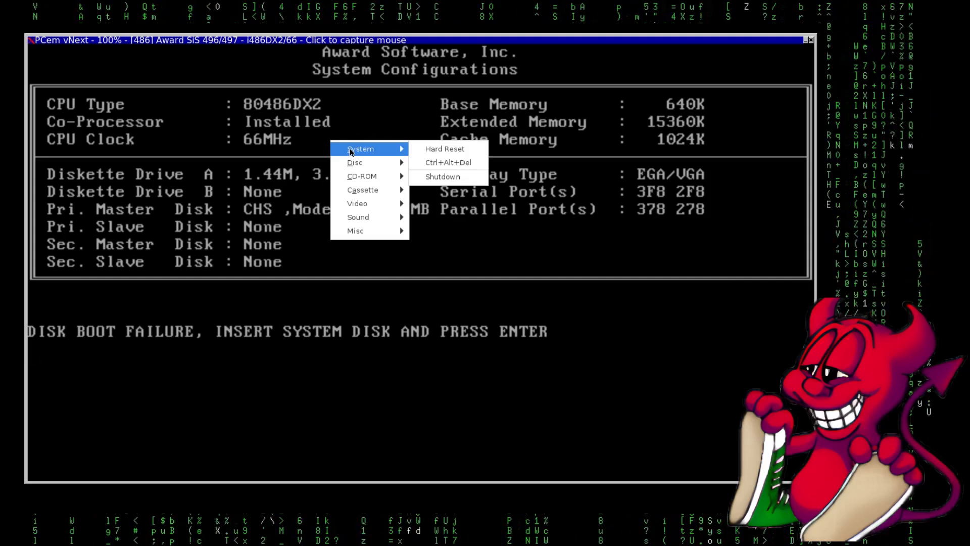
pyautogui.click(405, 76)
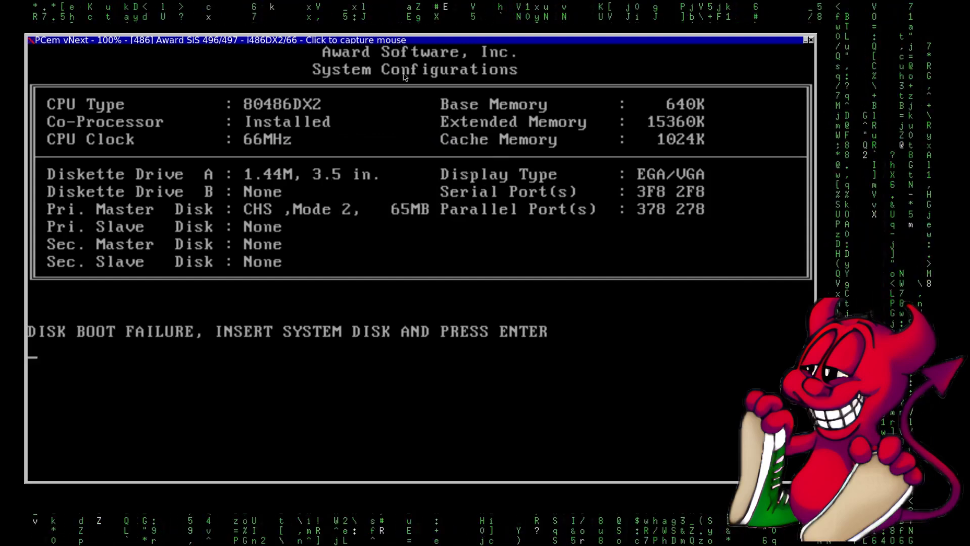
pyautogui.press('Return')
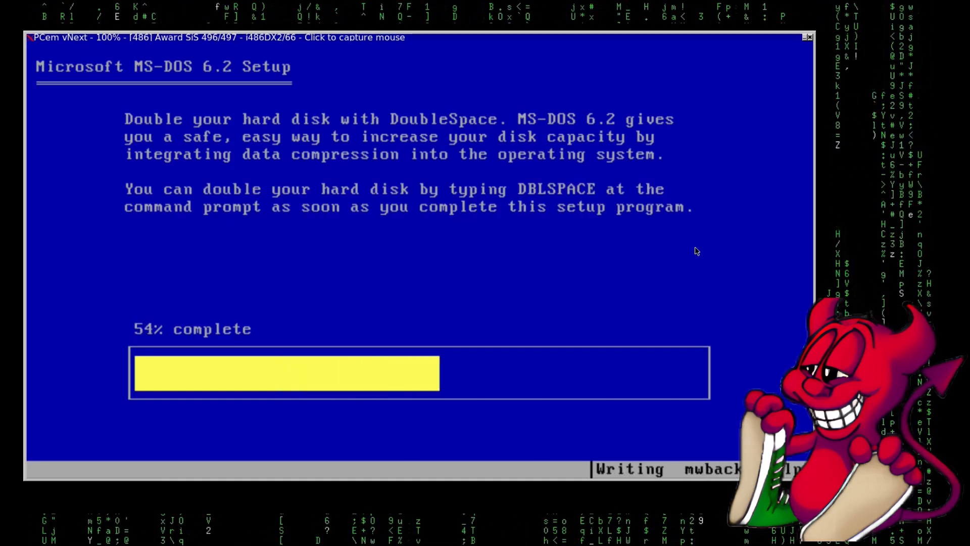
pyautogui.press('Return')
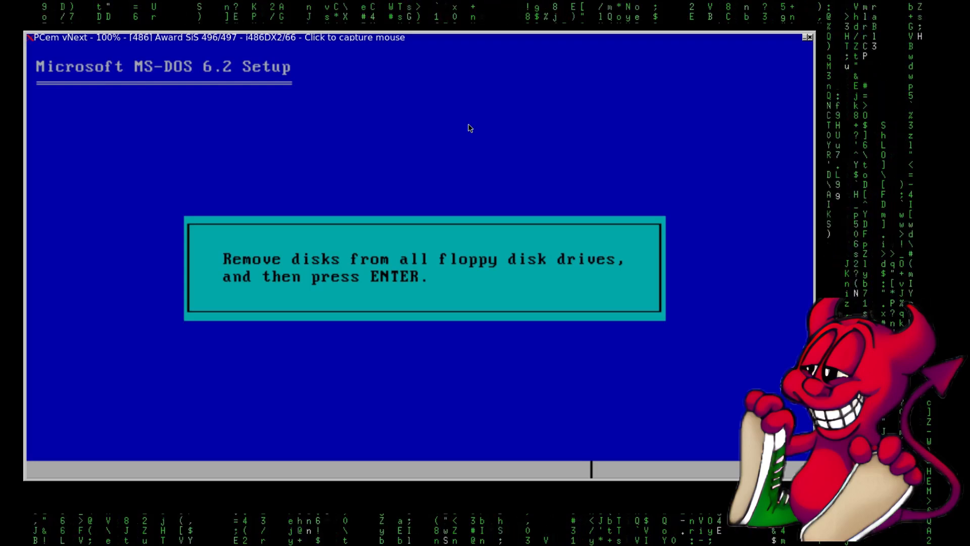
# Step: Eject the disk from floppy drive A: and continue past the MS-DOS Setup disk removal prompt
pyautogui.rightClick(327, 118)
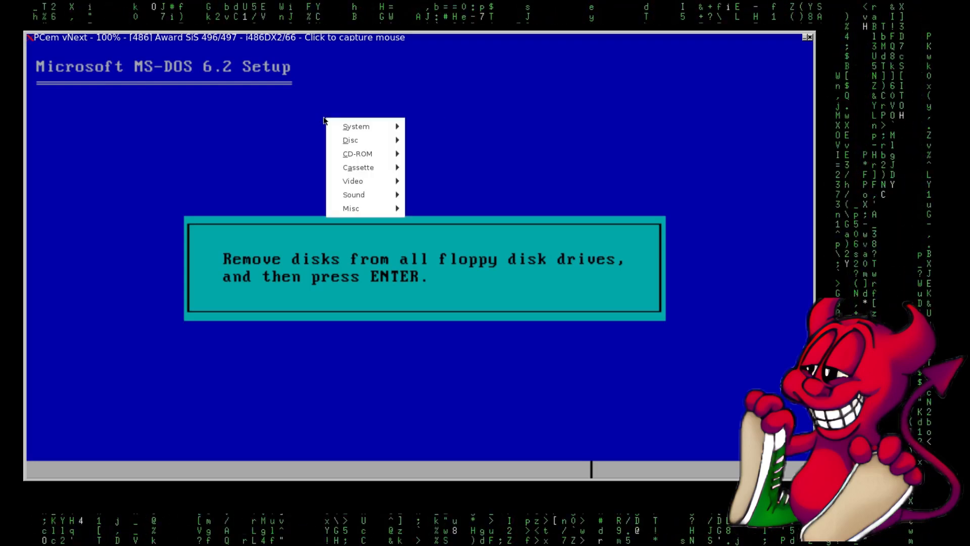
pyautogui.moveTo(359, 137)
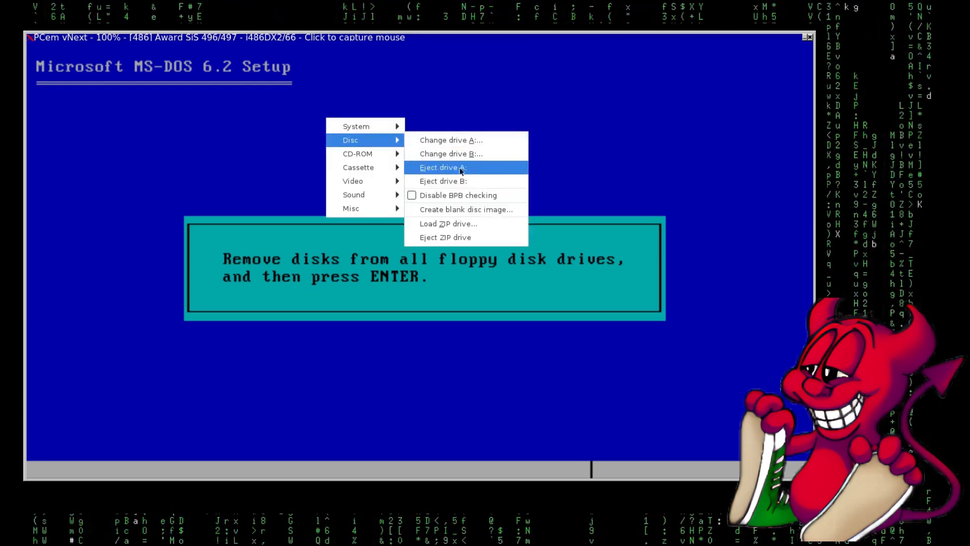
pyautogui.click(454, 169)
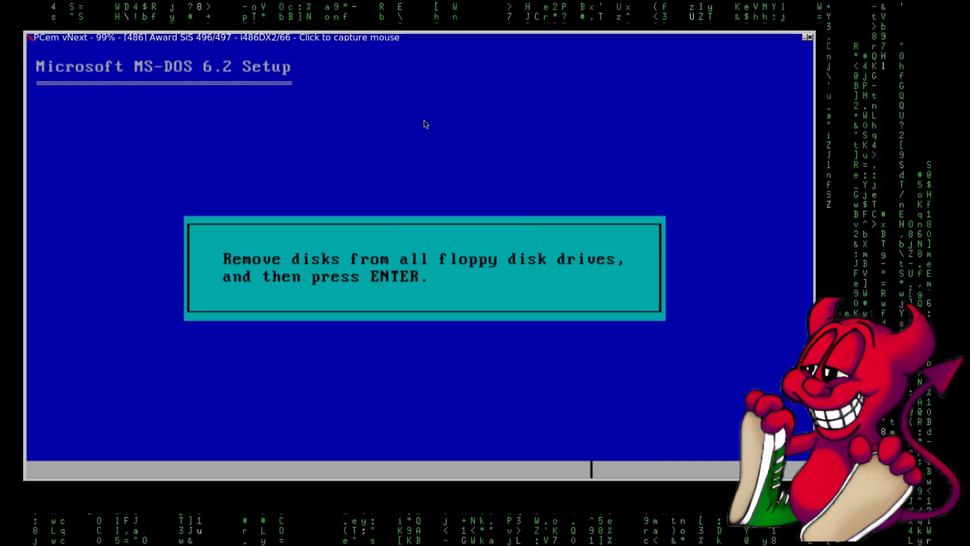
pyautogui.press('Return')
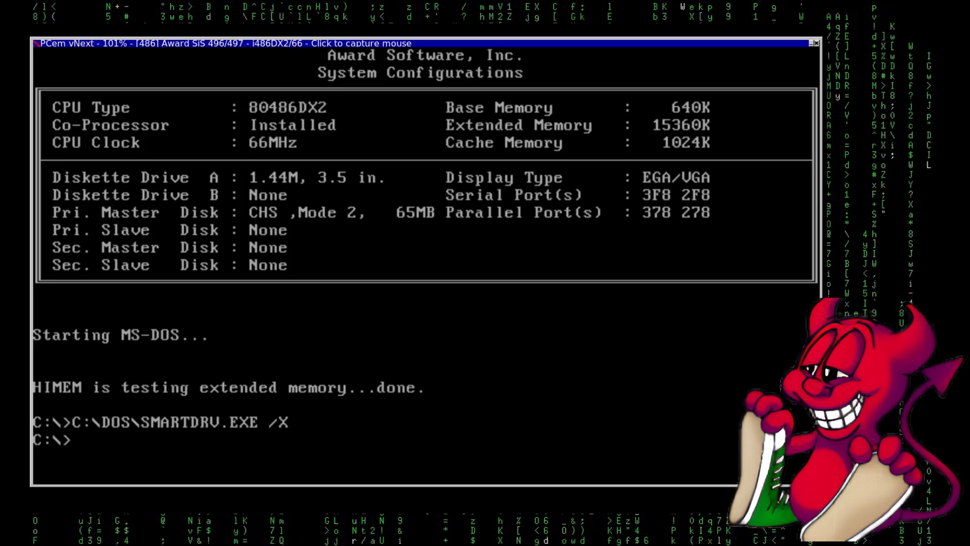
# Step: Try to switch to drive D: at the DOS prompt
pyautogui.press('BackSpace')
pyautogui.press('BackSpace')
pyautogui.write('d:')
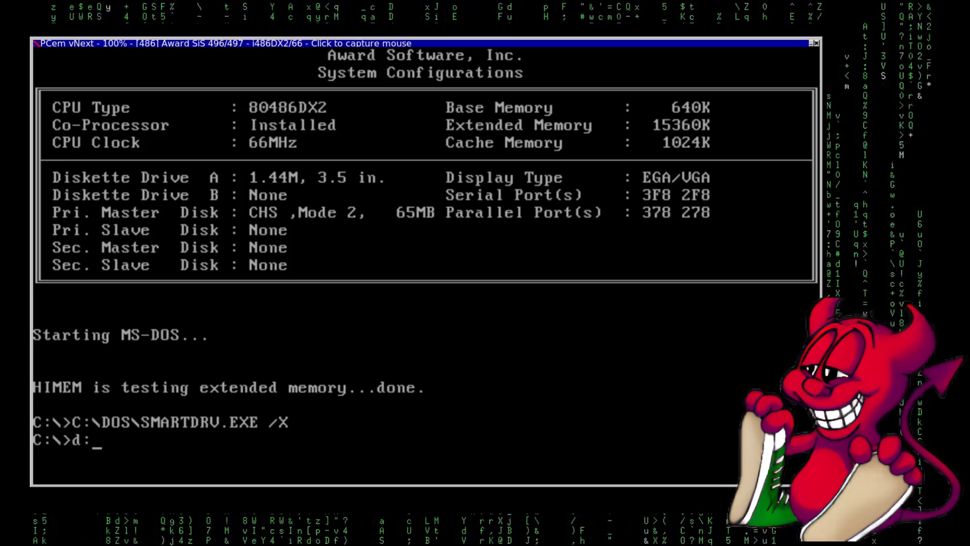
pyautogui.press('Return')
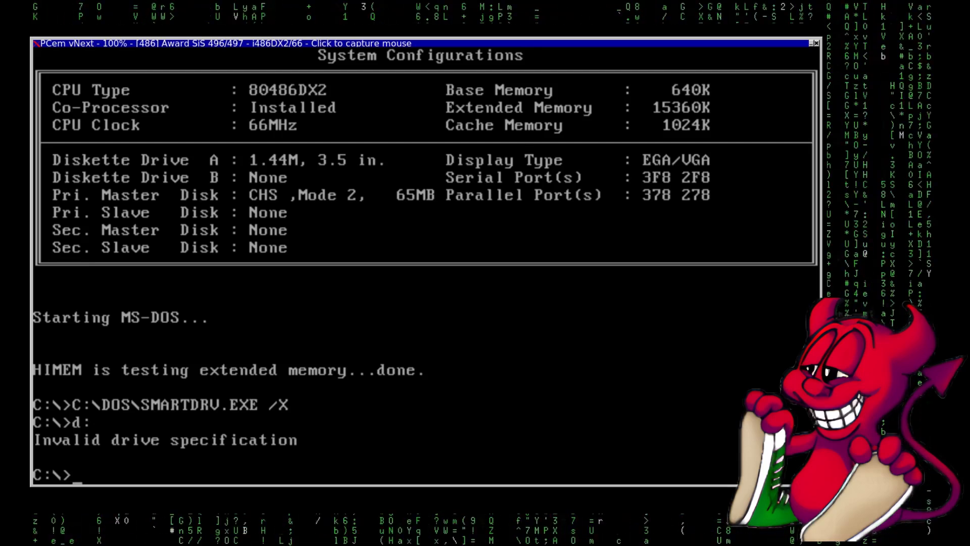
# Step: Switch to Firefox and read the CONFIG.SYS and AUTOEXEC.BAT instructions for the OAKCDROM.SYS driver, then minimize the browser
pyautogui.hotkey('alt', 'Tab')
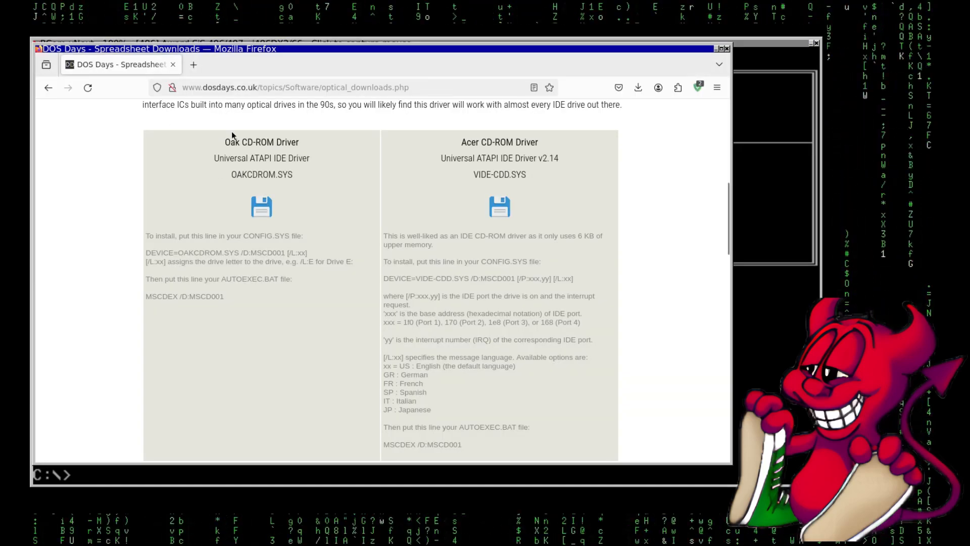
pyautogui.scroll(6, 232, 132)
pyautogui.scroll(-5, 211, 208)
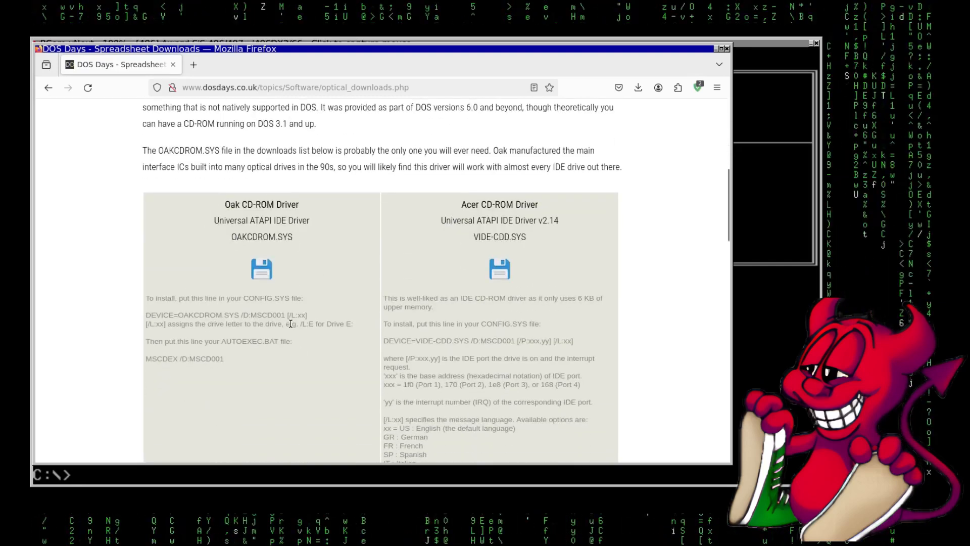
pyautogui.scroll(-2, 251, 341)
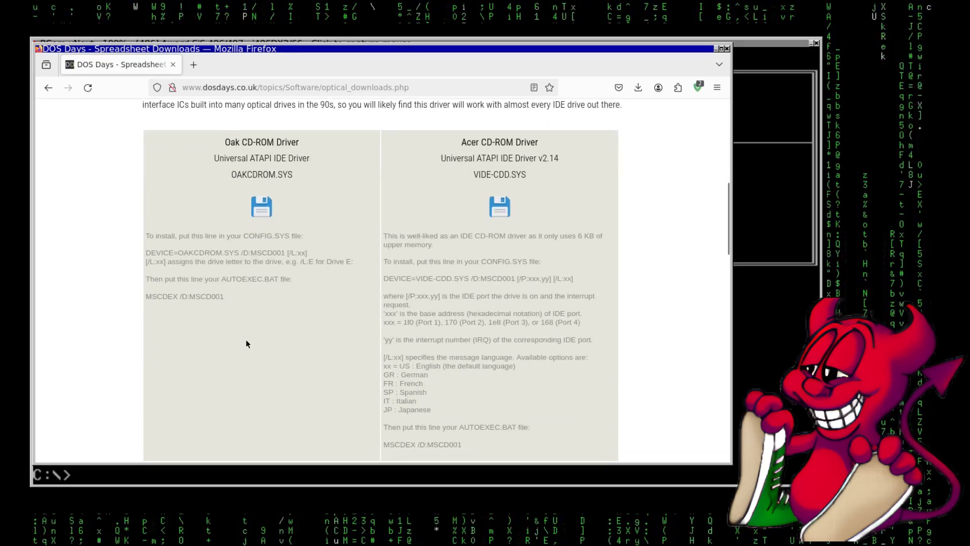
pyautogui.click(716, 49)
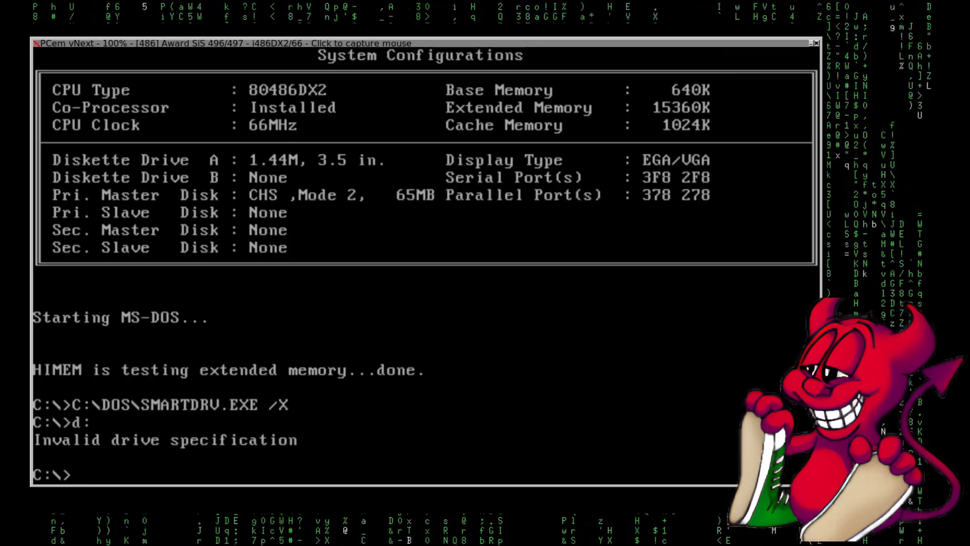
# Step: Switch to the terminal, open a second bash tab and enlarge its text
pyautogui.hotkey('alt', 'Tab')
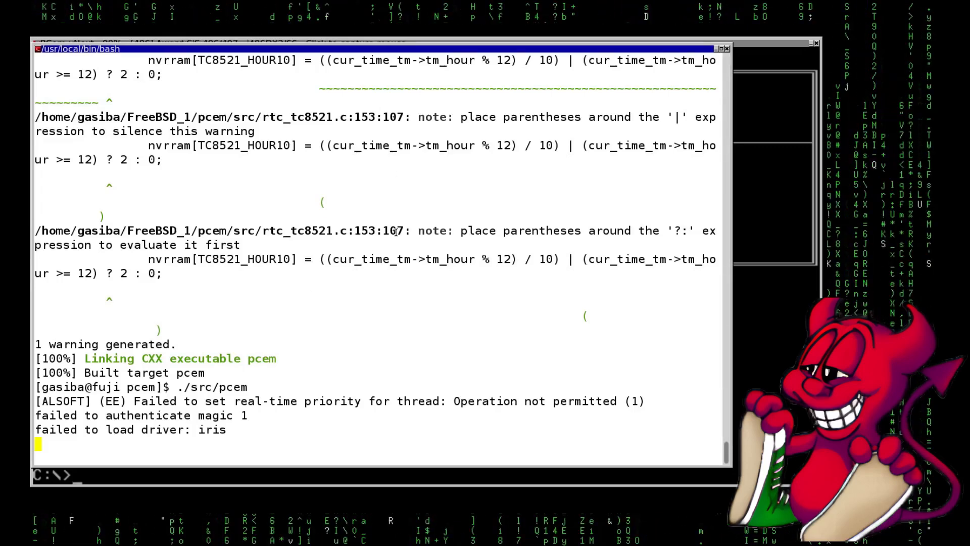
pyautogui.hotkey('ctrl', 'shift', 't')
pyautogui.hotkey('ctrl', '+')
pyautogui.hotkey('ctrl', '+')
pyautogui.hotkey('ctrl', '+')
pyautogui.hotkey('ctrl', '+')
pyautogui.hotkey('ctrl', '+')
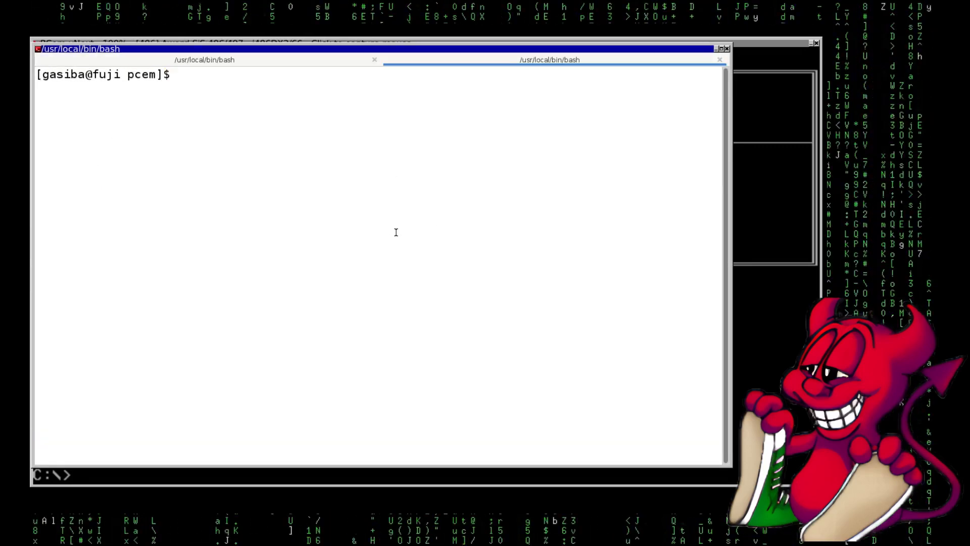
# Step: Change to the ../FILES/ directory, list its contents and highlight oakcdrom.sys in the listing
pyautogui.write('cd ../FIL')
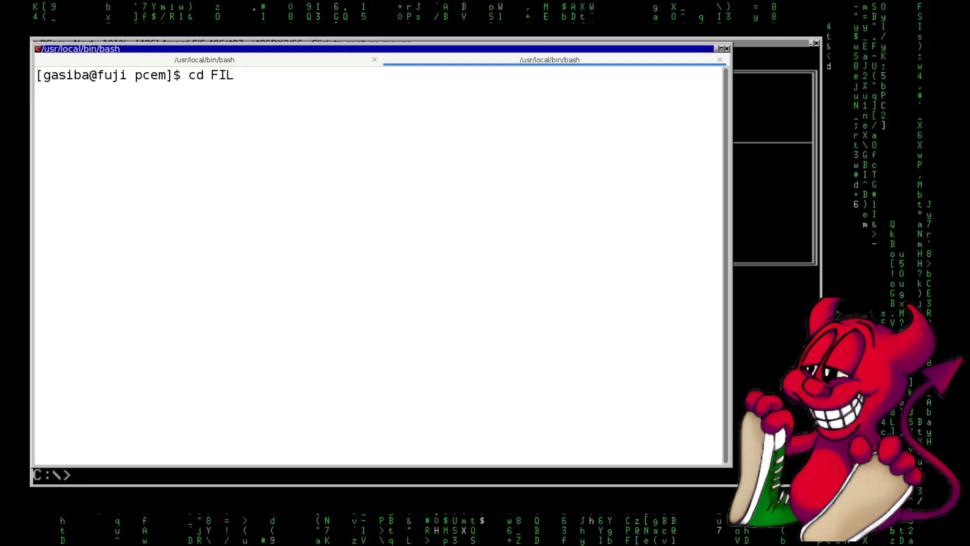
pyautogui.press('BackSpace')
pyautogui.press('BackSpace')
pyautogui.press('BackSpace')
pyautogui.write('../FILES/')
pyautogui.press('Return')
pyautogui.write('ls')
pyautogui.press('Return')
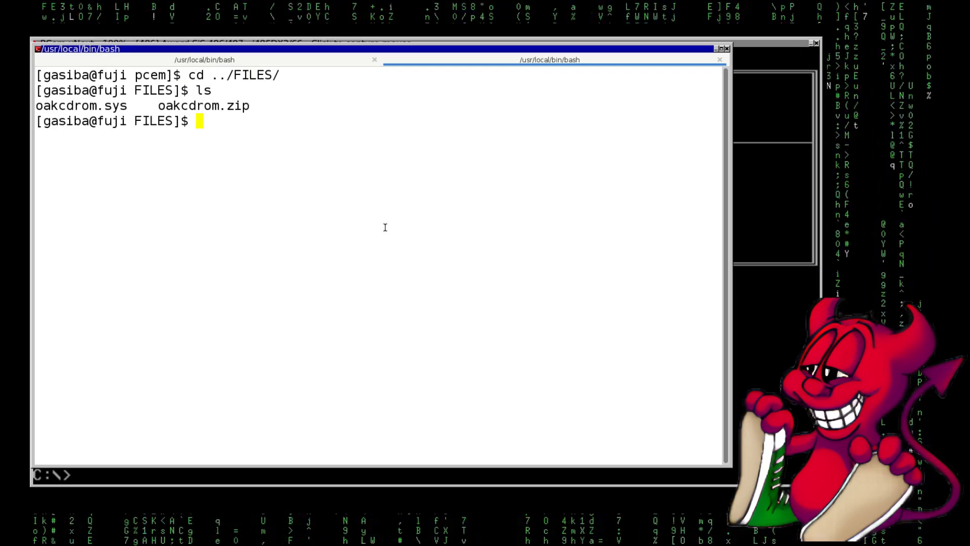
pyautogui.doubleClick(112, 107)
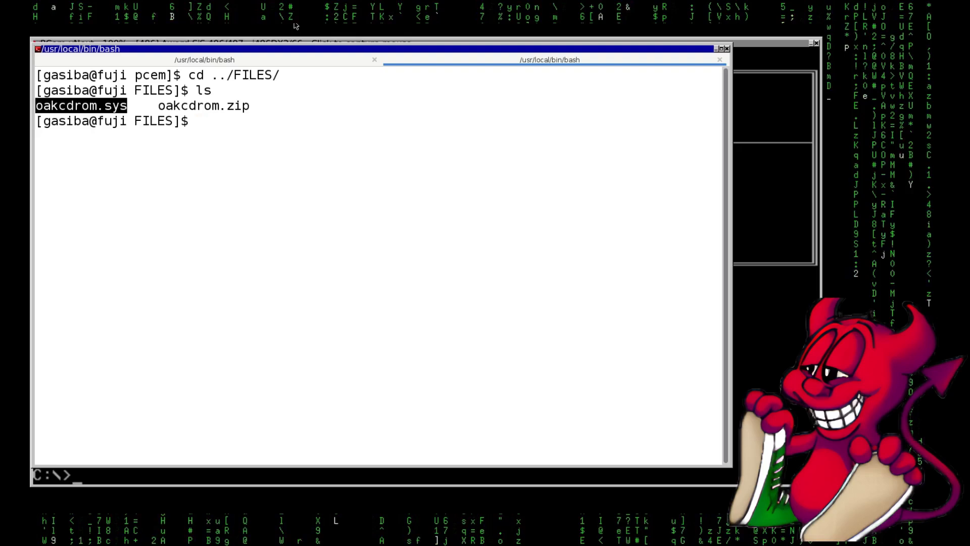
# Step: Switch back to PCem and create a blank 1.44 MB disc image, saving it over drivers.img in FreeBSD_1/FLOPPIES
pyautogui.click(736, 45)
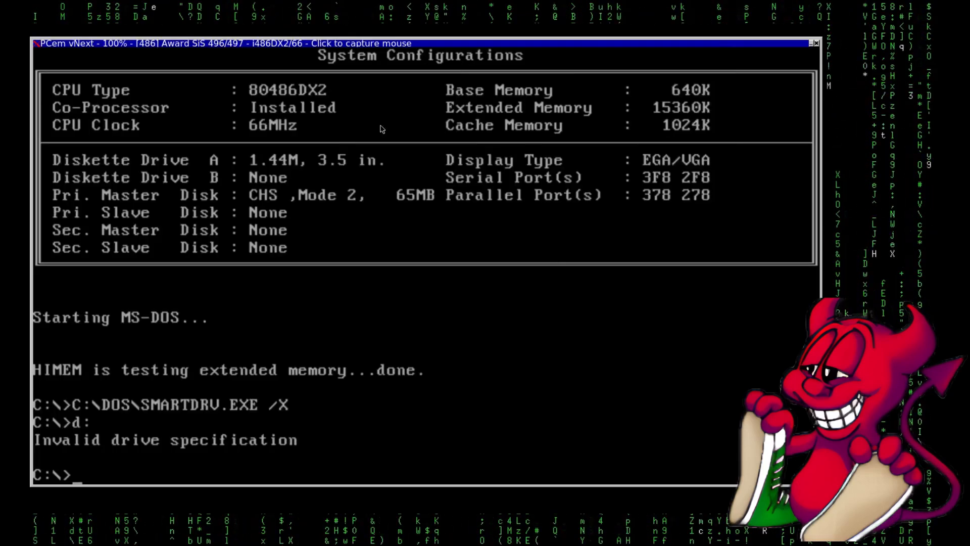
pyautogui.rightClick(195, 118)
pyautogui.moveTo(248, 150)
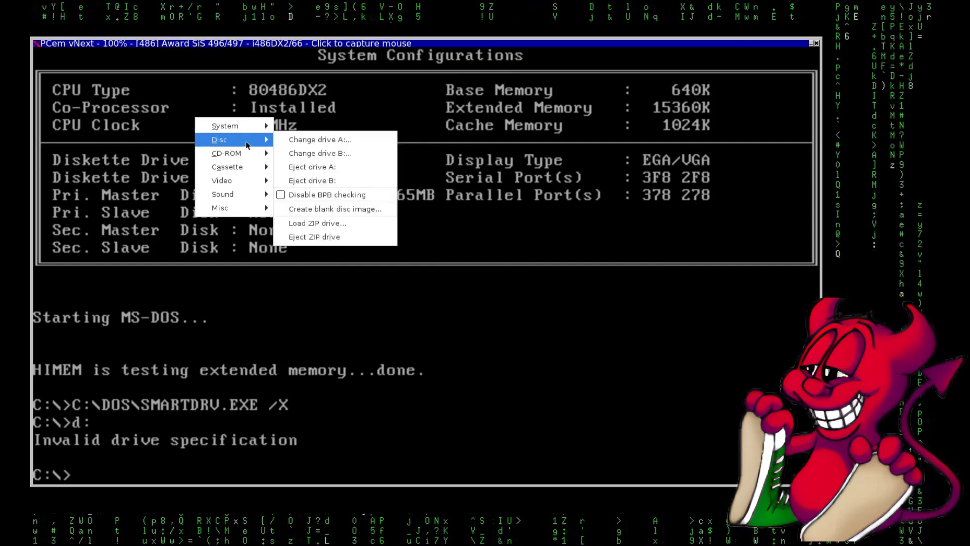
pyautogui.click(319, 210)
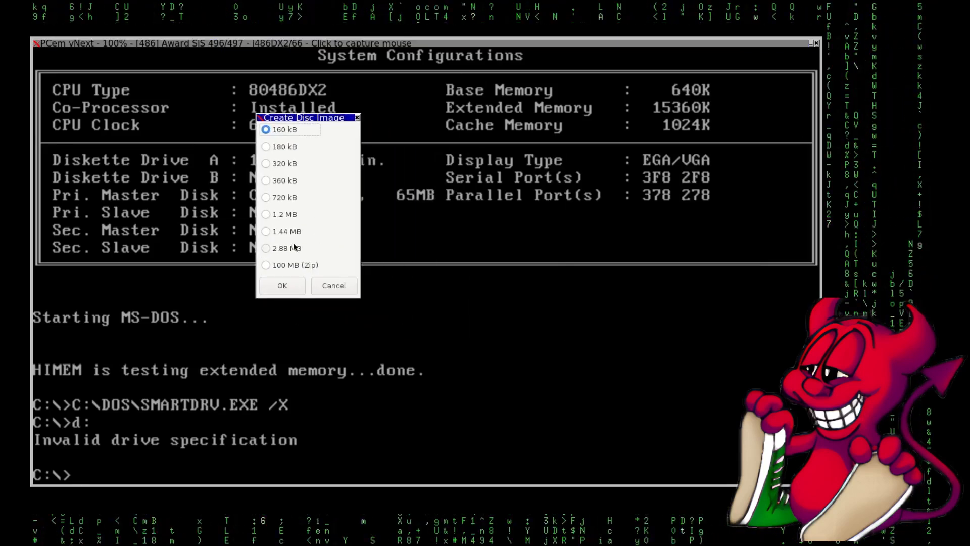
pyautogui.click(283, 232)
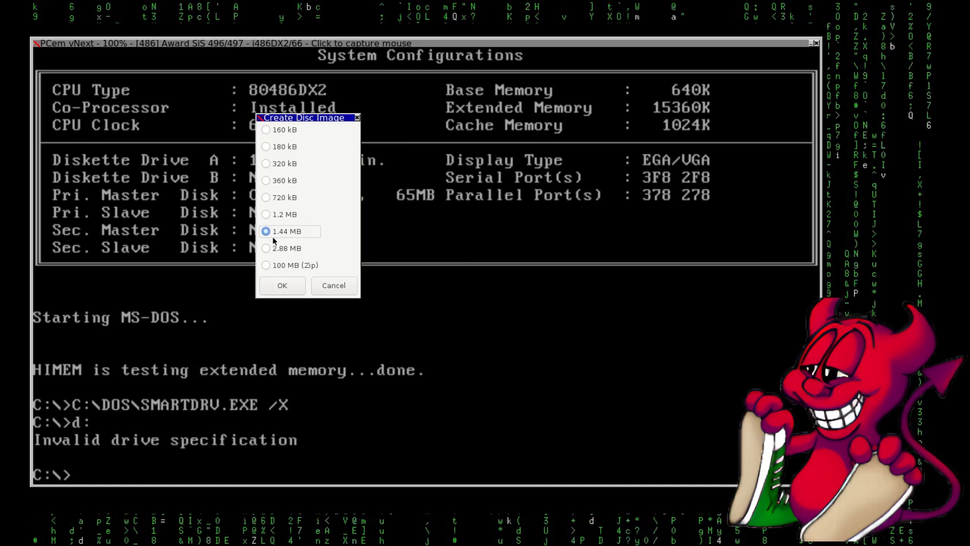
pyautogui.click(292, 286)
pyautogui.click(258, 123)
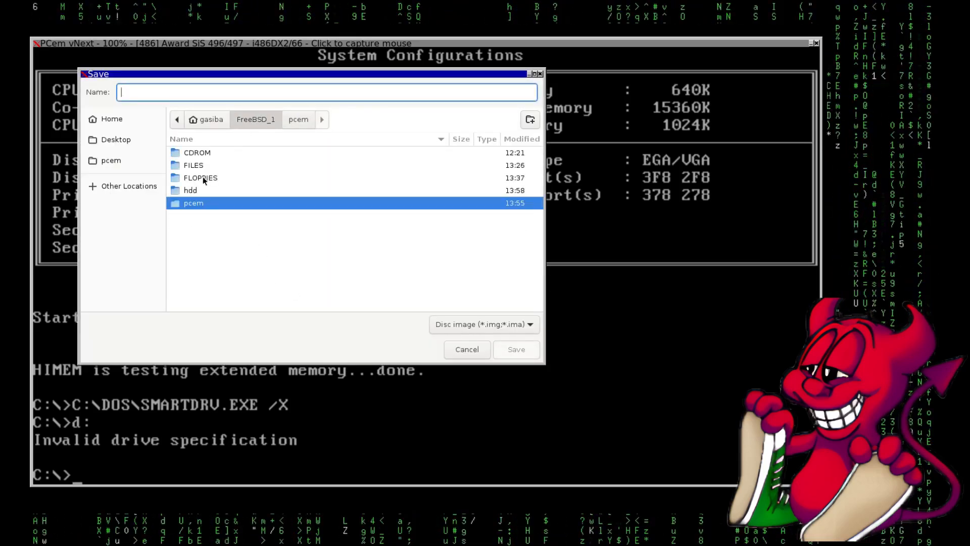
pyautogui.doubleClick(202, 177)
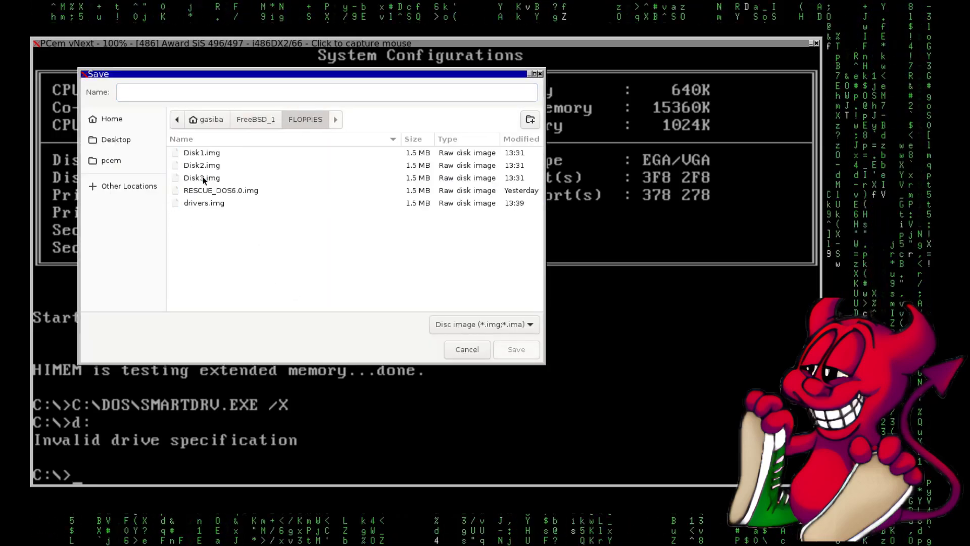
pyautogui.click(199, 205)
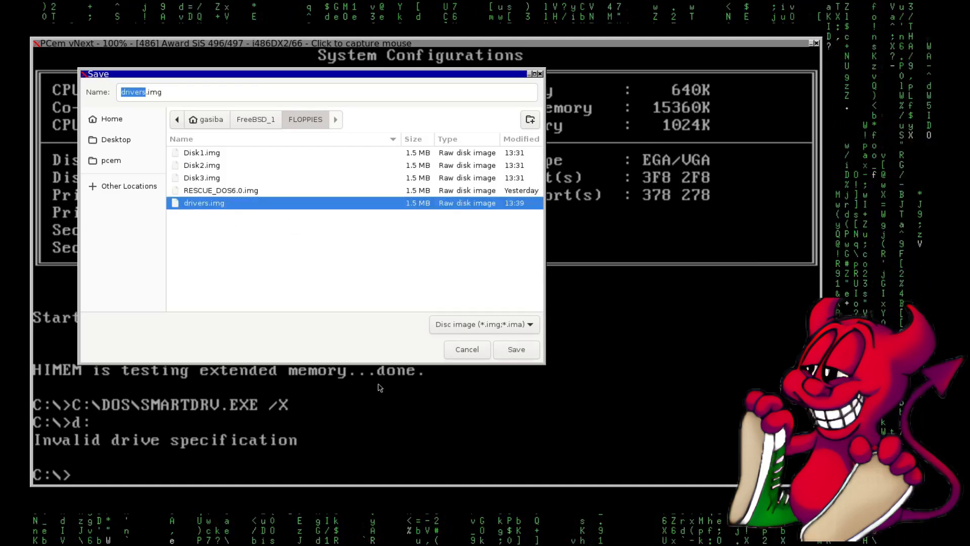
pyautogui.click(505, 348)
pyautogui.click(348, 254)
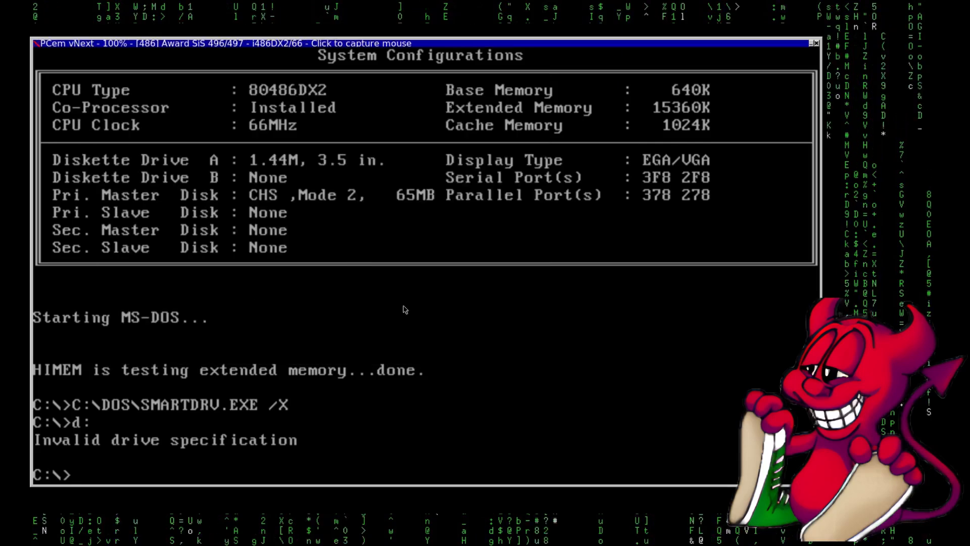
# Step: Load the drivers.img floppy image from FreeBSD_1/FLOPPIES into drive A
pyautogui.rightClick(200, 144)
pyautogui.moveTo(245, 165)
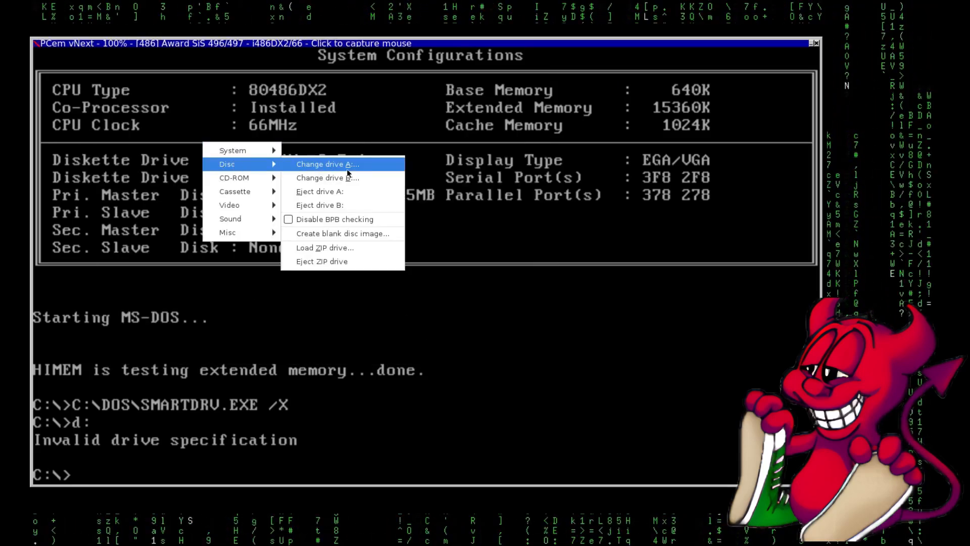
pyautogui.click(351, 171)
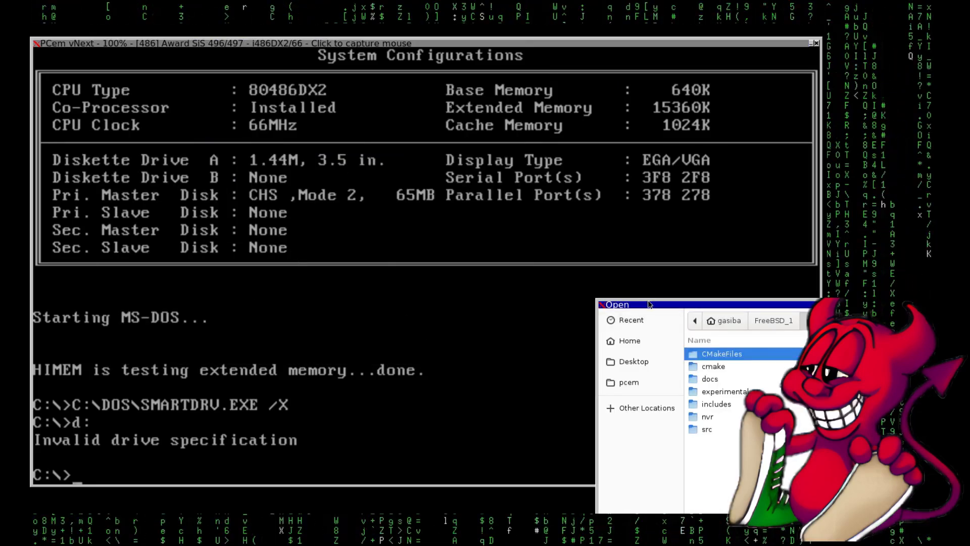
pyautogui.click(426, 184)
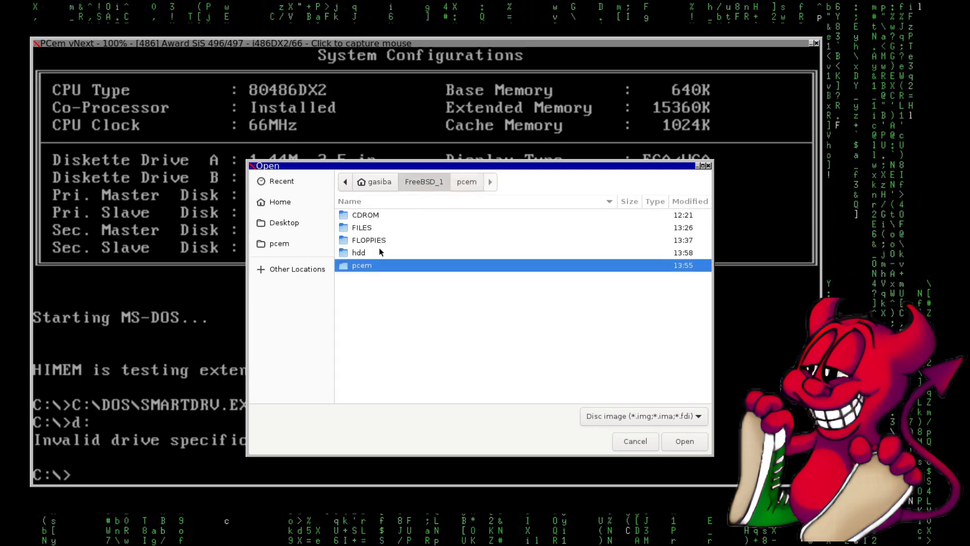
pyautogui.click(375, 241)
pyautogui.doubleClick(375, 242)
pyautogui.click(372, 265)
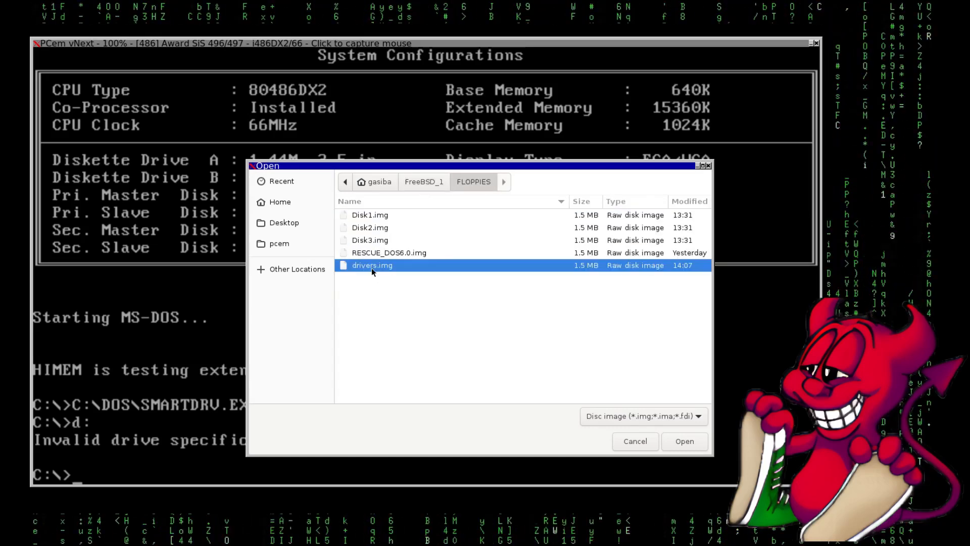
pyautogui.click(685, 441)
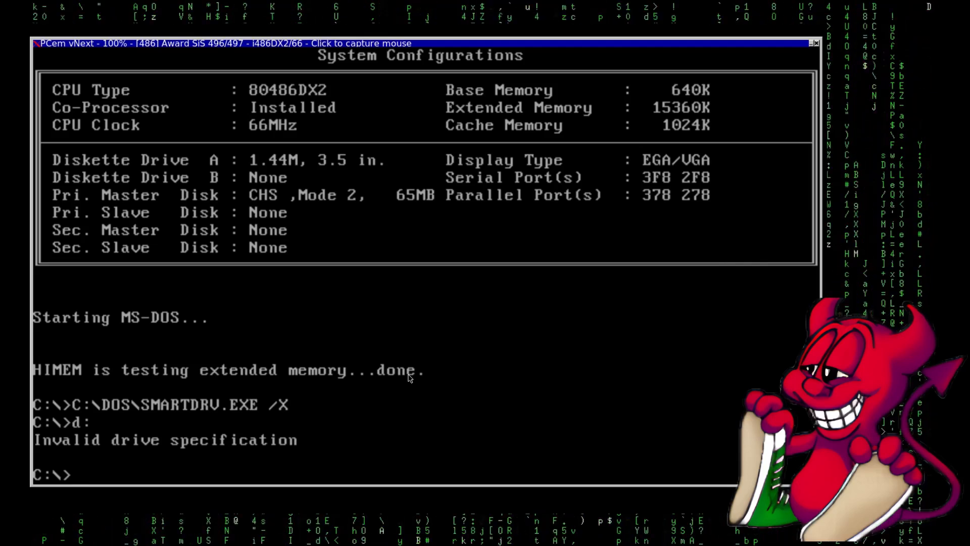
# Step: Format the floppy with format a: /u, leaving the volume label blank and declining to format another
pyautogui.press('BackSpace')
pyautogui.press('BackSpace')
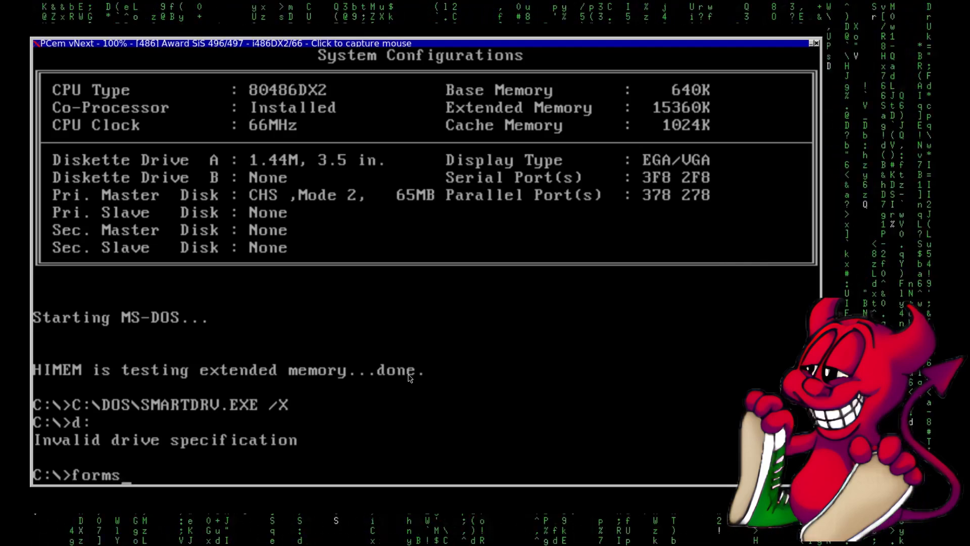
pyautogui.write('at a: /u')
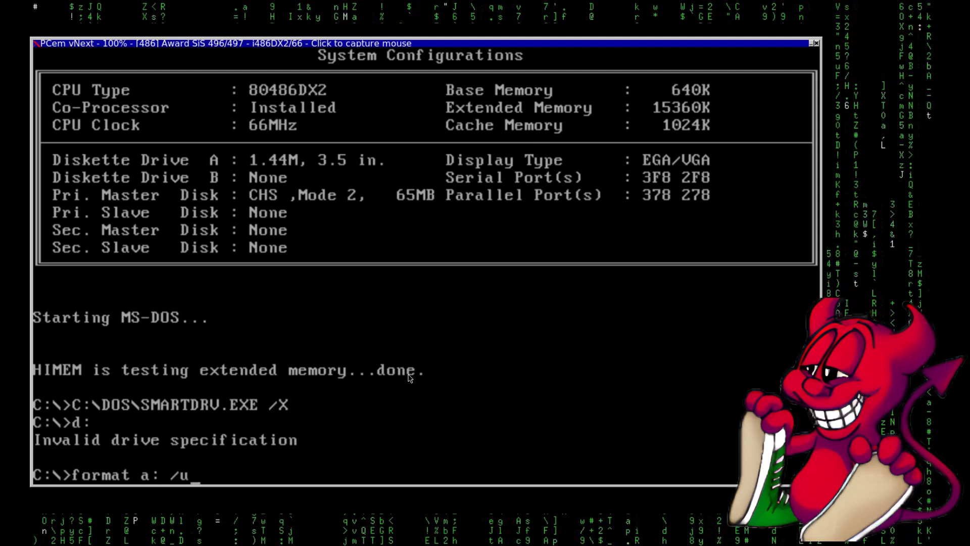
pyautogui.press('Return')
pyautogui.press('Return')
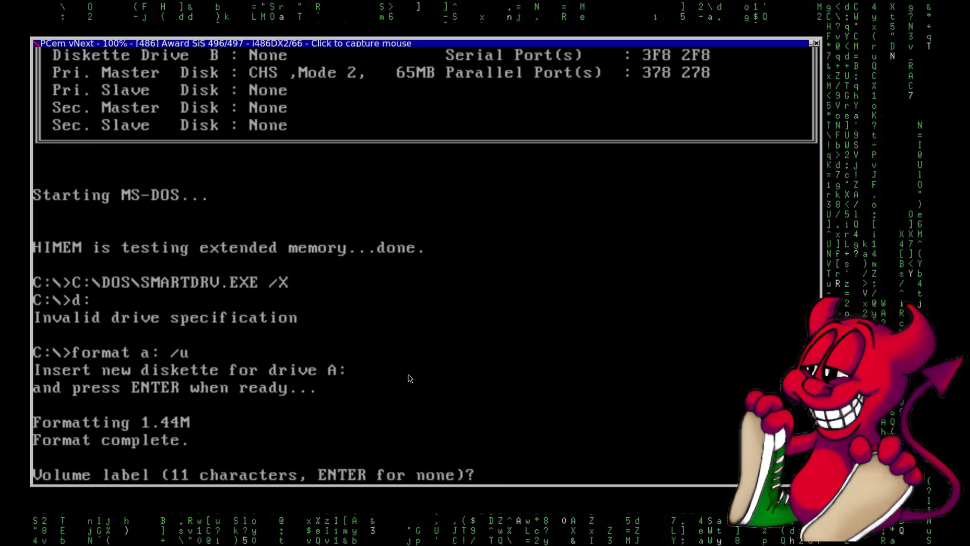
pyautogui.press('Return')
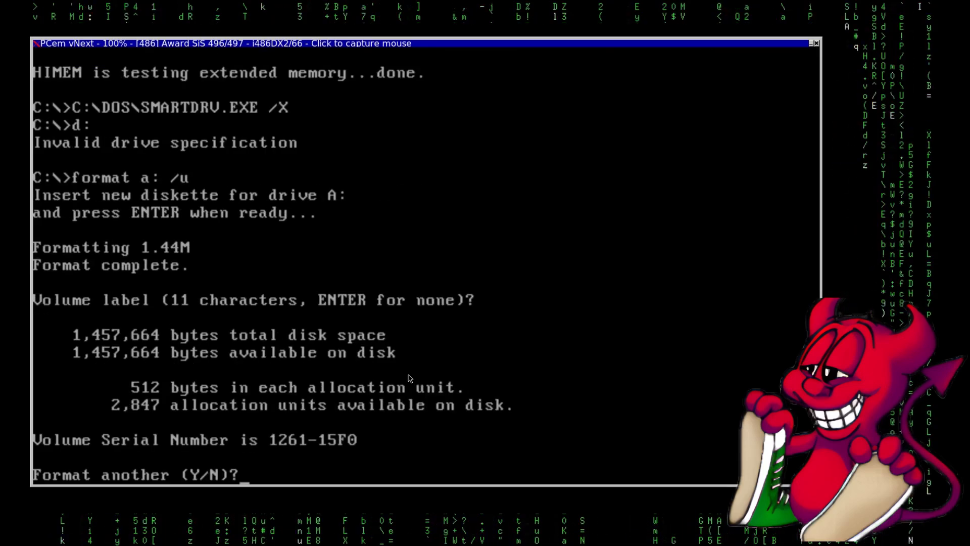
pyautogui.press('Return')
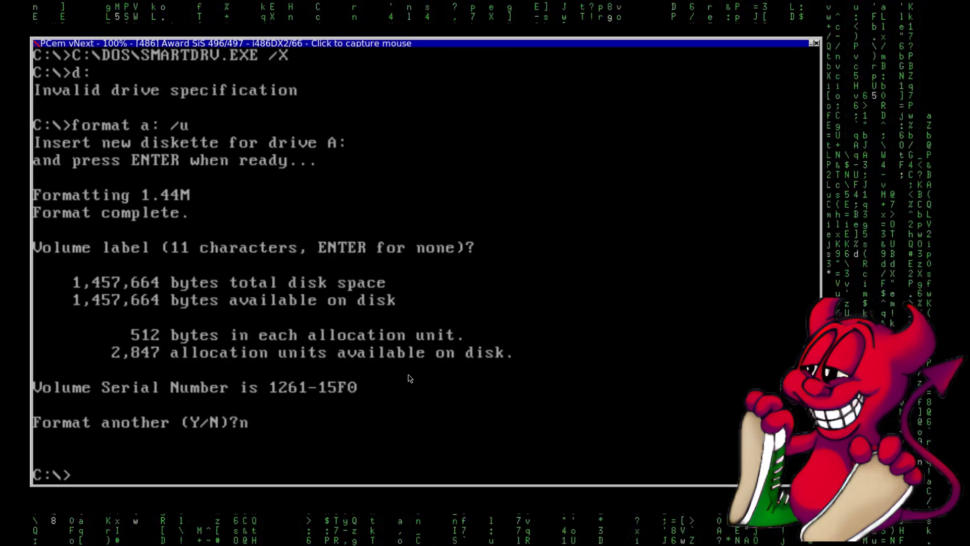
# Step: List the contents of drive A and eject its floppy image
pyautogui.write('dir a:')
pyautogui.press('Return')
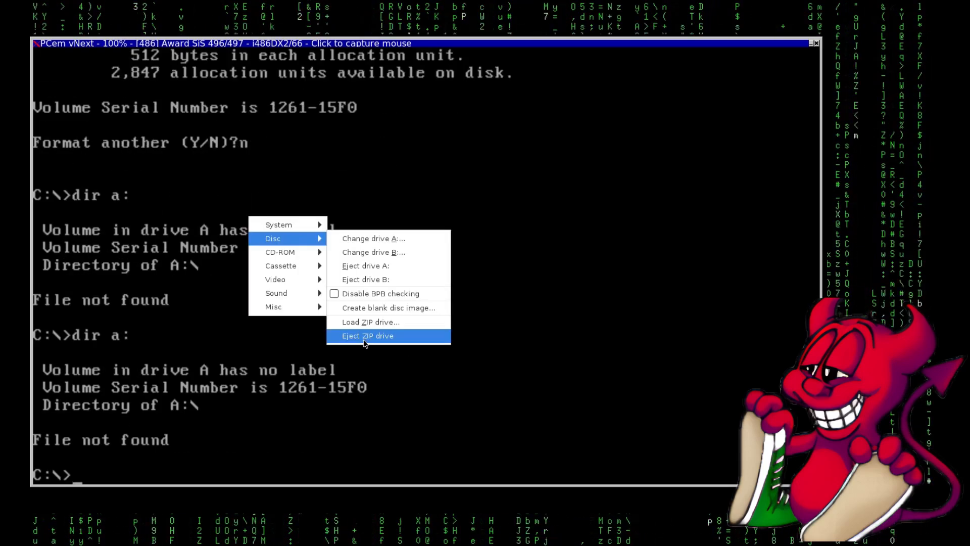
pyautogui.click(370, 266)
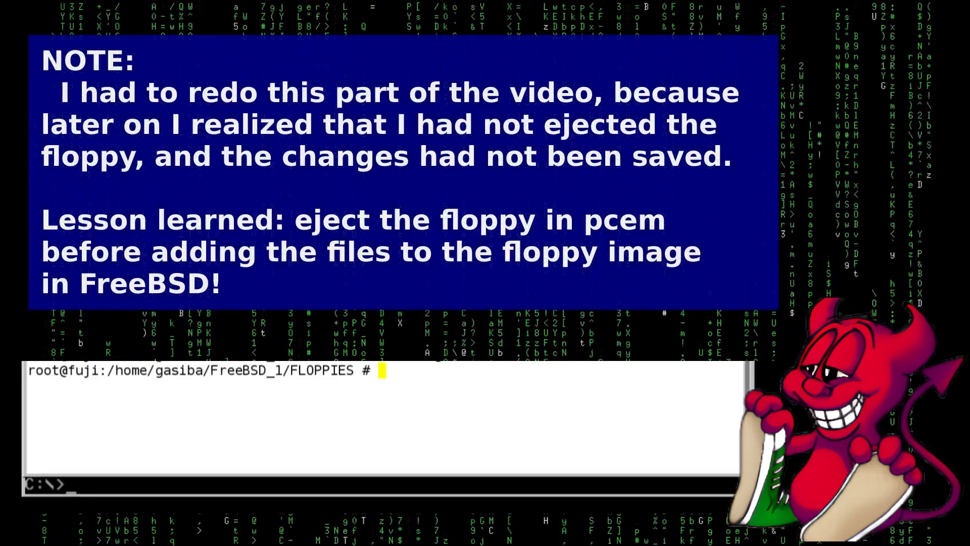
# Step: Switch to the root terminal in FreeBSD_1/FLOPPIES and attach the floppy image with mdconfig -f drivers.img
pyautogui.write('umount /mnt/')
pyautogui.press('Up')
pyautogui.press('Up')
pyautogui.press('Up')
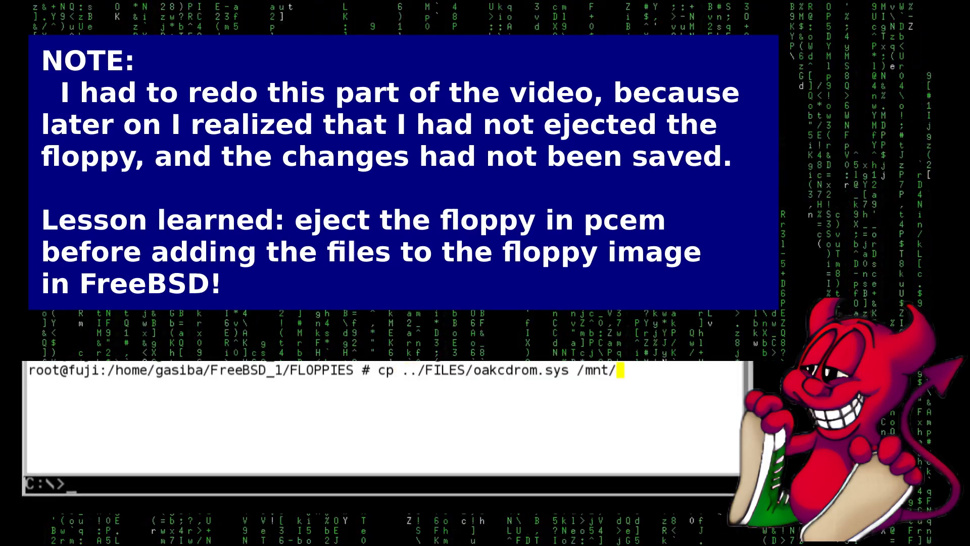
pyautogui.press('Up')
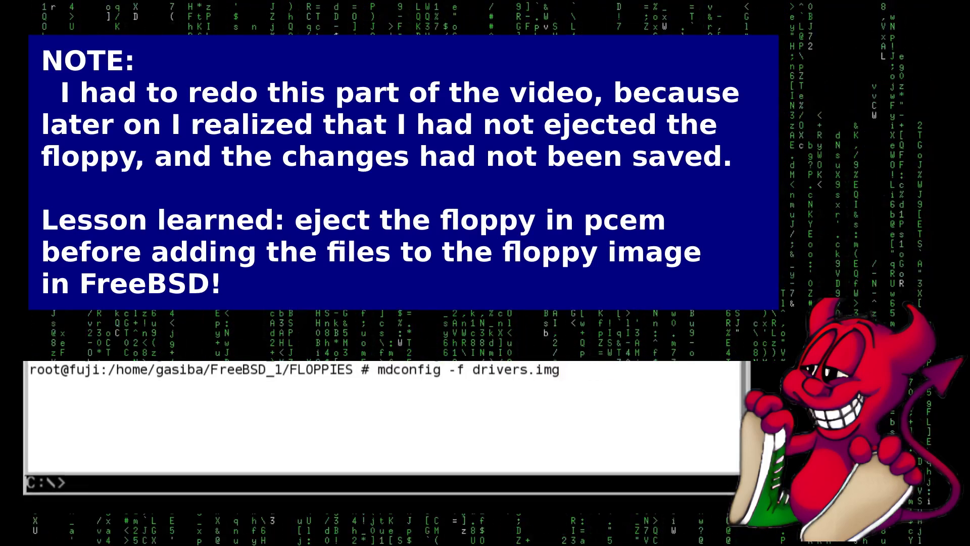
pyautogui.press('Return')
# Step: Mount /dev/md0 on /mnt/ as an msdos file system and copy ../FILES/oakcdrom.sys into it
pyautogui.press('Up')
pyautogui.press('Up')
pyautogui.press('Up')
pyautogui.press('Up')
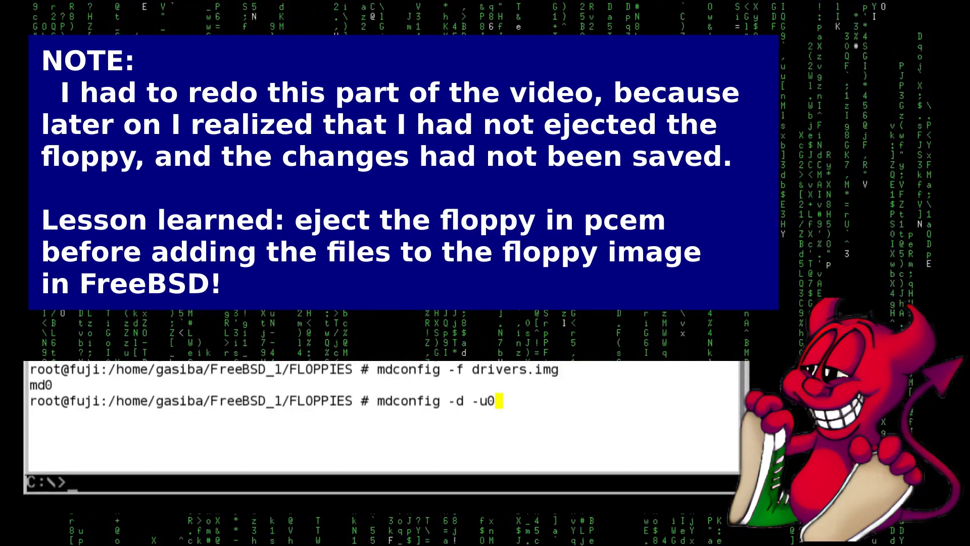
pyautogui.press('Up')
pyautogui.press('Up')
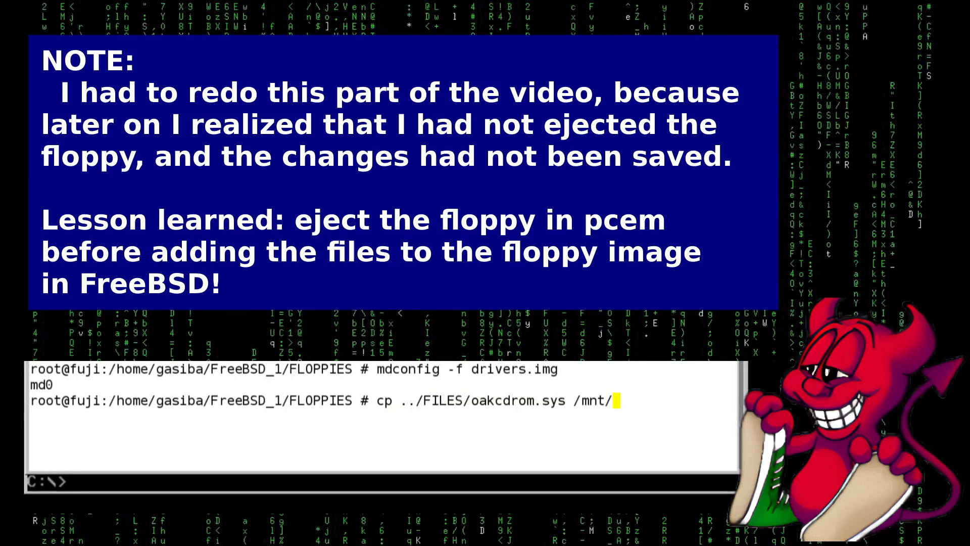
pyautogui.press('Up')
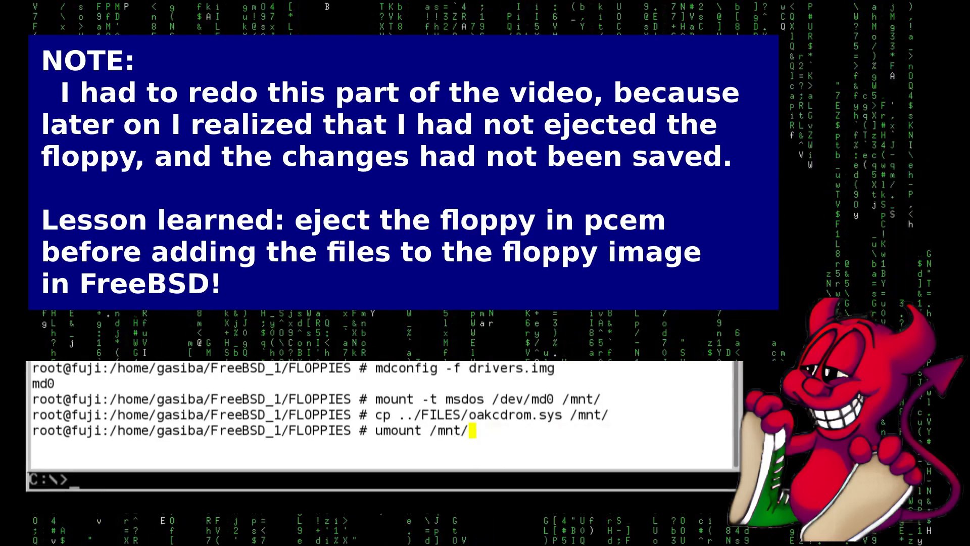
# Step: Flush the pending writes with sync and unmount /mnt/
pyautogui.press('Down')
pyautogui.press('Up')
pyautogui.press('Return')
pyautogui.press('Up')
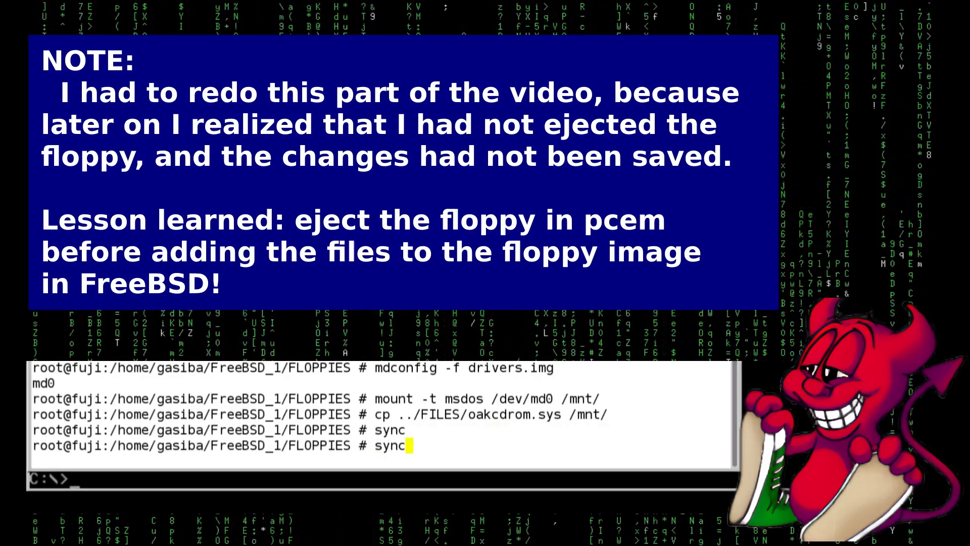
pyautogui.press('Up')
pyautogui.press('Up')
pyautogui.press('Up')
pyautogui.press('Up')
pyautogui.press('Up')
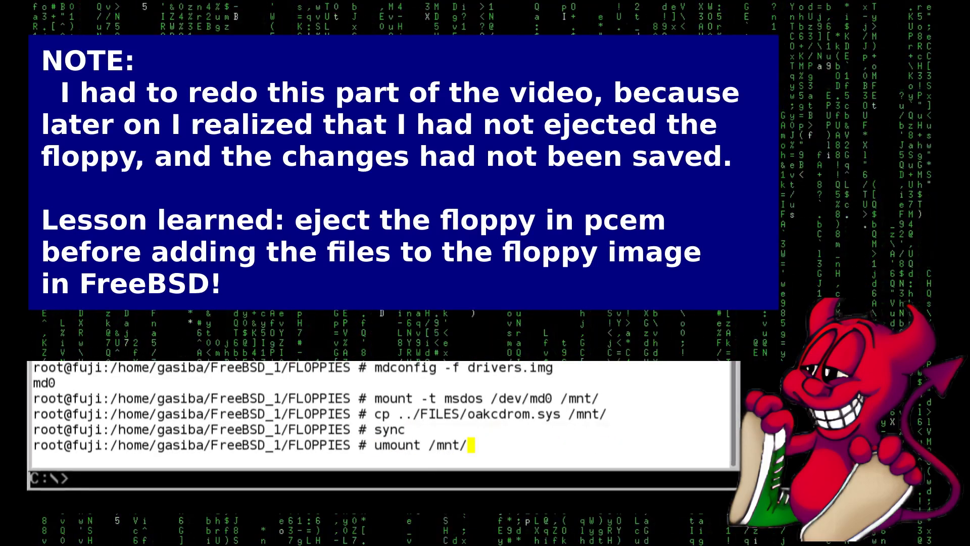
pyautogui.press('Return')
# Step: Detach the memory disk with mdconfig -d -u0
pyautogui.press('Up')
pyautogui.press('Up')
pyautogui.press('Up')
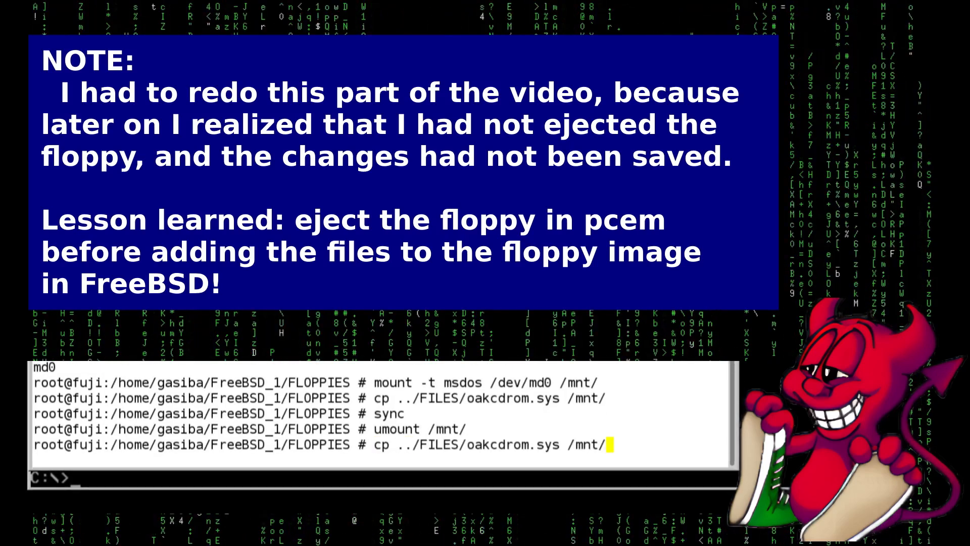
pyautogui.press('Up')
pyautogui.press('Up')
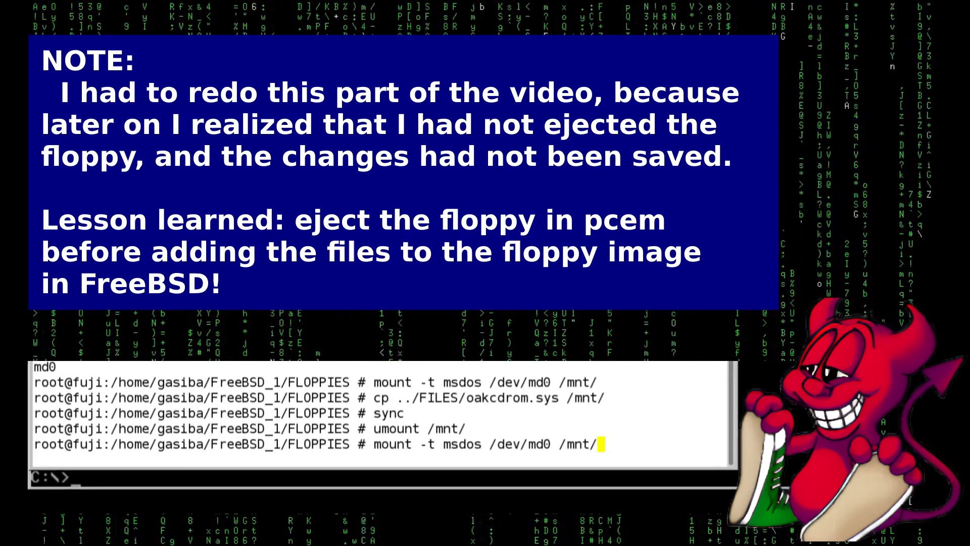
pyautogui.press('Up')
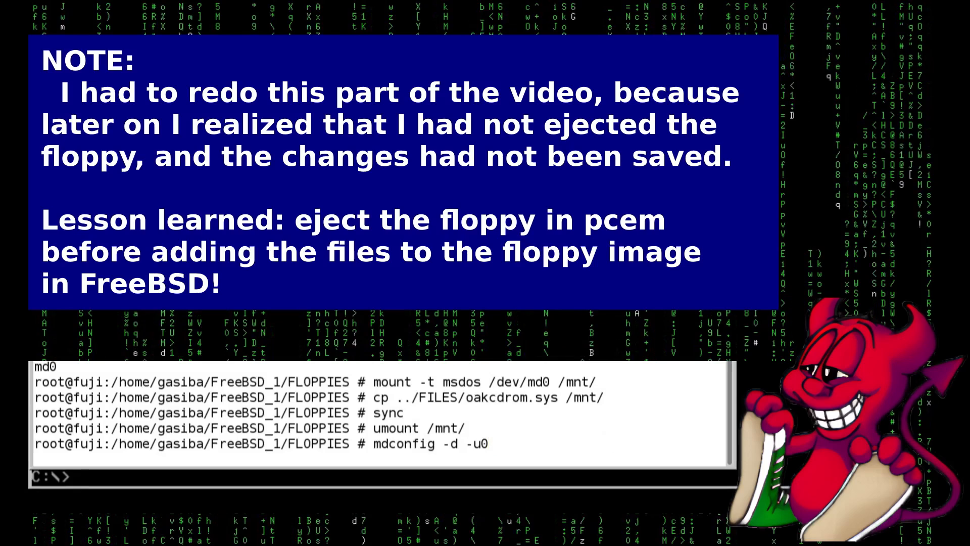
pyautogui.press('Return')
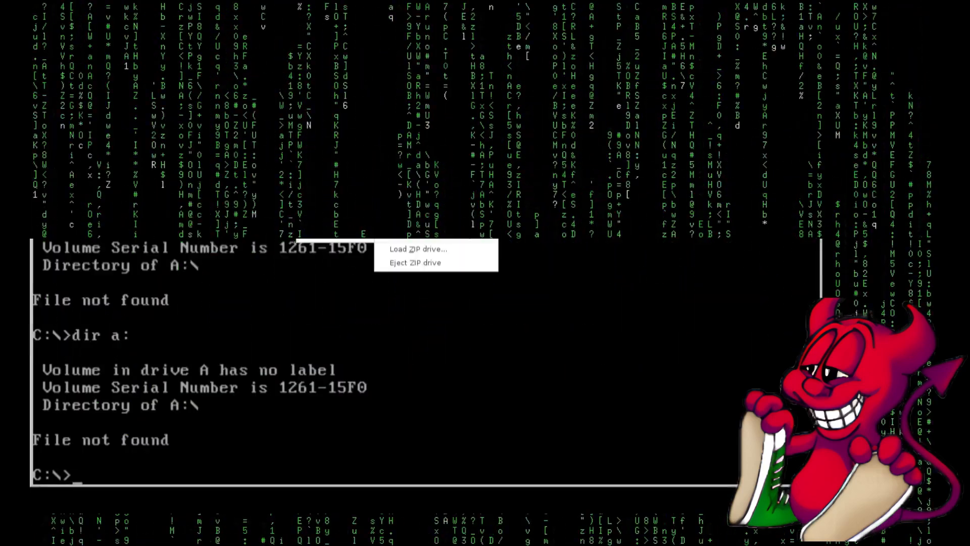
# Step: Switch back to PCem and load FreeBSD_1/FLOPPIES/drivers.img into drive A again
pyautogui.click(425, 171)
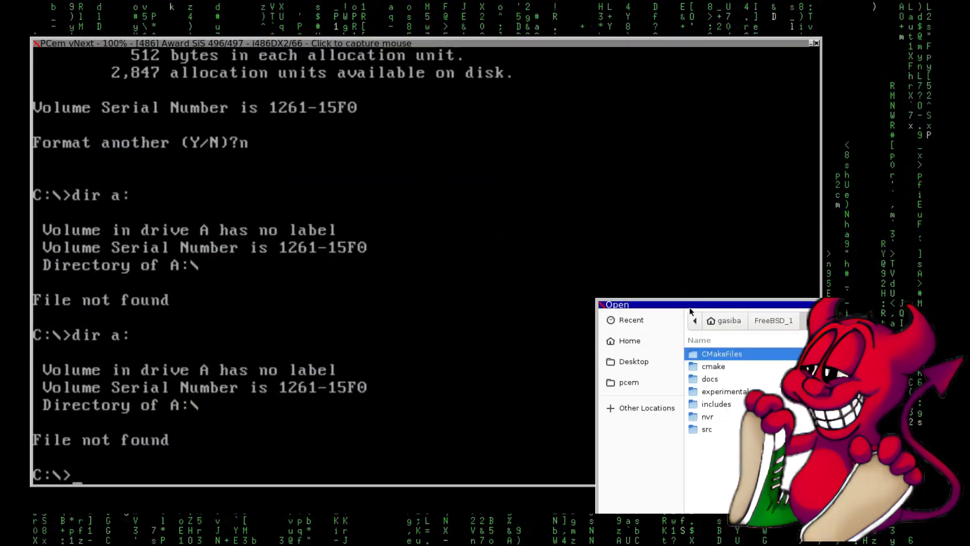
pyautogui.moveTo(654, 303); pyautogui.dragTo(339, 164)
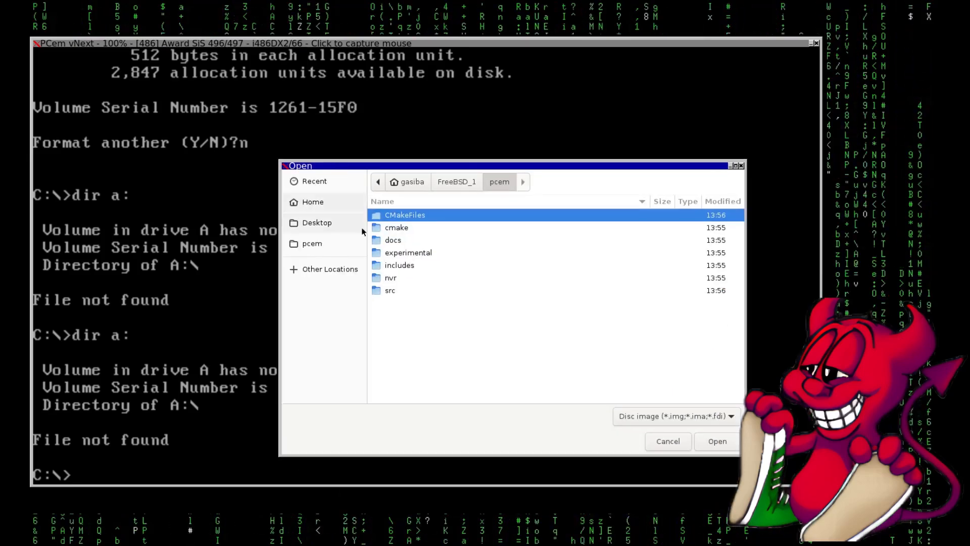
pyautogui.click(456, 181)
pyautogui.doubleClick(420, 241)
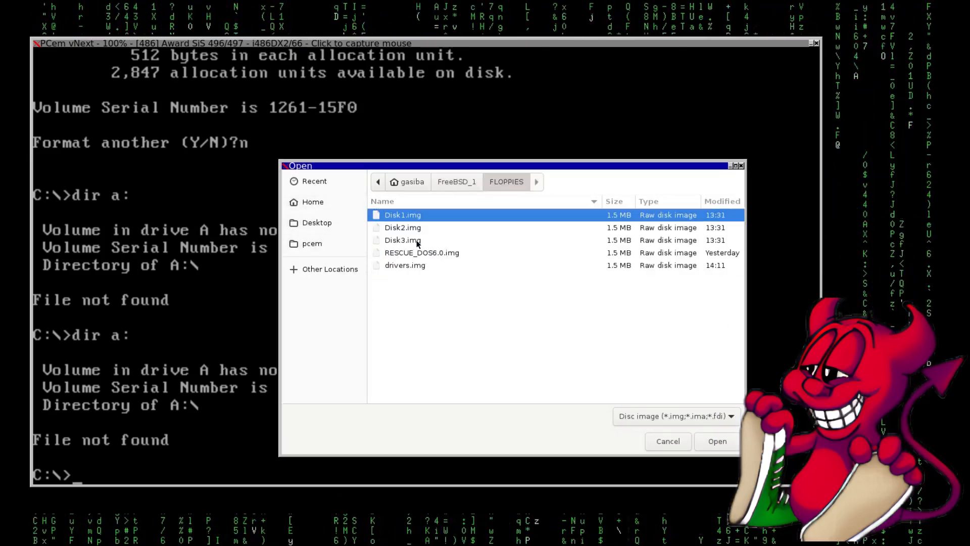
pyautogui.click(421, 266)
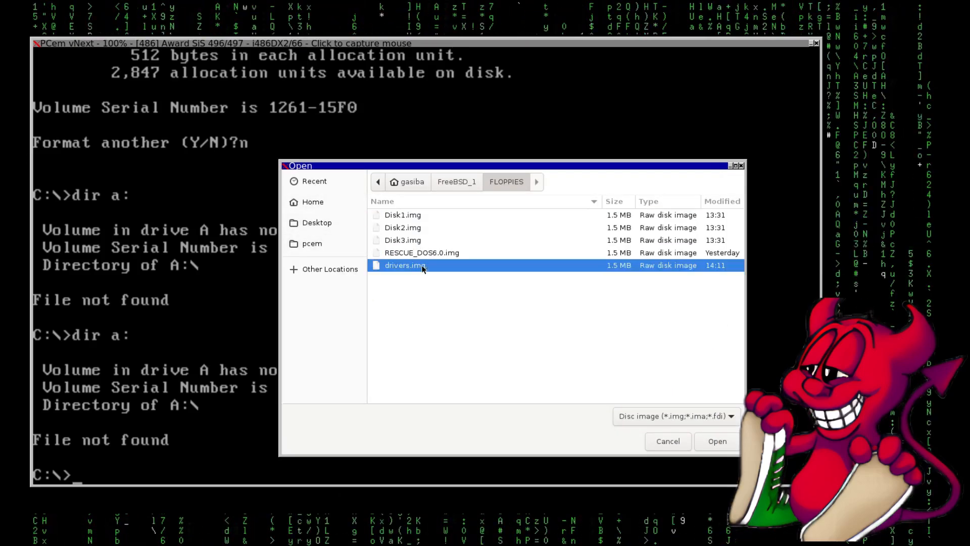
pyautogui.click(717, 442)
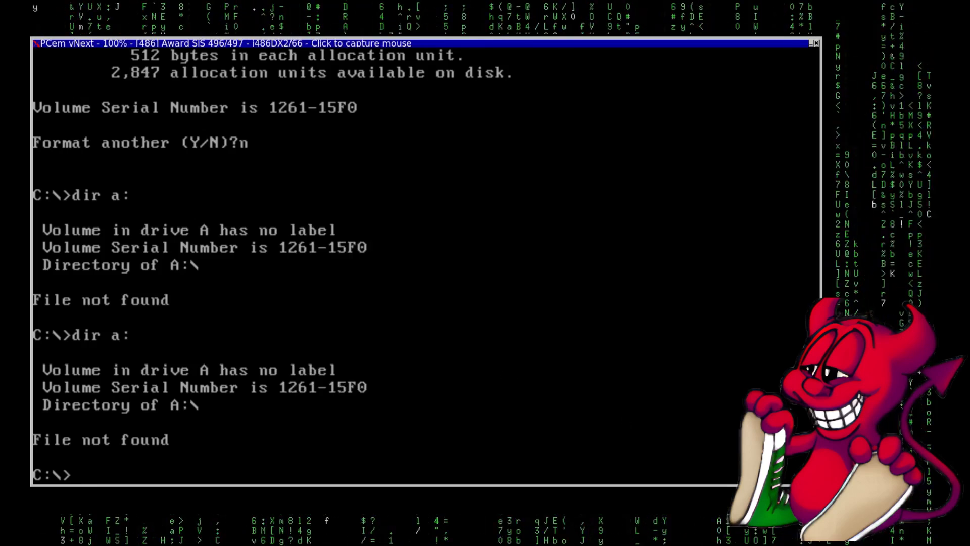
# Step: List the contents of drive A and copy a:\oakcdrom.sys to the root of drive C
pyautogui.write('dir a:')
pyautogui.press('Return')
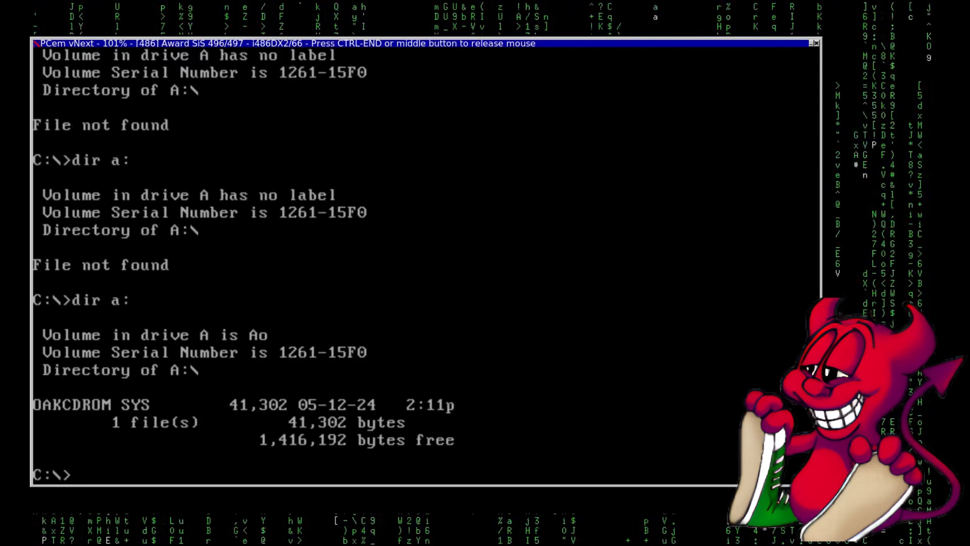
pyautogui.write('cop')
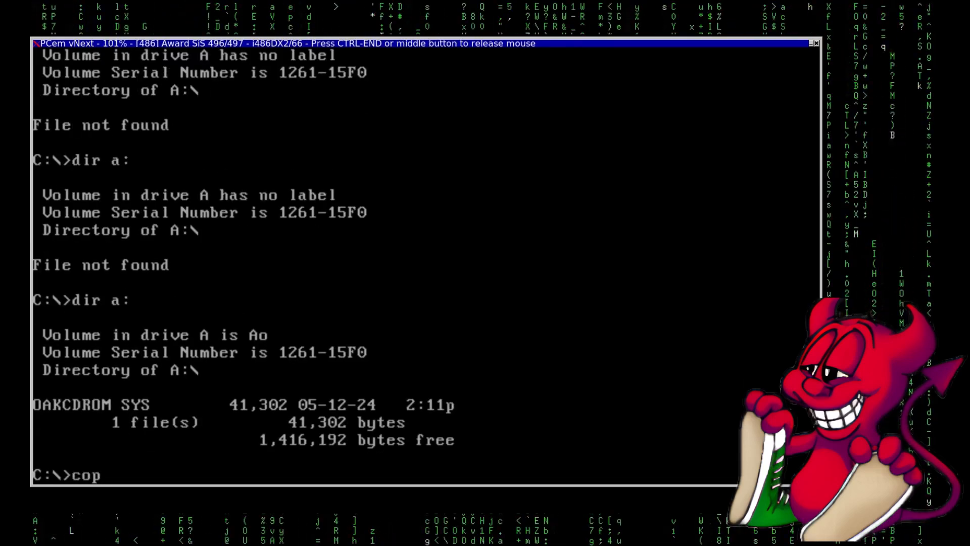
pyautogui.write('y a:\\')
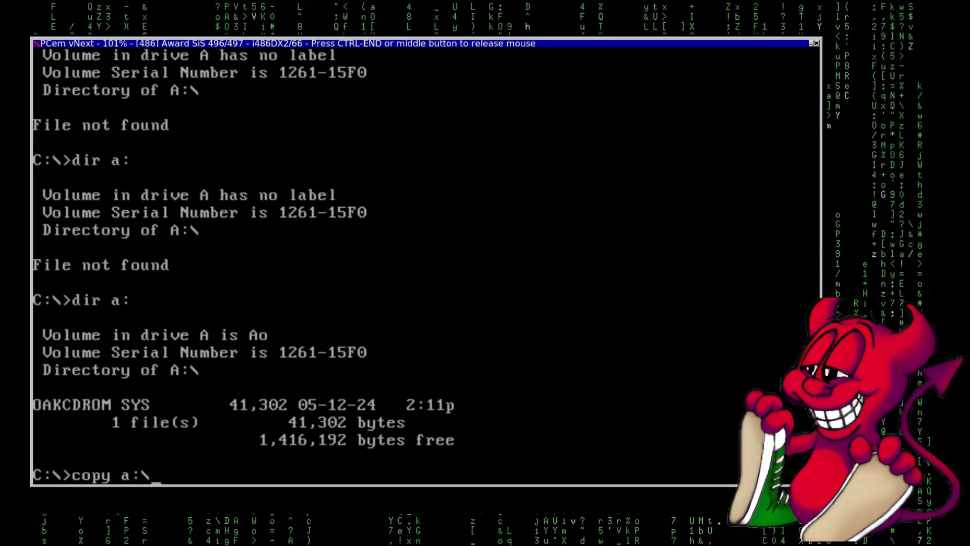
pyautogui.write('oakcdrom.sys .')
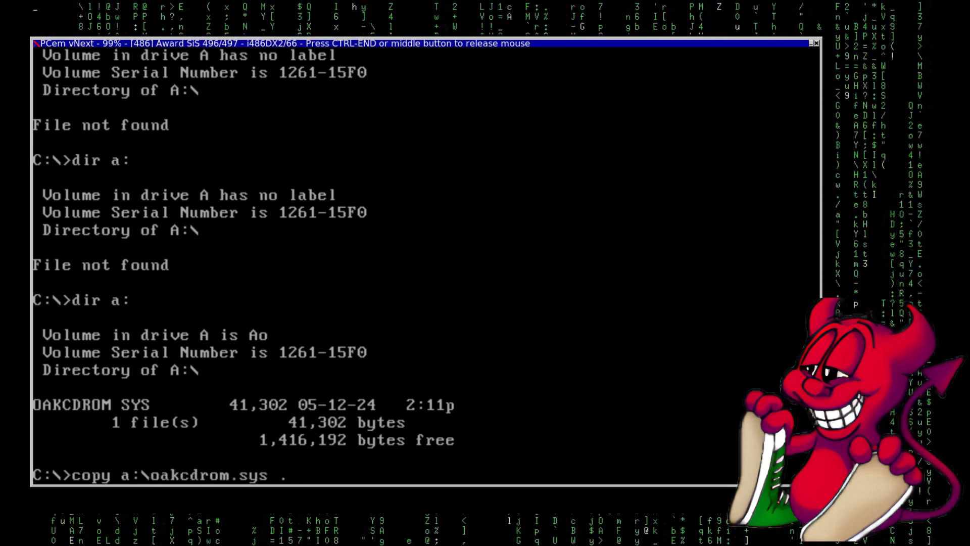
pyautogui.press('Return')
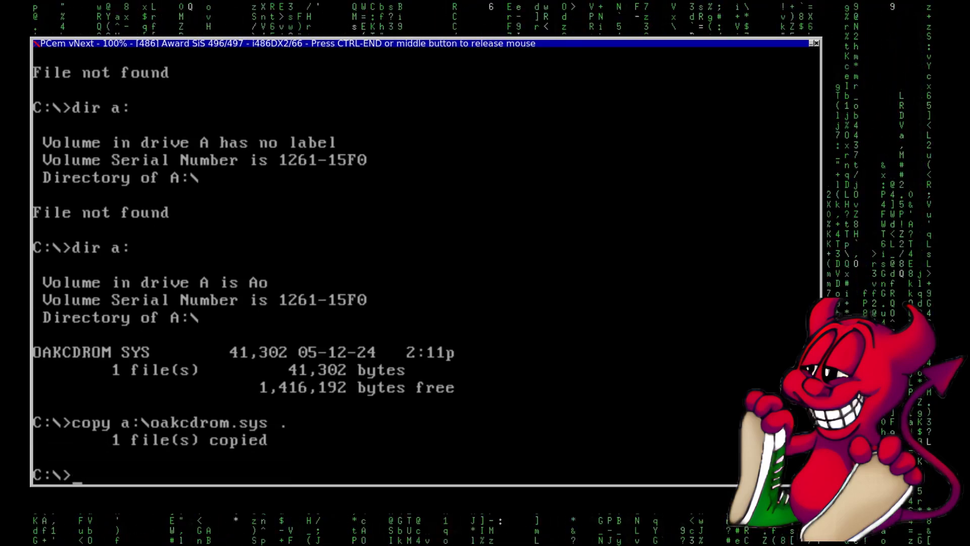
# Step: Open config.sys in the DOS editor and add the line DEVICE=C:\OAKCDROM.SYS /d:MSCD001 below the HIMEM.SYS line
pyautogui.write('edit config.sys')
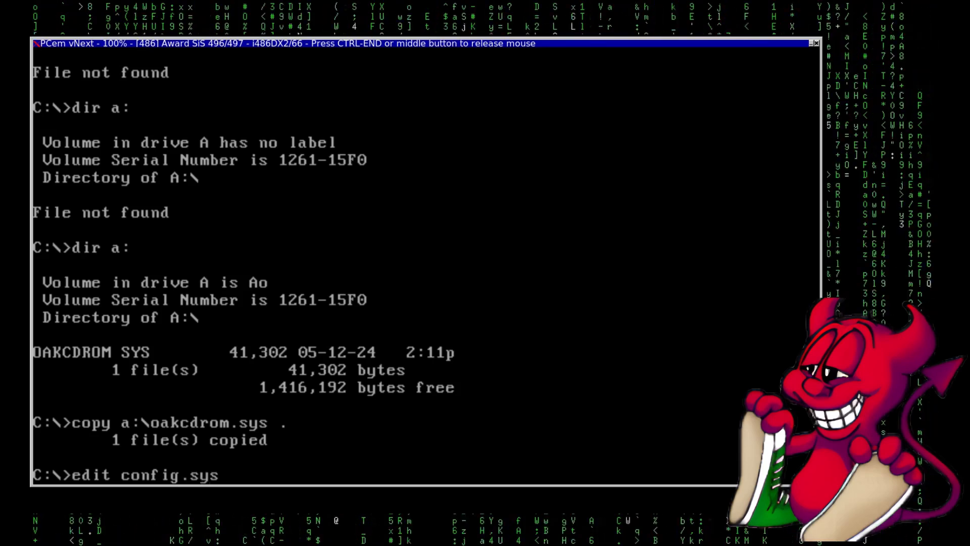
pyautogui.press('Return')
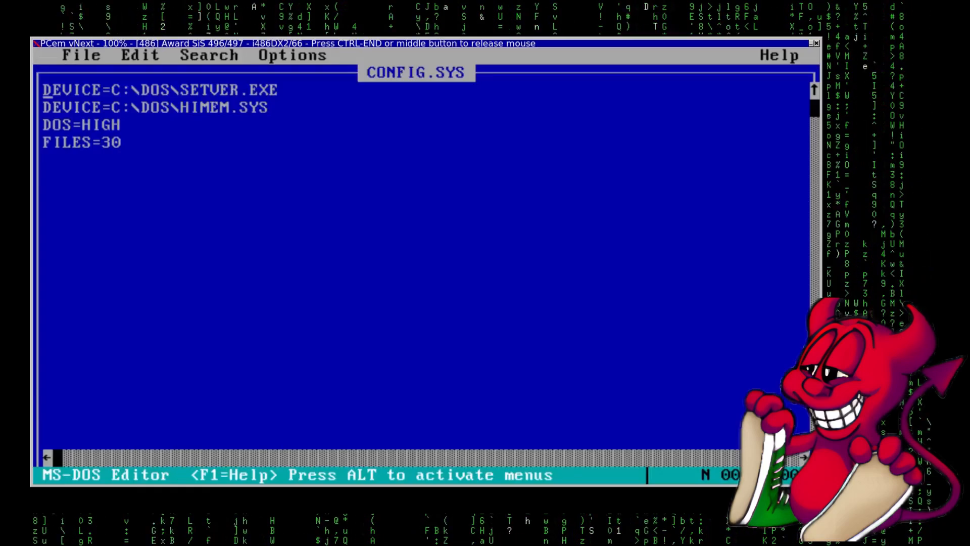
pyautogui.press('Return')
pyautogui.press('Up')
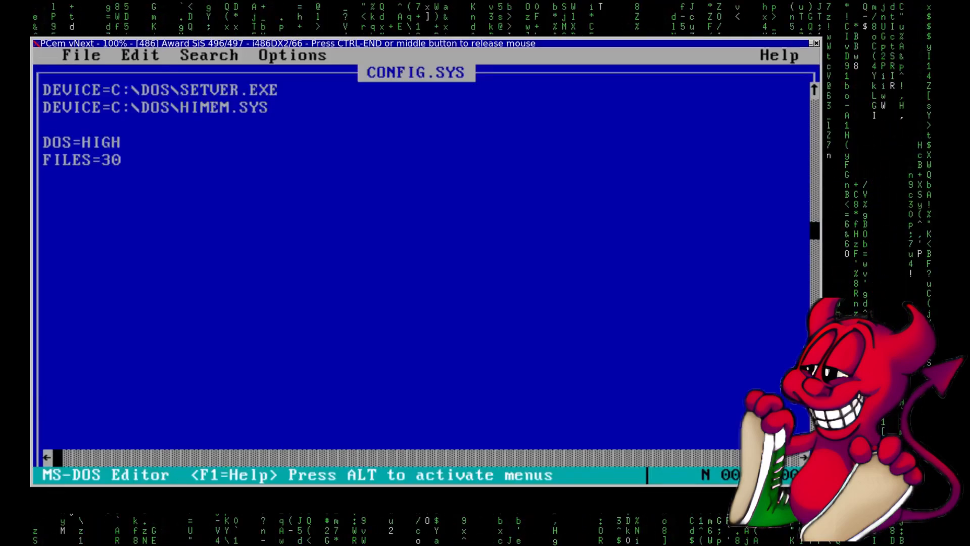
pyautogui.write('DEVICE=C:\\')
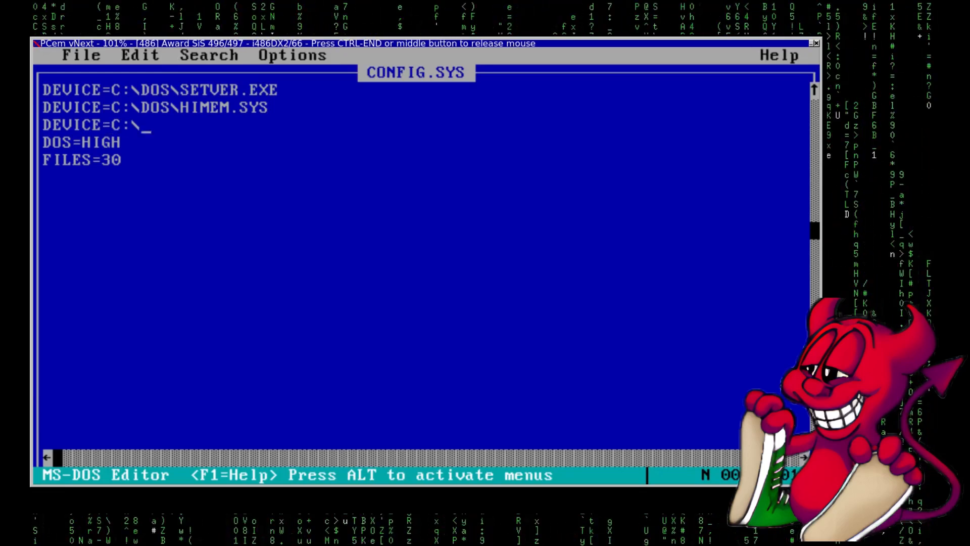
pyautogui.write('OAKCDRO')
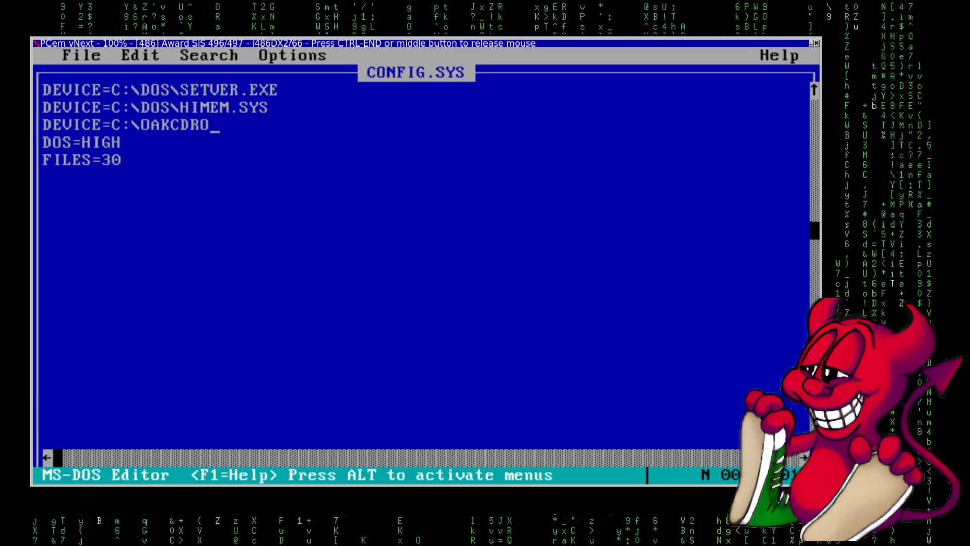
pyautogui.write('M.')
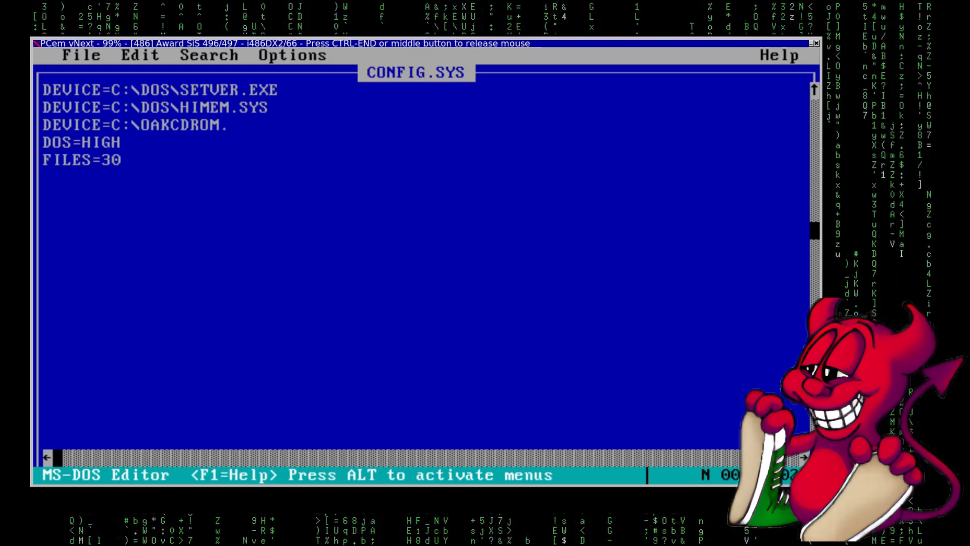
pyautogui.write('SYS /')
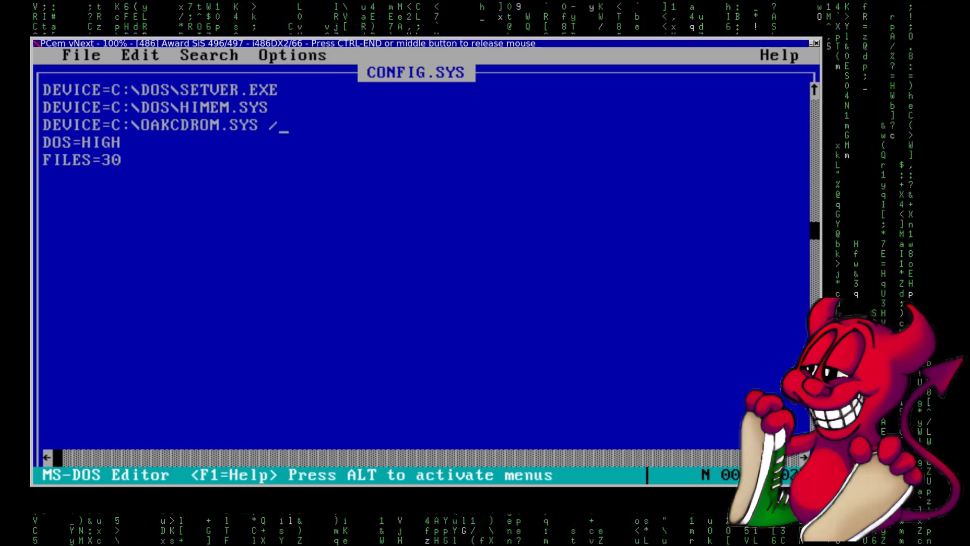
pyautogui.write('d:')
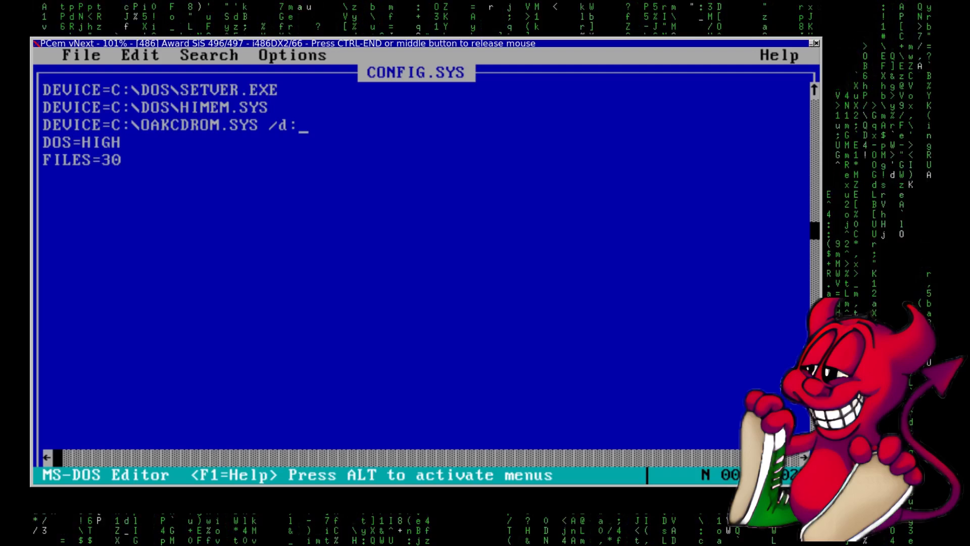
pyautogui.write('MSCD')
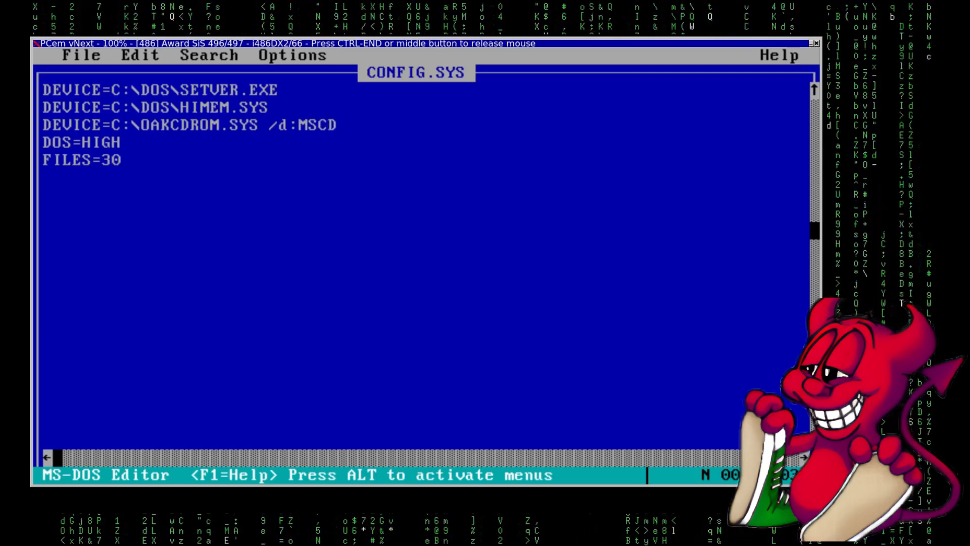
# Step: Exit the editor and save the changes to CONFIG.SYS
pyautogui.hotkey('alt', 'f')
pyautogui.press('Up')
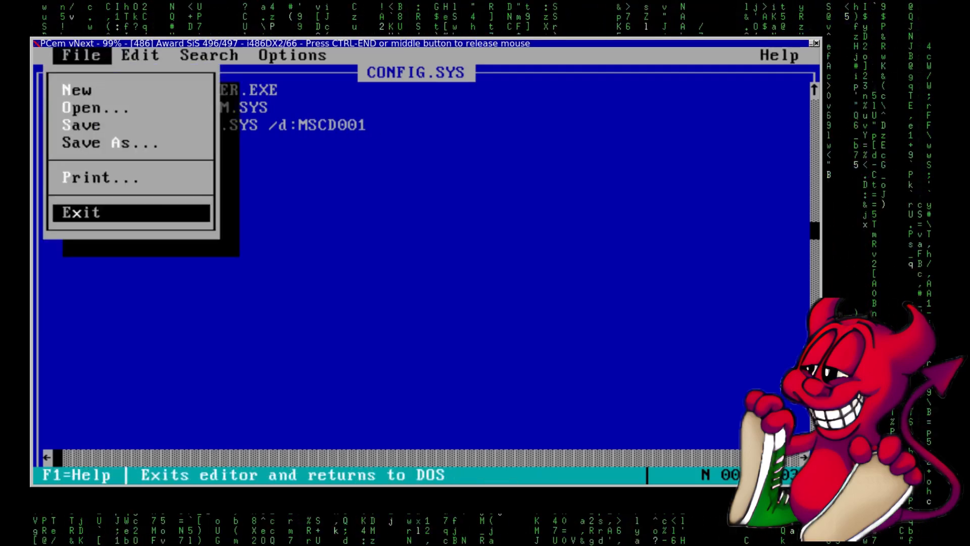
pyautogui.press('Return')
pyautogui.press('Return')
# Step: Open autoexec.bat in the DOS editor and start a new last line with C:\DOS\MSCDEX.EXE below the KEYB line
pyautogui.write('ed')
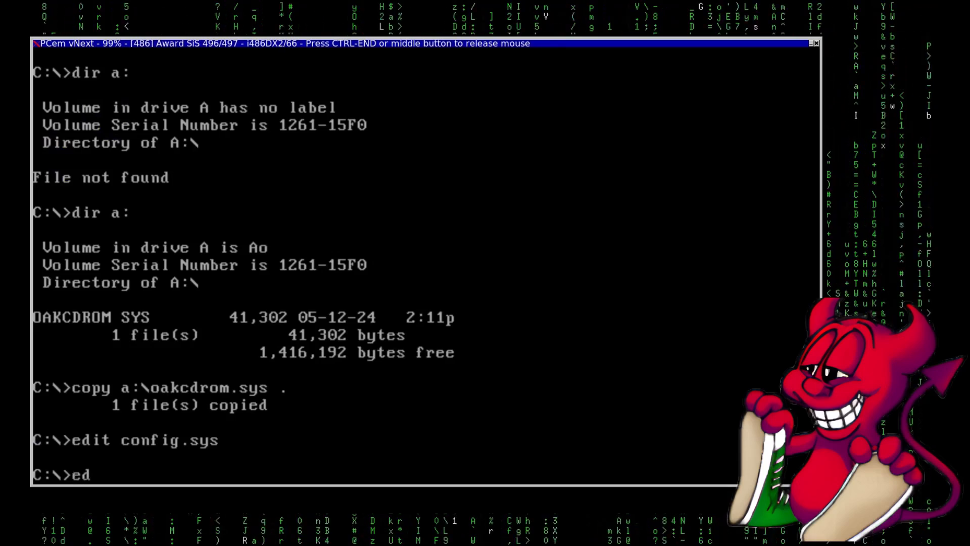
pyautogui.write('it autoexec.bat')
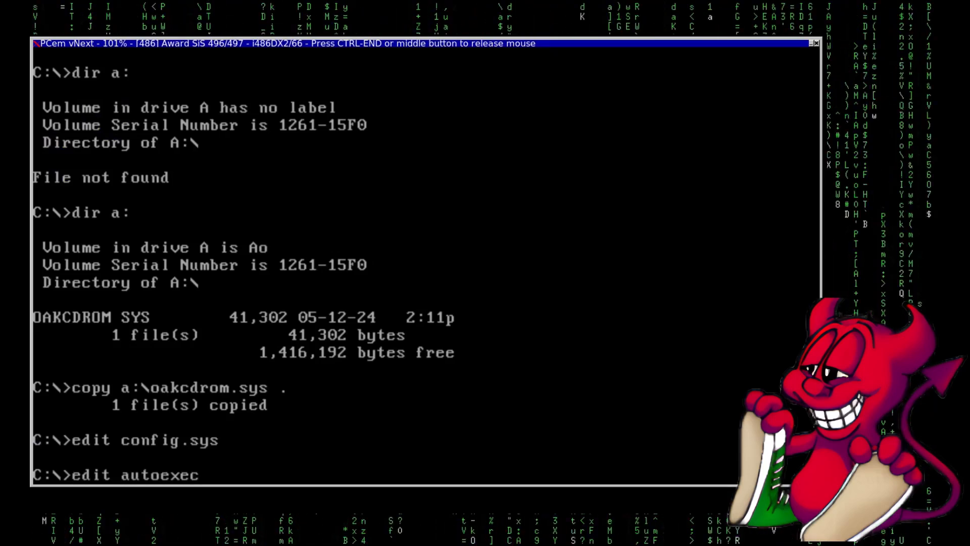
pyautogui.press('Return')
pyautogui.press('Down')
pyautogui.press('Down')
pyautogui.press('Down')
pyautogui.press('Down')
pyautogui.press('Down')
pyautogui.write('C')
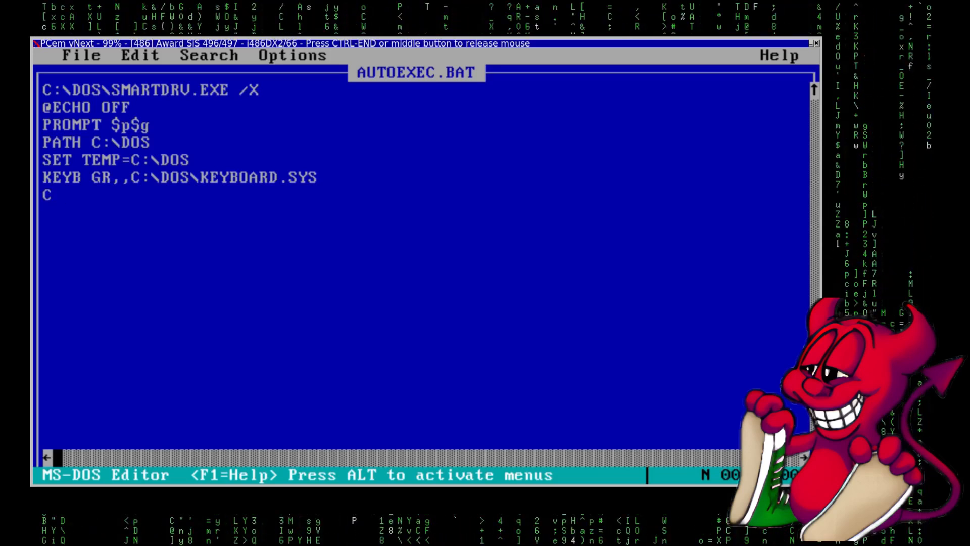
pyautogui.write(':\\')
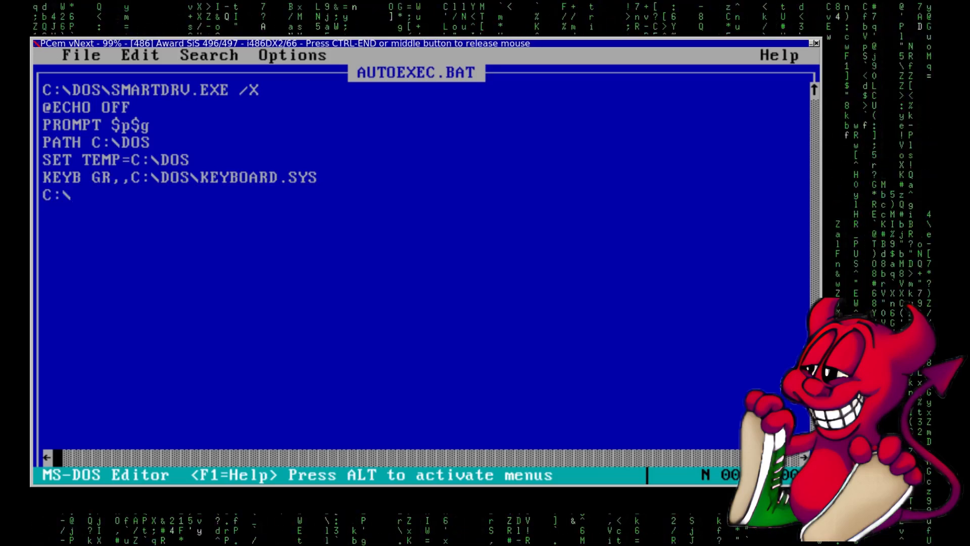
pyautogui.write('MS')
pyautogui.press('BackSpace')
pyautogui.press('BackSpace')
pyautogui.write('DOS\\M')
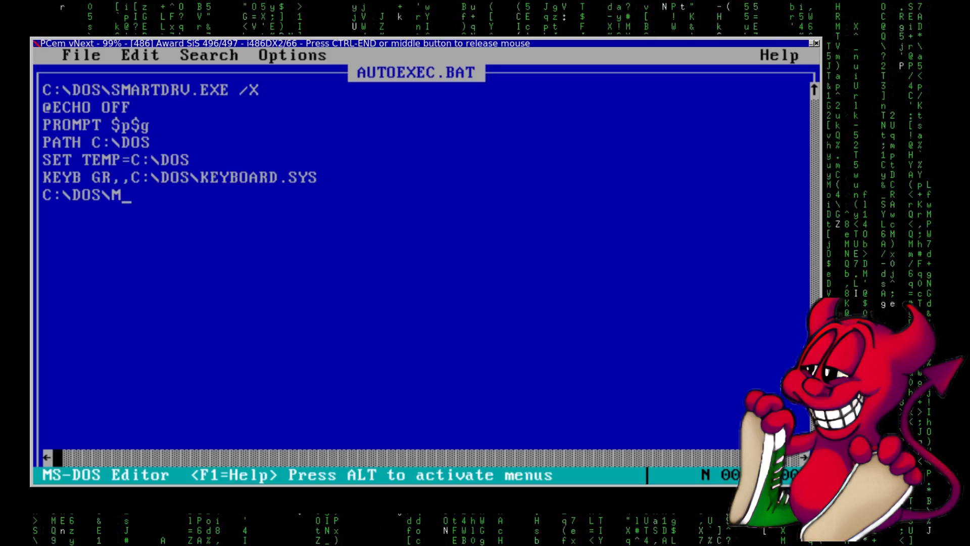
pyautogui.write('SCDEX.')
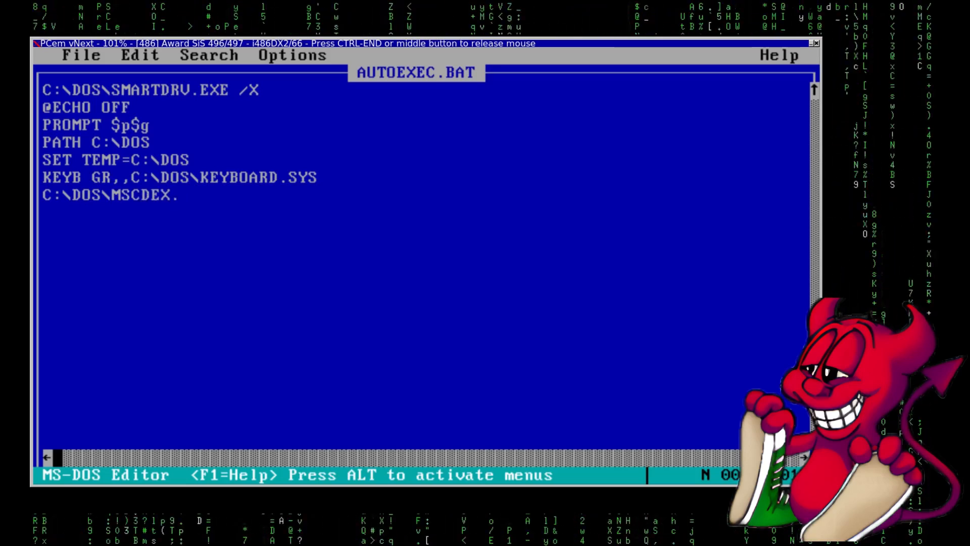
pyautogui.write('EXE /')
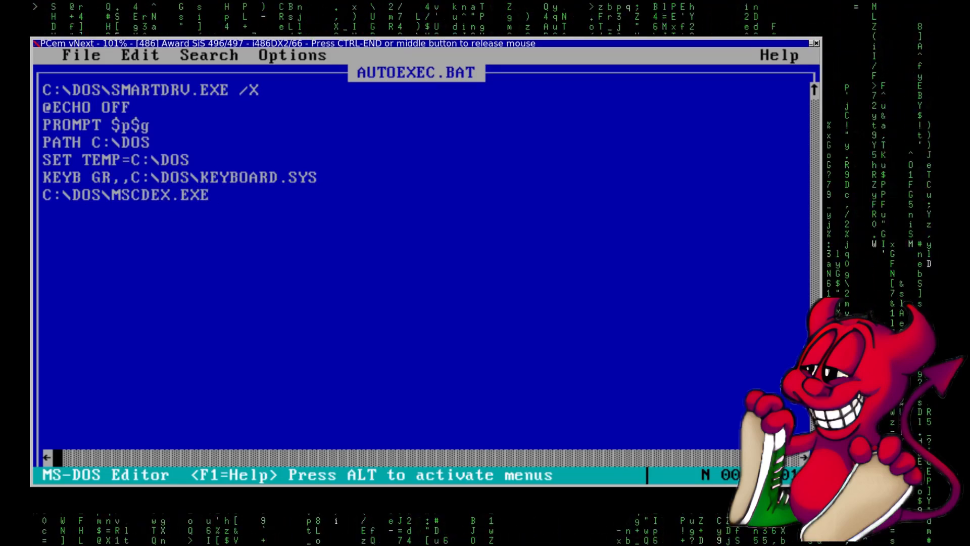
# Step: Complete the MSCDEX.EXE line with the parameters /d:MSCD001 /m:10 /l:d
pyautogui.write('d:')
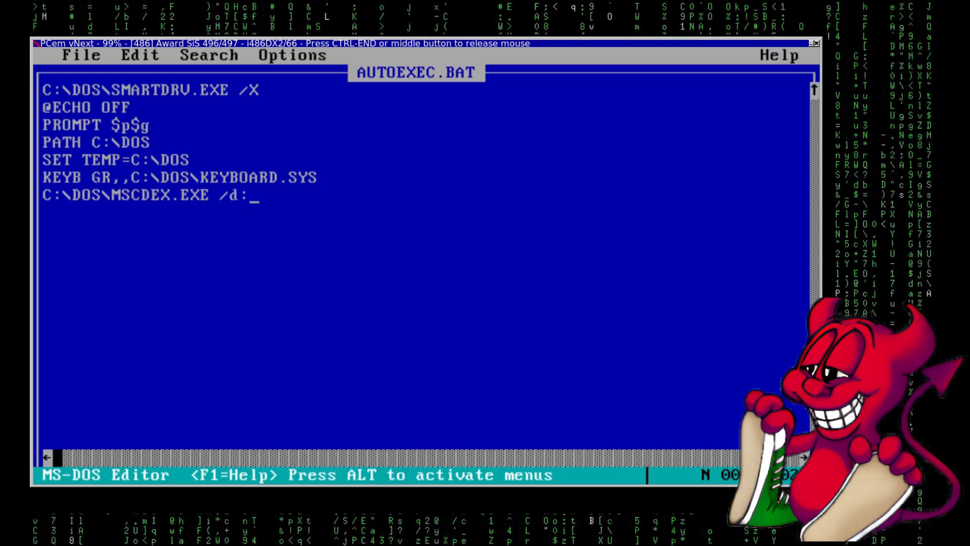
pyautogui.write('MSCD00')
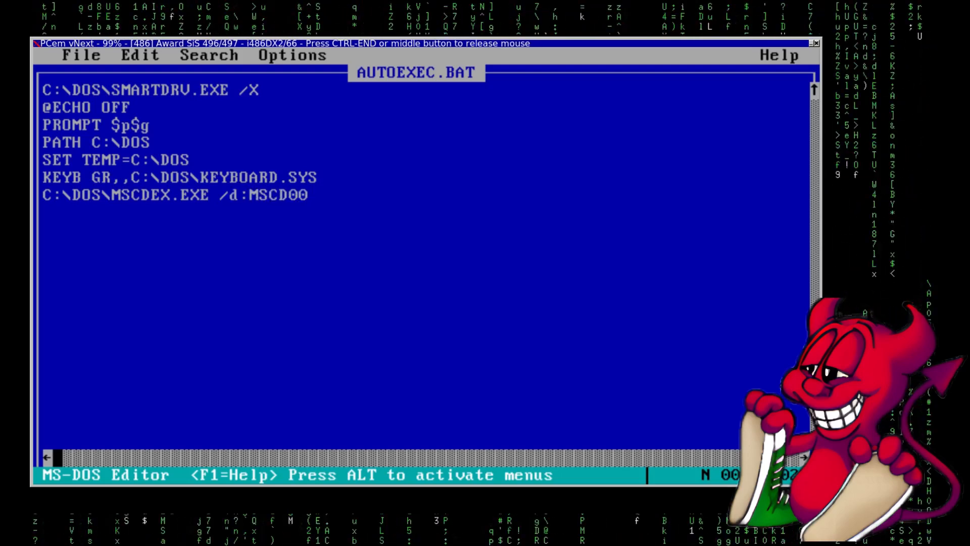
pyautogui.write('1 /m')
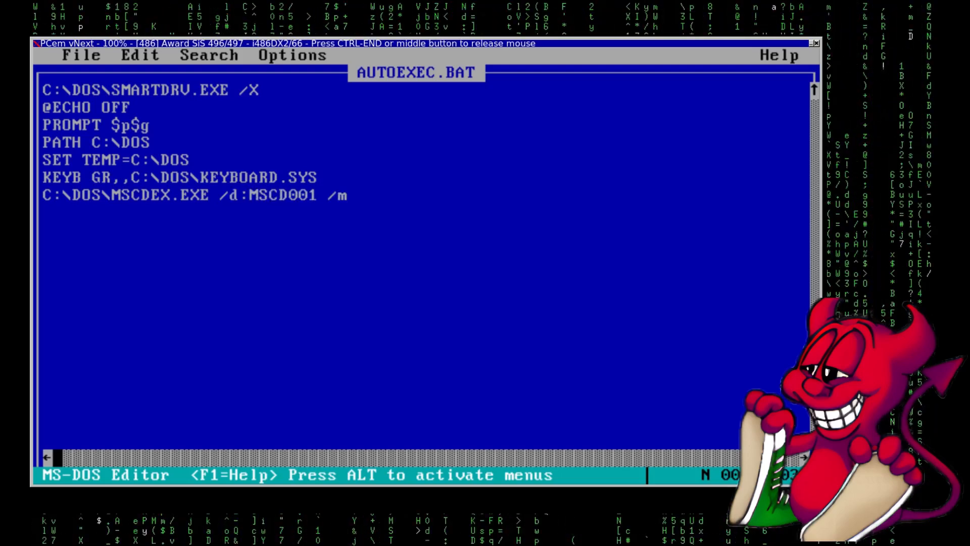
pyautogui.write(':10 ')
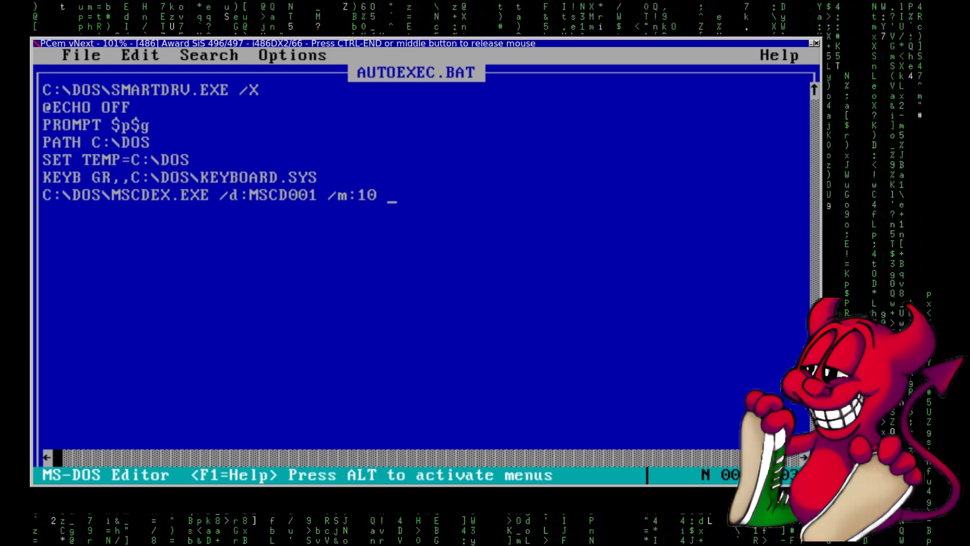
pyautogui.write('/ld:')
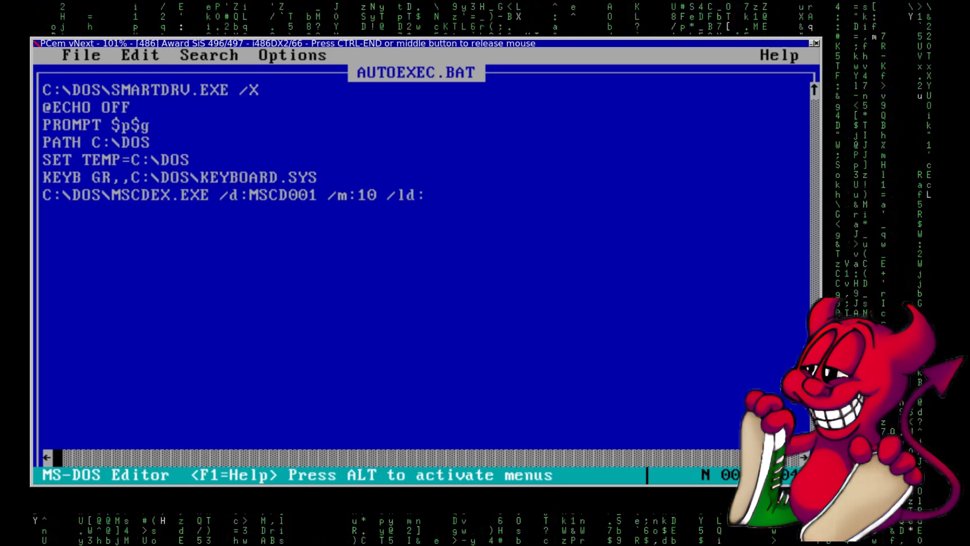
pyautogui.press('BackSpace')
pyautogui.press('BackSpace')
pyautogui.write(':d')
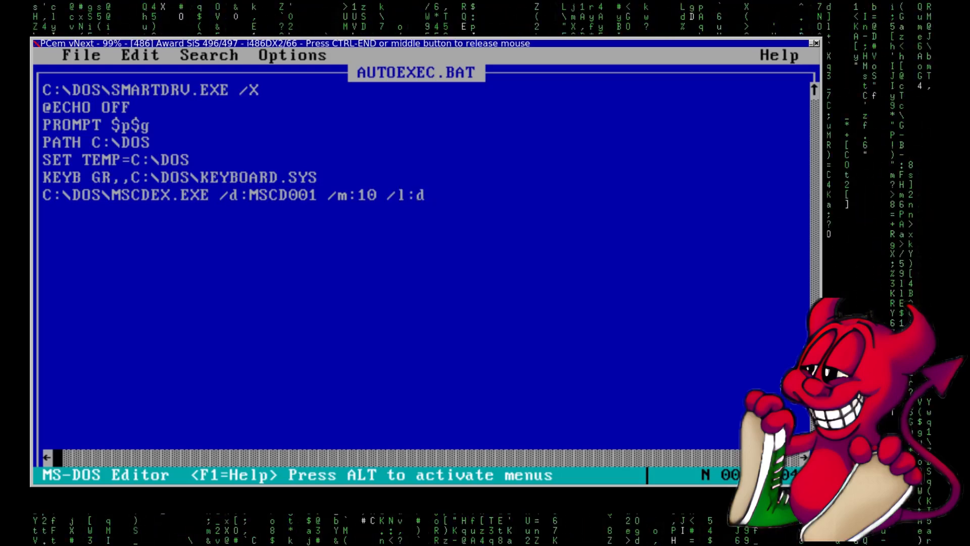
# Step: Exit the editor and save the changes to AUTOEXEC.BAT
pyautogui.press('alt')
pyautogui.press('Return')
pyautogui.press('x')
pyautogui.press('Return')
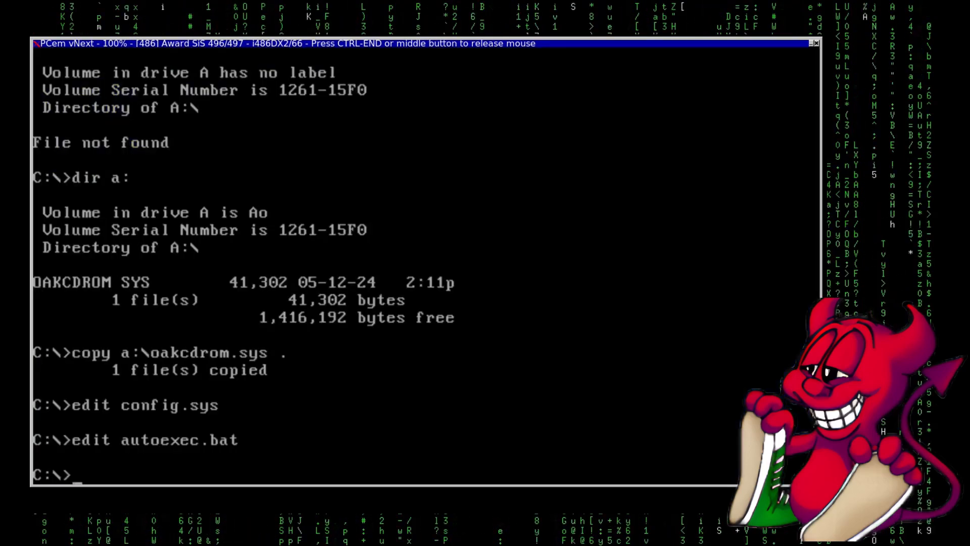
# Step: Release the captured mouse and eject the floppy image from drive A
pyautogui.middleClick(248, 185)
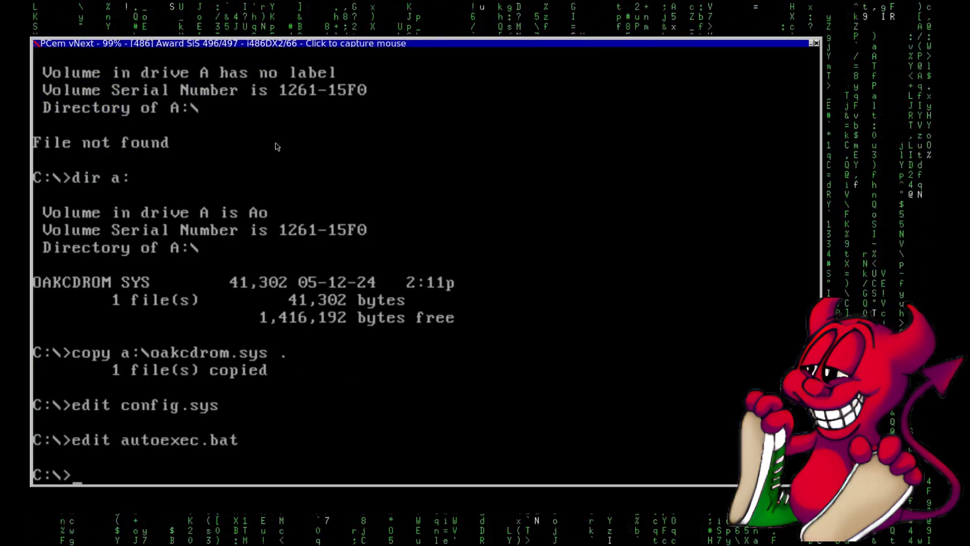
pyautogui.rightClick(282, 155)
pyautogui.moveTo(322, 178)
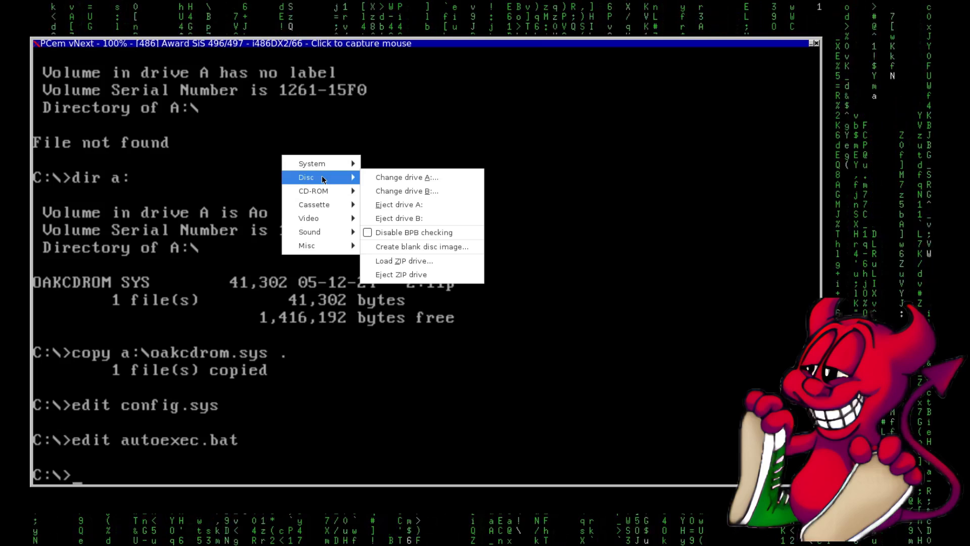
pyautogui.click(405, 207)
# Step: Soft-reboot the emulated machine so that MS-DOS loads the new CD-ROM configuration
pyautogui.rightClick(212, 175)
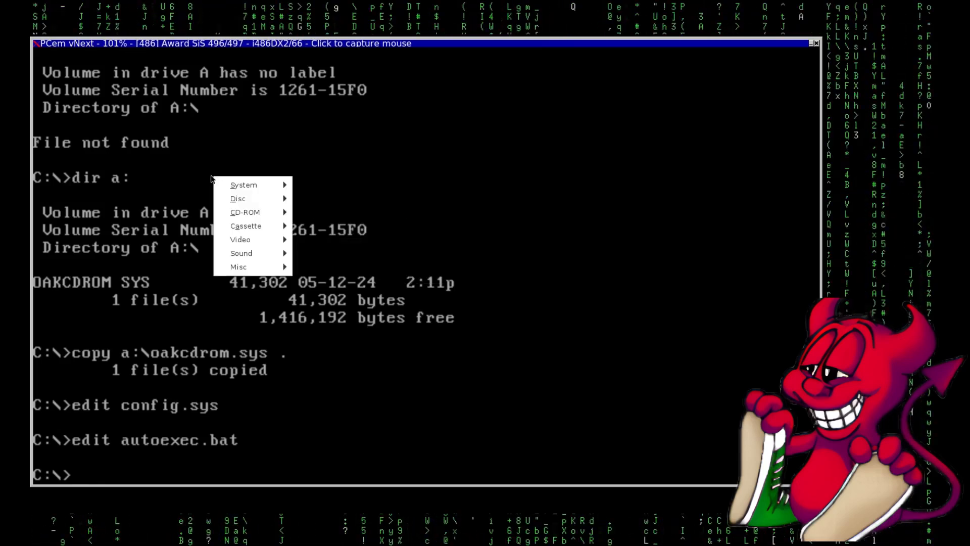
pyautogui.moveTo(250, 182)
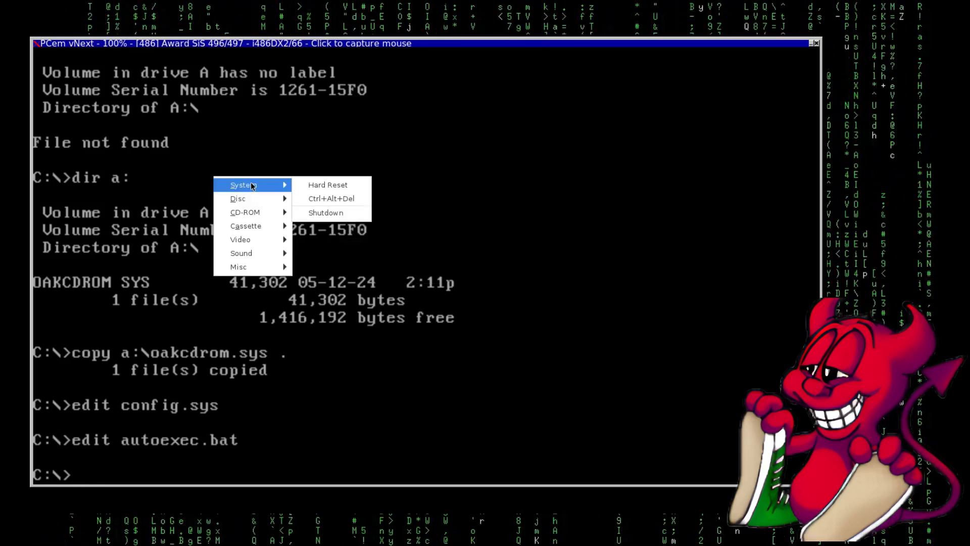
pyautogui.click(344, 199)
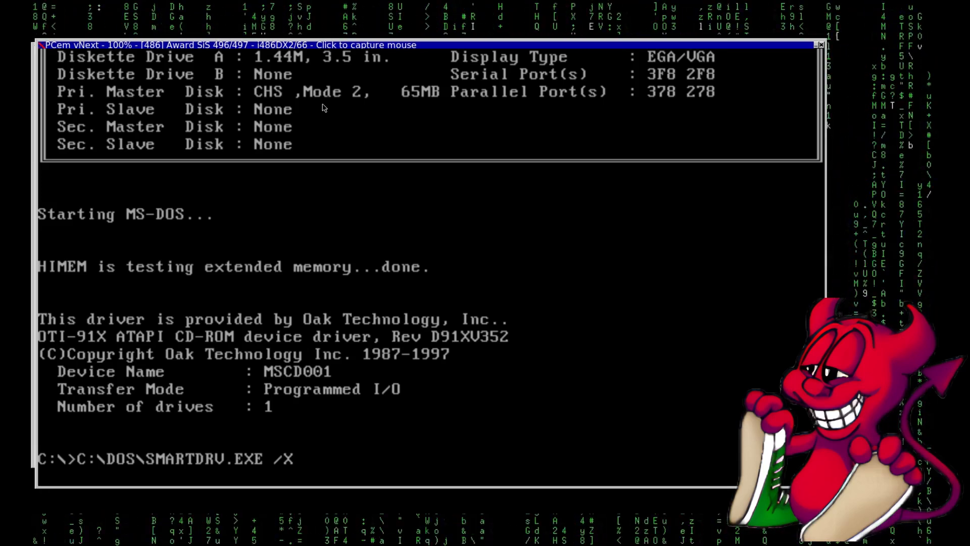
# Step: Load the image FreeBSD-1.0-RELEASE.iso from the FreeBSD_1/CDROM folder into the emulated CD-ROM drive
pyautogui.rightClick(330, 111)
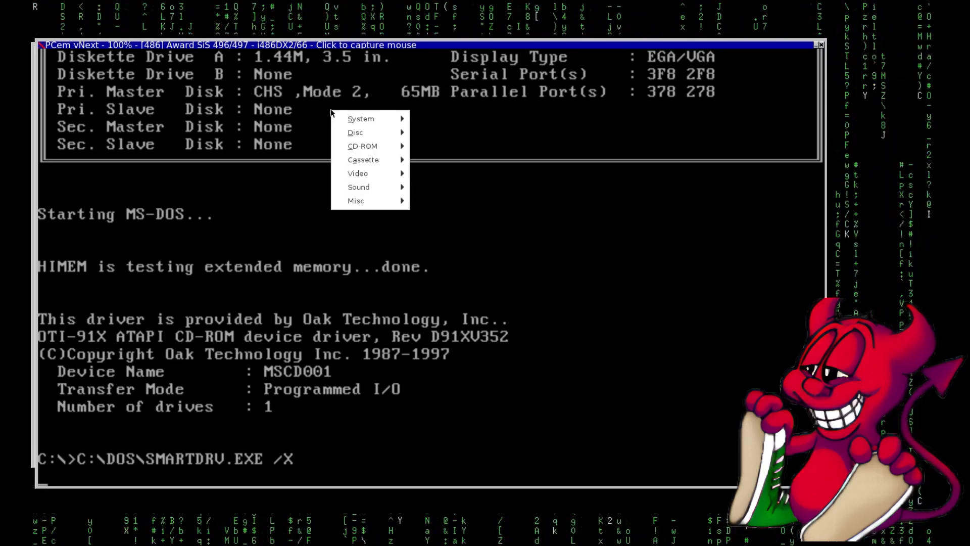
pyautogui.moveTo(372, 146)
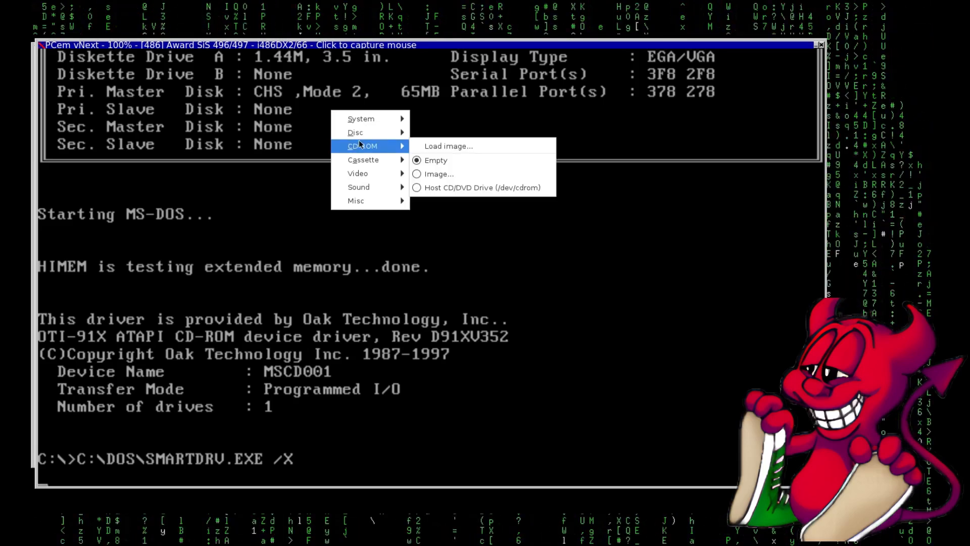
pyautogui.click(434, 146)
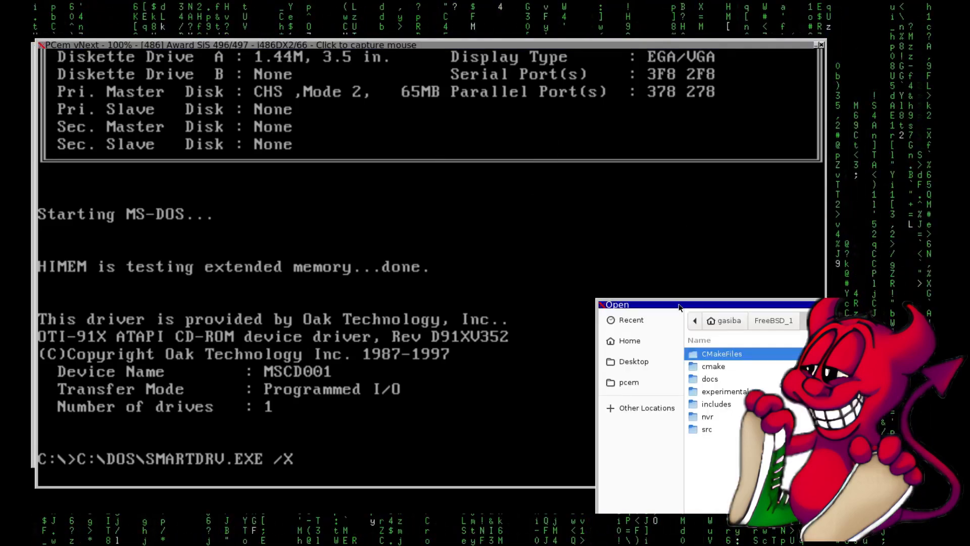
pyautogui.click(439, 169)
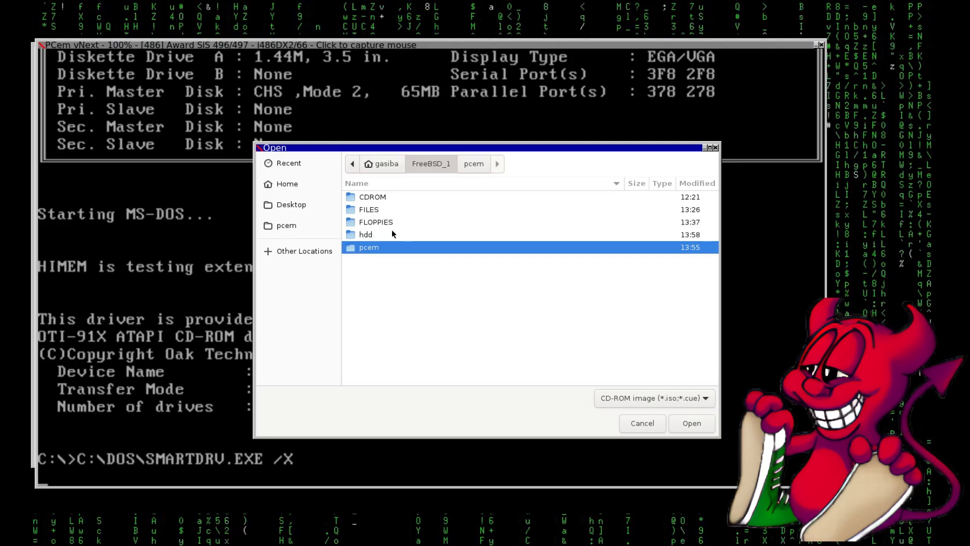
pyautogui.doubleClick(376, 197)
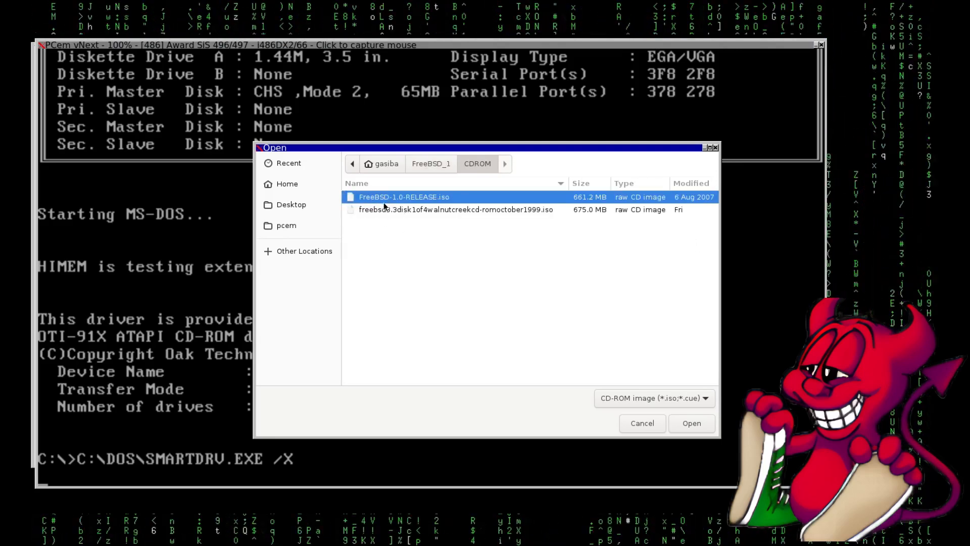
pyautogui.click(681, 423)
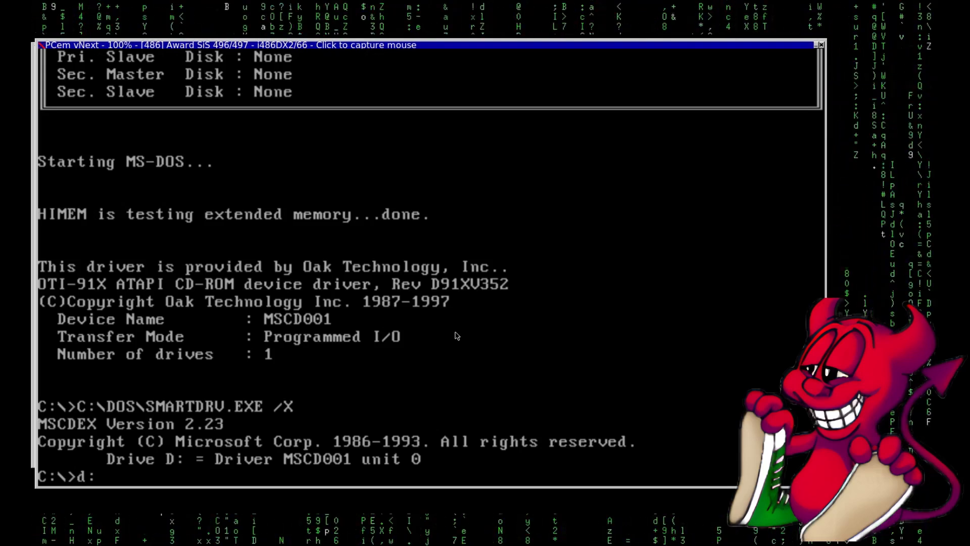
# Step: Switch to drive D and list the root directory of the FreeBSD CD
pyautogui.press('Return')
pyautogui.write('dir')
pyautogui.press('Return')
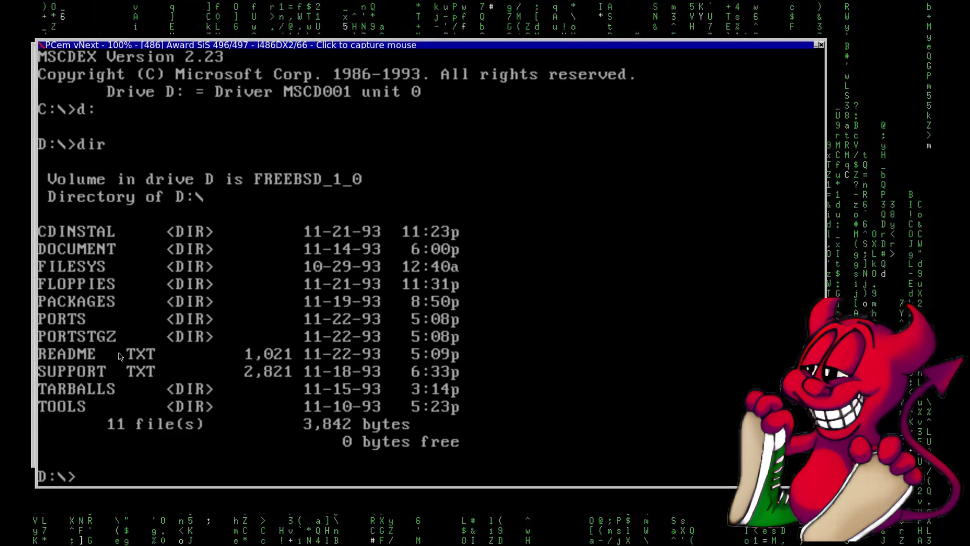
# Step: Open readme.txt from the CD's root directory in the MS-DOS editor
pyautogui.write('ed')
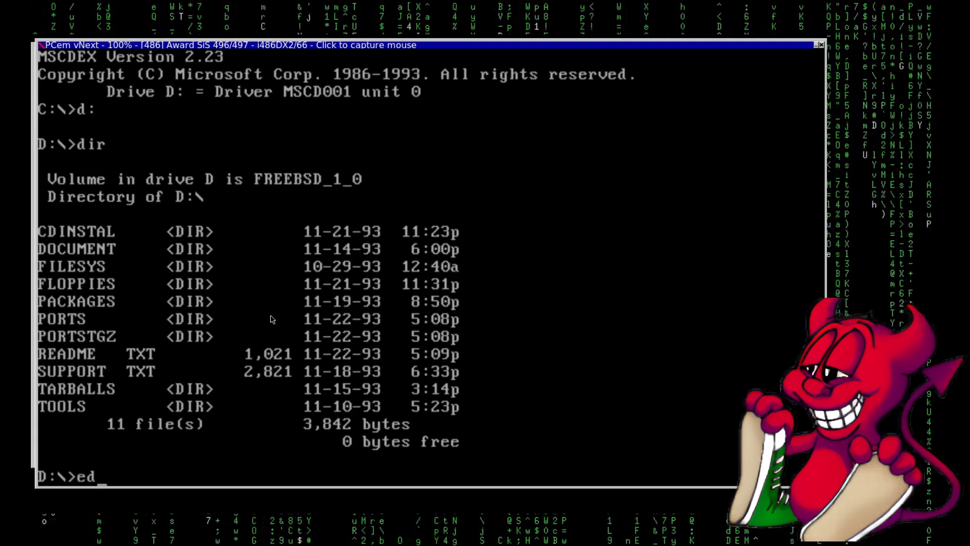
pyautogui.write('it readme.tx')
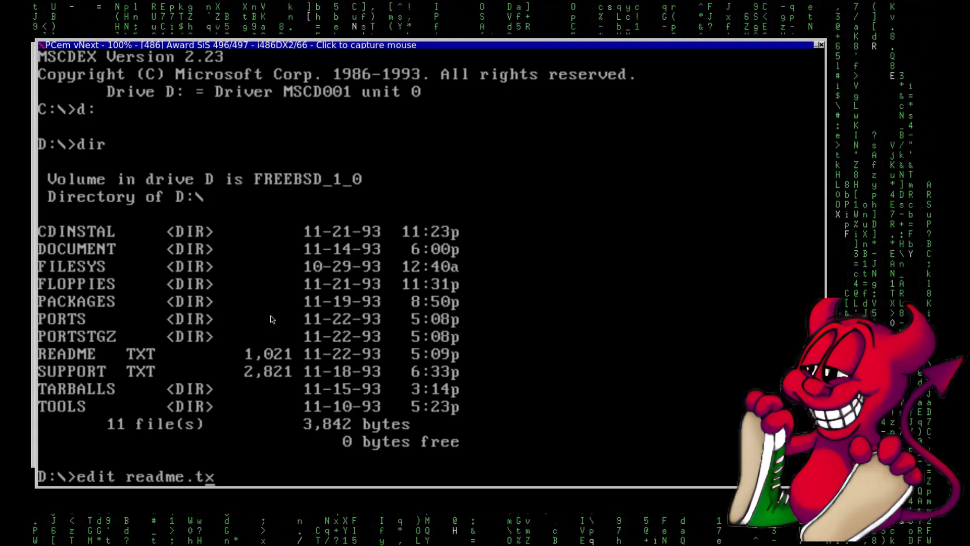
pyautogui.write('t')
pyautogui.press('Return')
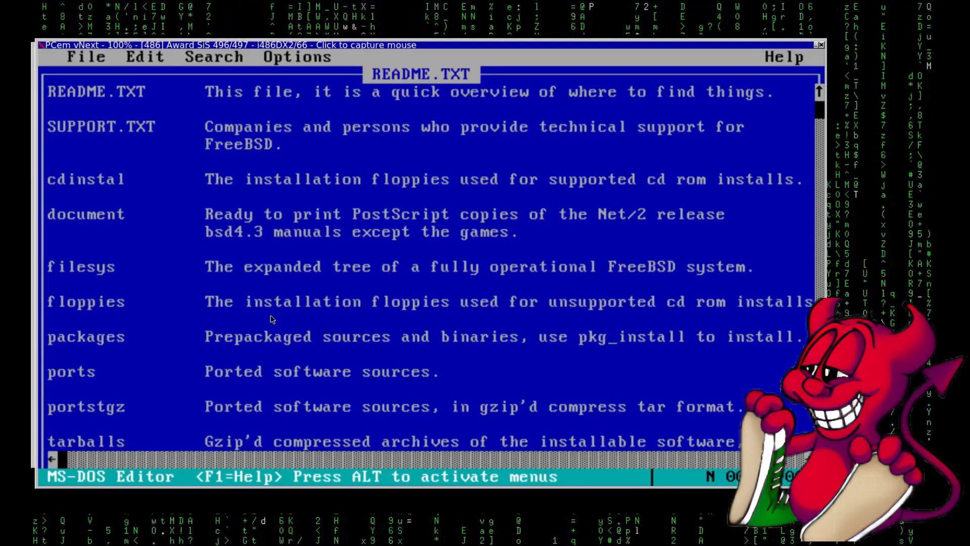
# Step: Read through README.TXT to learn what each directory on the CD contains, down to the tools entry
pyautogui.press('Down')
pyautogui.press('Down')
pyautogui.press('Down')
pyautogui.press('Down')
pyautogui.press('Down')
pyautogui.press('Down')
pyautogui.press('Down')
pyautogui.press('Down')
pyautogui.press('Down')
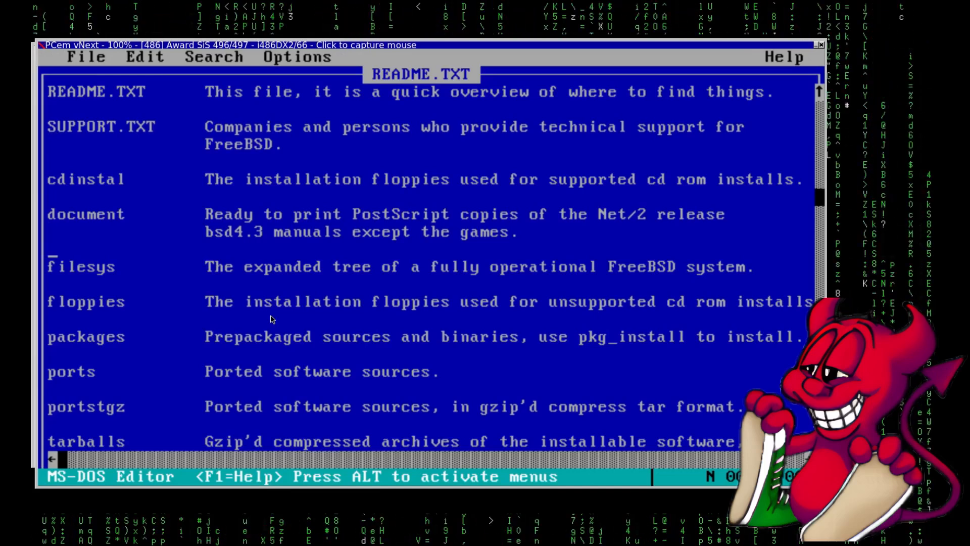
pyautogui.press('Down')
pyautogui.press('Down')
pyautogui.press('Down')
pyautogui.press('Down')
pyautogui.press('Down')
pyautogui.press('Down')
pyautogui.press('Down')
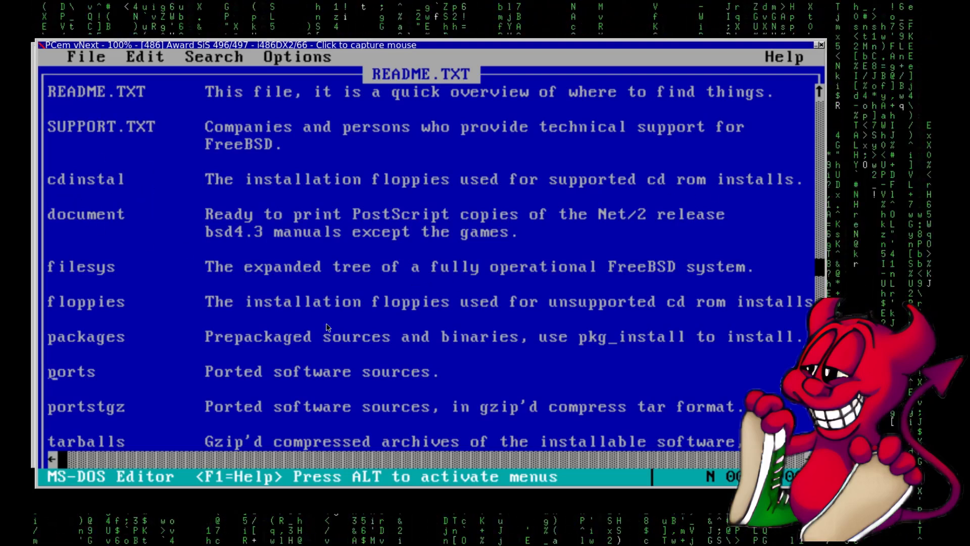
pyautogui.press('Down')
pyautogui.press('Down')
pyautogui.press('Down')
pyautogui.press('Down')
pyautogui.press('Down')
pyautogui.press('Down')
pyautogui.press('Down')
pyautogui.press('Down')
pyautogui.press('Down')
pyautogui.press('Down')
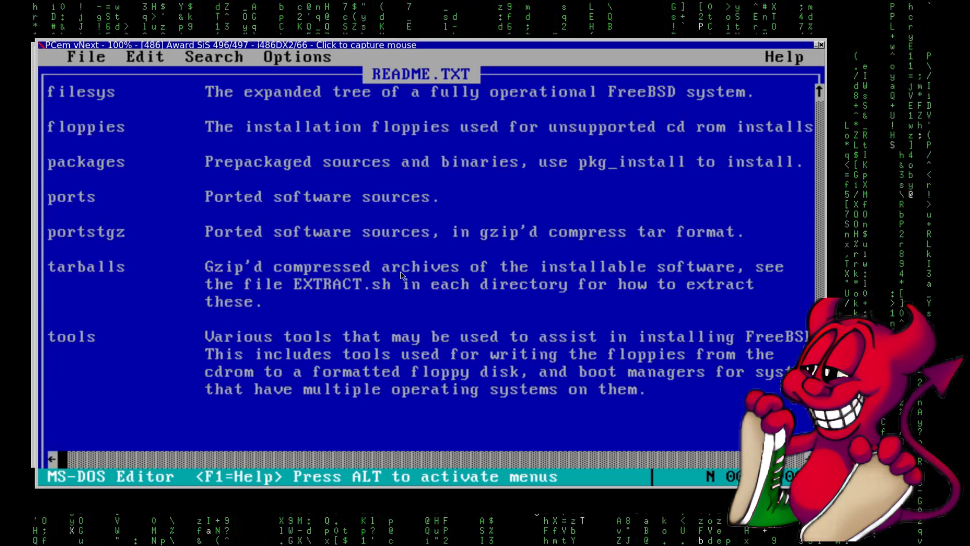
# Step: Capture the mouse in the emulator and exit the editor to the DOS prompt
pyautogui.click(102, 67)
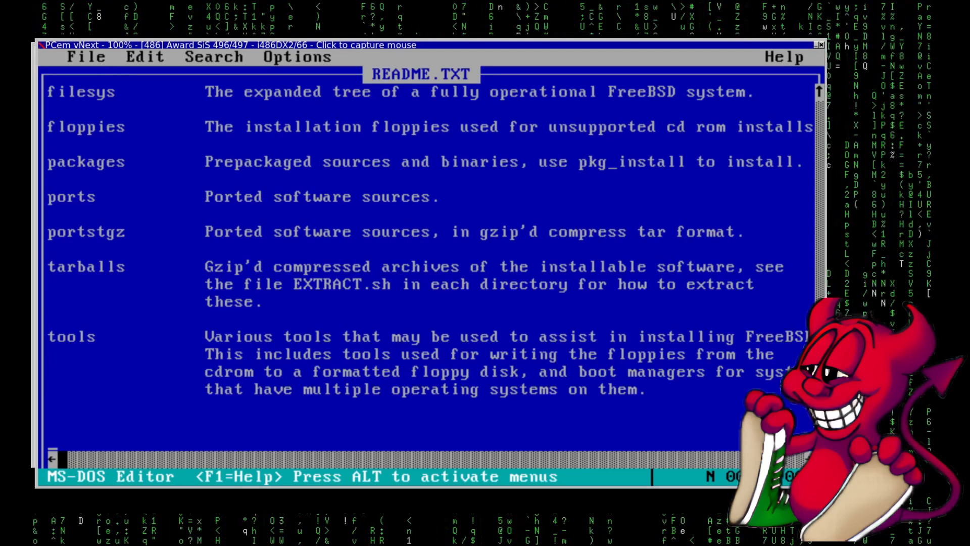
pyautogui.hotkey('alt', 'f')
pyautogui.press('Up')
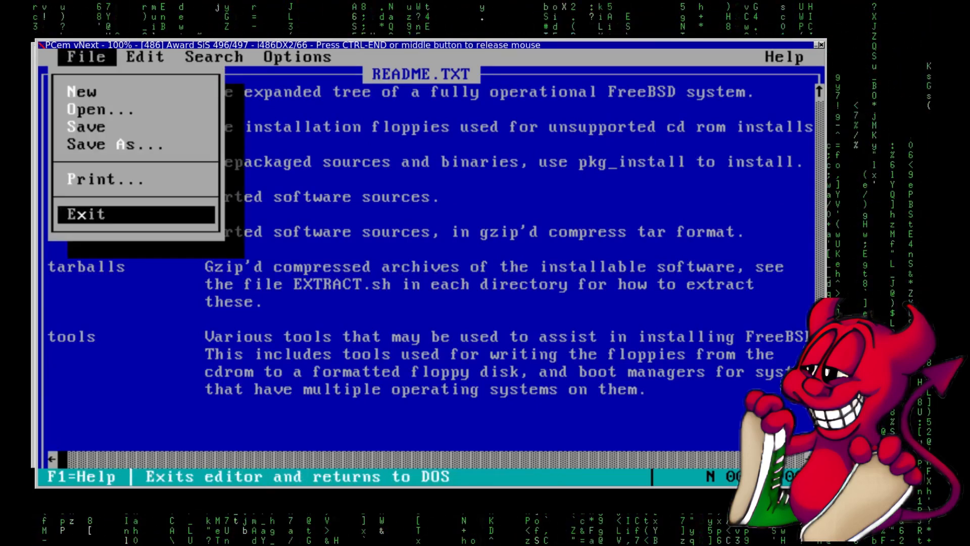
pyautogui.press('Return')
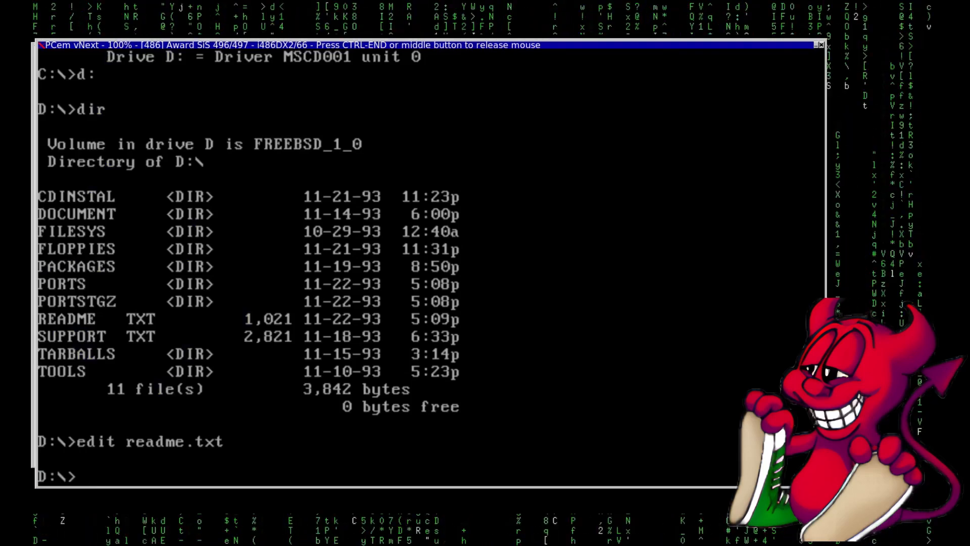
# Step: Change to the floppies directory on the CD, list its files, and release the captured mouse
pyautogui.write('cd floppies')
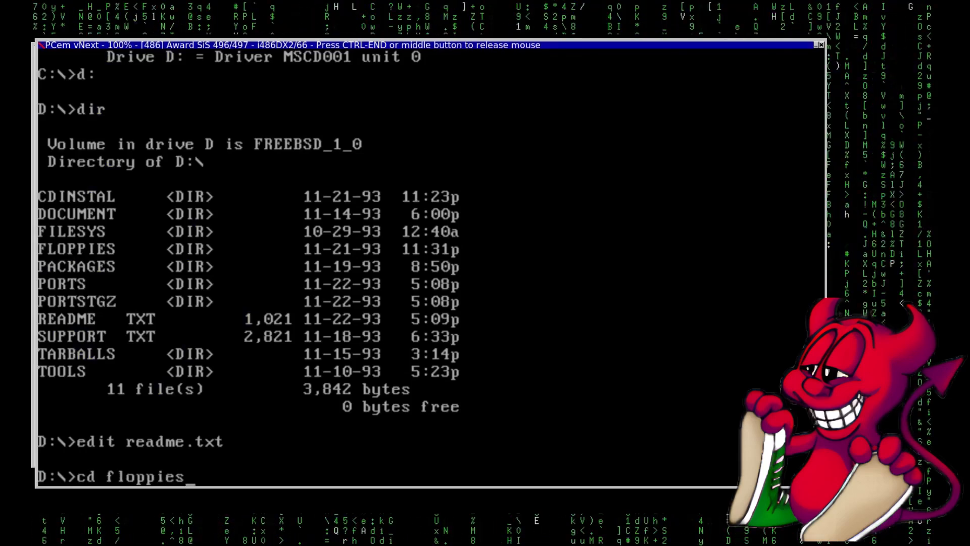
pyautogui.press('Return')
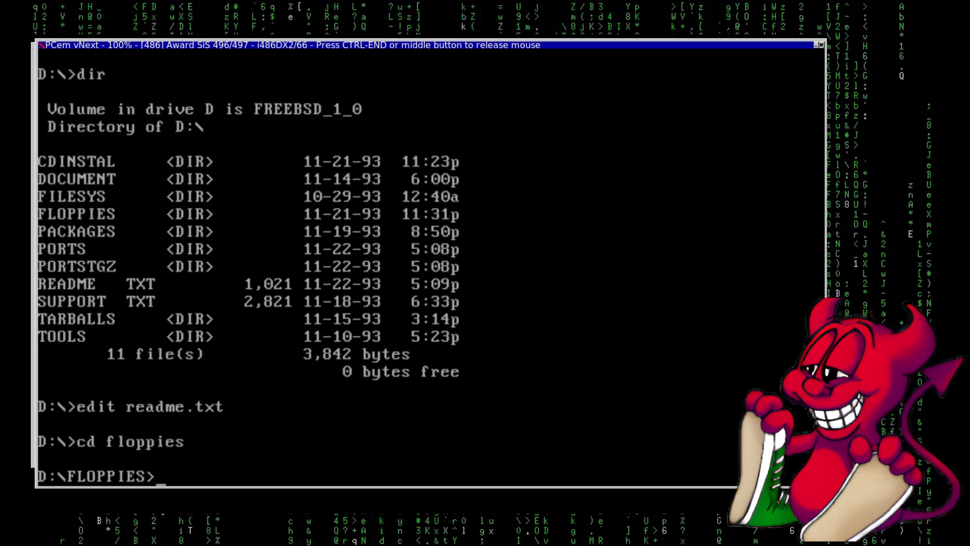
pyautogui.press('Return')
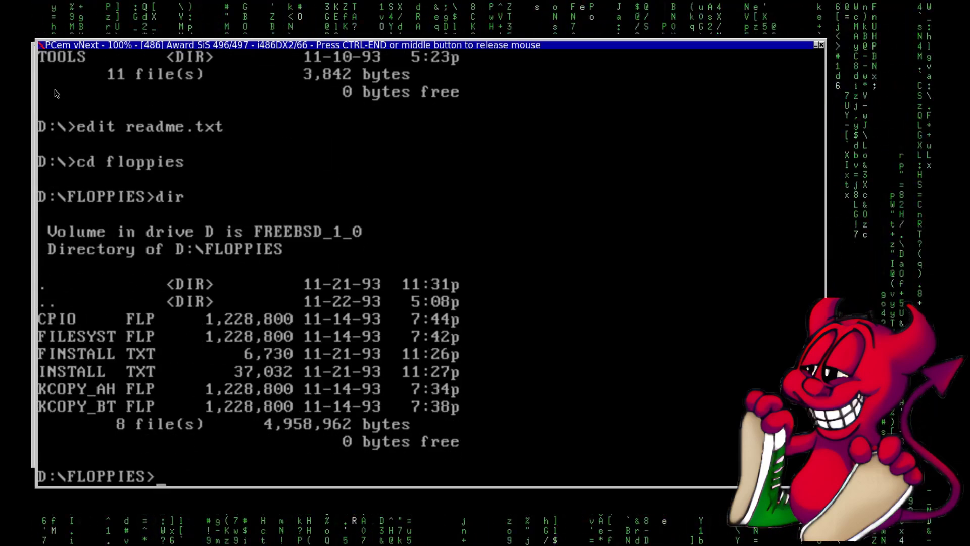
pyautogui.hotkey('ctrl', 'End')
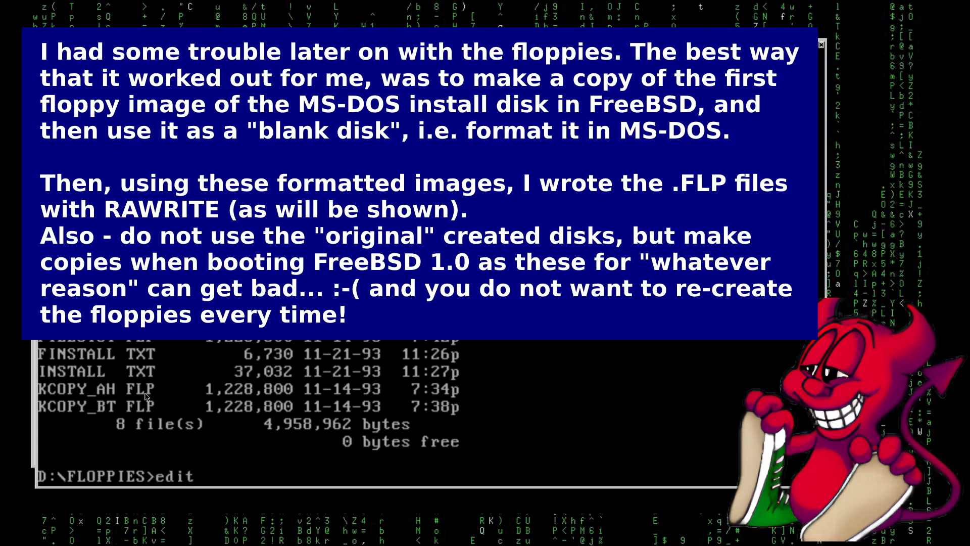
# Step: Open finstall.txt in the MS-DOS editor and read which boot floppy image suits the machine's disk controller
pyautogui.write('finstall.txt')
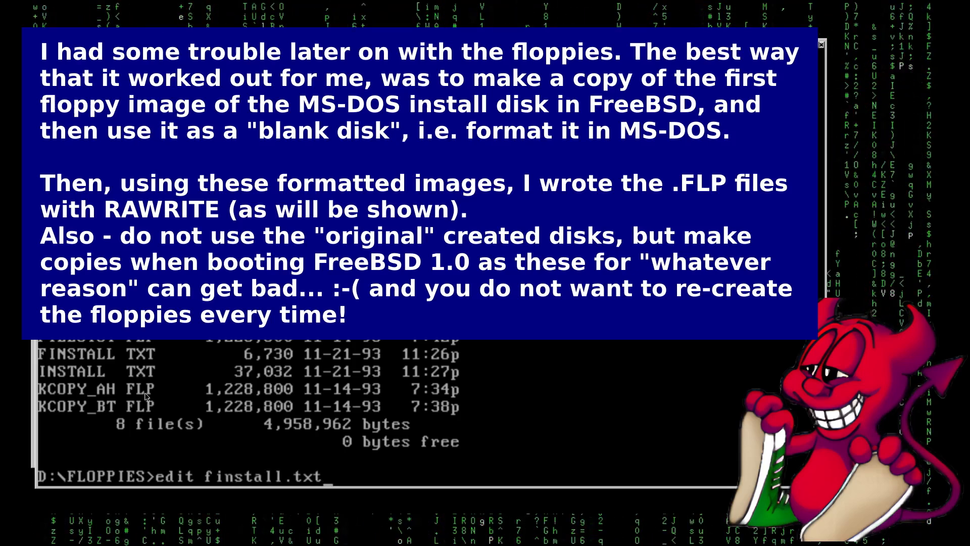
pyautogui.press('Return')
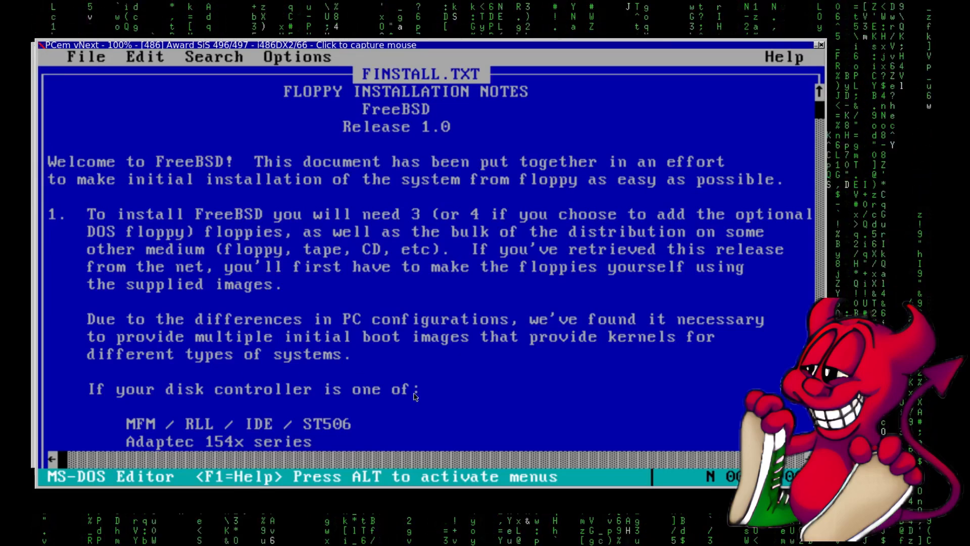
pyautogui.press('Down')
pyautogui.press('Down')
pyautogui.press('Down')
pyautogui.press('Down')
pyautogui.press('Down')
pyautogui.press('Down')
pyautogui.press('Down')
pyautogui.press('Down')
pyautogui.press('Down')
pyautogui.press('Down')
pyautogui.press('Down')
pyautogui.press('Down')
pyautogui.press('Down')
pyautogui.press('Down')
pyautogui.press('Down')
pyautogui.press('Down')
pyautogui.press('Down')
pyautogui.press('Down')
pyautogui.press('Down')
pyautogui.press('Down')
pyautogui.press('Down')
pyautogui.press('Down')
pyautogui.press('Down')
pyautogui.press('Down')
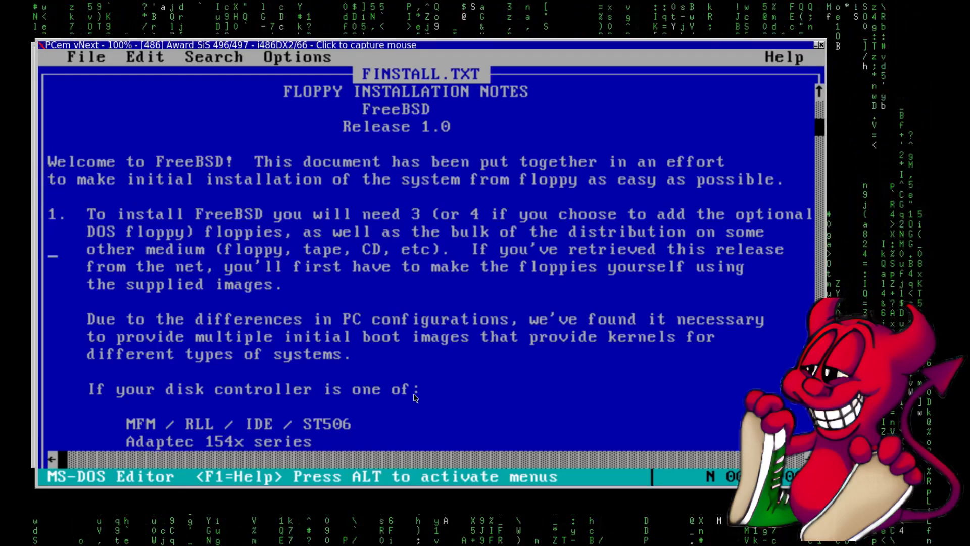
pyautogui.press('Down')
pyautogui.press('Down')
pyautogui.press('Down')
pyautogui.press('Down')
pyautogui.press('Down')
pyautogui.press('Down')
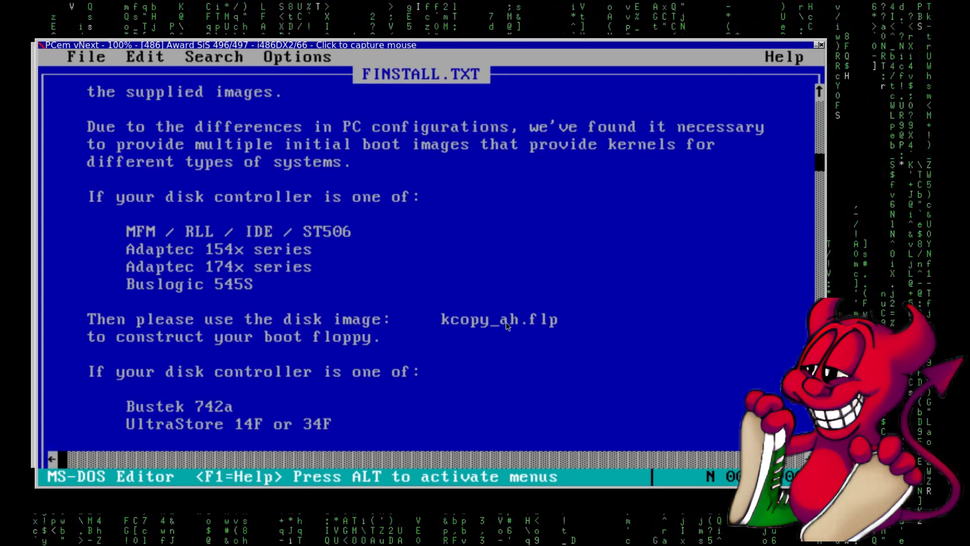
# Step: Read on in FINSTALL.TXT through the remaining floppy image notes and the optional DOS floppy section to installation step 2
pyautogui.press('Down')
pyautogui.press('Down')
pyautogui.press('Down')
pyautogui.press('Down')
pyautogui.press('Down')
pyautogui.press('Down')
pyautogui.press('Down')
pyautogui.press('Down')
pyautogui.press('Down')
pyautogui.press('Down')
pyautogui.press('Down')
pyautogui.press('Down')
pyautogui.press('Down')
pyautogui.press('Down')
pyautogui.press('Down')
pyautogui.press('Down')
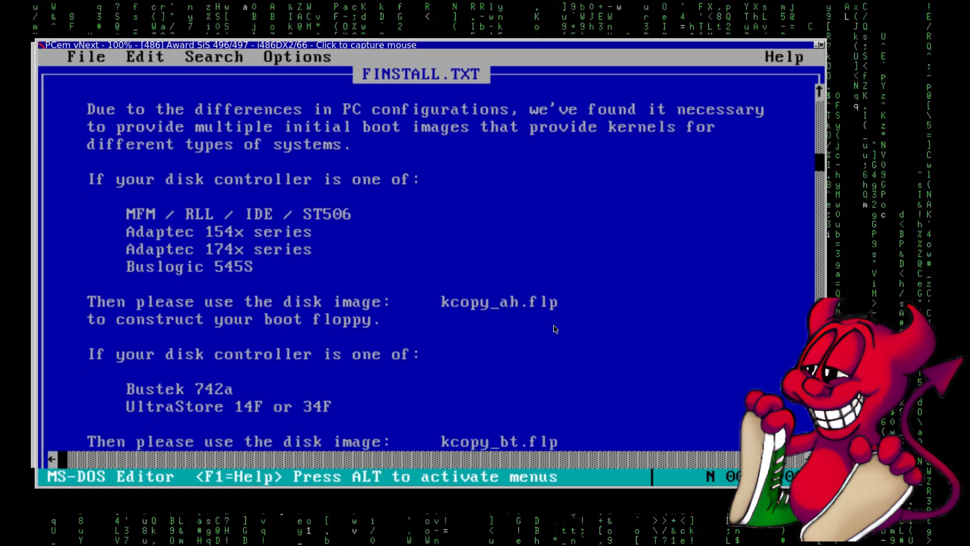
pyautogui.press('Down')
pyautogui.press('Down')
pyautogui.press('Down')
pyautogui.press('Down')
pyautogui.press('Down')
pyautogui.press('Down')
pyautogui.press('Down')
pyautogui.press('Down')
pyautogui.press('Down')
pyautogui.press('Down')
pyautogui.press('Down')
pyautogui.press('Down')
pyautogui.press('Down')
pyautogui.press('Down')
pyautogui.press('Down')
pyautogui.press('Down')
pyautogui.press('Down')
pyautogui.press('Down')
pyautogui.press('Down')
pyautogui.press('Down')
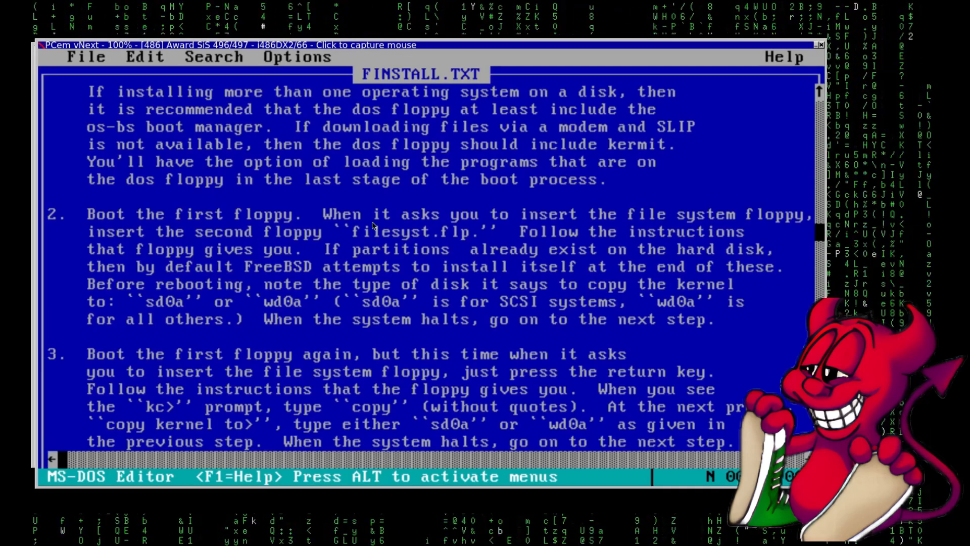
# Step: Examine installation steps 3 to 6 in FINSTALL.TXT, covering the kernel copy and the cpio floppy
pyautogui.press('Down')
pyautogui.press('Down')
pyautogui.press('Down')
pyautogui.press('Down')
pyautogui.press('Down')
pyautogui.press('Down')
pyautogui.press('Down')
pyautogui.press('Down')
pyautogui.press('Down')
pyautogui.press('Down')
pyautogui.press('Down')
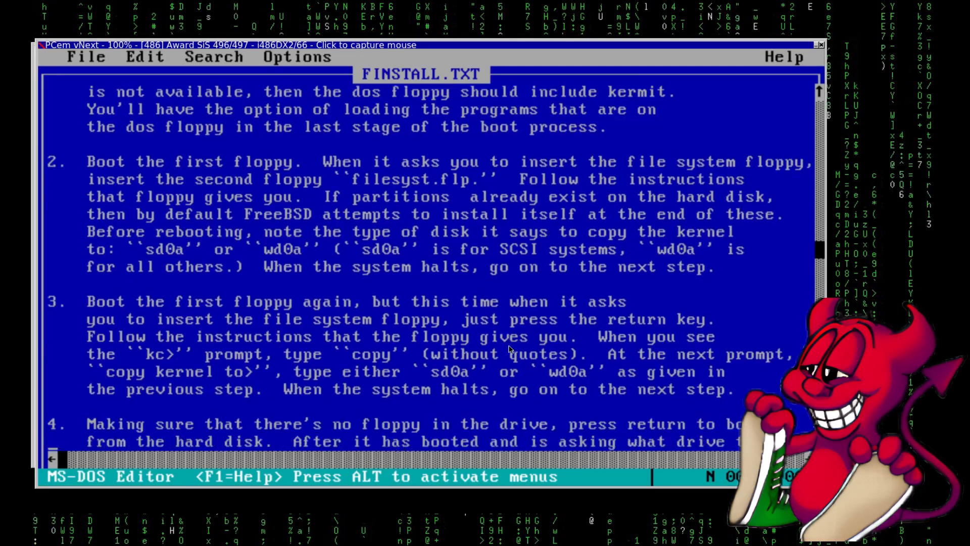
pyautogui.press('Down')
pyautogui.press('Down')
pyautogui.press('Down')
pyautogui.press('Down')
pyautogui.press('Down')
pyautogui.press('Down')
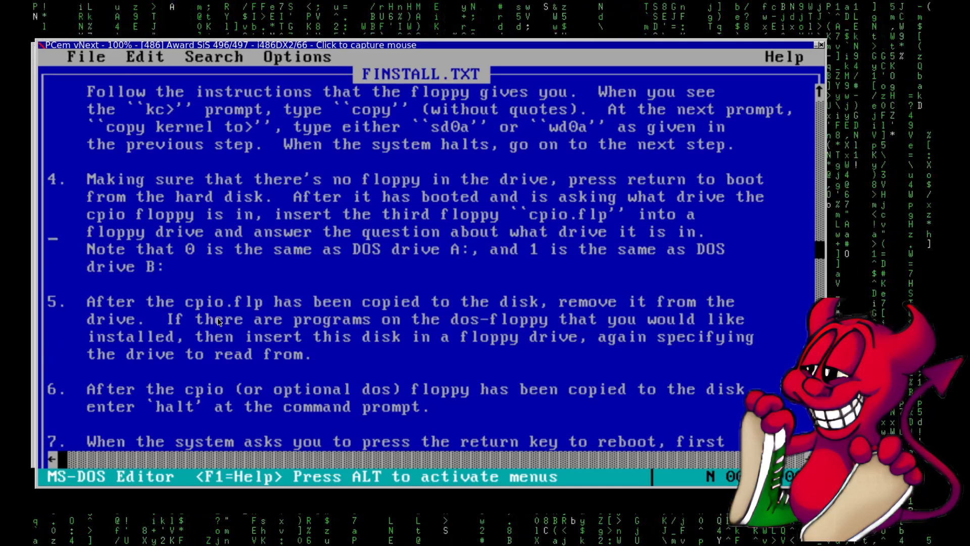
# Step: Go back up in FINSTALL.TXT to review installation steps 2 and 3 on booting the first floppy
pyautogui.press('Up')
pyautogui.press('Up')
pyautogui.press('Up')
pyautogui.press('Up')
pyautogui.press('Up')
pyautogui.press('Up')
pyautogui.press('Up')
pyautogui.press('Up')
pyautogui.press('Up')
pyautogui.press('Up')
pyautogui.press('Up')
pyautogui.press('Up')
pyautogui.press('Up')
pyautogui.press('Up')
pyautogui.press('Up')
pyautogui.press('Up')
pyautogui.press('Up')
pyautogui.press('Up')
pyautogui.press('Up')
pyautogui.press('Up')
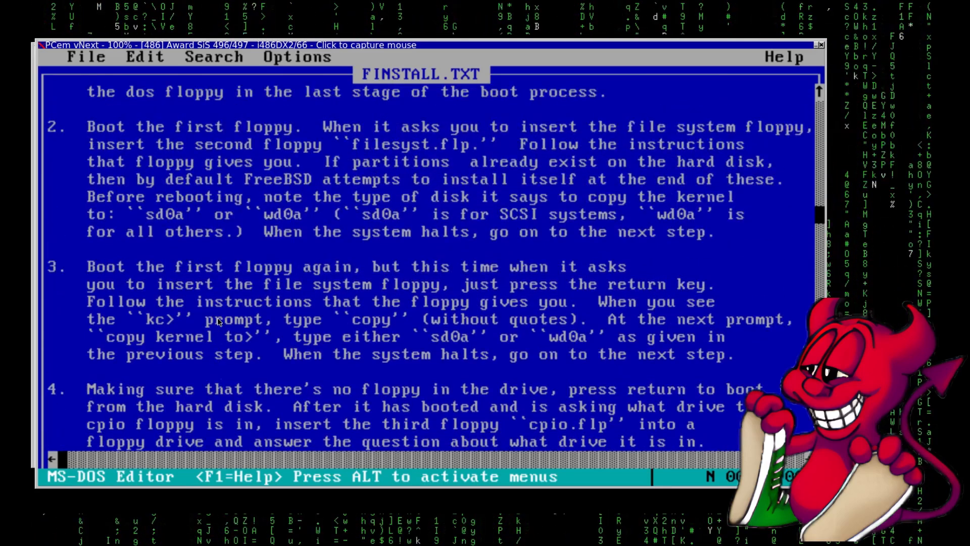
# Step: Go back up in FINSTALL.TXT to recheck the required floppy images and the disk controllers they support, and exit the editor
pyautogui.press('Up')
pyautogui.press('Up')
pyautogui.press('Up')
pyautogui.press('Up')
pyautogui.press('Up')
pyautogui.press('Up')
pyautogui.press('Up')
pyautogui.press('Up')
pyautogui.press('Up')
pyautogui.press('Up')
pyautogui.press('Up')
pyautogui.press('Up')
pyautogui.press('Up')
pyautogui.press('Up')
pyautogui.press('Up')
pyautogui.press('Up')
pyautogui.press('Up')
pyautogui.press('Up')
pyautogui.press('Up')
pyautogui.press('Up')
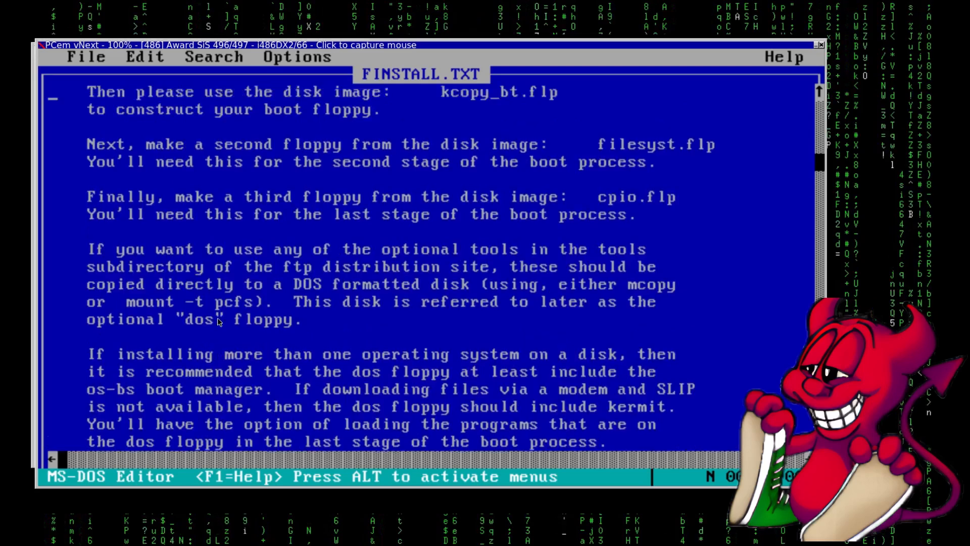
pyautogui.press('Up')
pyautogui.press('Up')
pyautogui.press('Up')
pyautogui.press('Up')
pyautogui.press('Up')
pyautogui.press('Up')
pyautogui.press('Up')
pyautogui.press('Up')
pyautogui.press('Up')
pyautogui.press('Up')
pyautogui.press('Up')
pyautogui.press('Up')
pyautogui.press('Up')
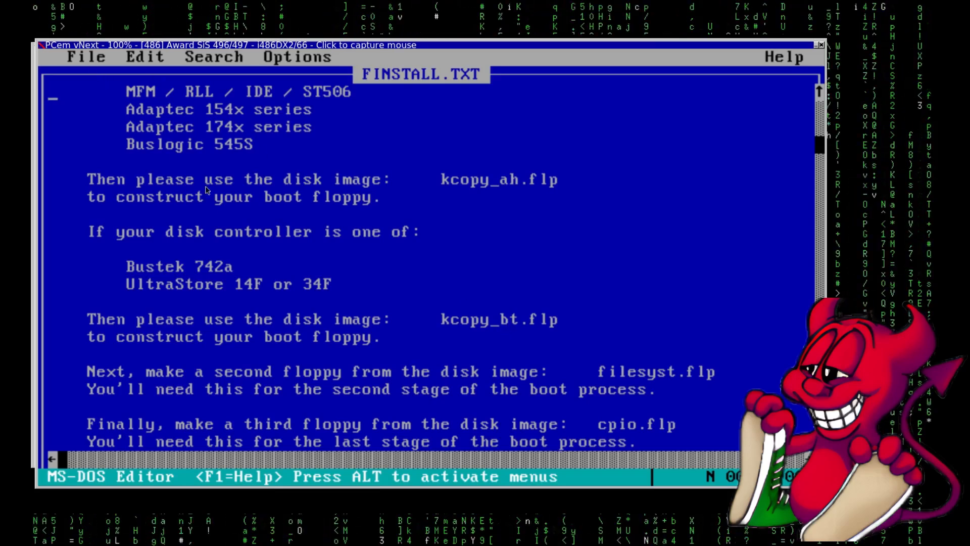
pyautogui.hotkey('alt', 'f')
pyautogui.press('Up')
pyautogui.press('Return')
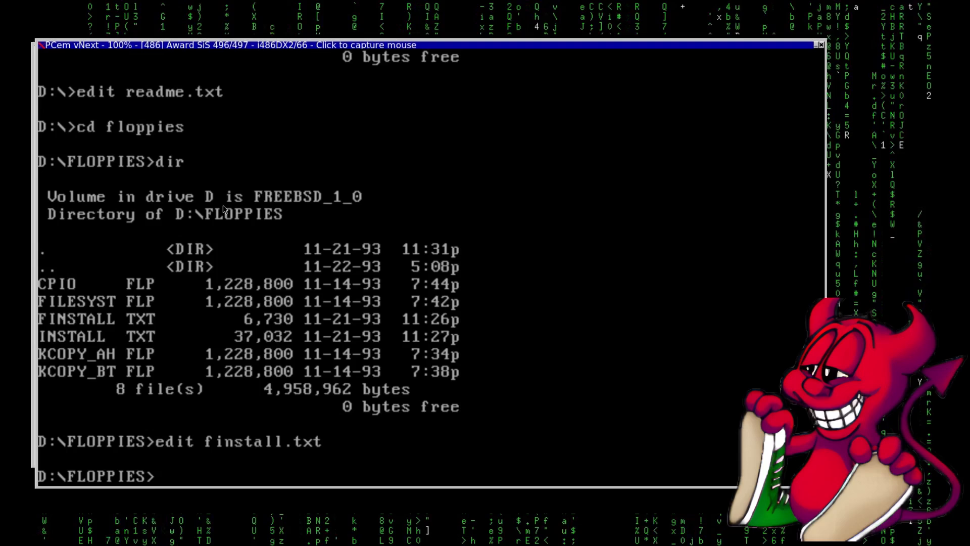
# Step: List the contents of the CD's root directory and its tools directory
pyautogui.write('dir ..')
pyautogui.press('Return')
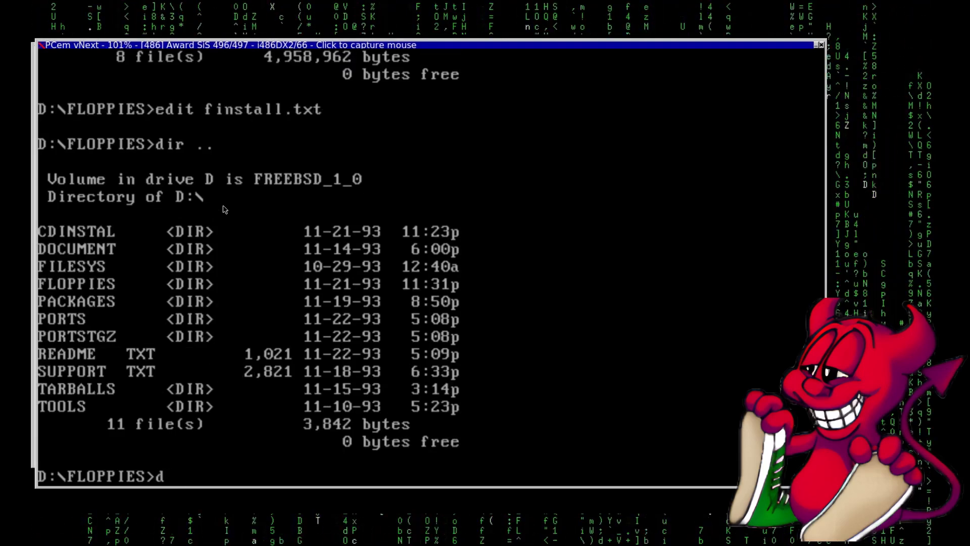
pyautogui.write('dir ..\tools')
pyautogui.press('Return')
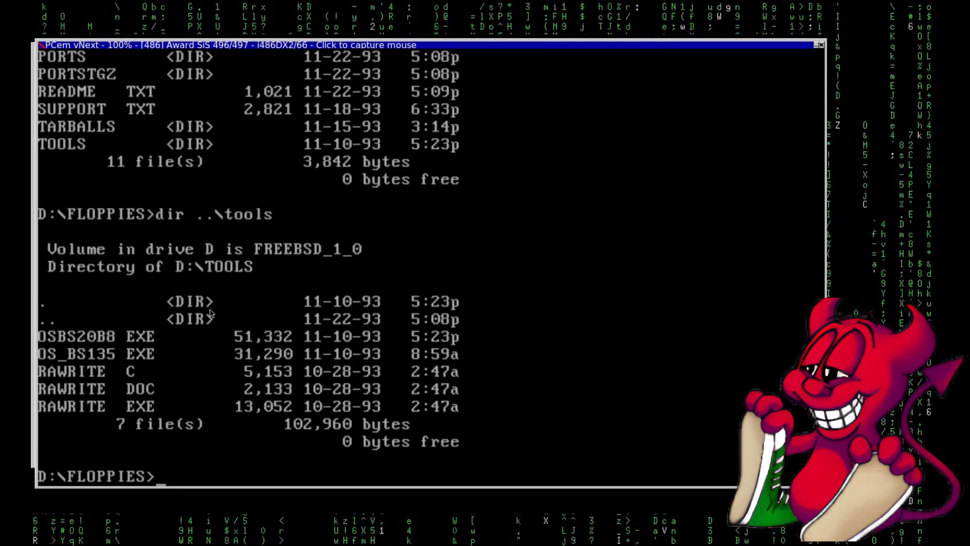
# Step: Start creating a blank disc image for the virtual machine with a size of 1.44 MB
pyautogui.rightClick(291, 197)
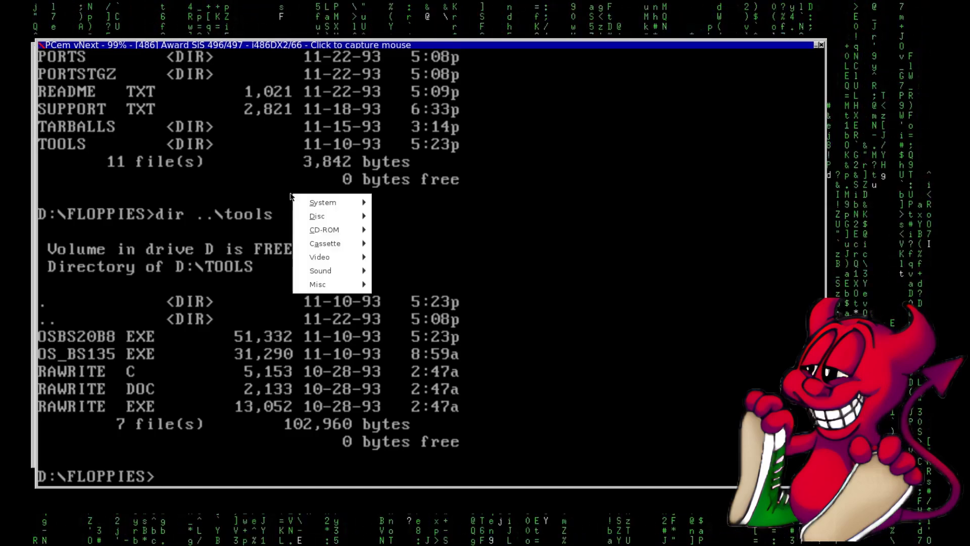
pyautogui.moveTo(326, 218)
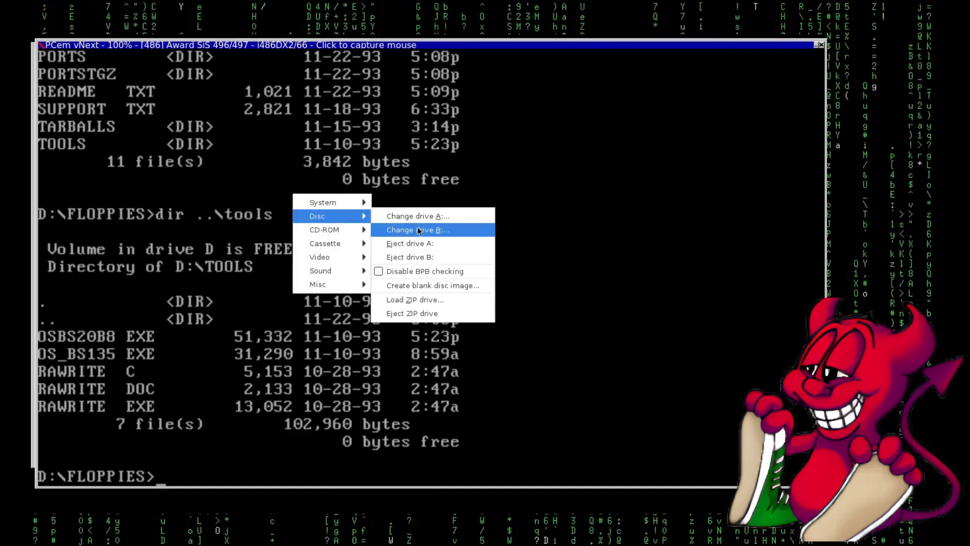
pyautogui.click(423, 291)
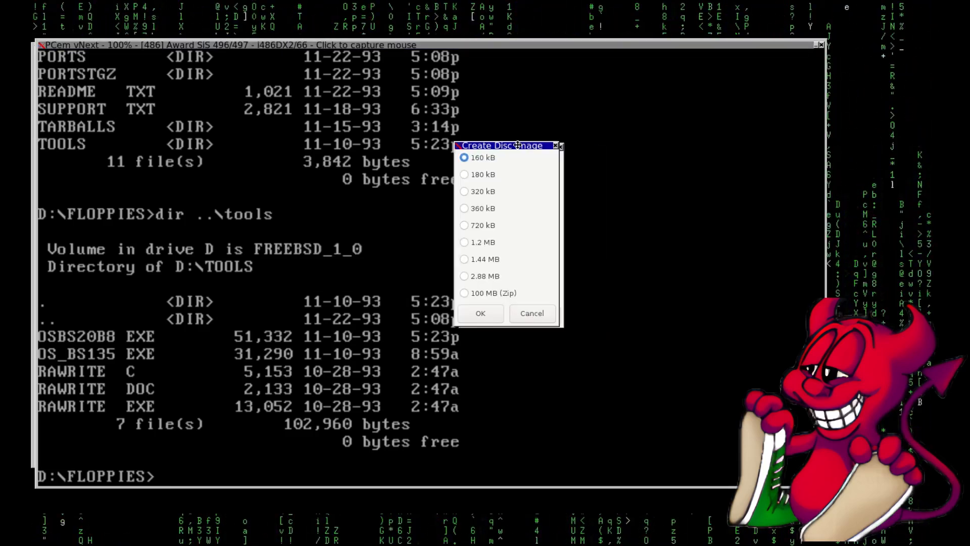
pyautogui.click(301, 253)
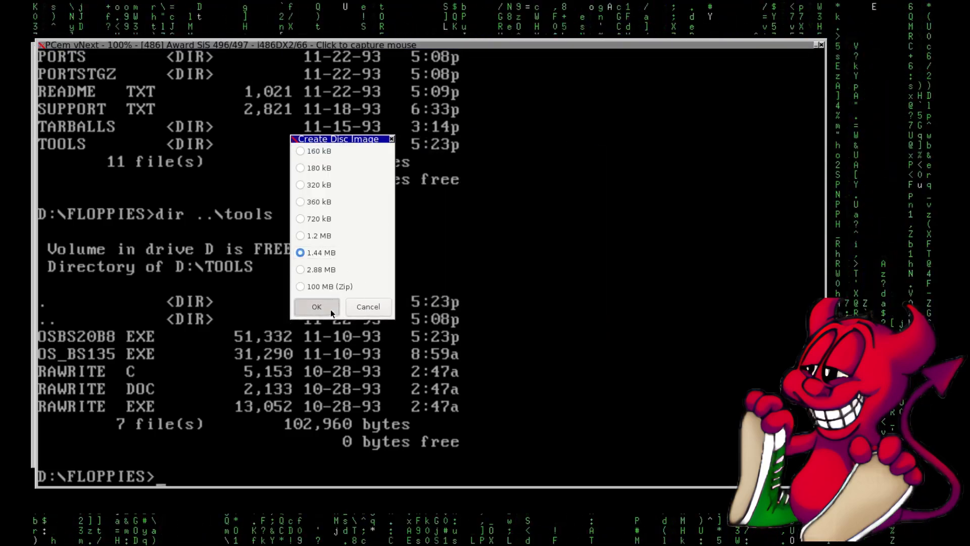
pyautogui.click(331, 310)
# Step: Save the blank disc image as fbsd_1_kcopy_ah.img in the FLOPPIES folder under FreeBSD_1
pyautogui.click(296, 141)
pyautogui.doubleClick(245, 200)
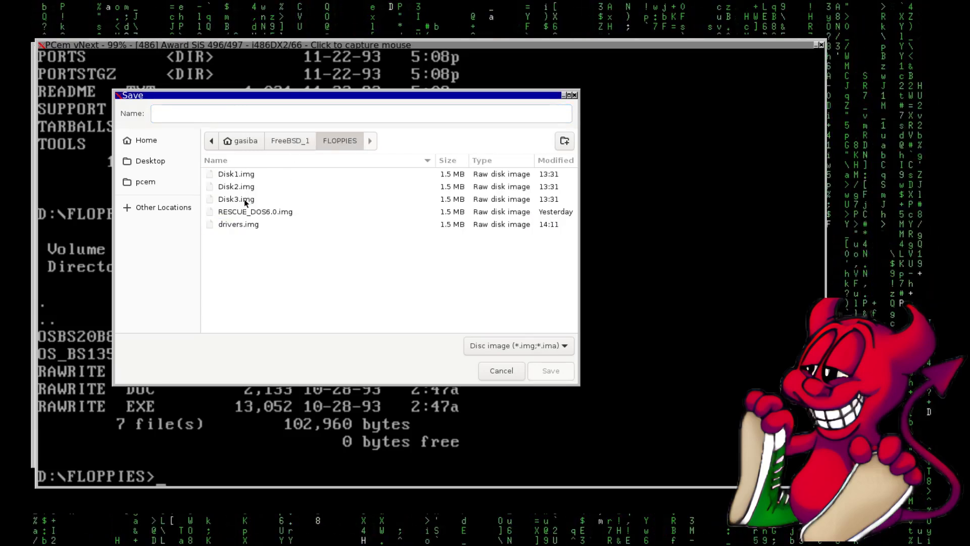
pyautogui.click(235, 115)
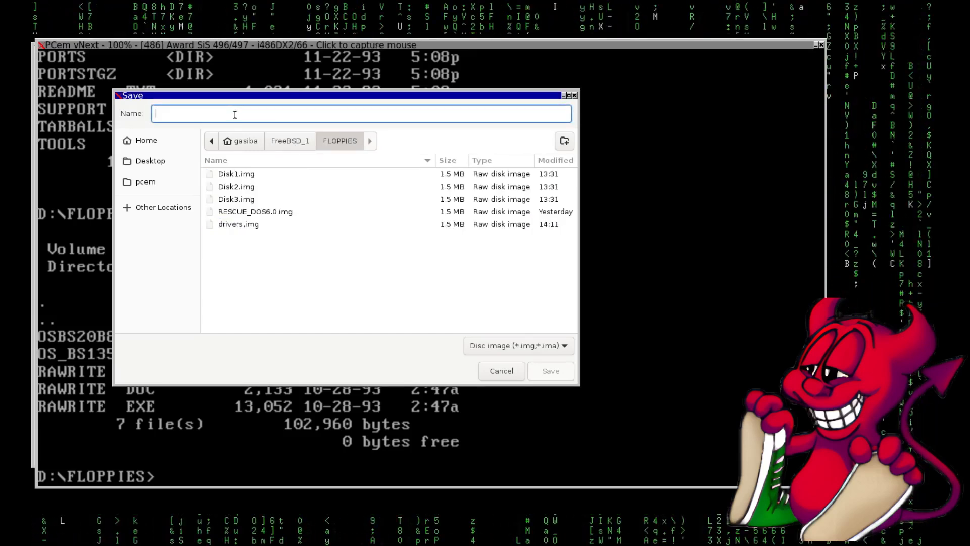
pyautogui.write('fbsd')
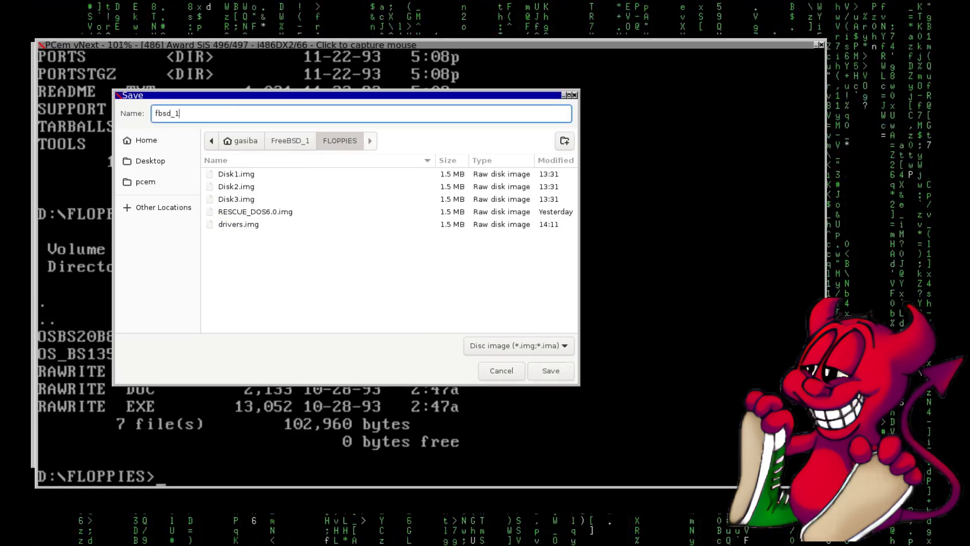
pyautogui.write('_1')
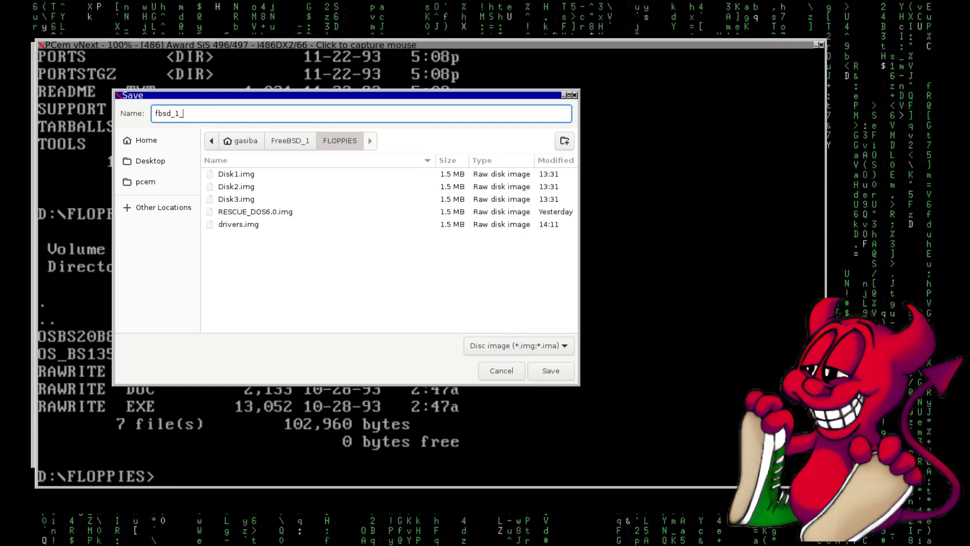
pyautogui.write('_kcopy')
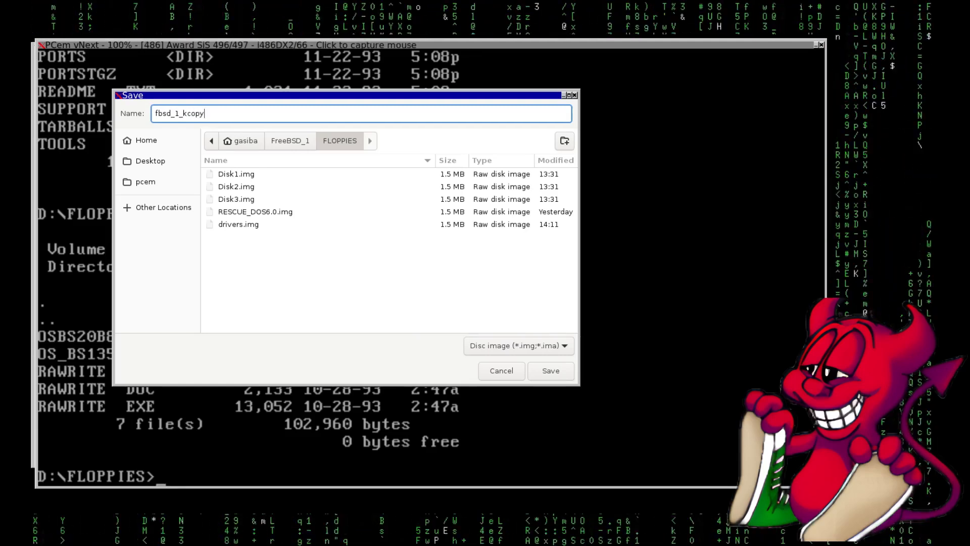
pyautogui.write('_ah')
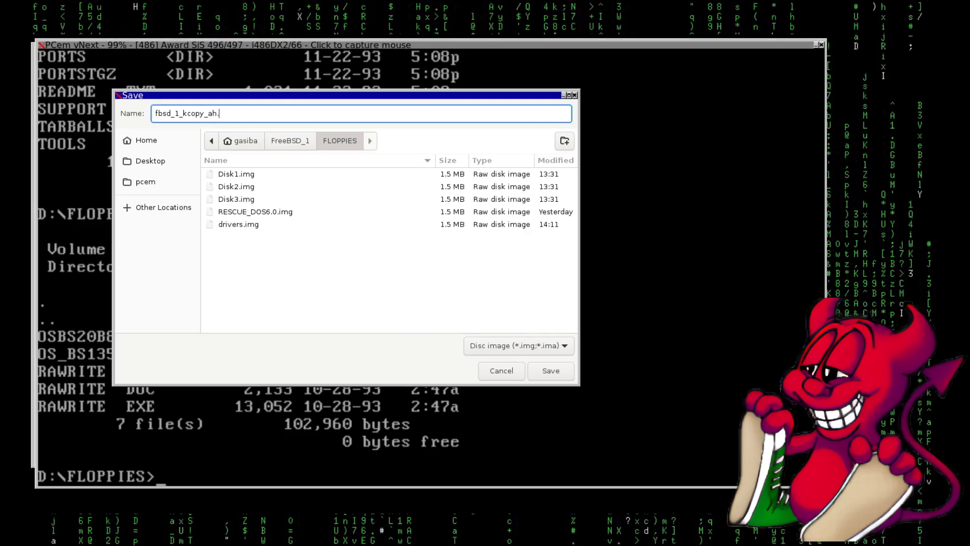
pyautogui.write('.img')
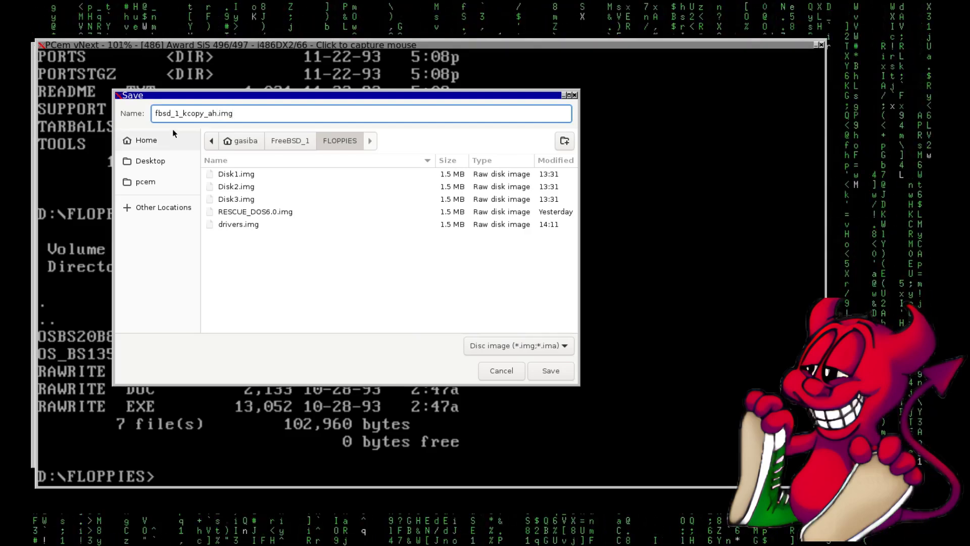
pyautogui.click(539, 370)
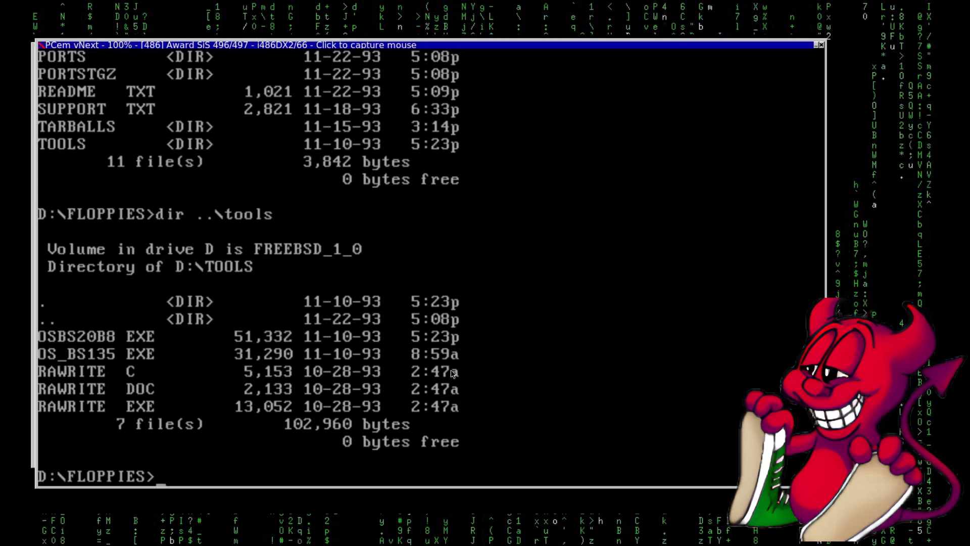
# Step: List the CD's floppies directory and load fbsd_1_kcopy_ah.img from the FLOPPIES folder into drive A:
pyautogui.write('dir')
pyautogui.press('Return')
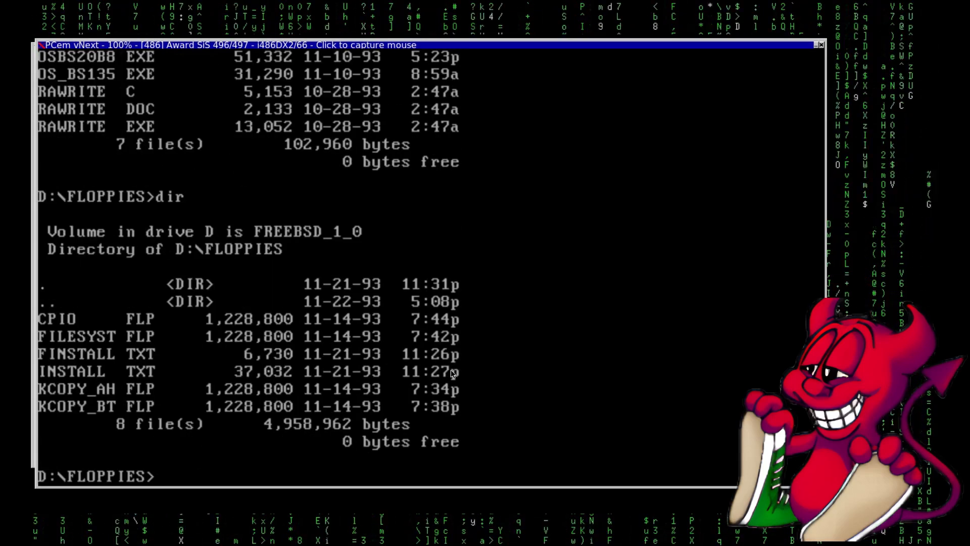
pyautogui.rightClick(150, 161)
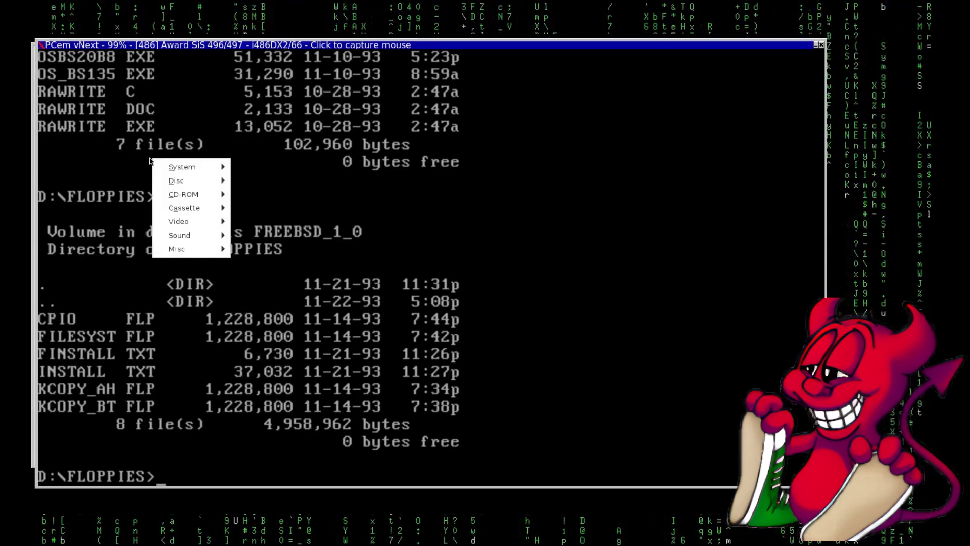
pyautogui.moveTo(202, 178)
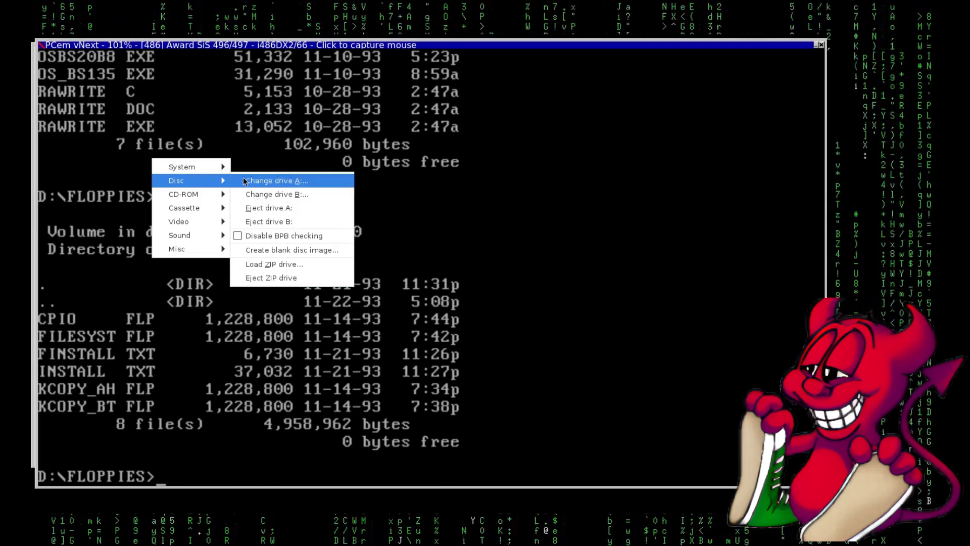
pyautogui.click(258, 181)
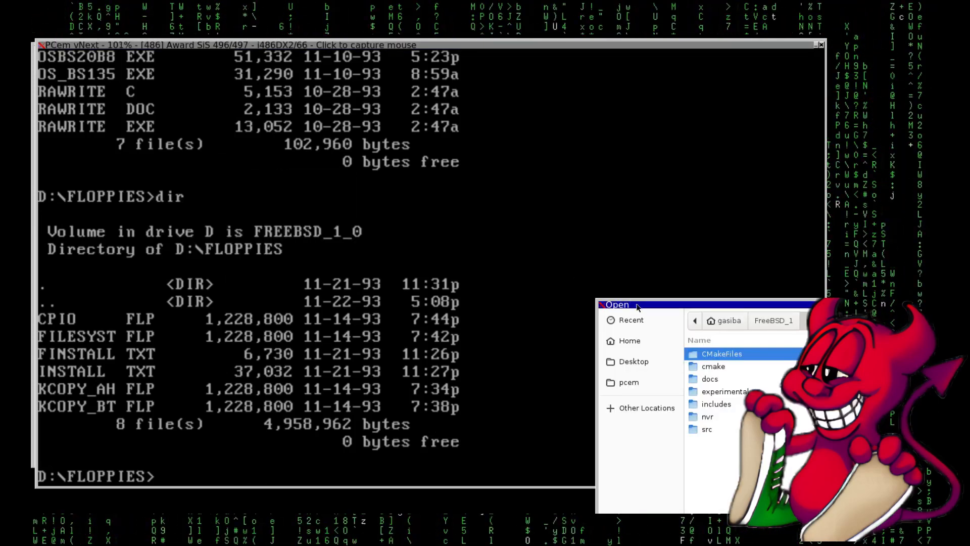
pyautogui.click(402, 150)
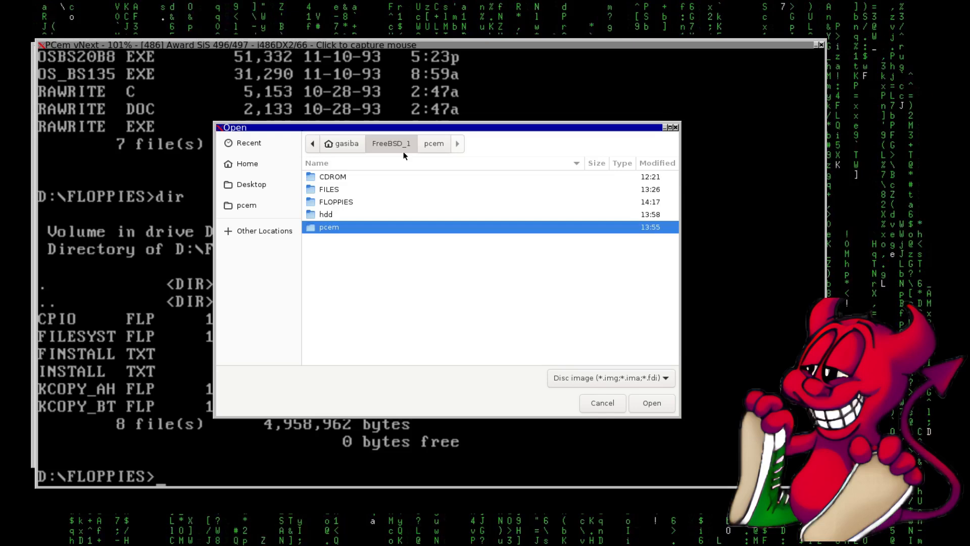
pyautogui.doubleClick(346, 201)
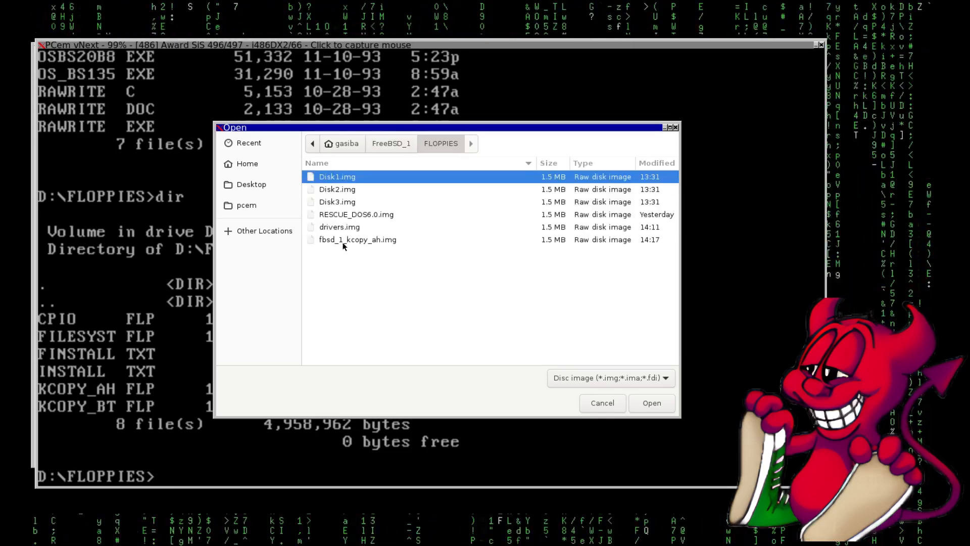
pyautogui.click(371, 240)
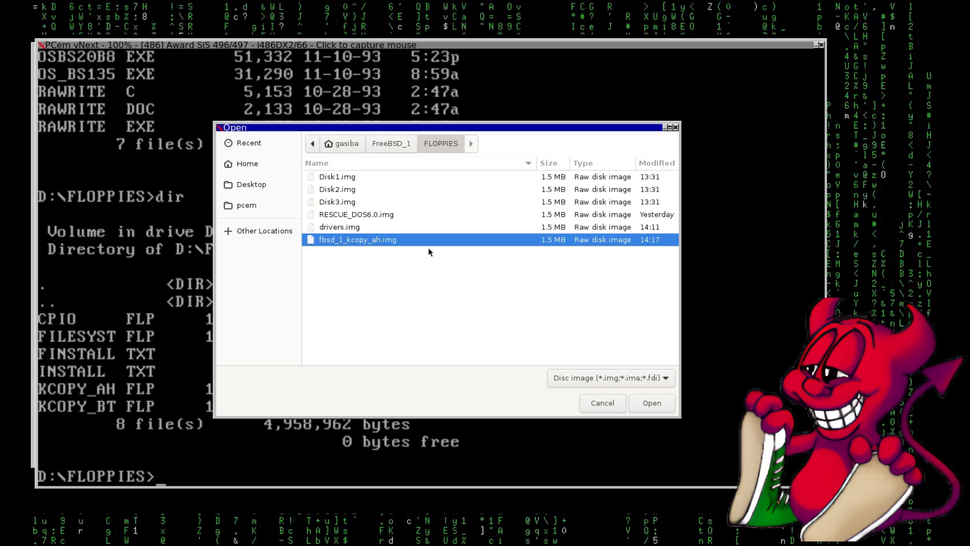
pyautogui.click(652, 402)
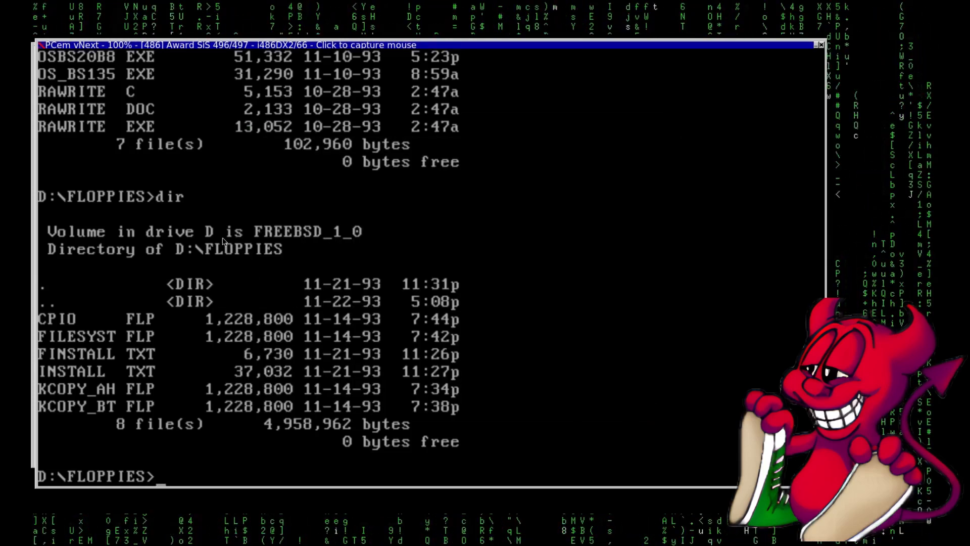
# Step: Run rawrite from the CD's tools directory and write kcopy_ah.flp to the floppy in drive A:
pyautogui.write('..\too')
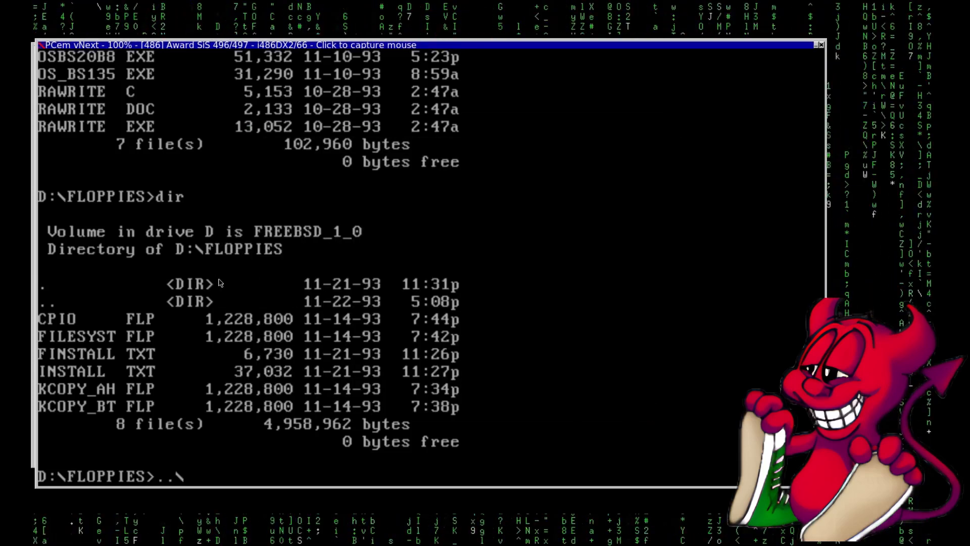
pyautogui.write('ls\ra')
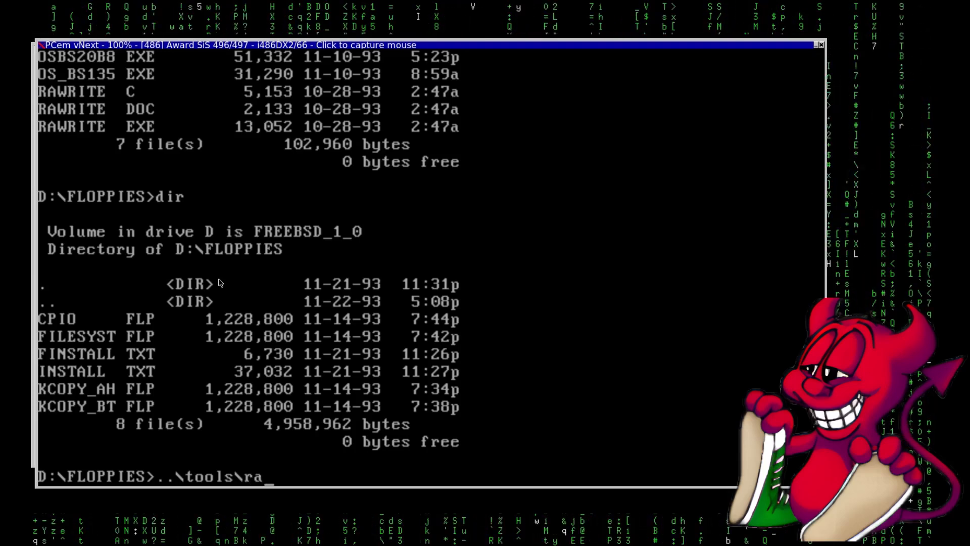
pyautogui.write('wite')
pyautogui.press('Return')
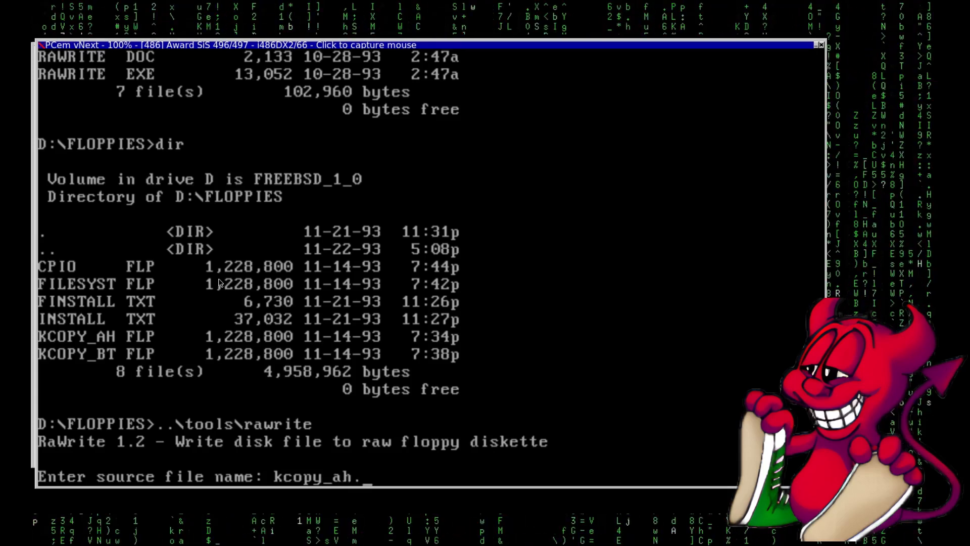
pyautogui.write('kcopy_ah.flp')
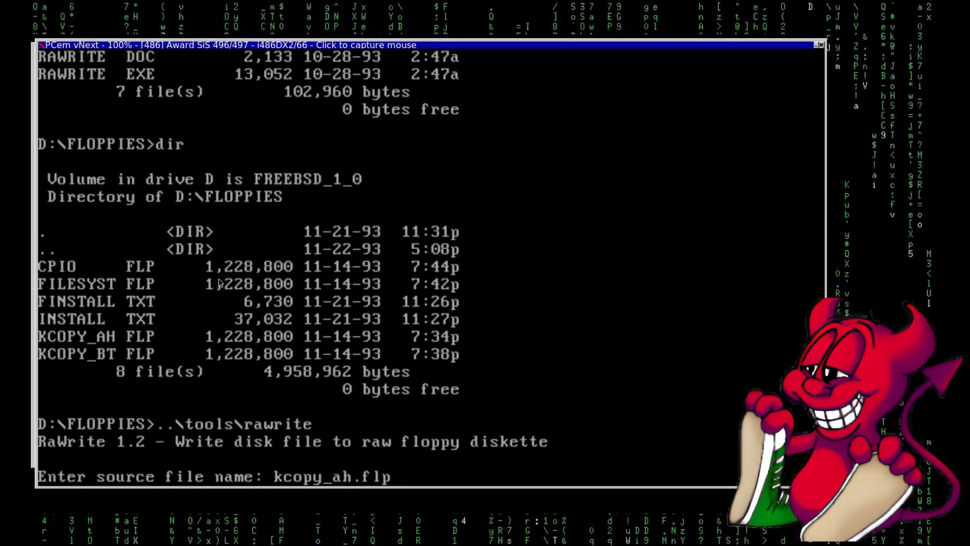
pyautogui.press('Return')
pyautogui.write('a')
pyautogui.press('Return')
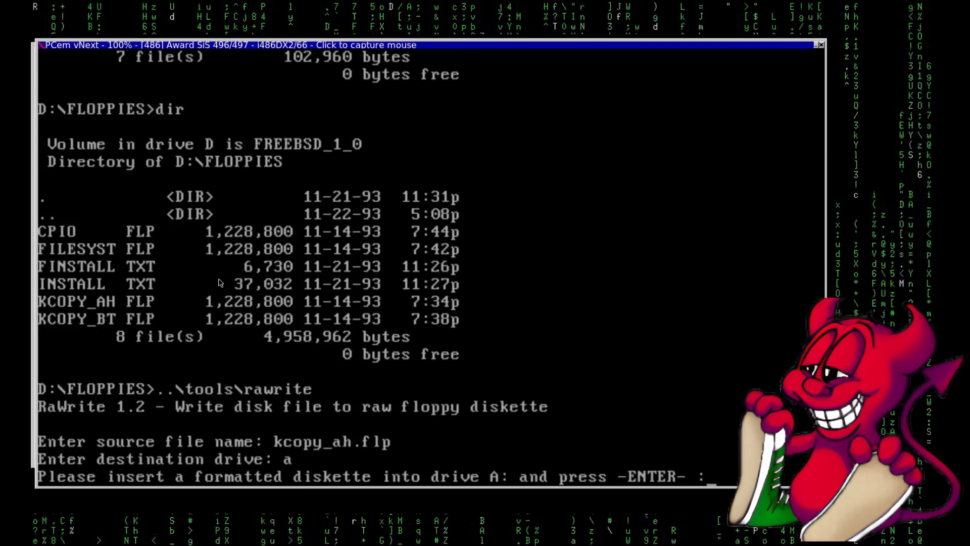
pyautogui.press('Return')
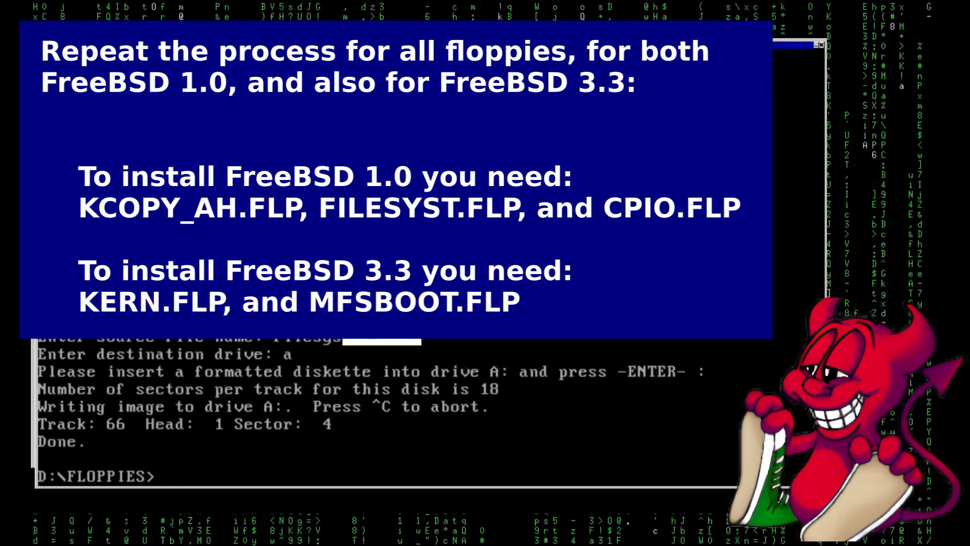
# Step: Write cpio.flp to the floppy in drive A: with rawrite
pyautogui.write('a')
pyautogui.press('Return')
pyautogui.press('Return')
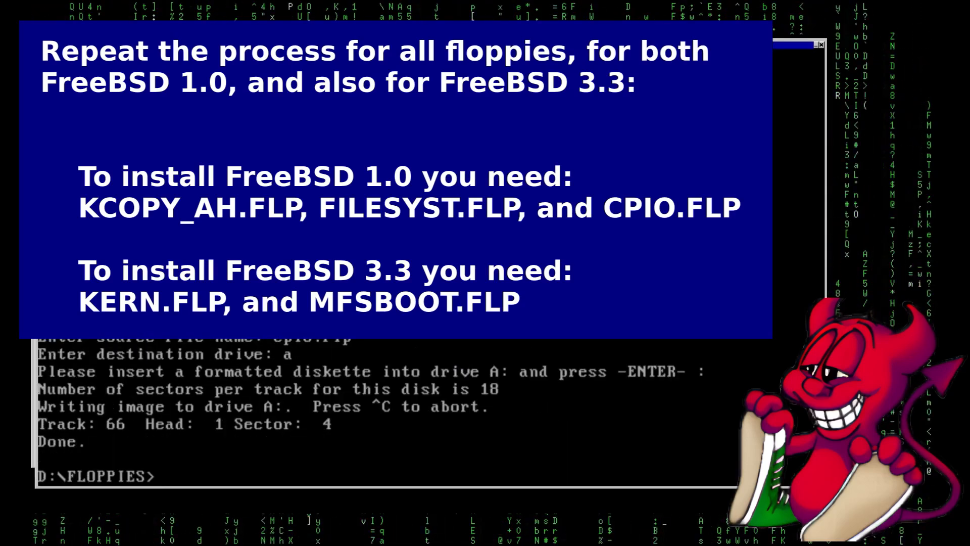
# Step: Check the FreeBSD 3.3 floppy notes on writing kern.flp and mfsroot.flp, and exit the editor
pyautogui.press('Return')
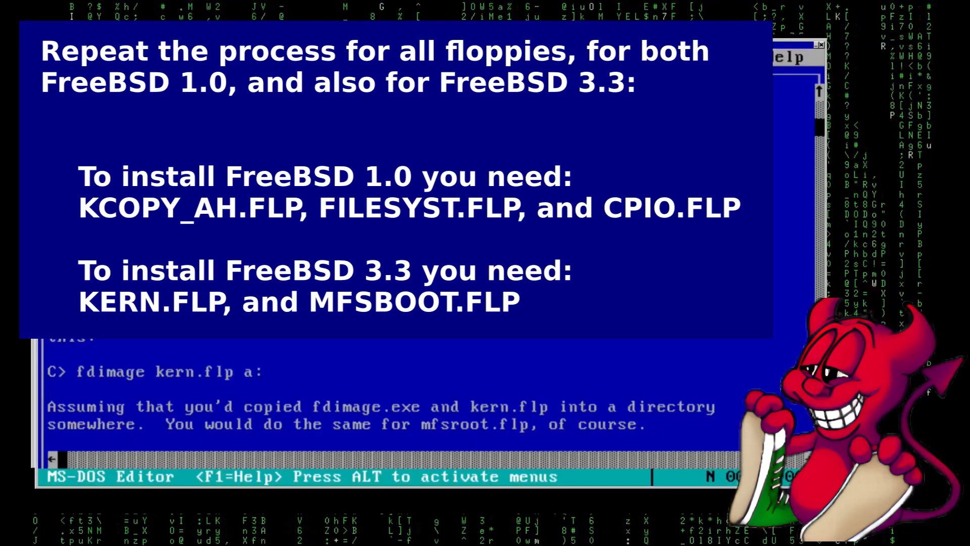
pyautogui.hotkey('alt', 'f')
pyautogui.press('Up')
pyautogui.press('Return')
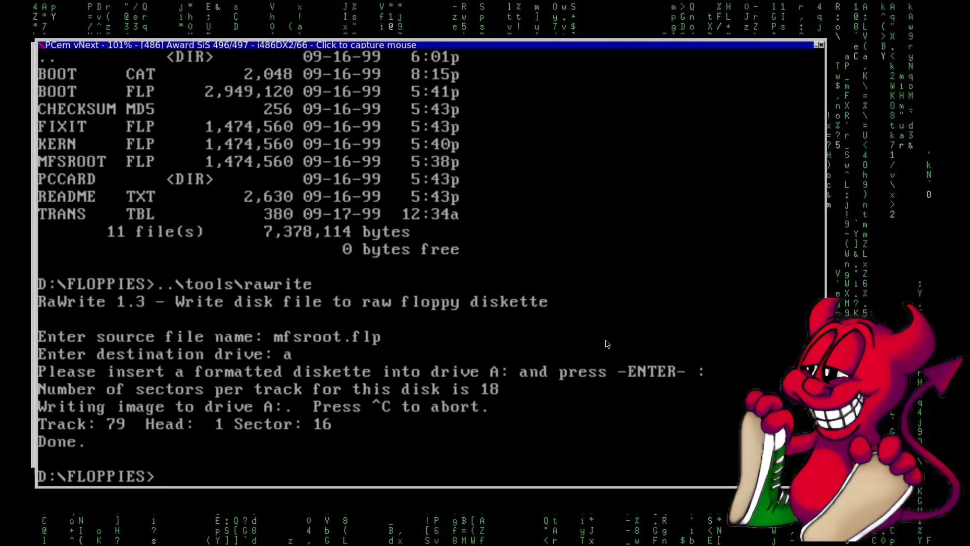
# Step: Unload the floppy from drive A: and the CD-ROM image, and stop the MS-DOS machine's emulation
pyautogui.rightClick(508, 209)
pyautogui.moveTo(538, 234)
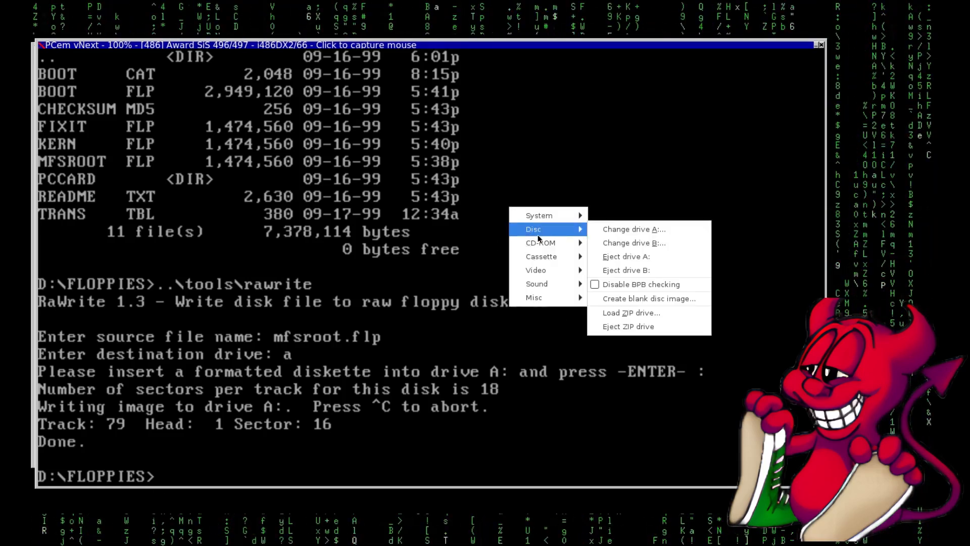
pyautogui.click(626, 256)
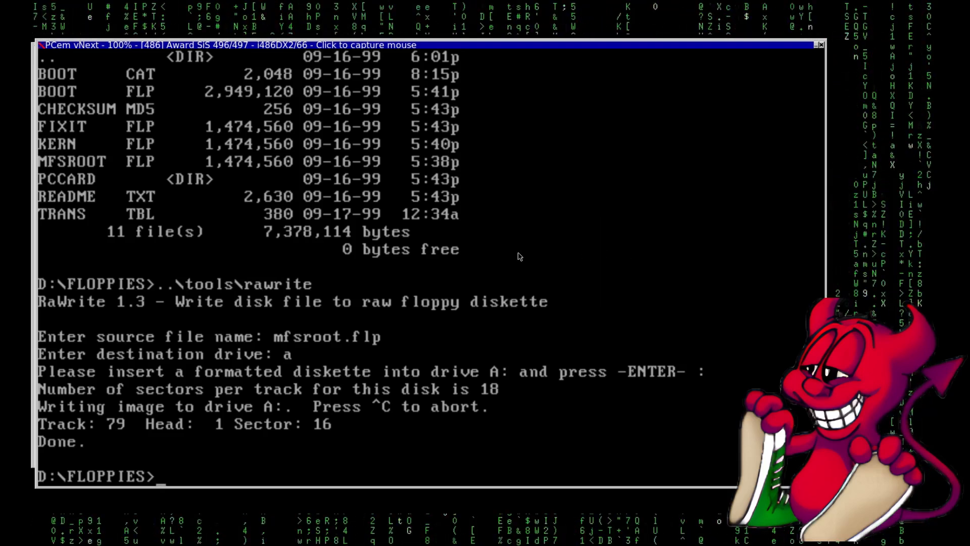
pyautogui.rightClick(507, 207)
pyautogui.moveTo(527, 228)
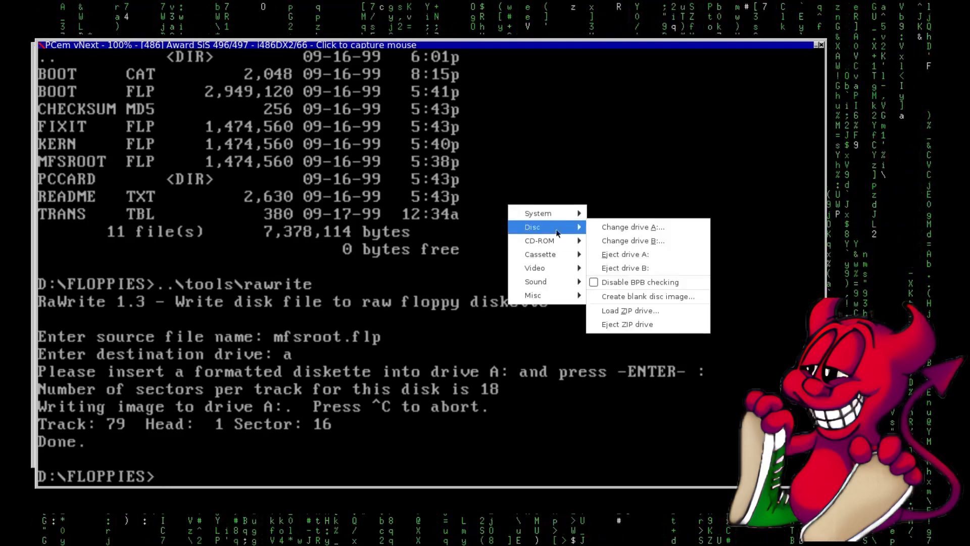
pyautogui.moveTo(548, 241)
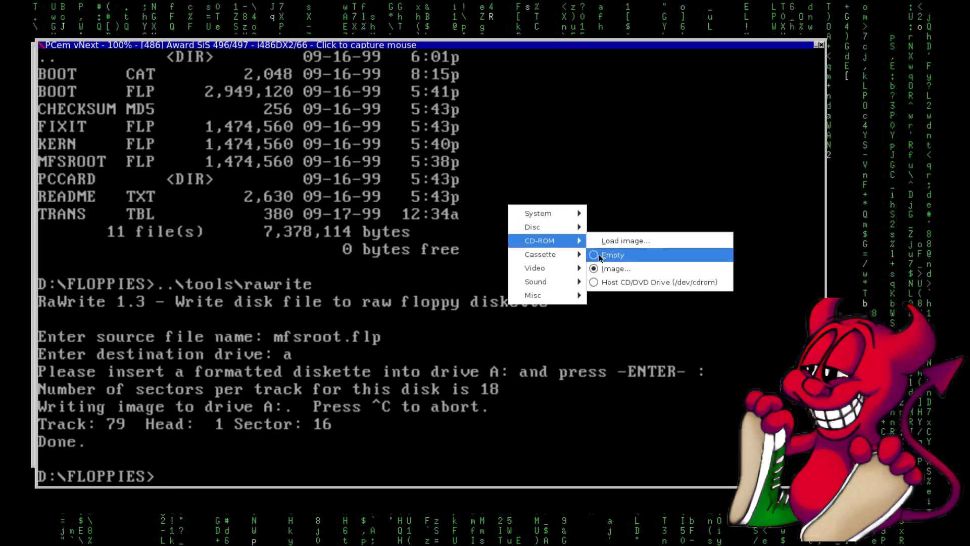
pyautogui.click(599, 254)
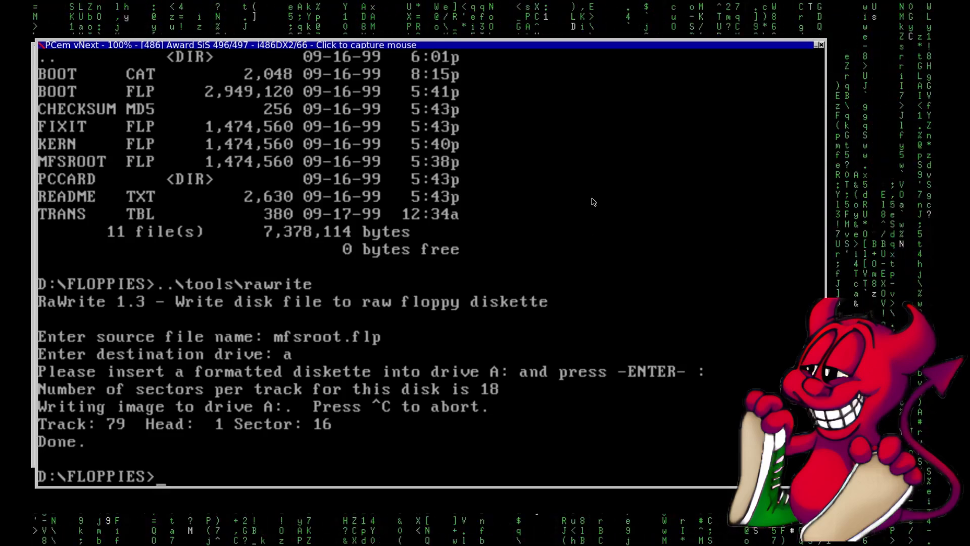
pyautogui.click(821, 45)
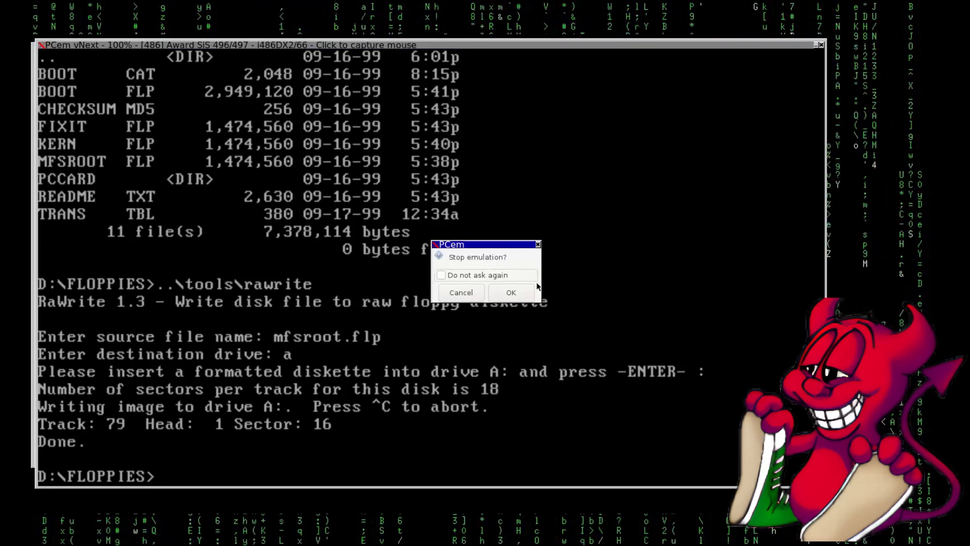
pyautogui.click(511, 298)
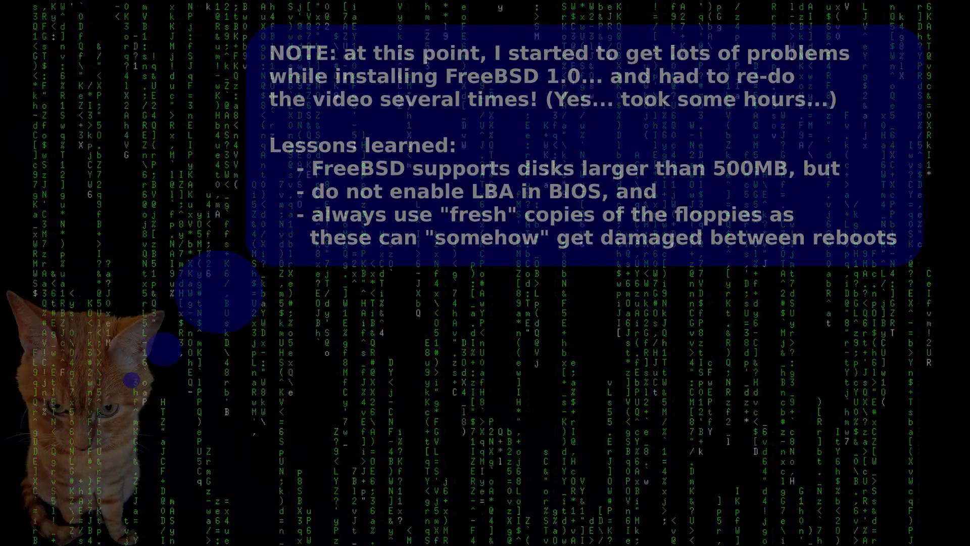
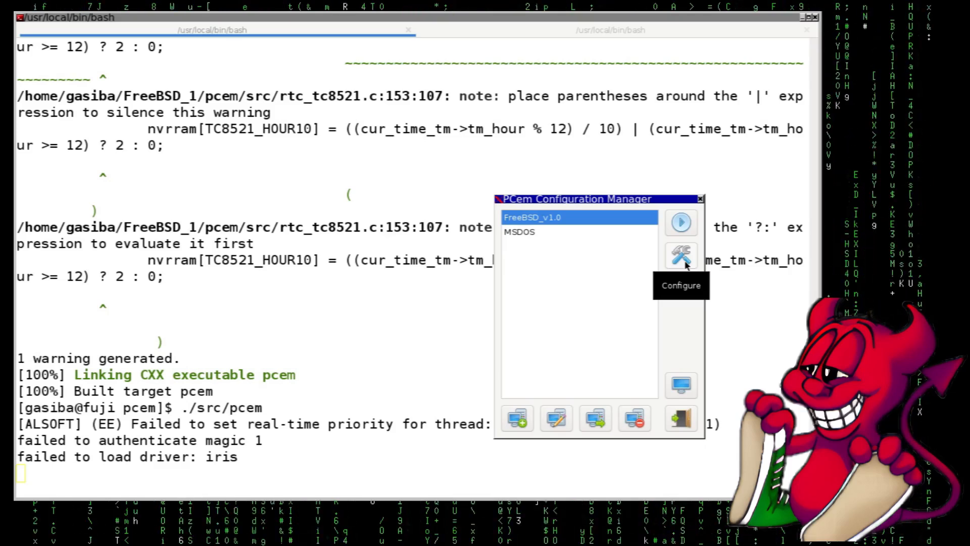
# Step: Open the FreeBSD_v1.0 machine's configuration and go through its video and sound settings to the storage devices
pyautogui.click(681, 255)
pyautogui.moveTo(525, 40); pyautogui.dragTo(451, 107)
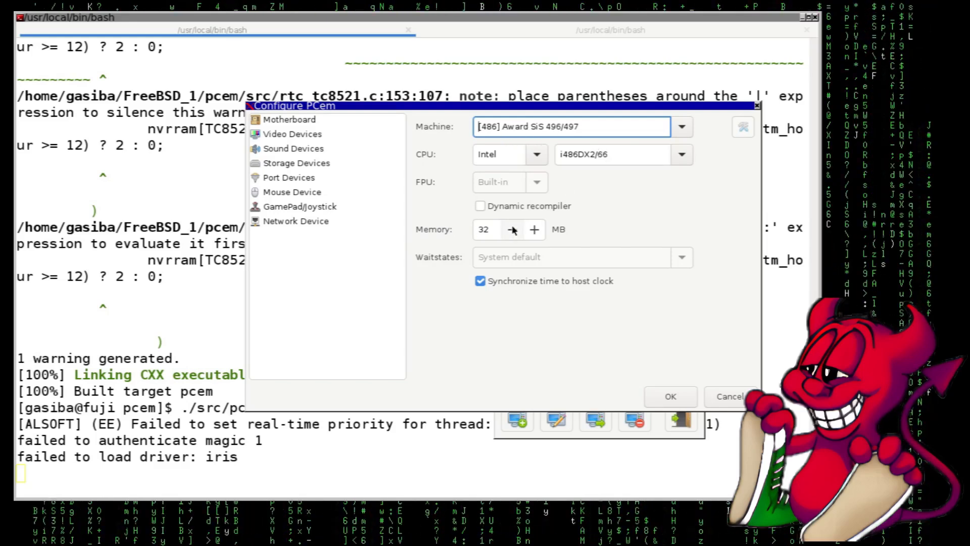
pyautogui.click(299, 134)
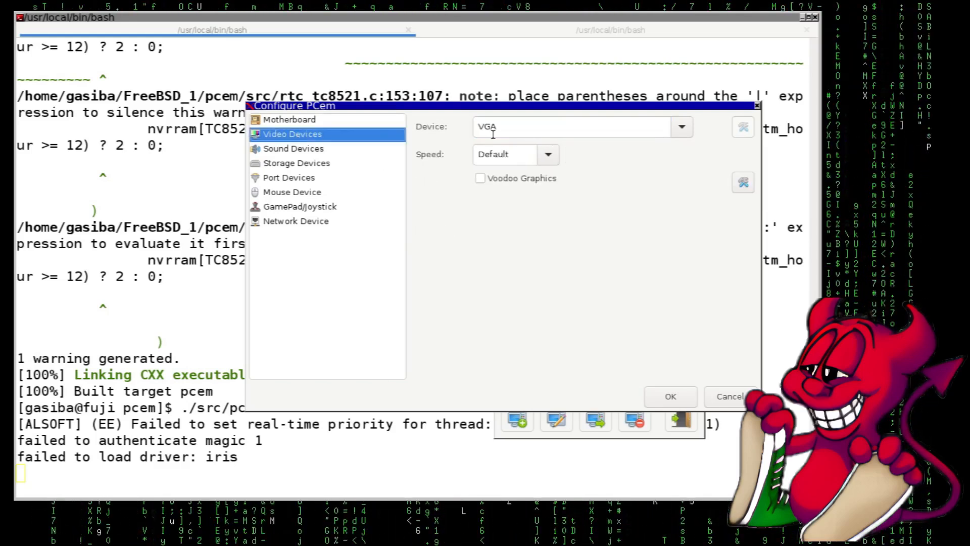
pyautogui.click(306, 152)
pyautogui.click(293, 164)
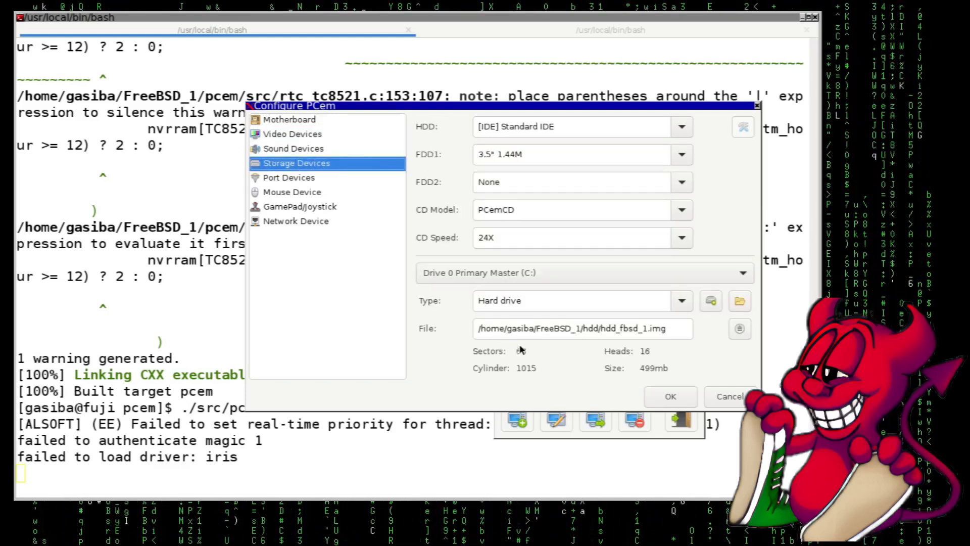
# Step: Create a raw 2048 MB hard disc image for the primary master drive, choosing the existing hdd_fbsd_1.img as the file
pyautogui.click(711, 300)
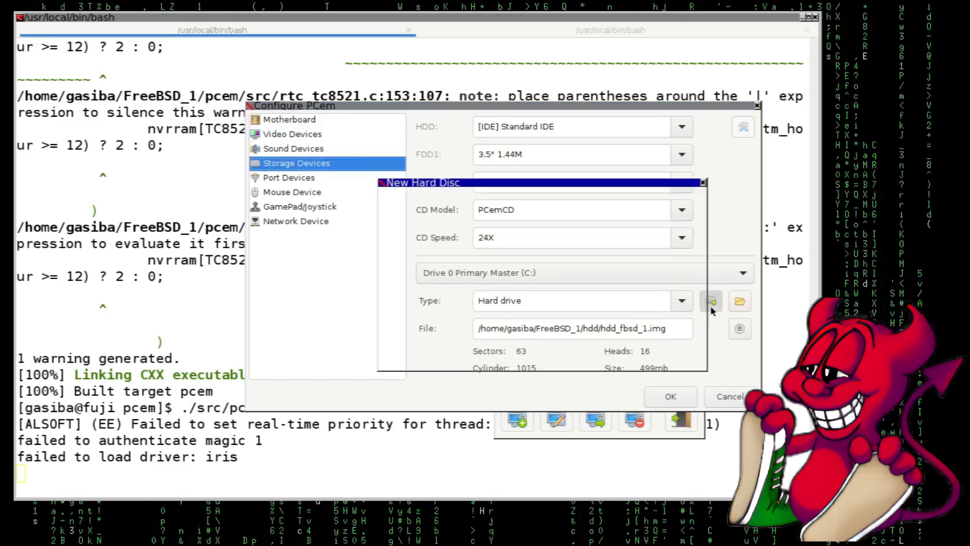
pyautogui.click(688, 227)
pyautogui.doubleClick(425, 288)
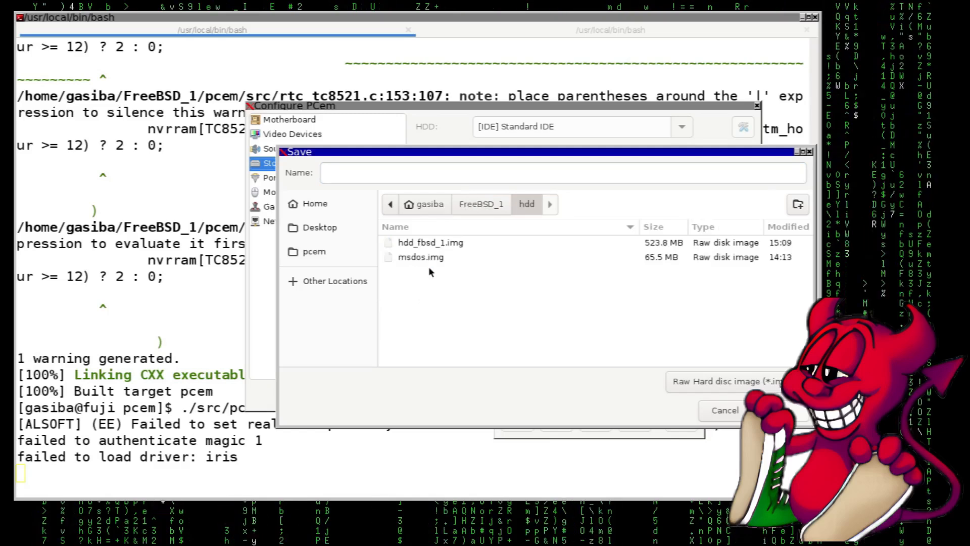
pyautogui.doubleClick(433, 246)
pyautogui.click(632, 329)
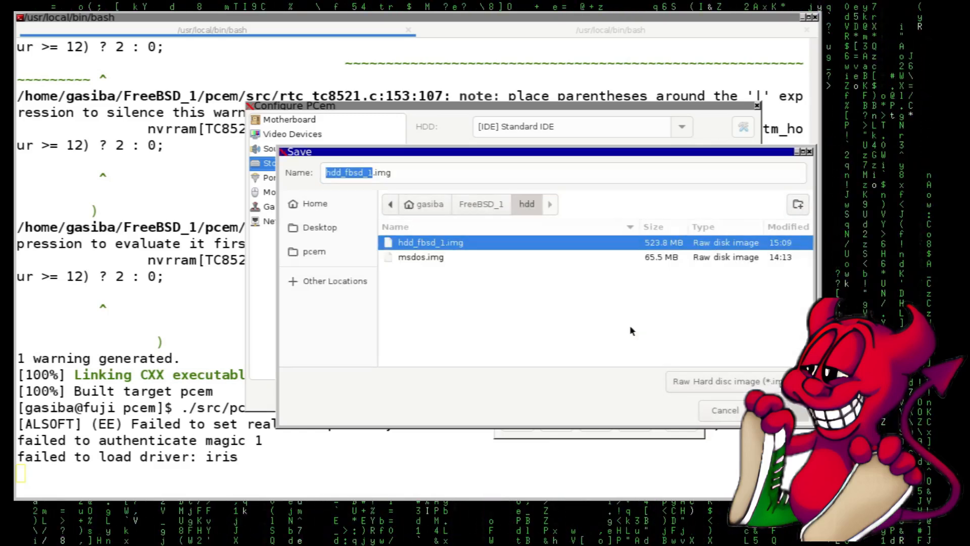
pyautogui.doubleClick(644, 284)
pyautogui.write('20')
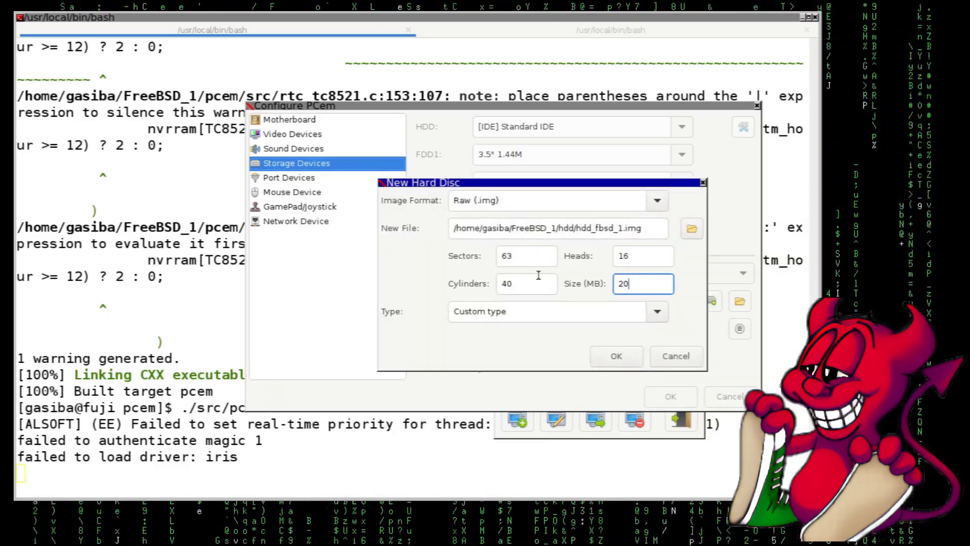
pyautogui.write('48')
pyautogui.press('Tab')
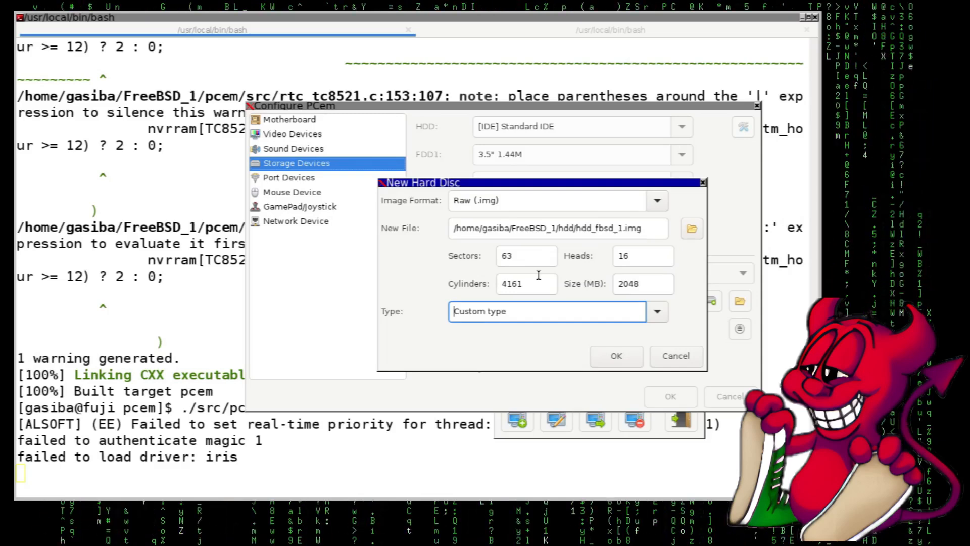
pyautogui.click(616, 356)
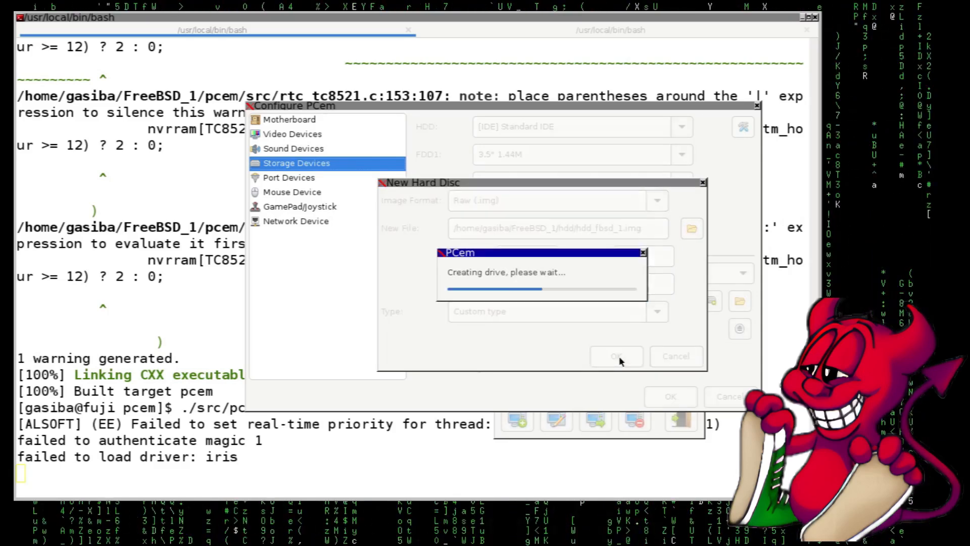
# Step: In the terminal's hdd directory, list the files and delete hdd_fbsd_1.img, then return to the machine configuration
pyautogui.click(465, 29)
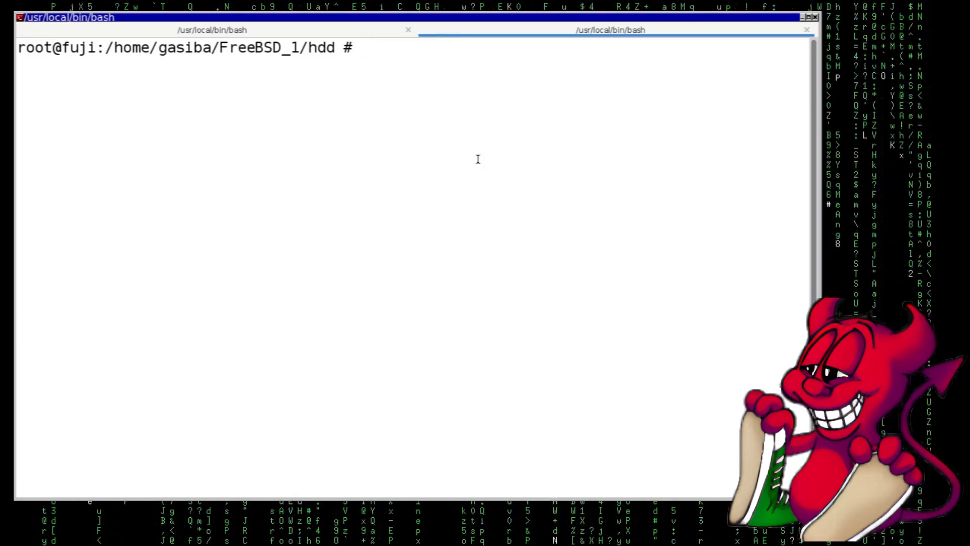
pyautogui.write('ls')
pyautogui.press('Return')
pyautogui.write('rm h')
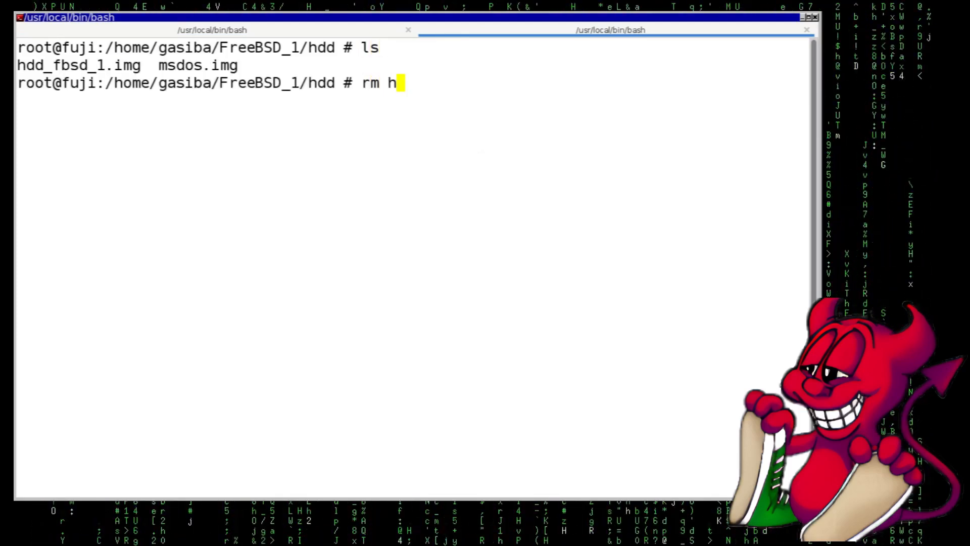
pyautogui.press('Tab')
pyautogui.press('Return')
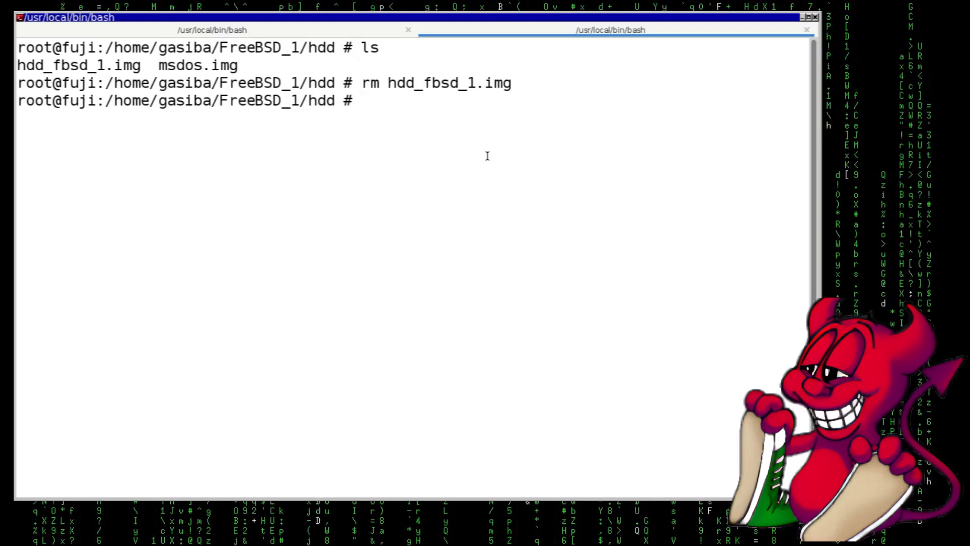
pyautogui.hotkey('alt', 'Tab')
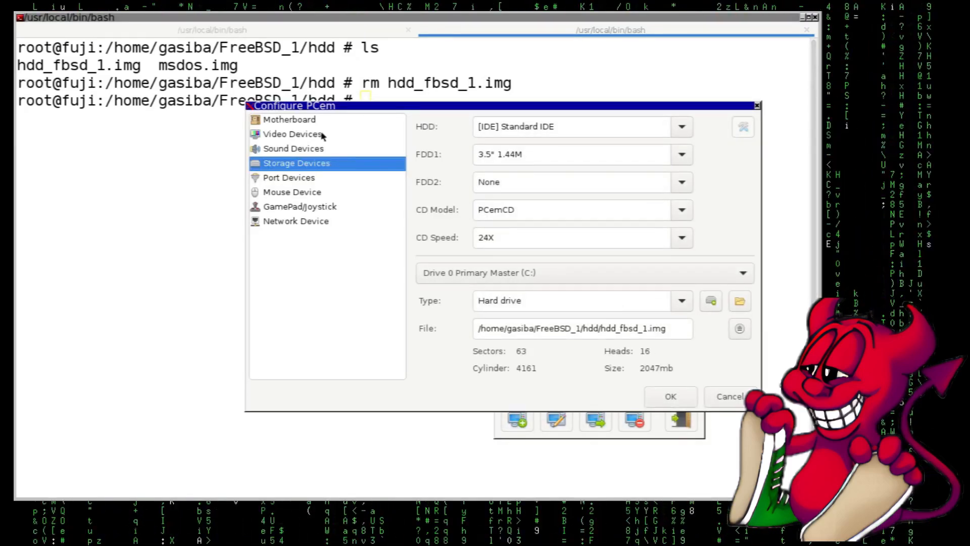
# Step: Start a new raw hard disc image for the primary master drive, naming it hdd_fbsd_1.img in the FreeBSD_1/hdd folder
pyautogui.click(456, 84)
pyautogui.doubleClick(457, 84)
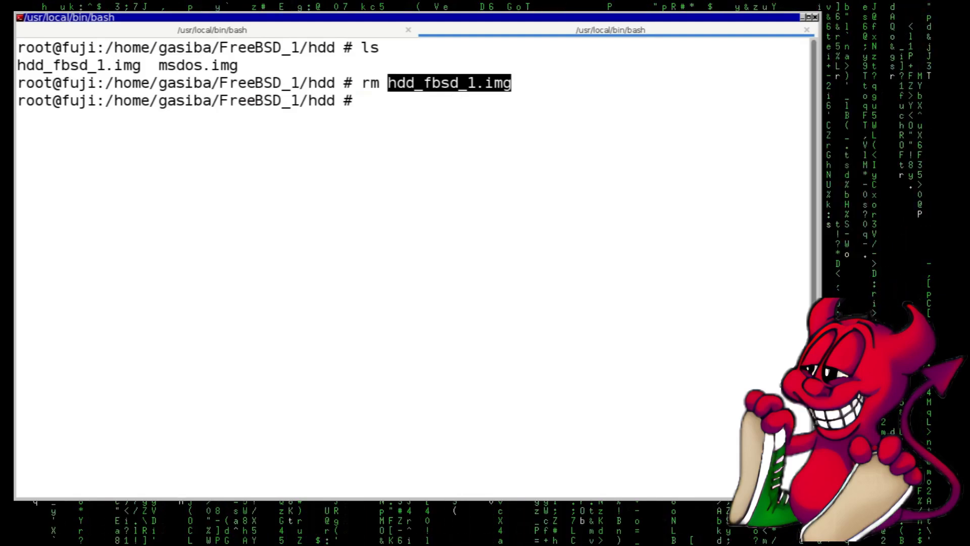
pyautogui.hotkey('alt', 'Tab')
pyautogui.click(709, 302)
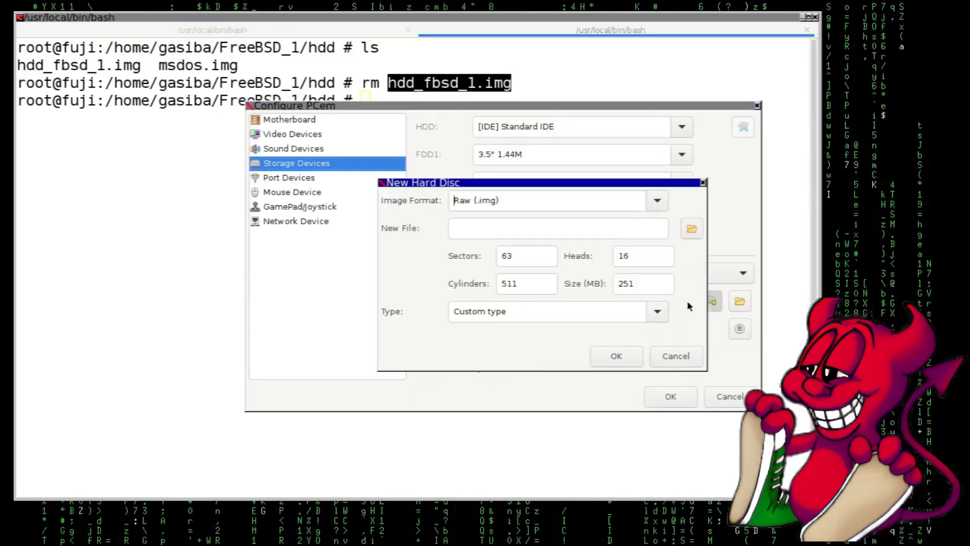
pyautogui.click(692, 228)
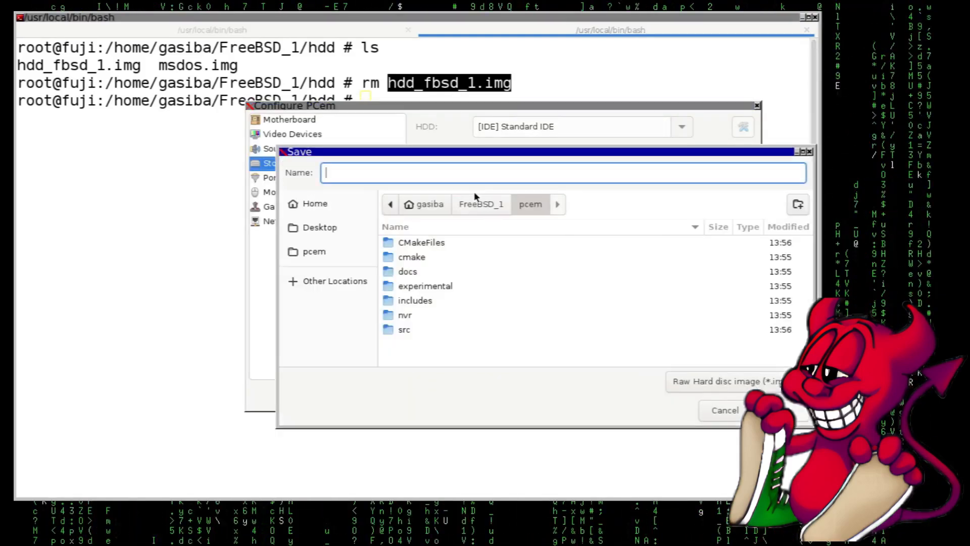
pyautogui.write('hdd_fbsd_1.img')
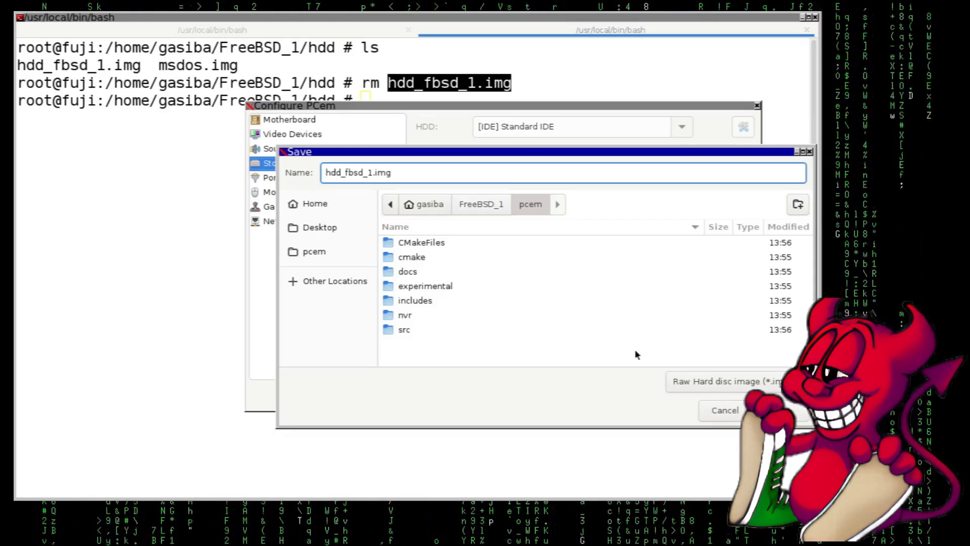
pyautogui.click(494, 209)
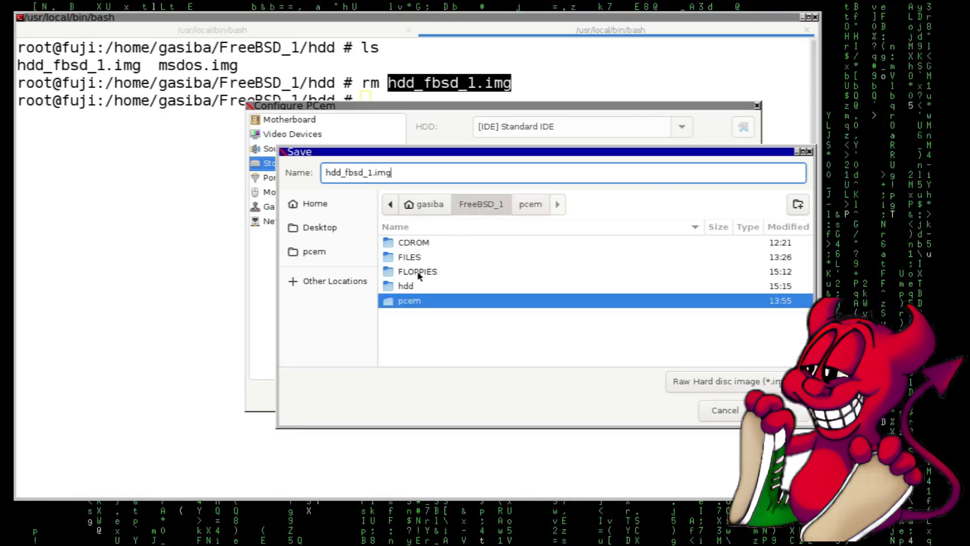
pyautogui.doubleClick(410, 286)
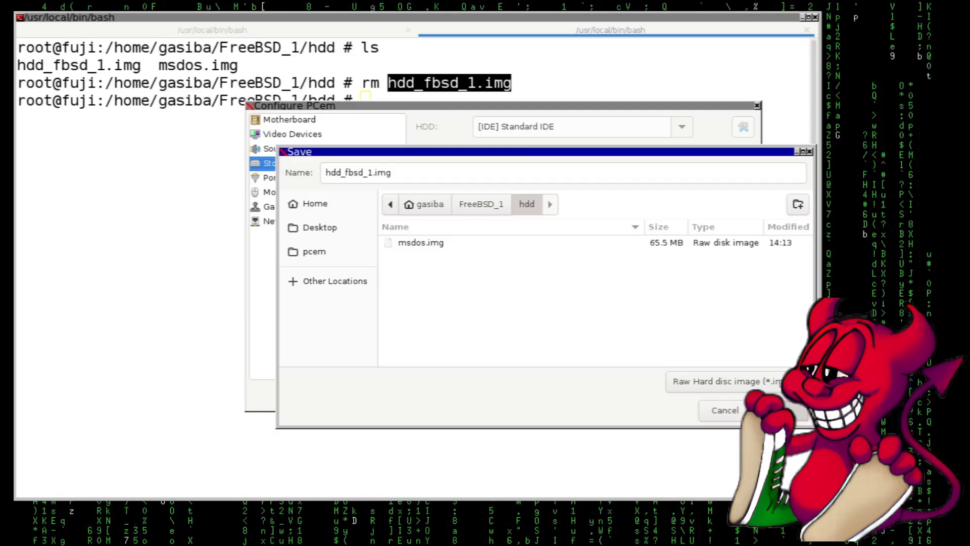
pyautogui.press('Return')
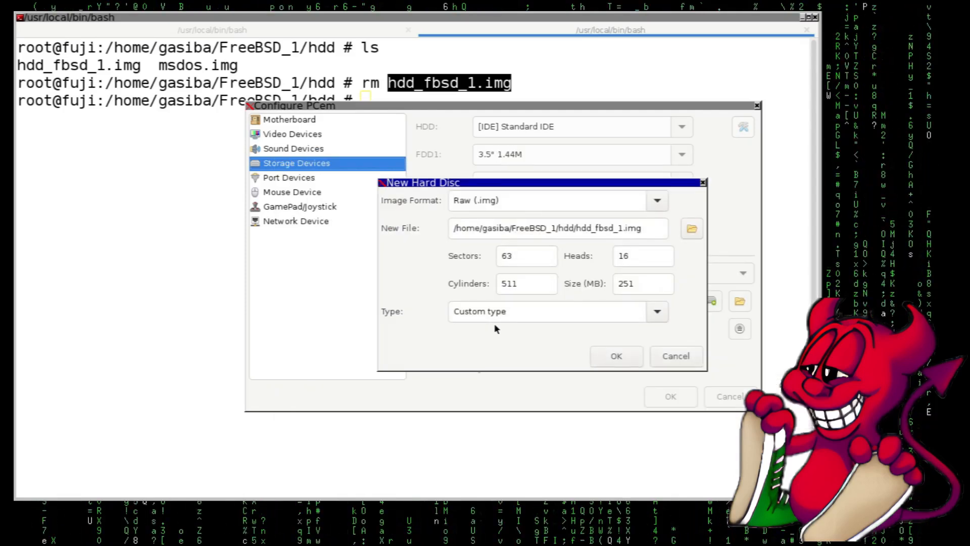
# Step: Set the new hard disc's size to 2048 MB and create the drive image
pyautogui.doubleClick(652, 279)
pyautogui.write('2048')
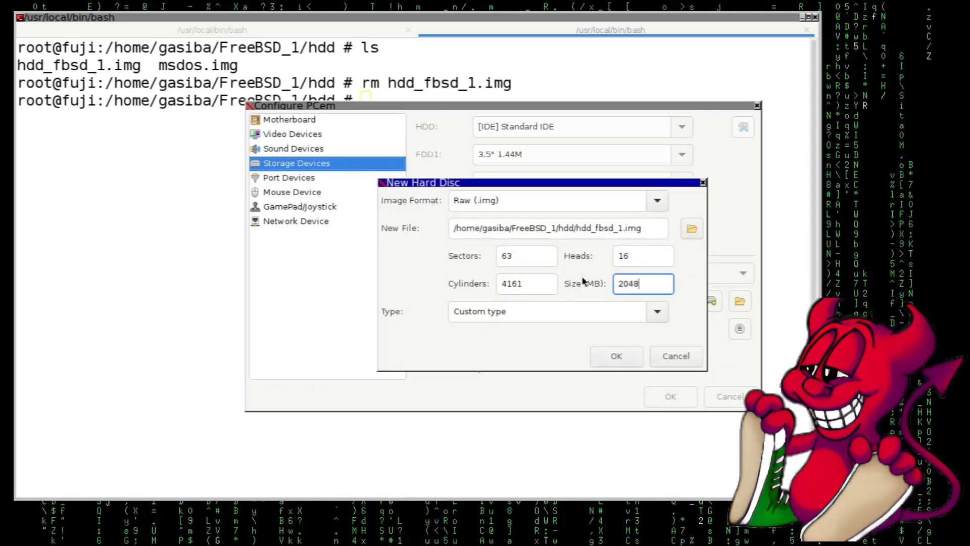
pyautogui.click(606, 354)
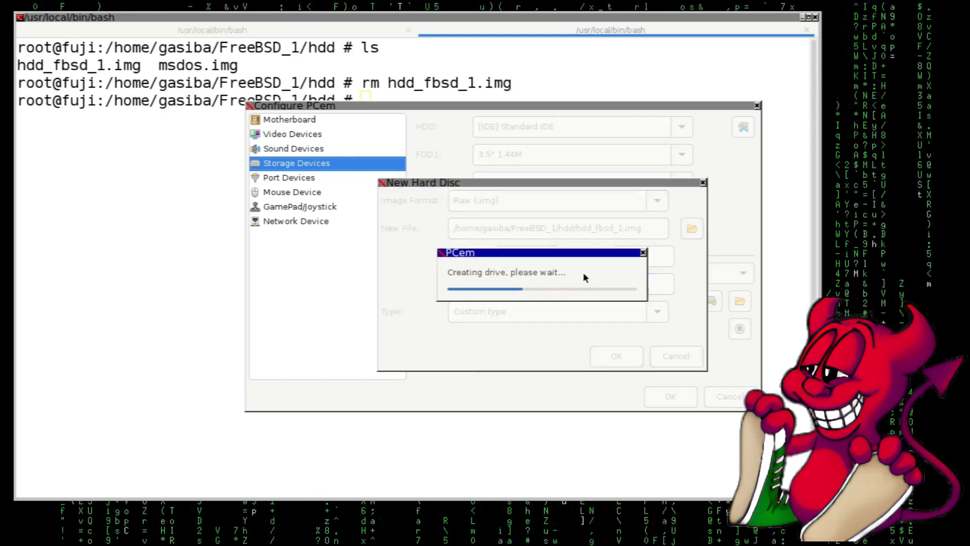
pyautogui.click(560, 302)
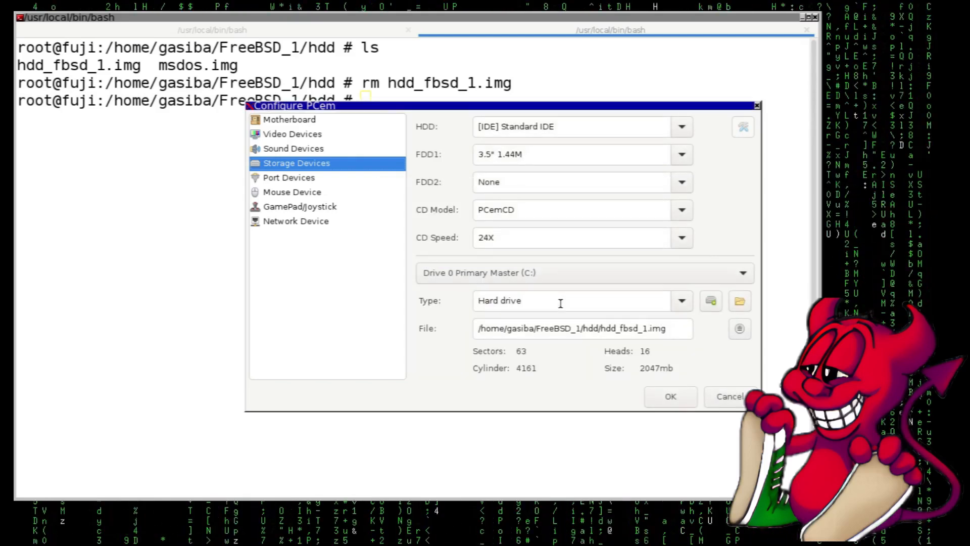
# Step: Set the network device to Novell NE2000, keeping address 0x300 and IRQ 5, and save the machine configuration
pyautogui.click(299, 181)
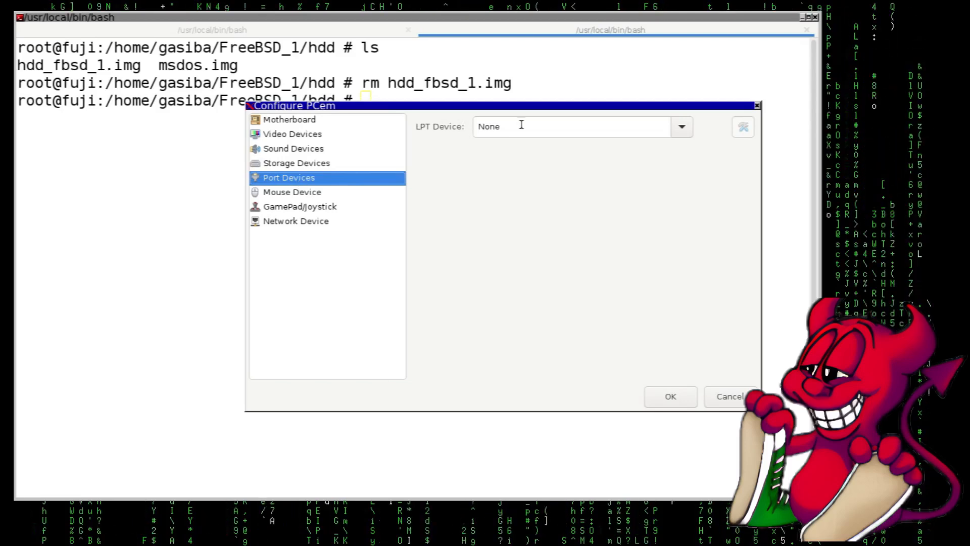
pyautogui.click(278, 193)
pyautogui.click(317, 208)
pyautogui.click(316, 222)
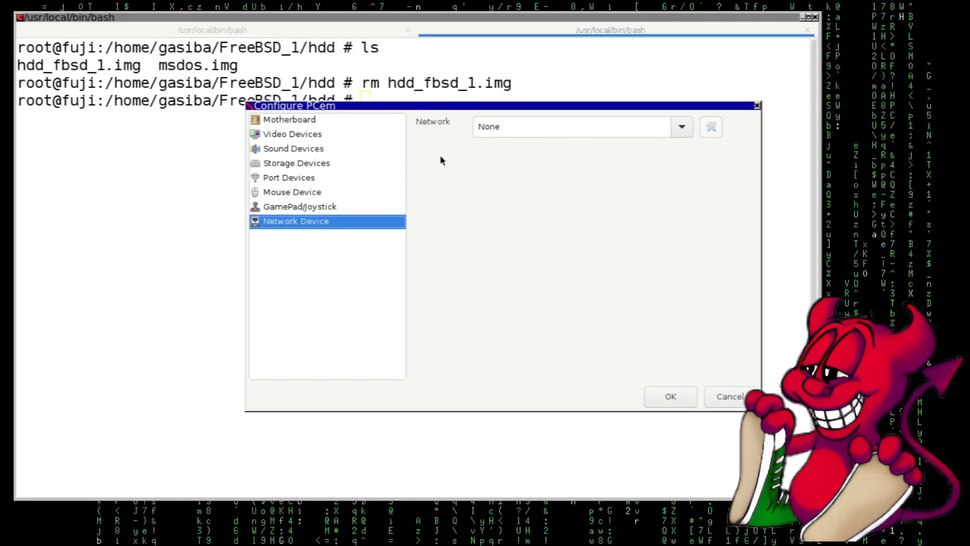
pyautogui.click(677, 127)
pyautogui.click(513, 167)
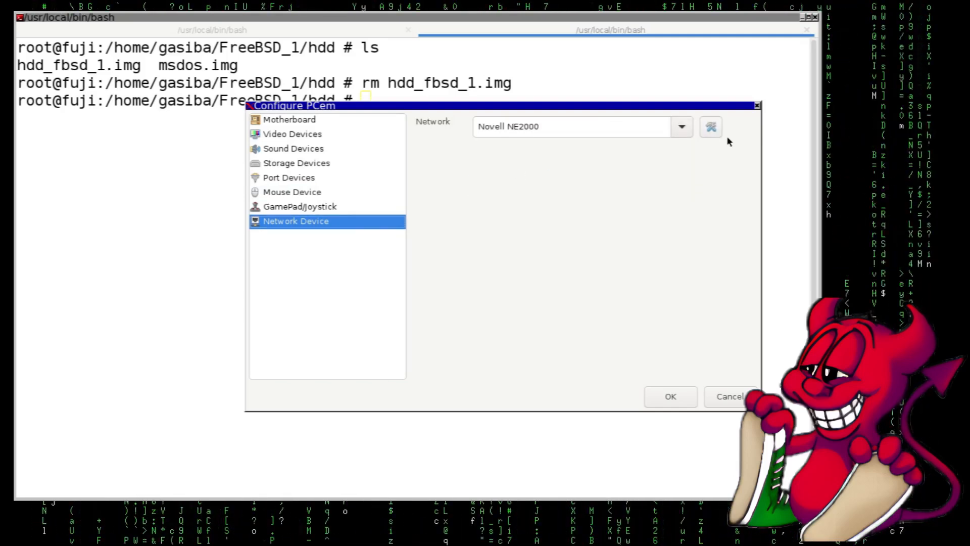
pyautogui.click(711, 127)
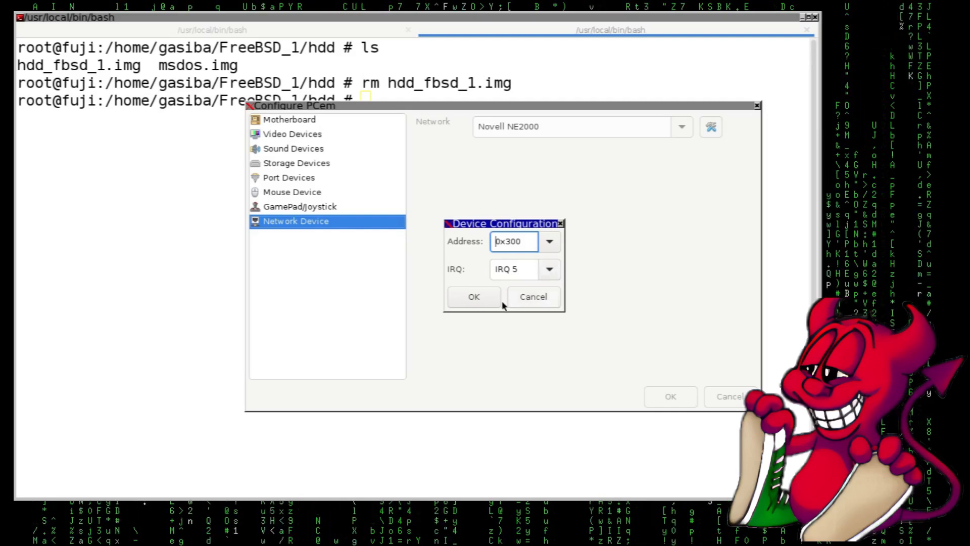
pyautogui.click(475, 298)
pyautogui.press('Return')
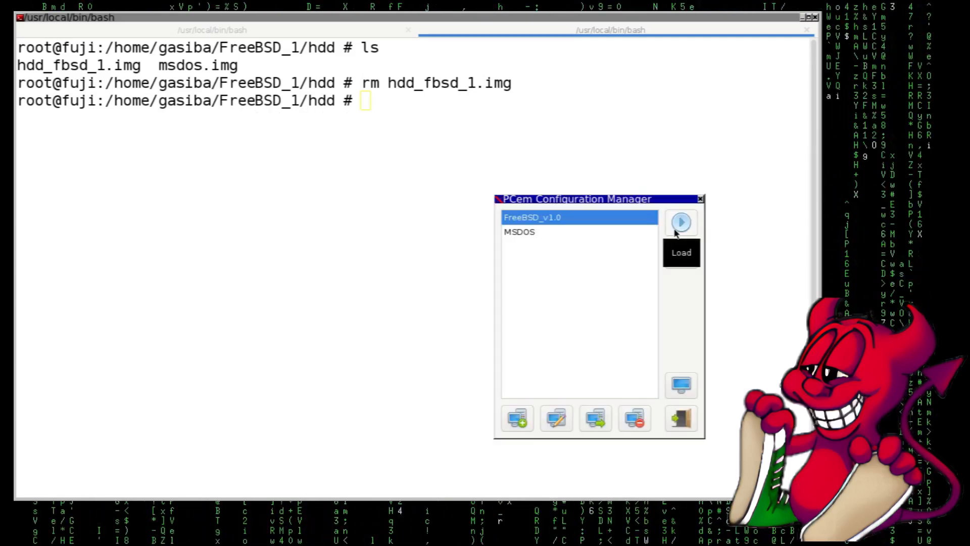
# Step: Load the FreeBSD_v1.0 machine, enter its BIOS setup and run IDE HDD auto detection
pyautogui.click(677, 229)
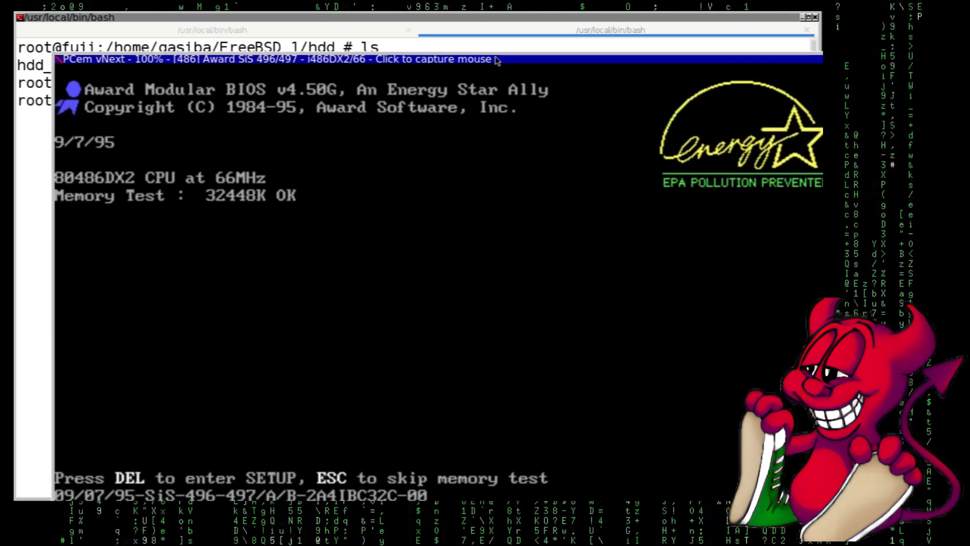
pyautogui.press('Delete')
pyautogui.press('Up')
pyautogui.press('Up')
pyautogui.press('Up')
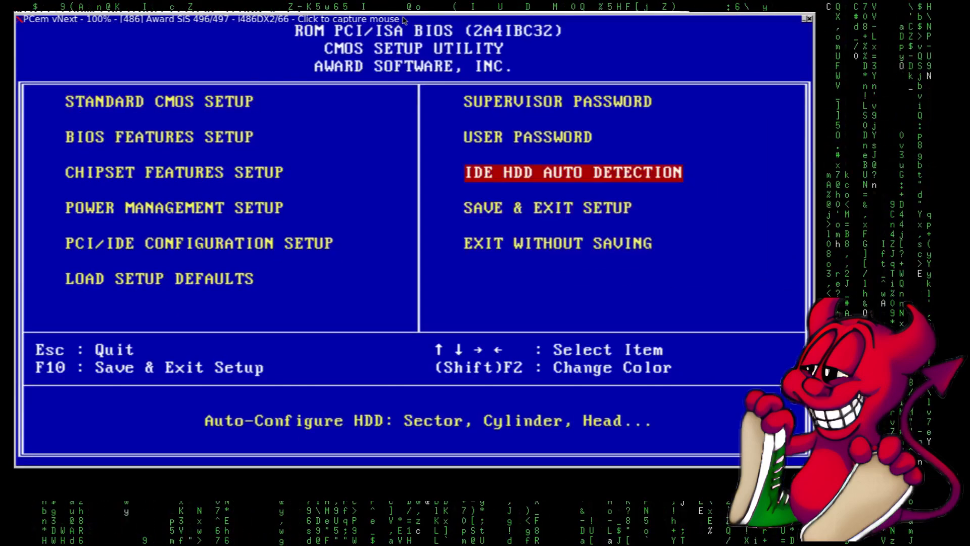
pyautogui.press('Return')
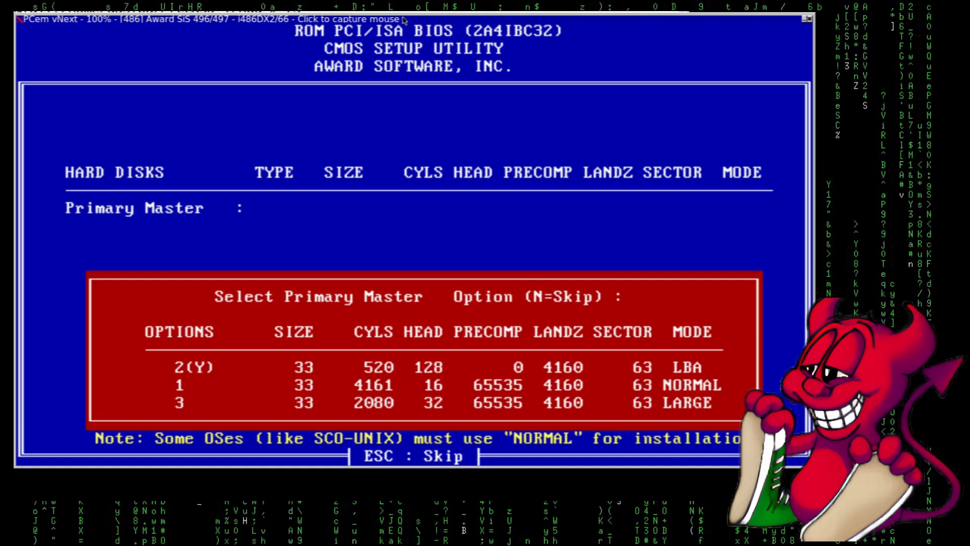
# Step: Choose option 1 (NORMAL mode) for the primary master and accept the prompts for the remaining drives
pyautogui.write('1')
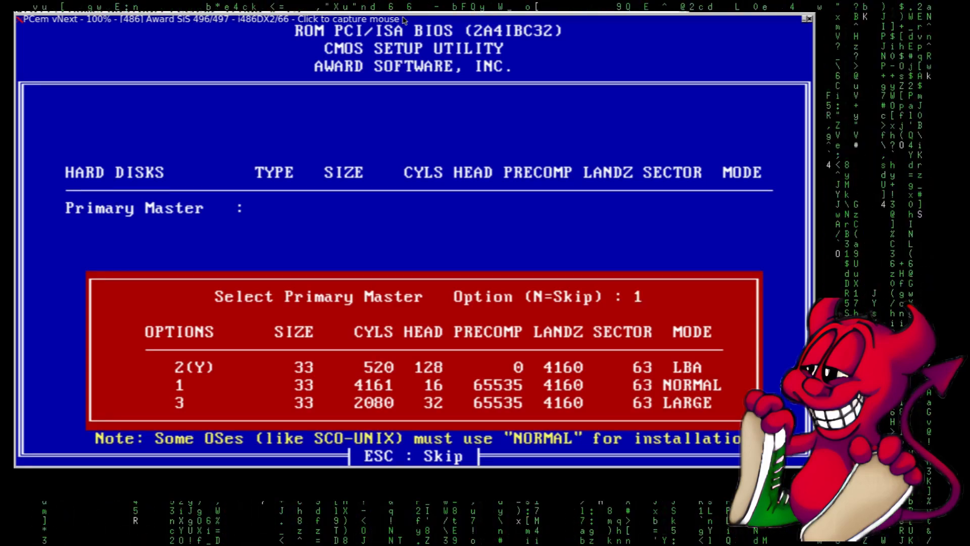
pyautogui.press('Return')
pyautogui.press('Return')
pyautogui.press('Return')
pyautogui.press('Return')
# Step: Review the Standard CMOS hard disk and floppy entries and the boot options in BIOS Features Setup
pyautogui.press('Down')
pyautogui.press('Down')
pyautogui.press('Down')
pyautogui.press('Return')
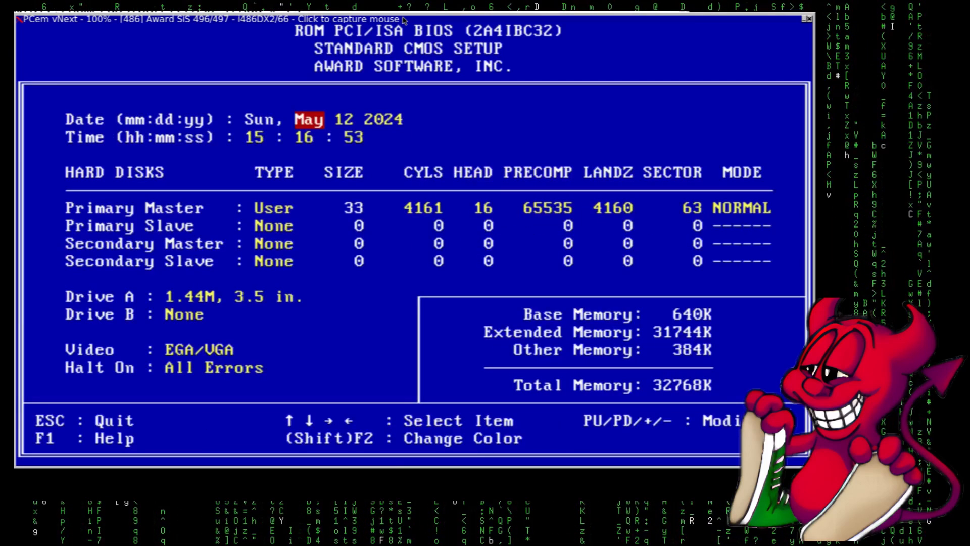
pyautogui.press('Escape')
pyautogui.press('Down')
pyautogui.press('Return')
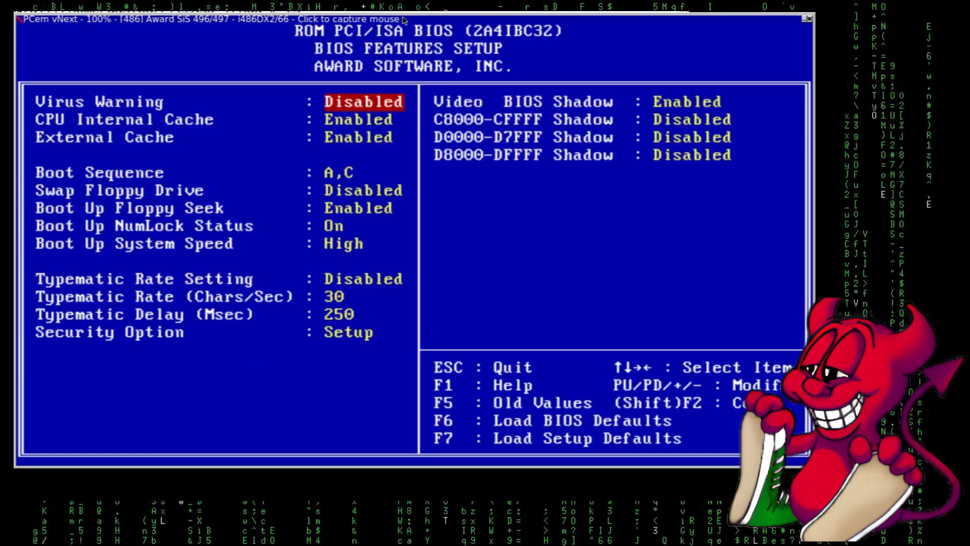
pyautogui.press('Down')
pyautogui.press('Down')
pyautogui.press('Down')
pyautogui.press('Down')
pyautogui.press('Down')
pyautogui.press('Down')
pyautogui.press('Down')
pyautogui.press('Down')
pyautogui.press('Escape')
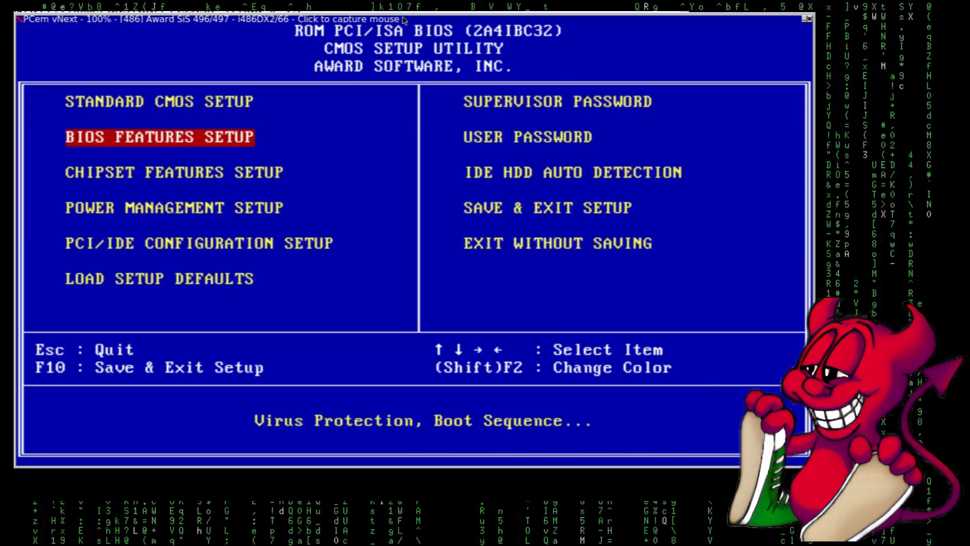
# Step: Review the chipset, power management and PCI/IDE configuration settings, returning to the main BIOS setup screen
pyautogui.press('Down')
pyautogui.press('Return')
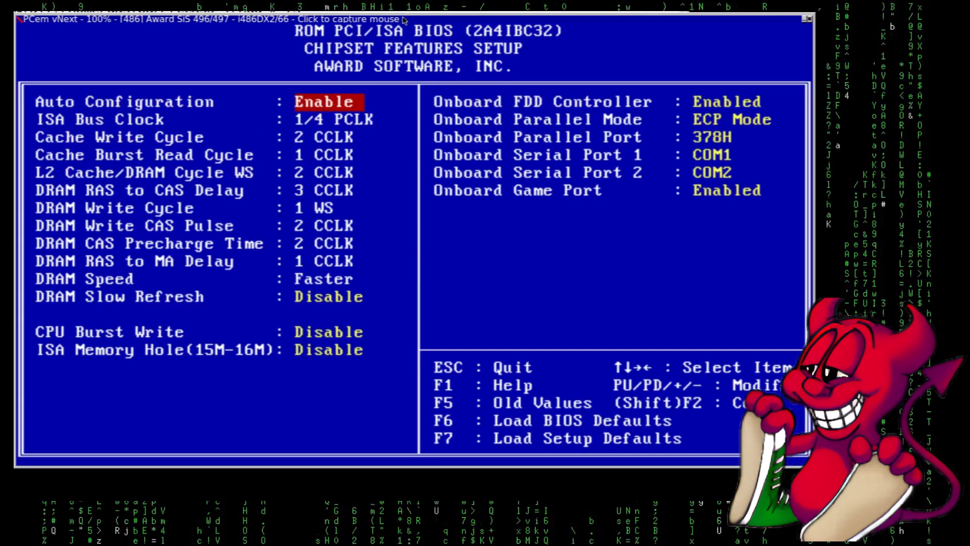
pyautogui.press('Escape')
pyautogui.press('Down')
pyautogui.press('Return')
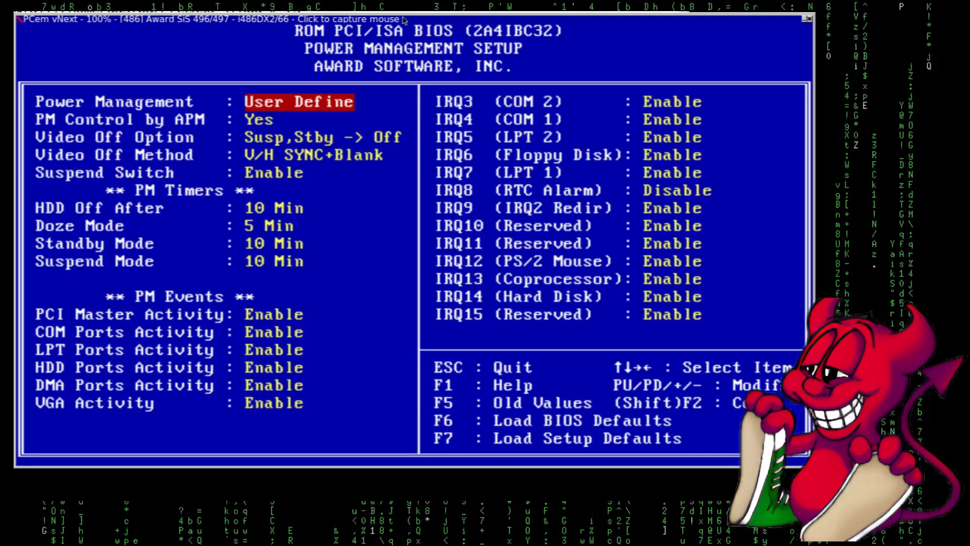
pyautogui.press('Escape')
pyautogui.press('Down')
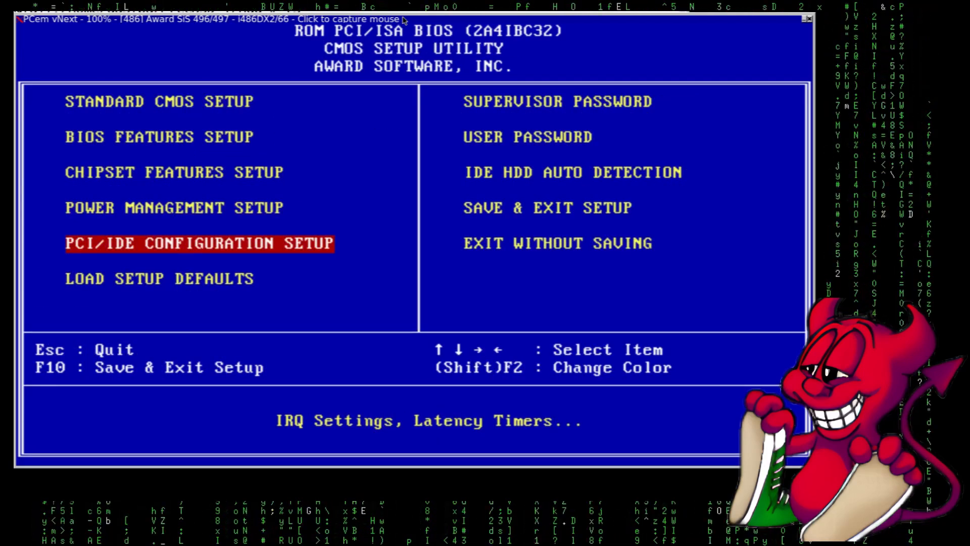
pyautogui.press('Return')
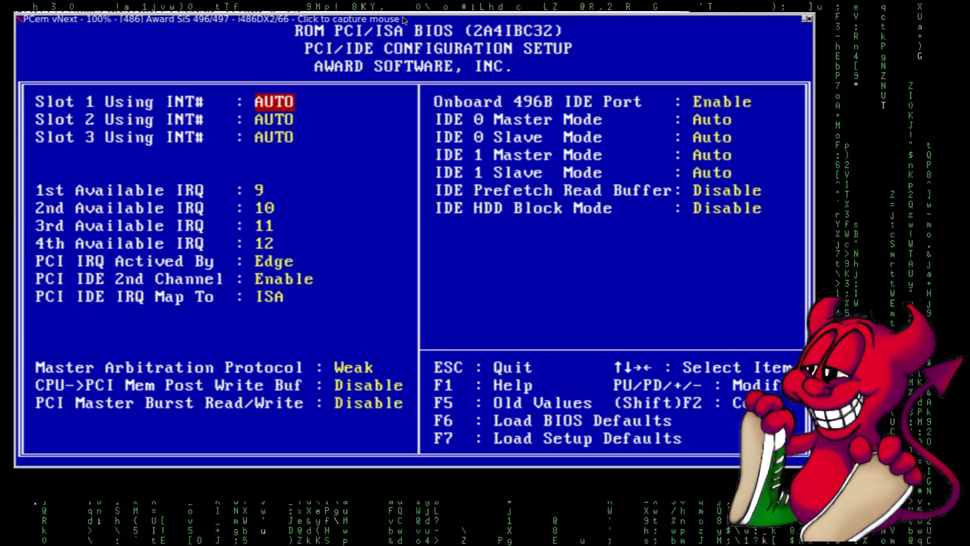
pyautogui.press('Down')
pyautogui.press('Down')
pyautogui.press('Down')
pyautogui.press('Down')
pyautogui.press('Down')
pyautogui.press('Down')
pyautogui.press('Down')
pyautogui.press('Down')
pyautogui.press('Down')
pyautogui.press('Down')
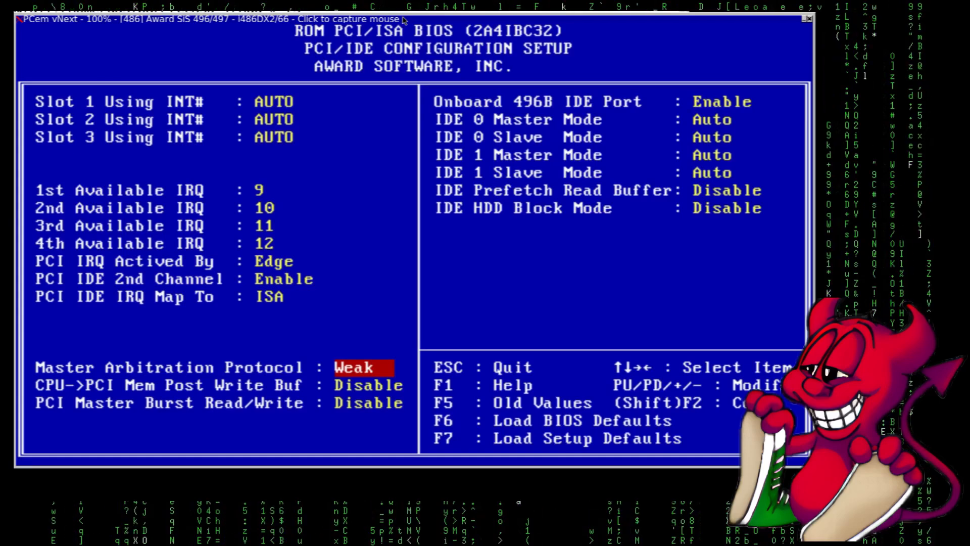
pyautogui.press('Escape')
# Step: Insert kcopy_ah.img from the FreeBSD_1/FLOPPIES folder into drive A, and save the BIOS settings to CMOS and exit setup
pyautogui.press('F10')
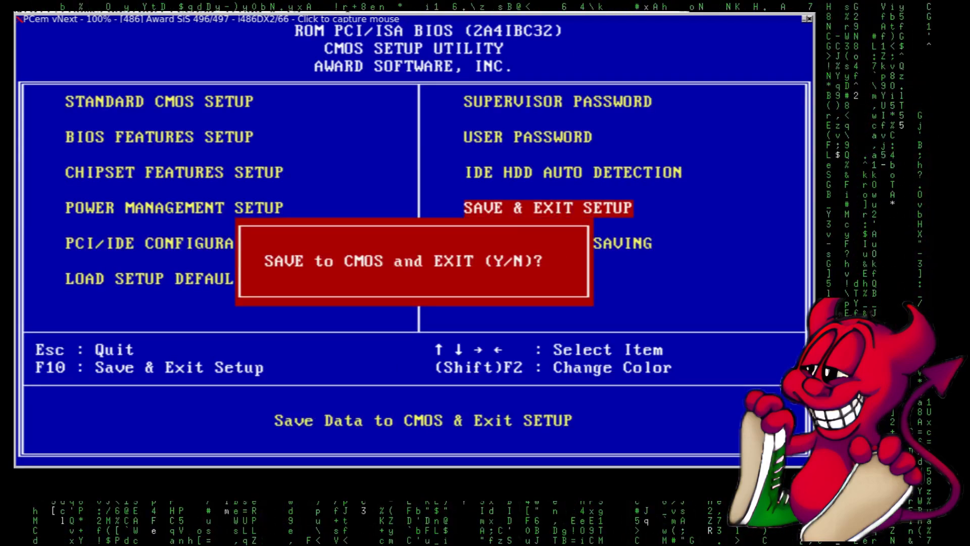
pyautogui.rightClick(386, 131)
pyautogui.moveTo(408, 151)
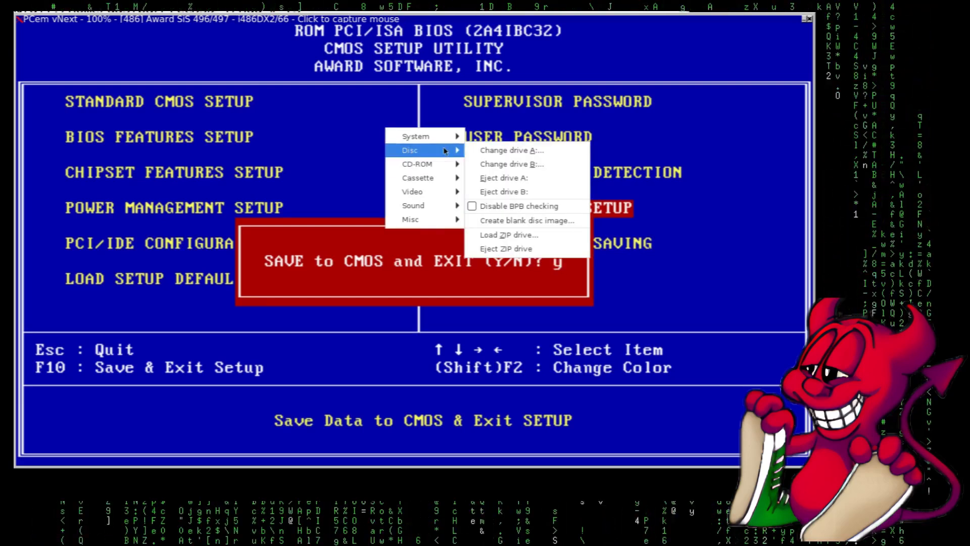
pyautogui.click(502, 166)
pyautogui.moveTo(643, 291); pyautogui.dragTo(371, 101)
pyautogui.click(460, 120)
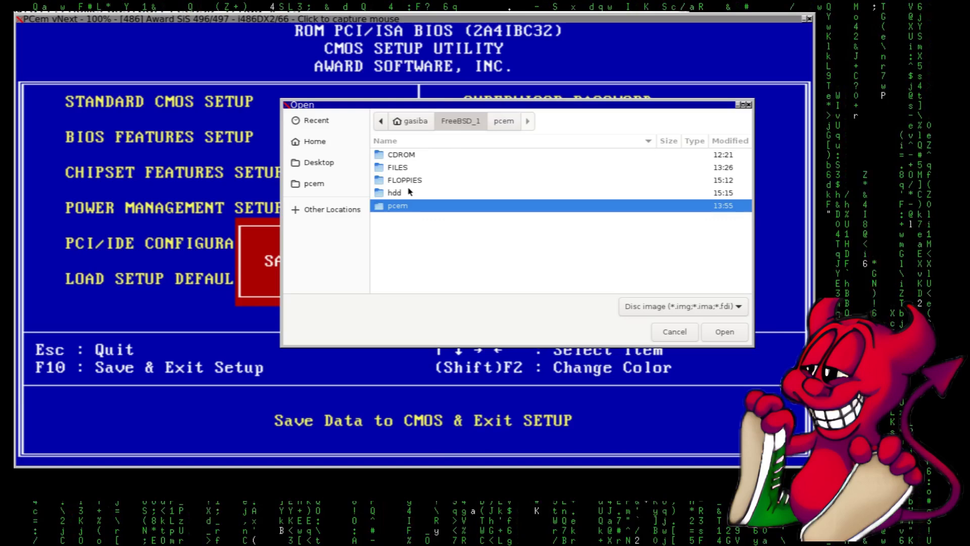
pyautogui.doubleClick(407, 182)
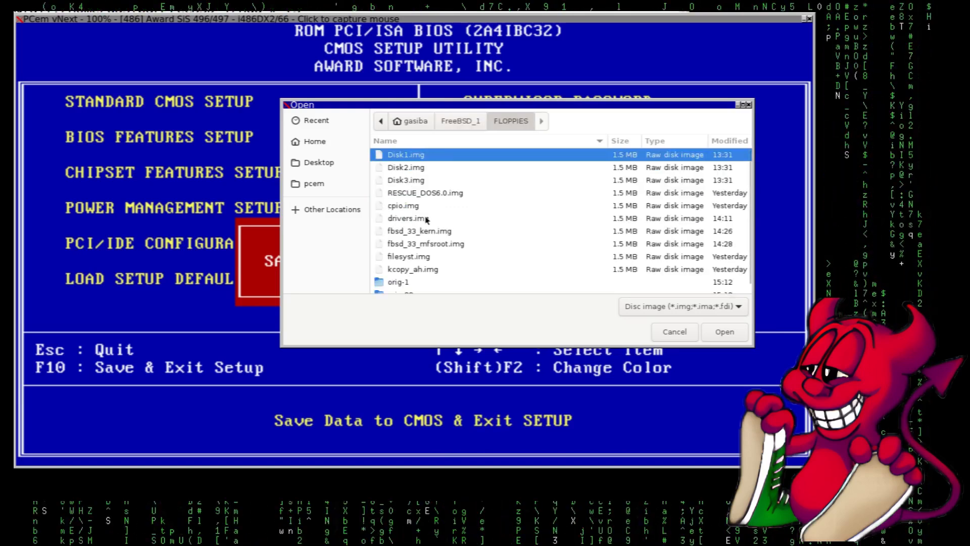
pyautogui.click(399, 272)
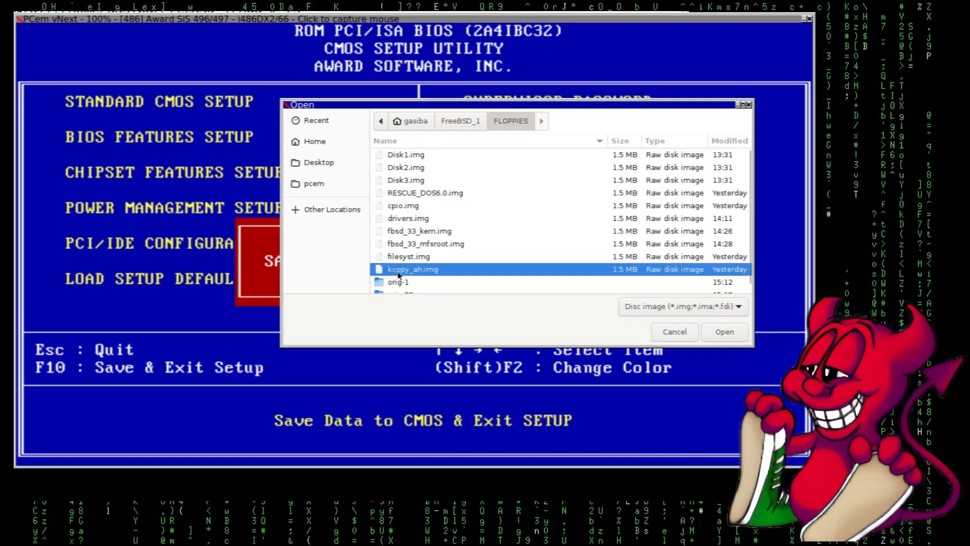
pyautogui.click(723, 336)
pyautogui.press('Return')
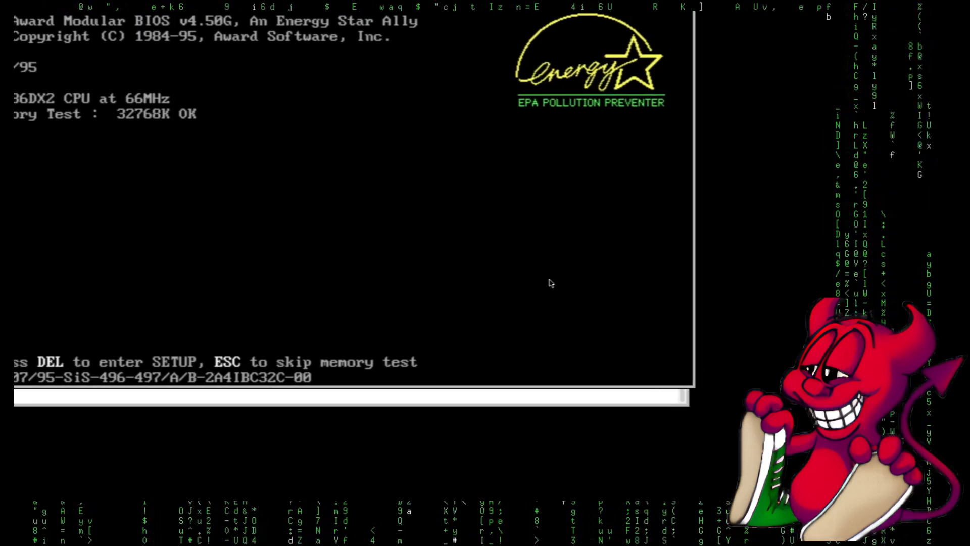
# Step: Move the PCem Machine status window out of the way and bring the emulator display fully into view
pyautogui.hotkey('alt', 'Tab')
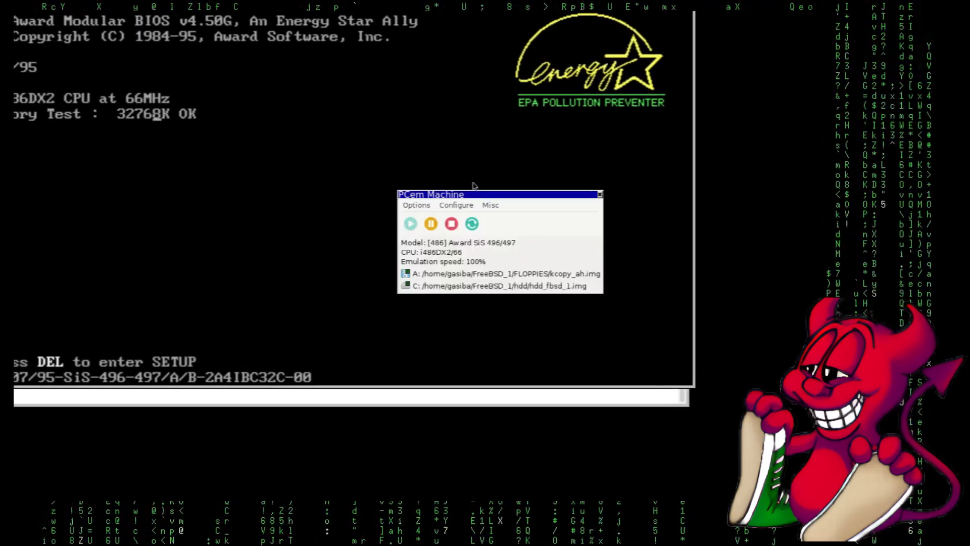
pyautogui.moveTo(483, 197); pyautogui.dragTo(862, 463)
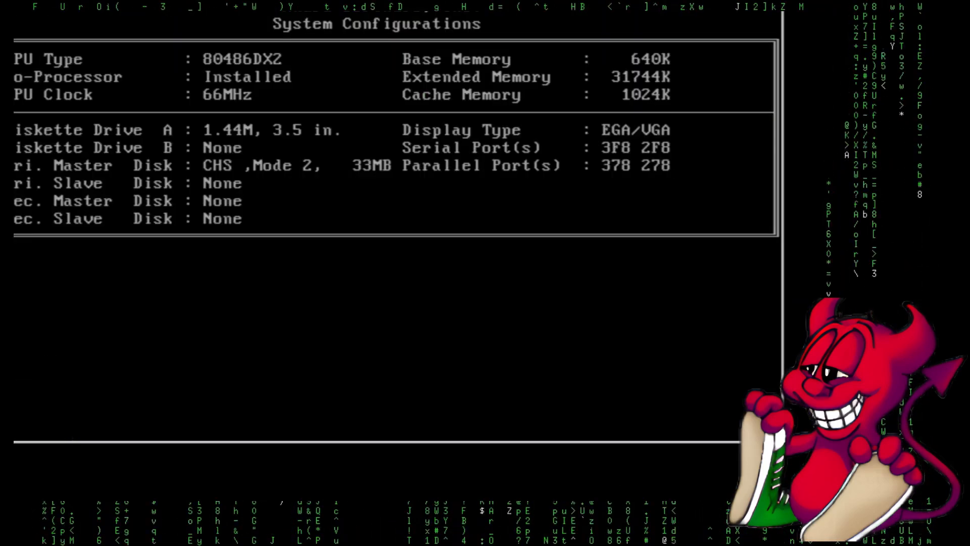
pyautogui.moveTo(608, 114); pyautogui.dragTo(645, 146)
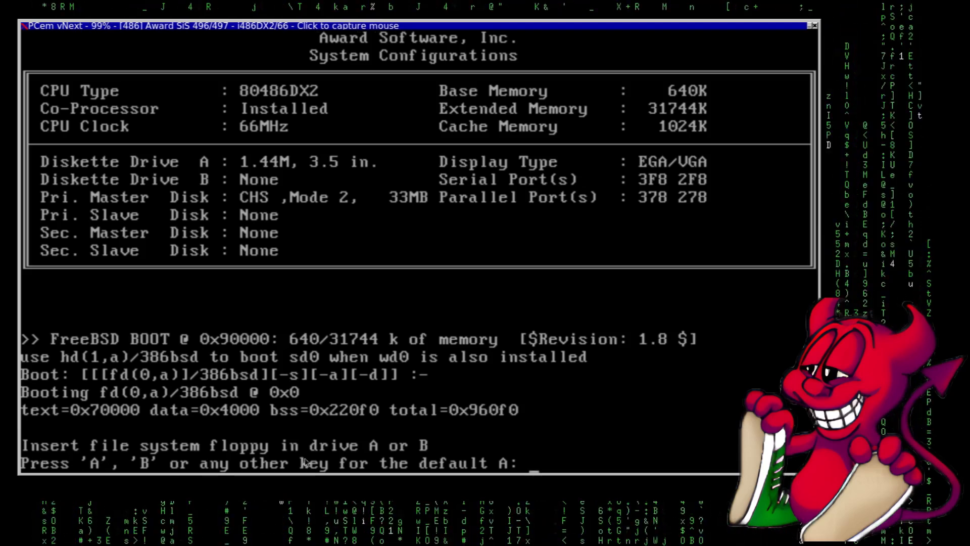
# Step: Swap the floppy in drive A for filesyst.img and continue booting from the default drive A
pyautogui.rightClick(353, 204)
pyautogui.moveTo(379, 223)
pyautogui.click(478, 224)
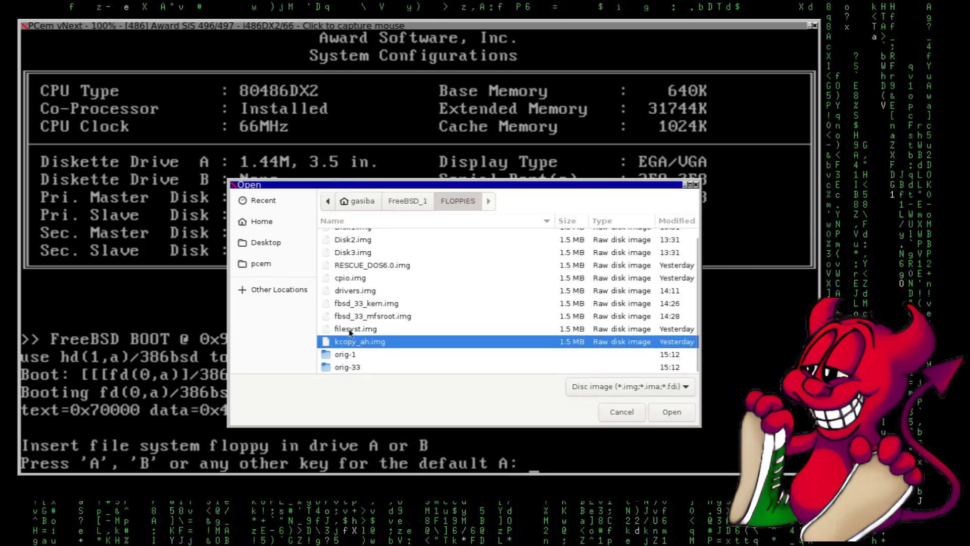
pyautogui.click(350, 330)
pyautogui.click(664, 413)
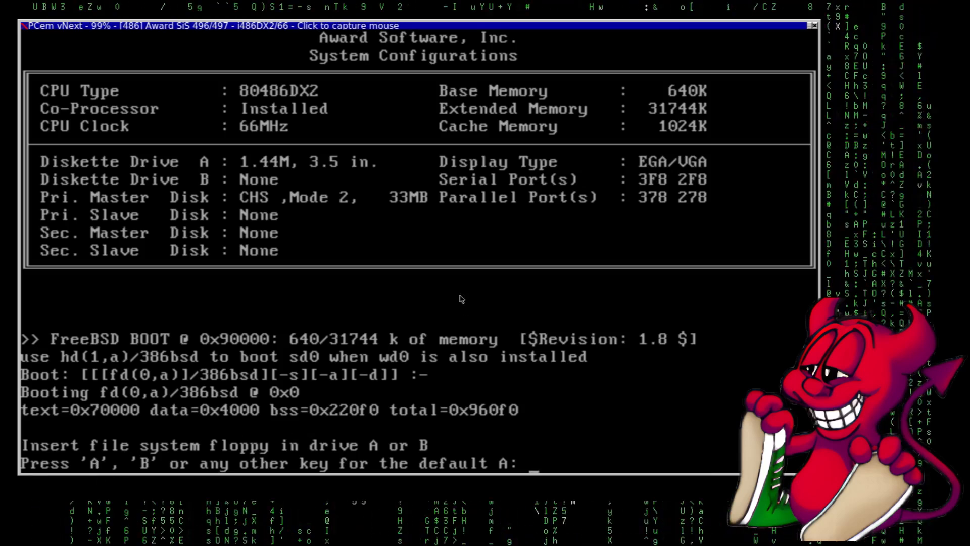
pyautogui.press('Return')
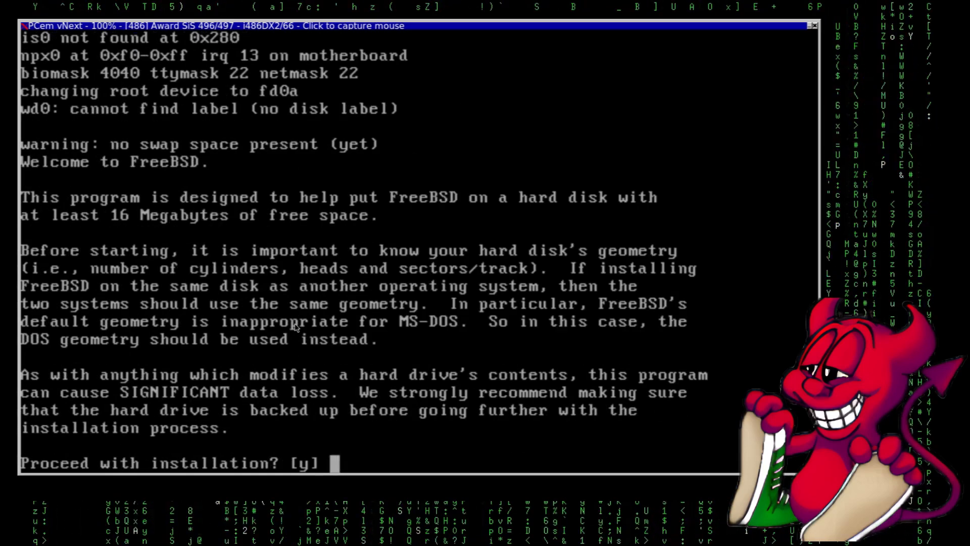
# Step: Proceed with the FreeBSD installation, accepting the IDE drive type and the default disk label name mfr_model
pyautogui.press('Return')
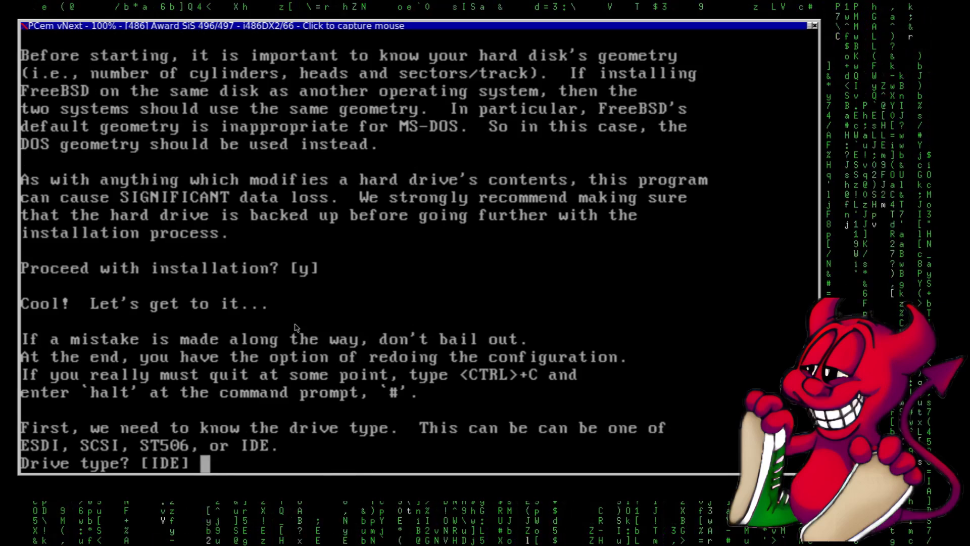
pyautogui.press('Return')
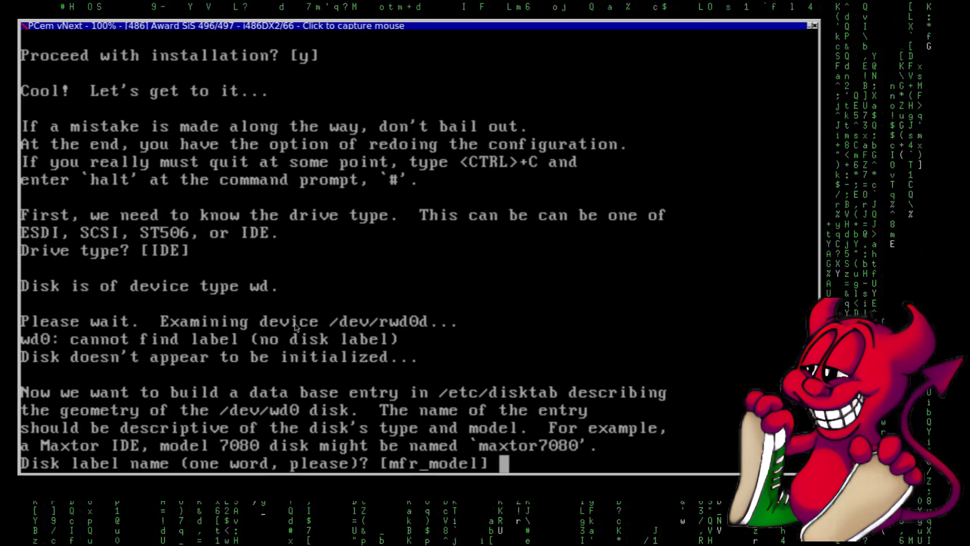
pyautogui.press('Return')
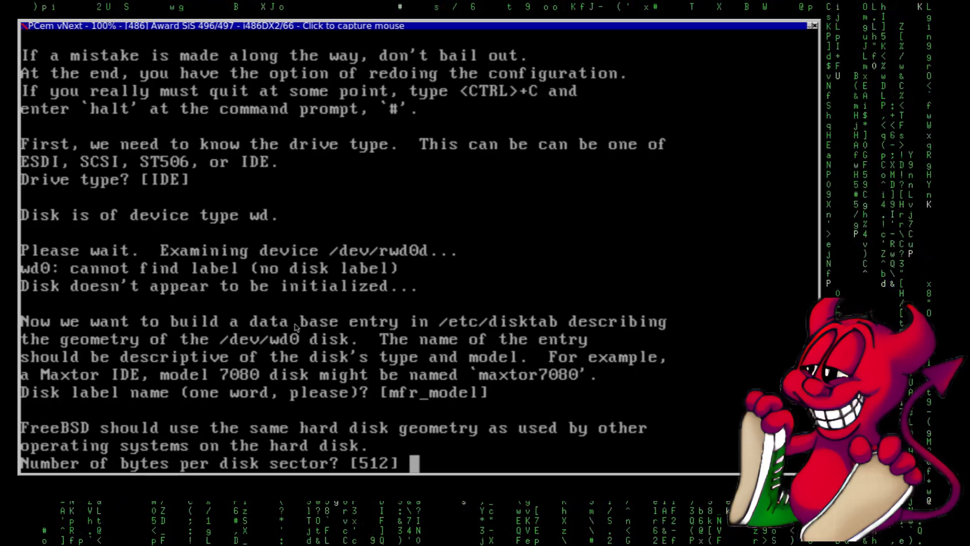
# Step: Accept the default disk geometry of 512 bytes per sector, 4161 cylinders, 16 heads and 63 sectors
pyautogui.press('Return')
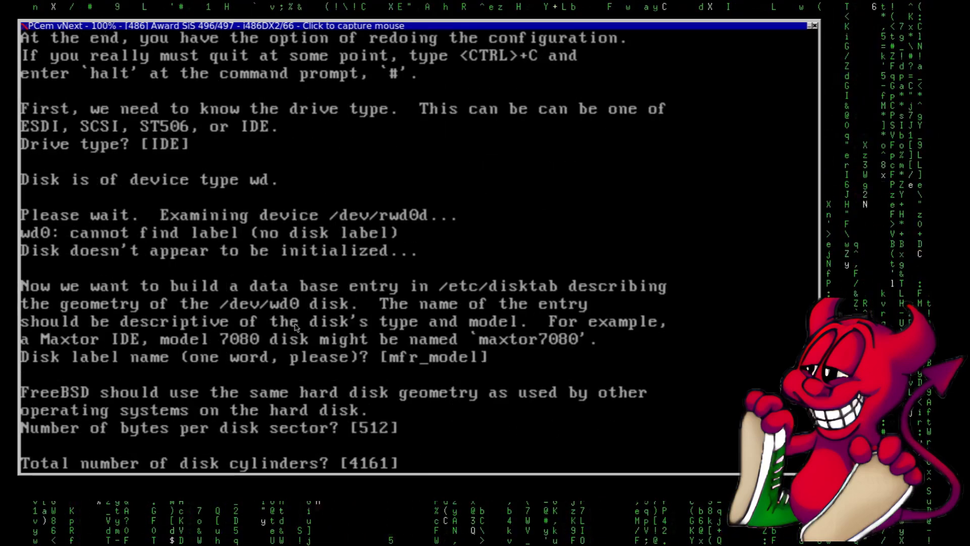
pyautogui.press('Return')
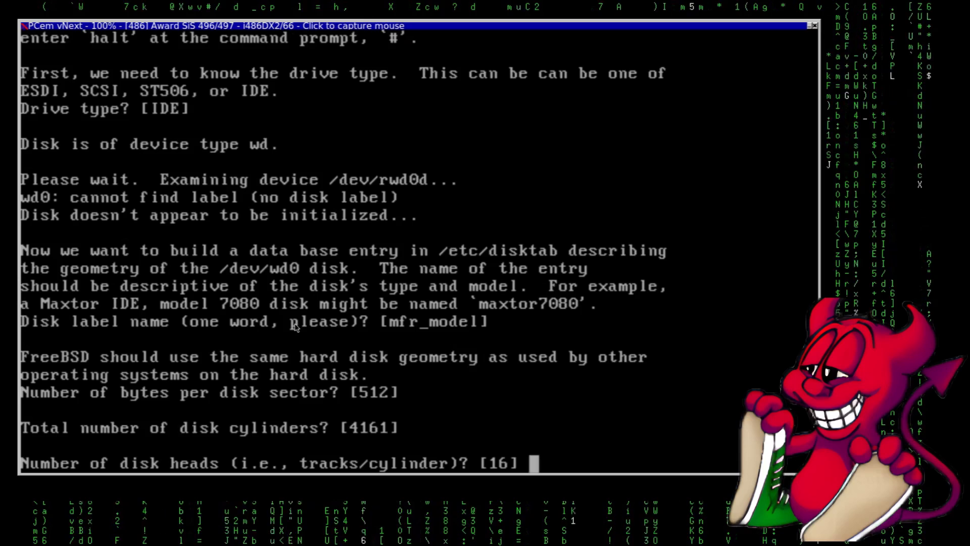
pyautogui.press('Return')
pyautogui.press('Return')
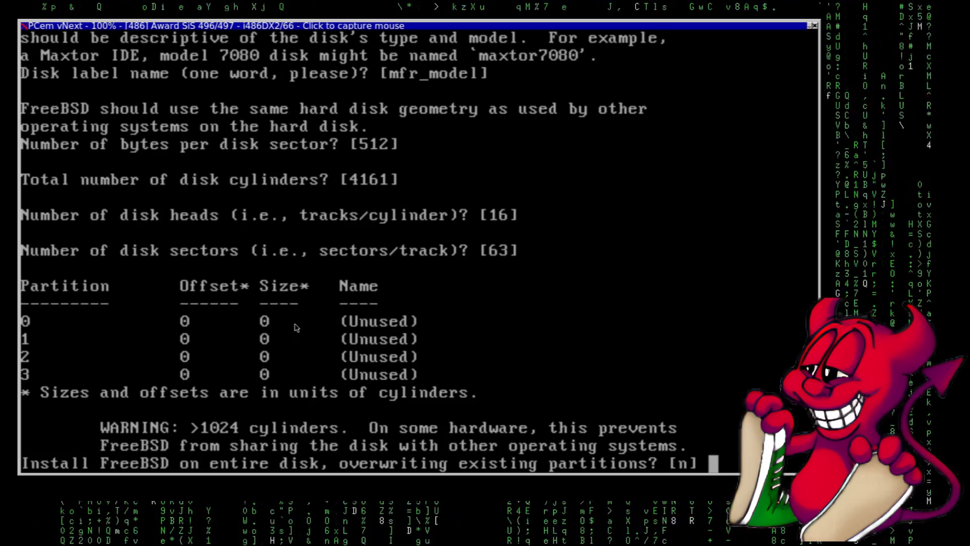
# Step: Choose to install FreeBSD on the entire disk, overwriting existing partitions, and accept a total size of 4161 cylinders
pyautogui.write('y')
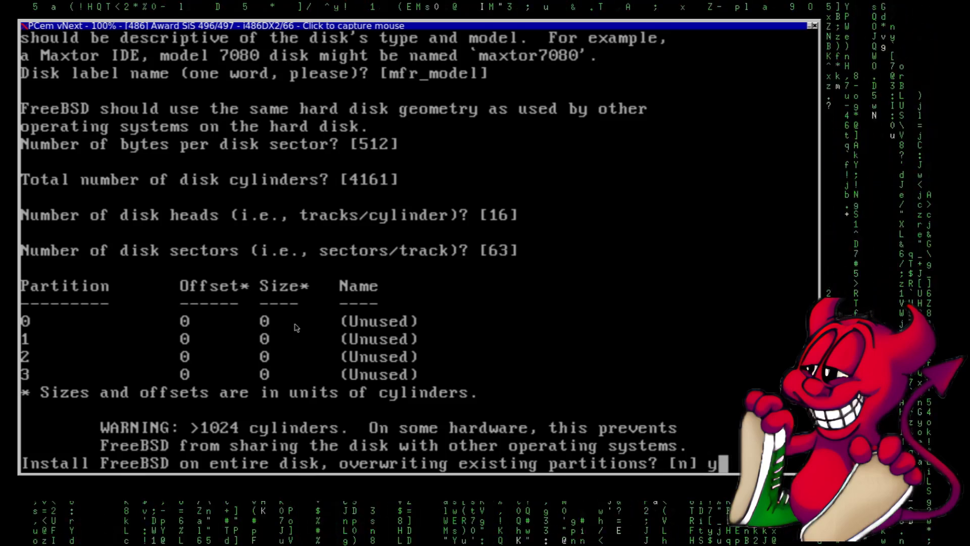
pyautogui.press('Return')
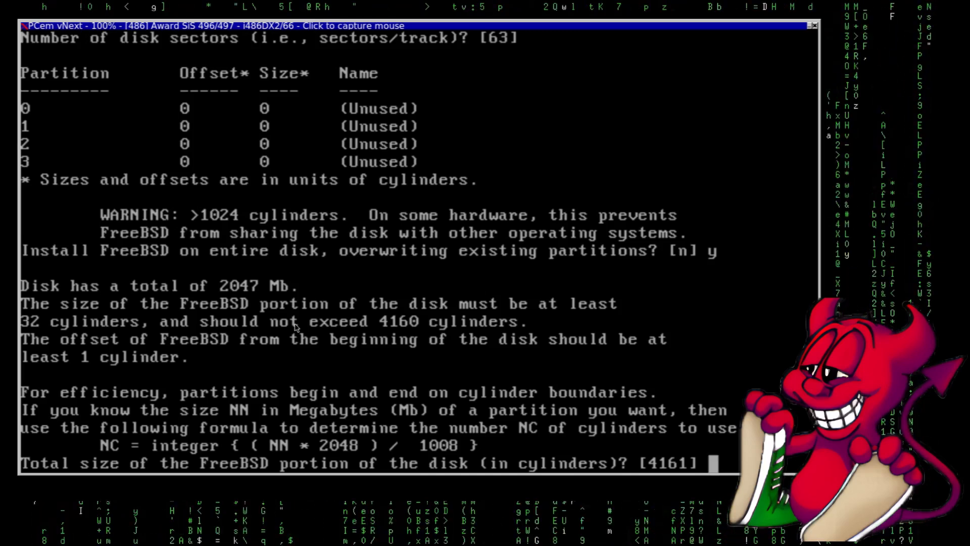
pyautogui.press('Return')
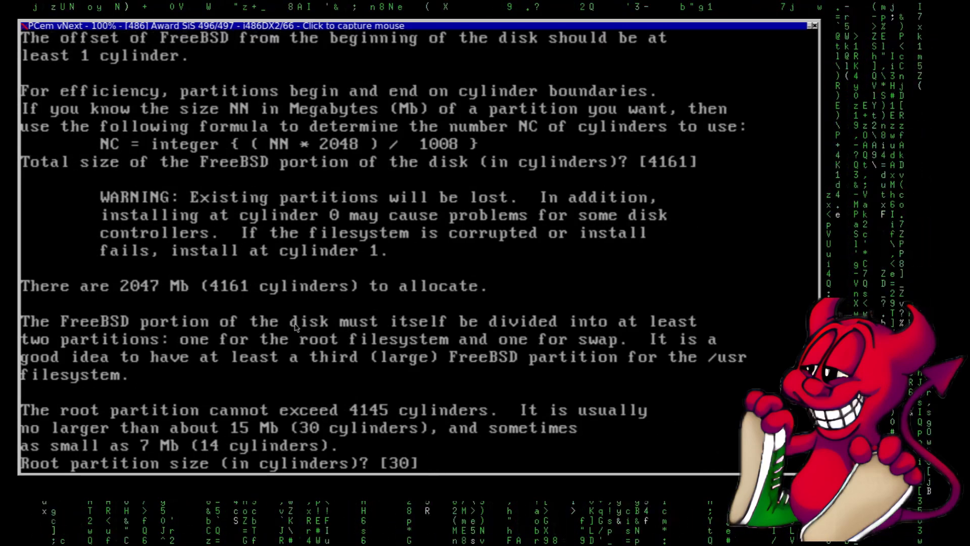
# Step: Accept the default 30-cylinder root, blocking factor 2 and 68-cylinder swap, with the remaining 4063 cylinders mounted on usr
pyautogui.press('Return')
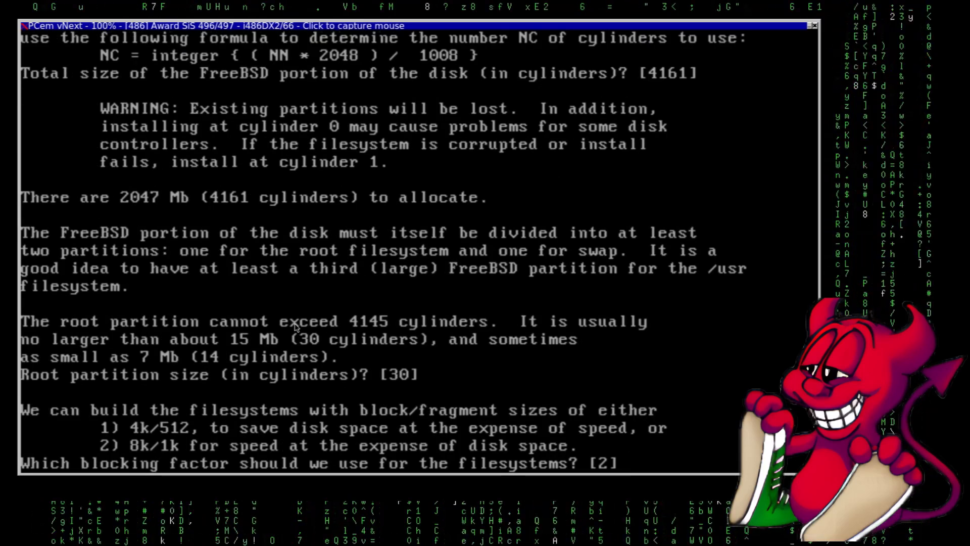
pyautogui.press('Return')
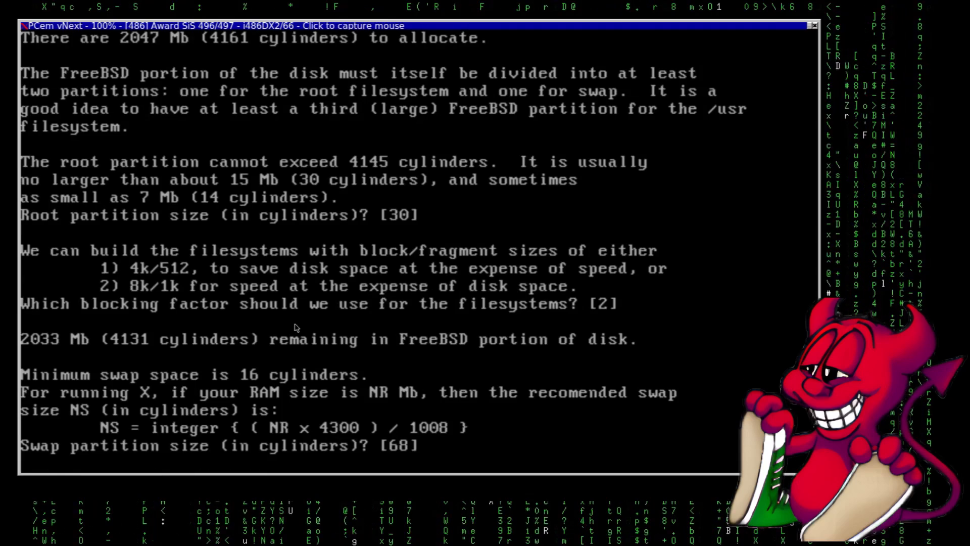
pyautogui.press('Return')
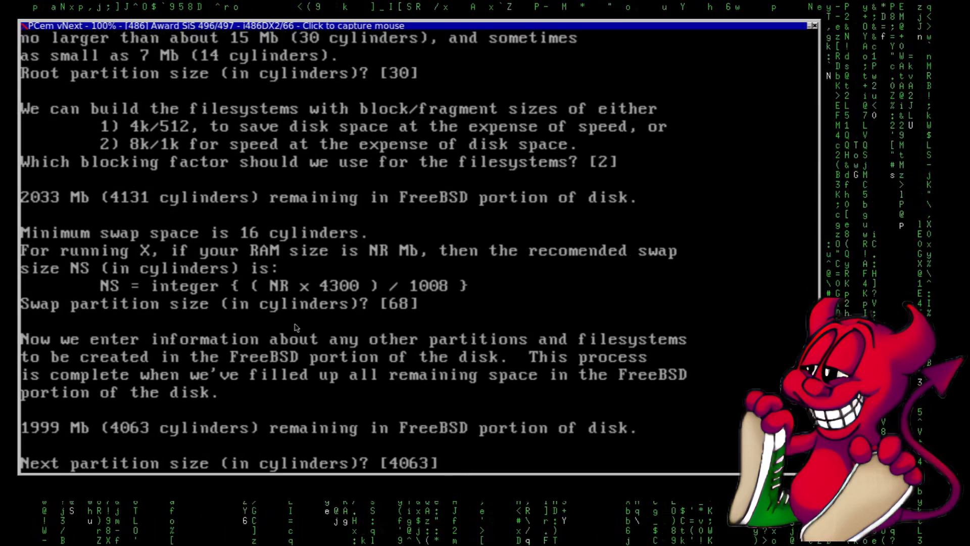
pyautogui.press('Return')
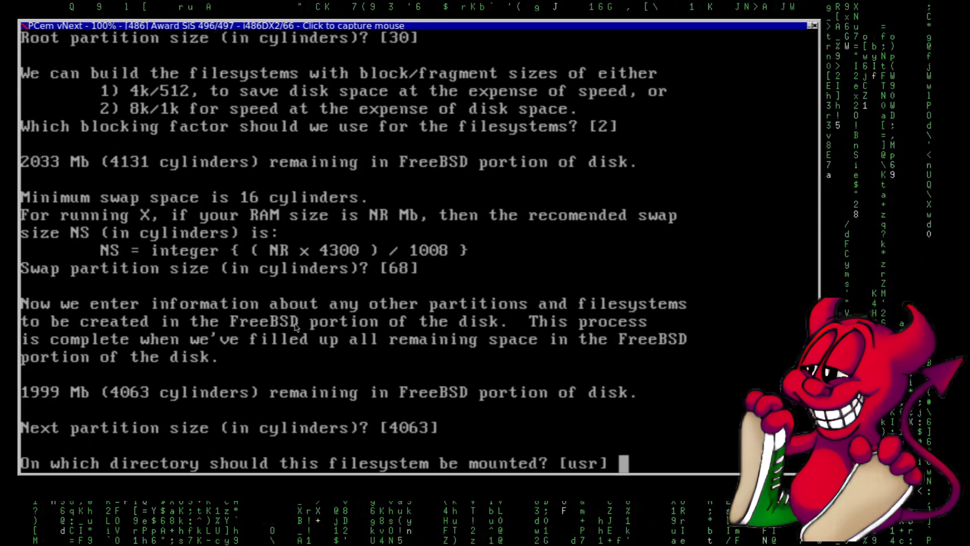
pyautogui.press('Return')
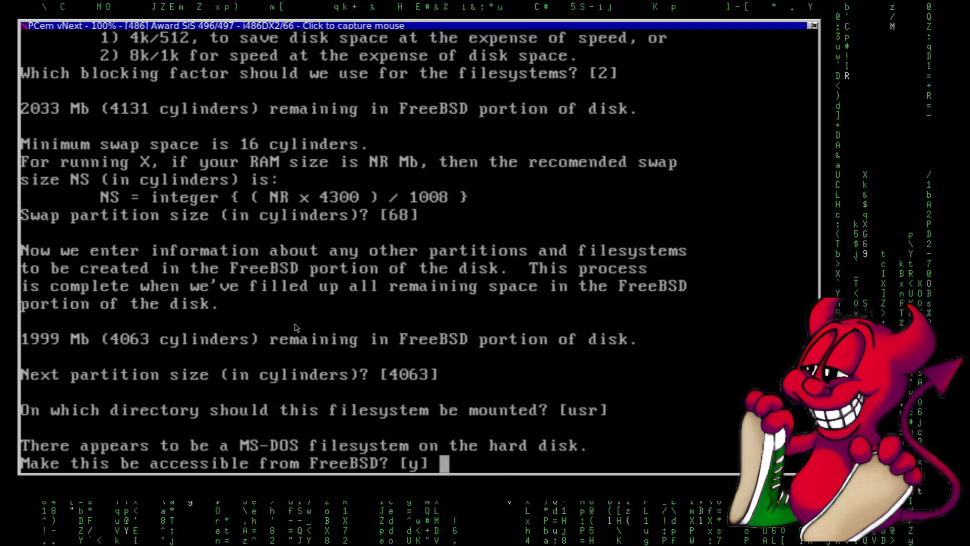
# Step: Decline MS-DOS filesystem access, keep the installation non-verbose and confirm installing on the hard drive with yes
pyautogui.write('n')
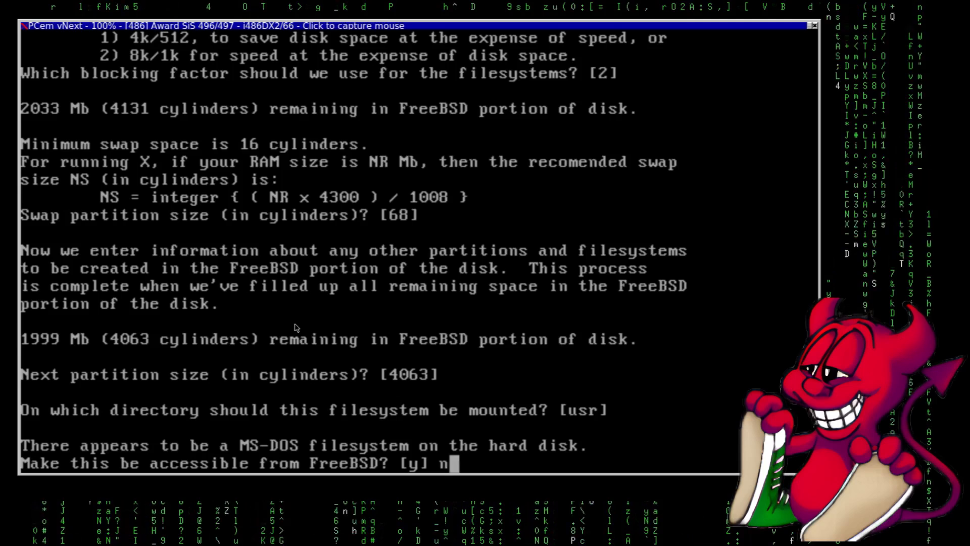
pyautogui.press('Return')
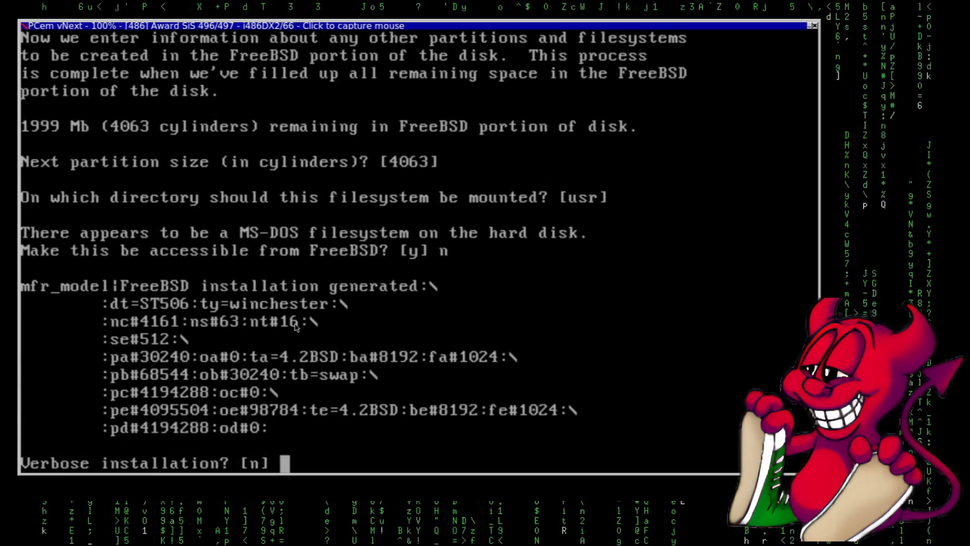
pyautogui.press('Return')
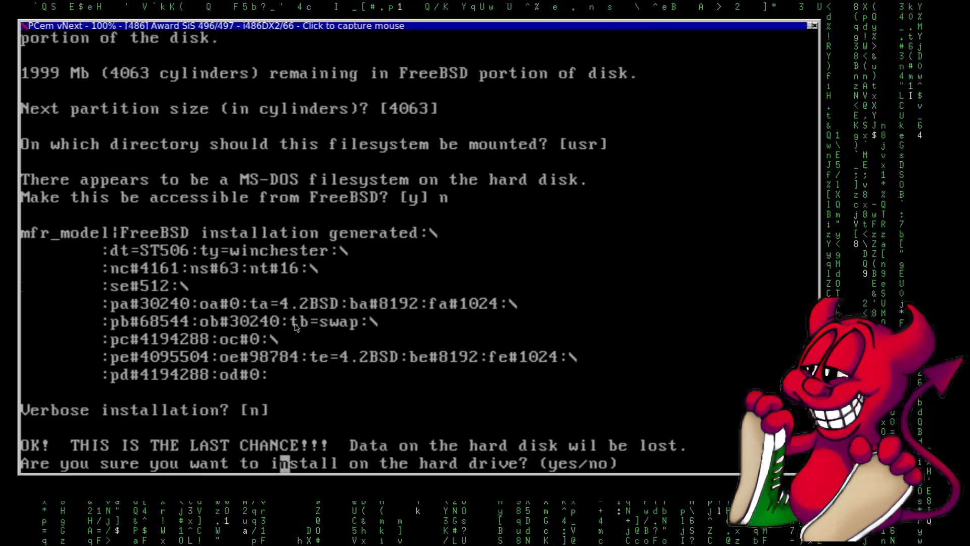
pyautogui.write('yes')
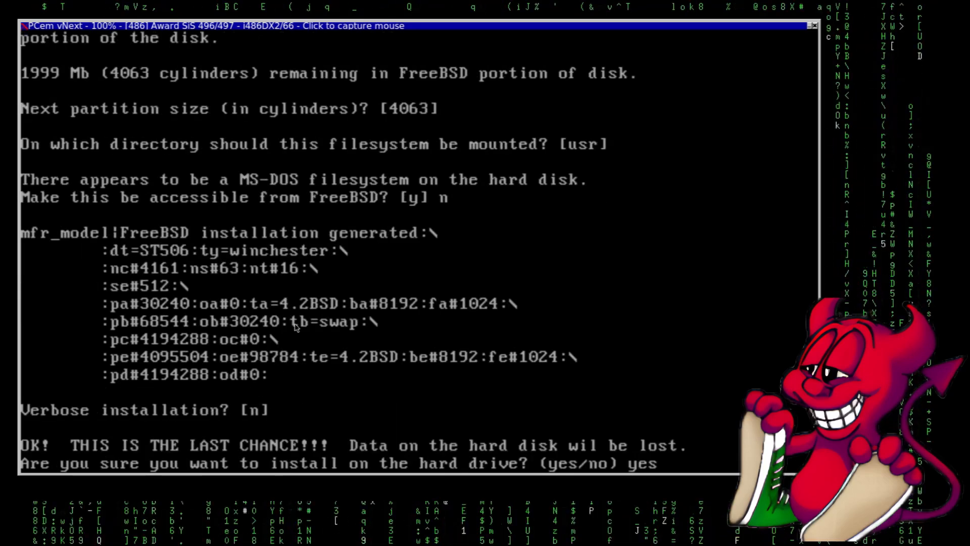
pyautogui.press('Return')
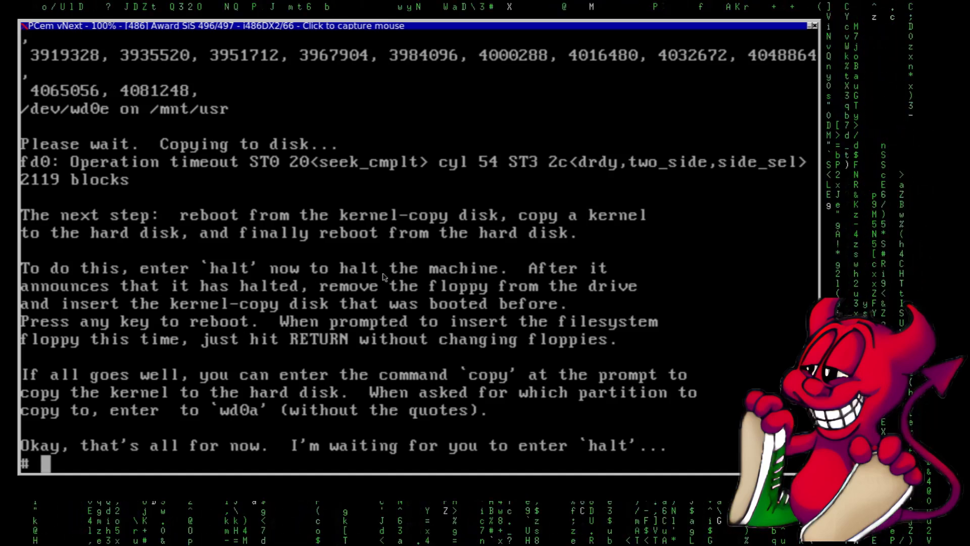
# Step: Halt the system with the halt command and swap the floppy in drive A for kcopy_ah.img
pyautogui.write('halt')
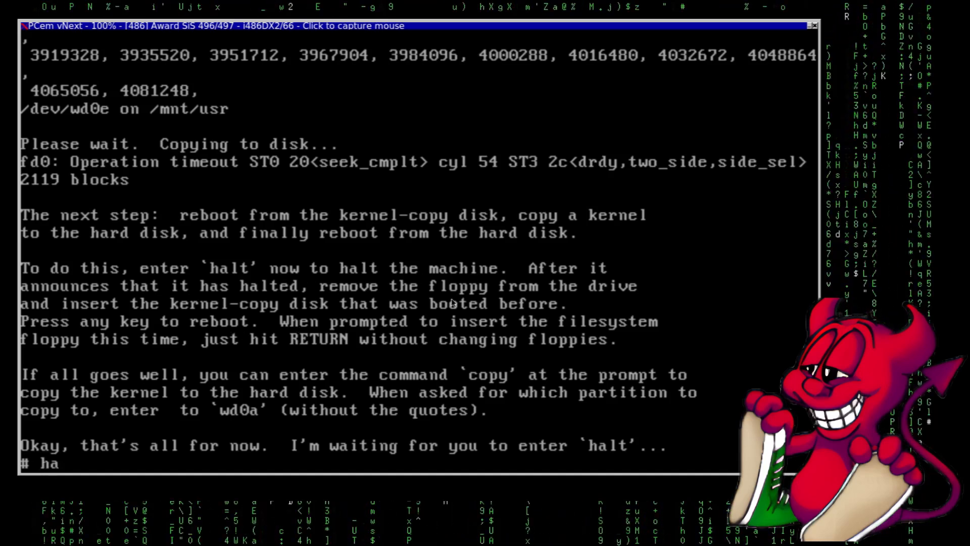
pyautogui.press('Return')
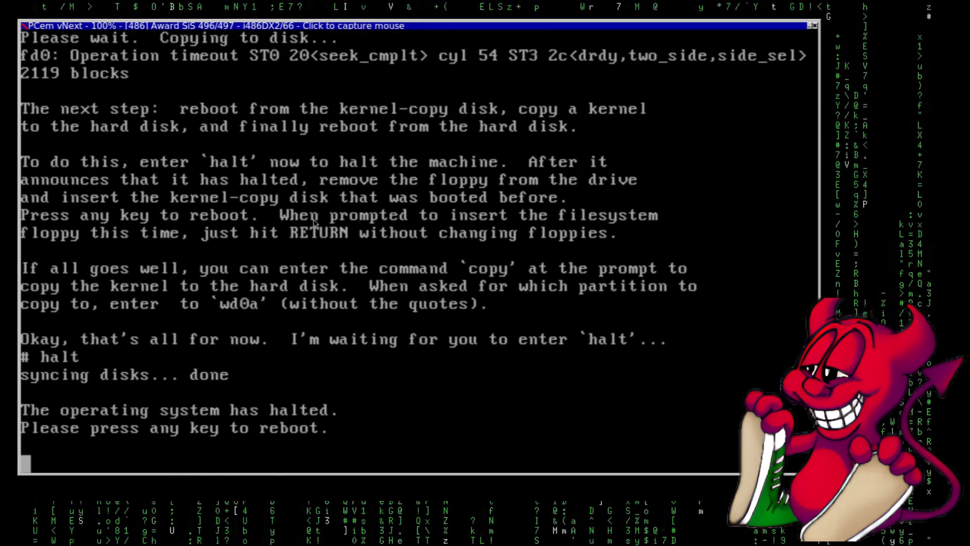
pyautogui.rightClick(317, 222)
pyautogui.moveTo(362, 250)
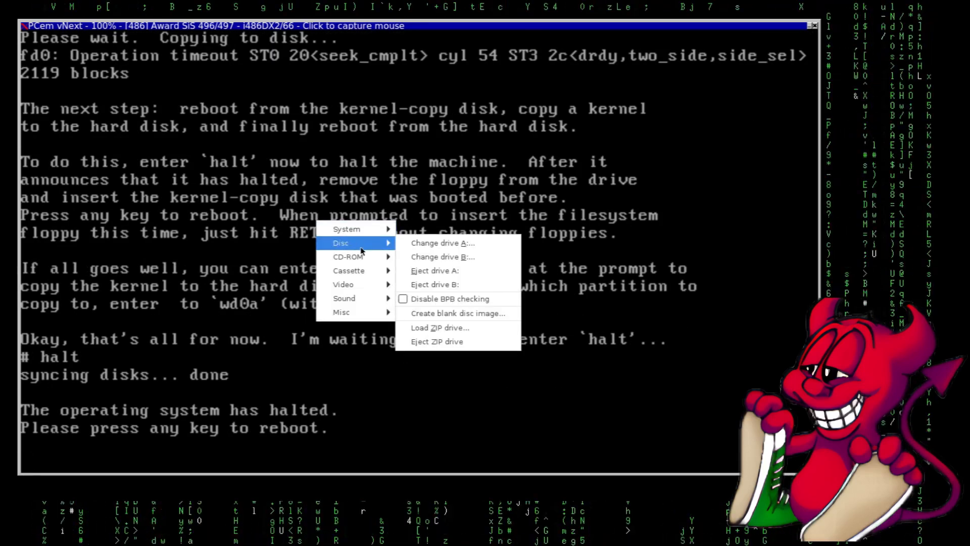
pyautogui.click(422, 244)
pyautogui.moveTo(693, 342); pyautogui.dragTo(266, 218)
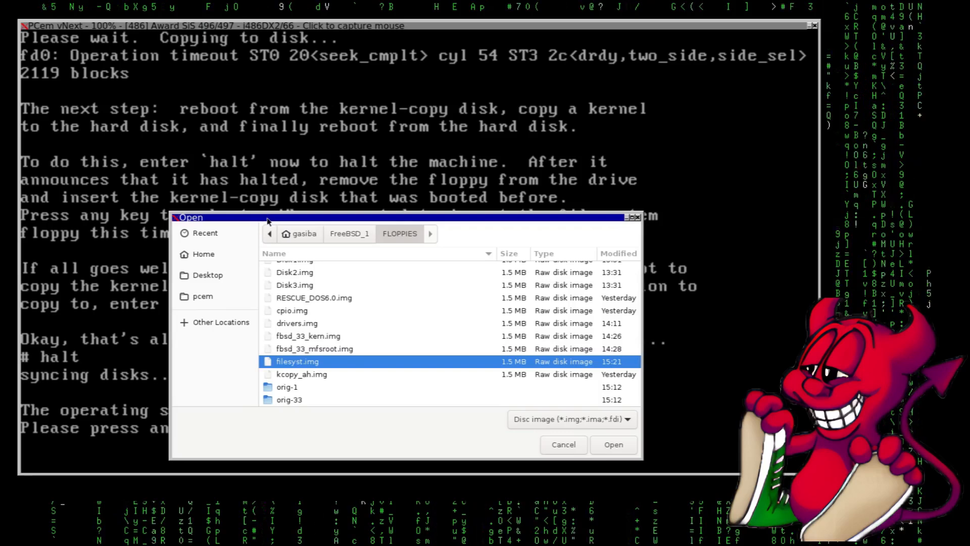
pyautogui.click(302, 376)
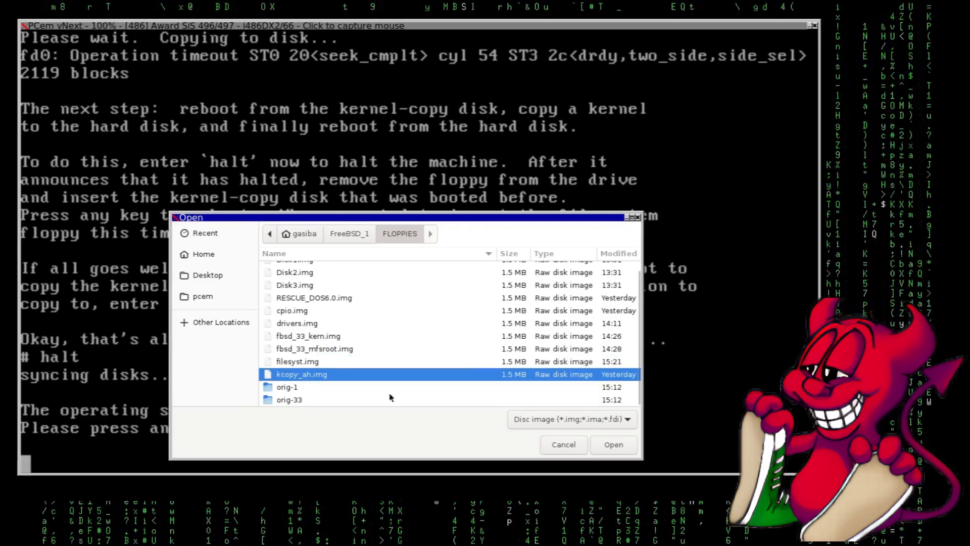
pyautogui.click(613, 446)
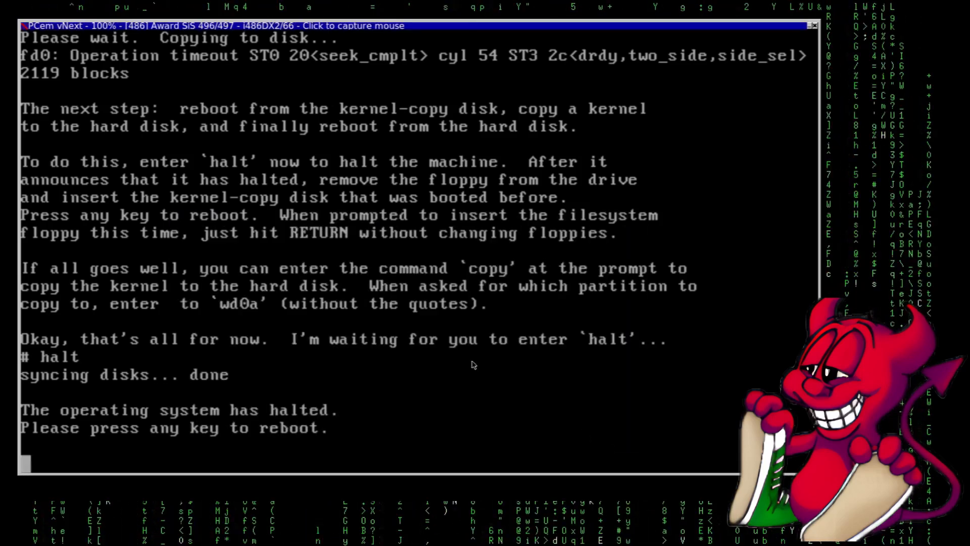
# Step: Reboot from the kernel-copy floppy, bring the emulator display fully into view and continue with the default drive A
pyautogui.press('Return')
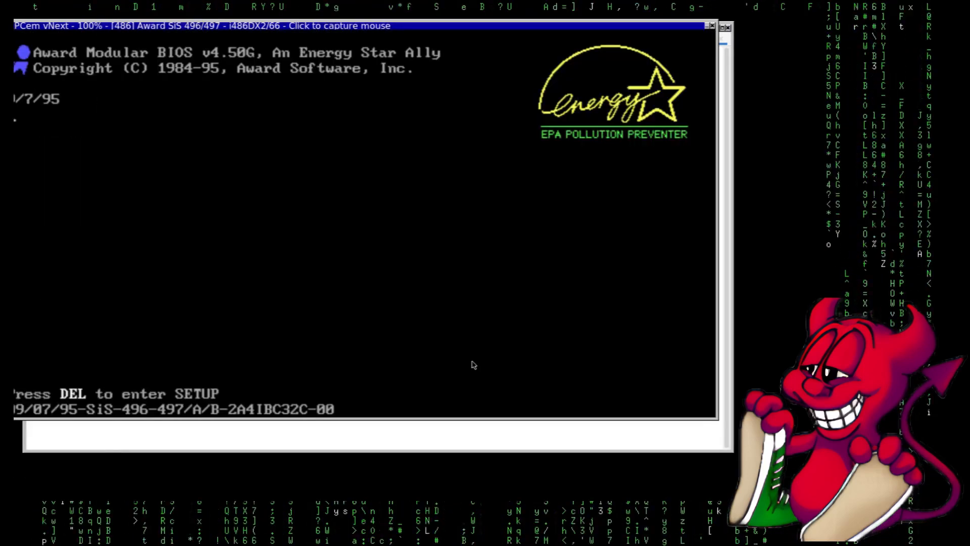
pyautogui.moveTo(460, 28); pyautogui.dragTo(478, 27)
pyautogui.press('Return')
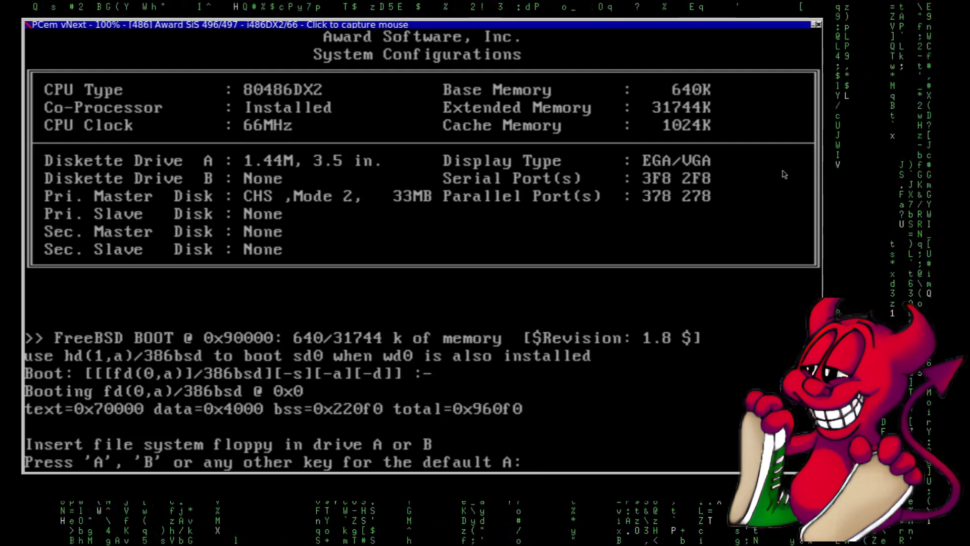
pyautogui.press('Return')
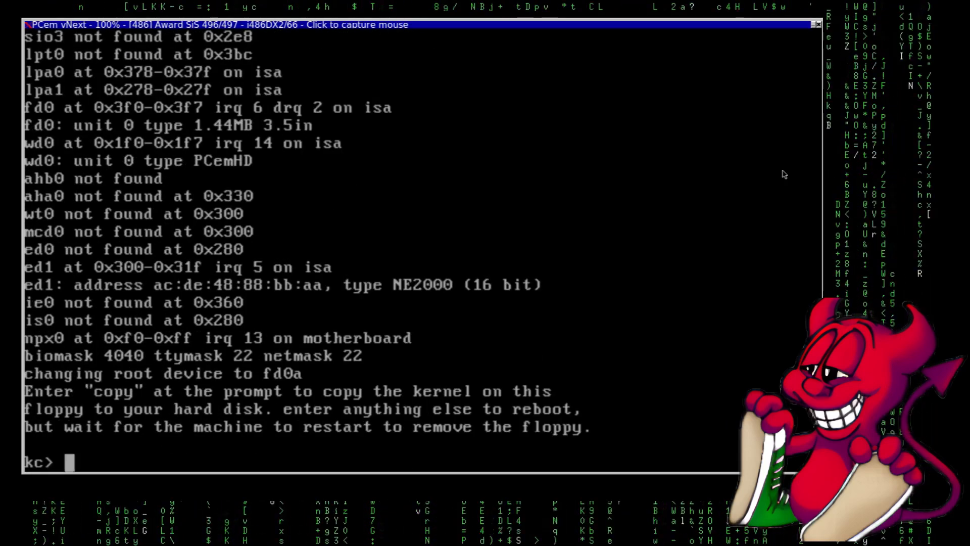
# Step: Run the copy command and install the kernel on partition wd0a
pyautogui.write('copy')
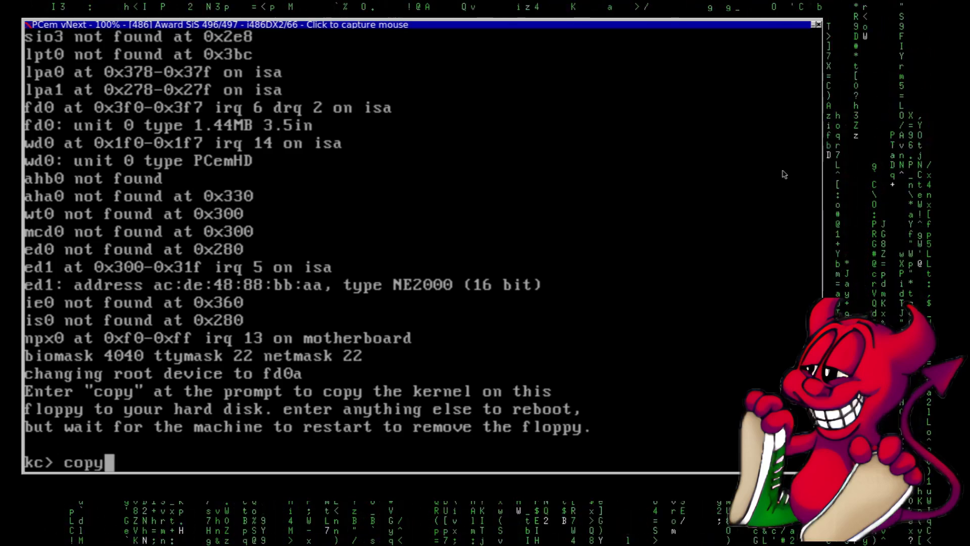
pyautogui.press('Return')
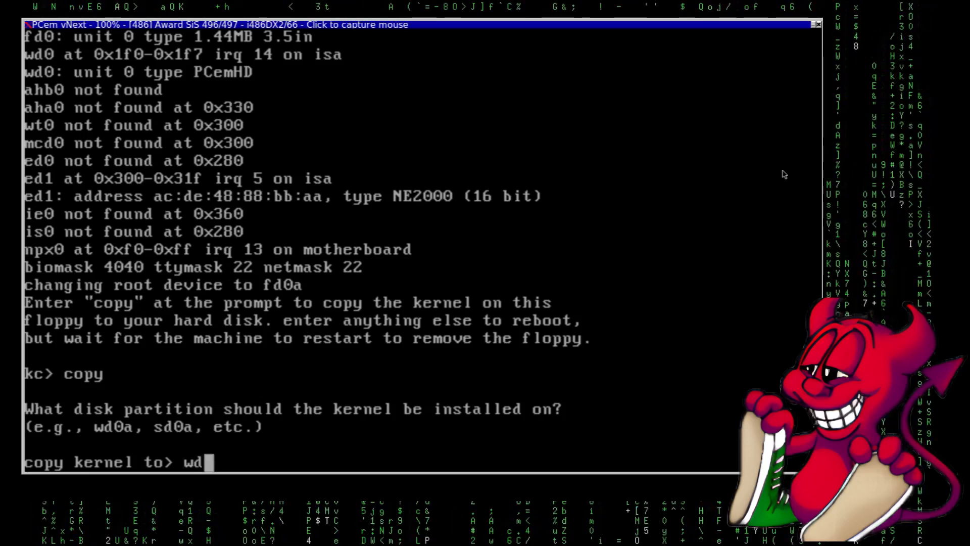
pyautogui.press('Return')
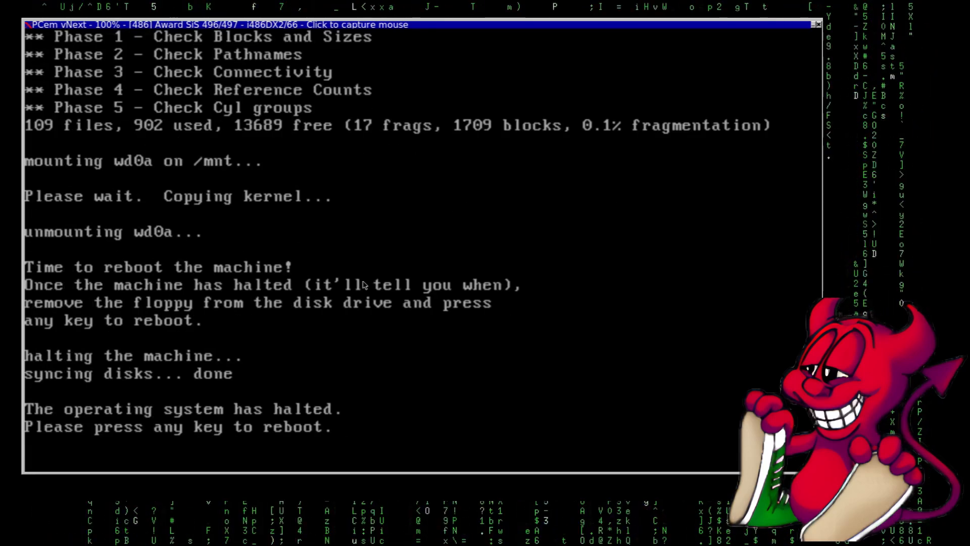
# Step: Eject the floppy from drive A and reboot the machine from the hard disk
pyautogui.rightClick(352, 238)
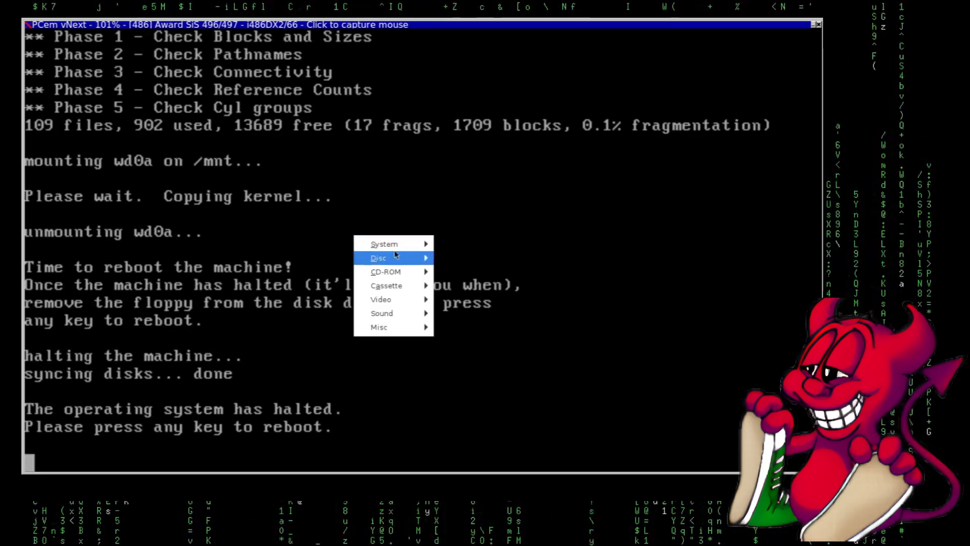
pyautogui.moveTo(399, 260)
pyautogui.click(445, 285)
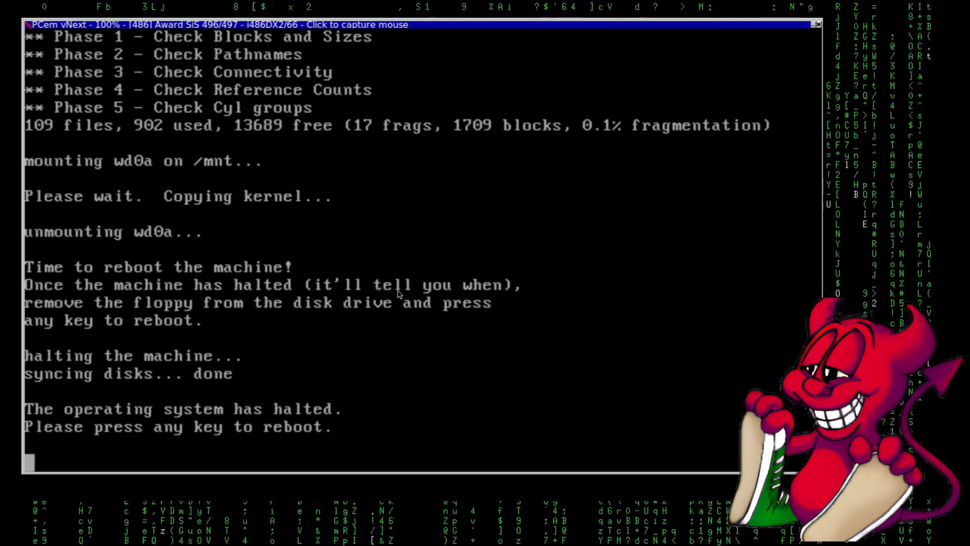
pyautogui.press('Return')
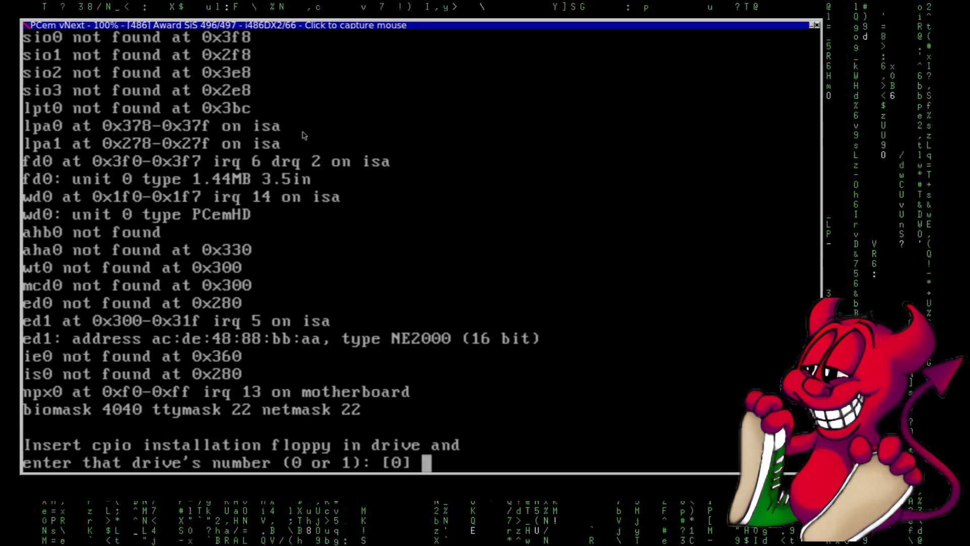
# Step: Load cpio.img from the FLOPPIES folder into drive A and accept drive number 0 for the cpio installation floppy
pyautogui.rightClick(321, 103)
pyautogui.moveTo(372, 125)
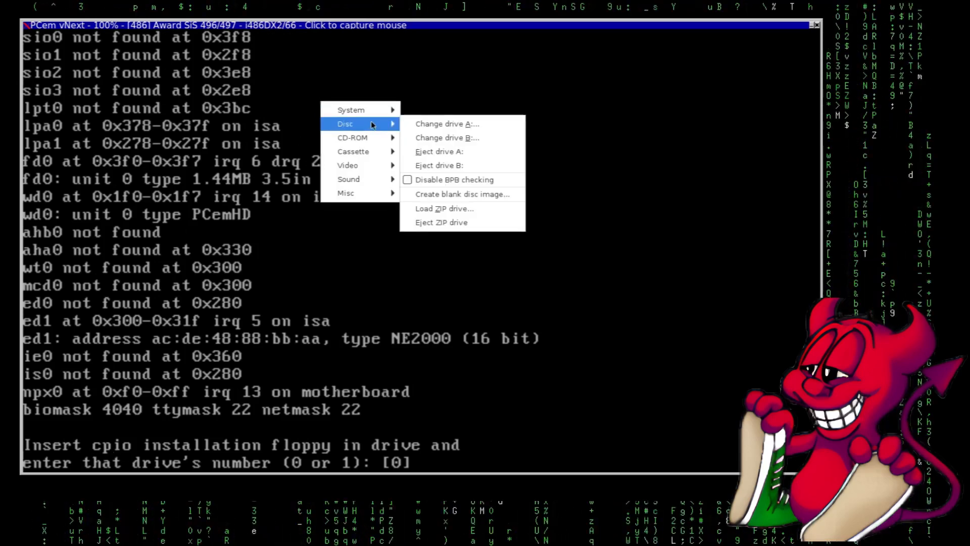
pyautogui.click(447, 126)
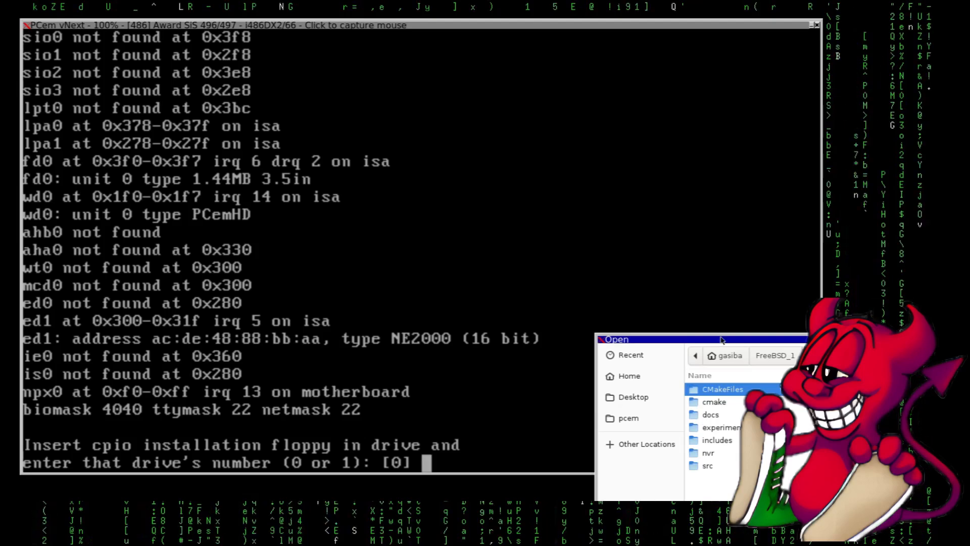
pyautogui.click(431, 195)
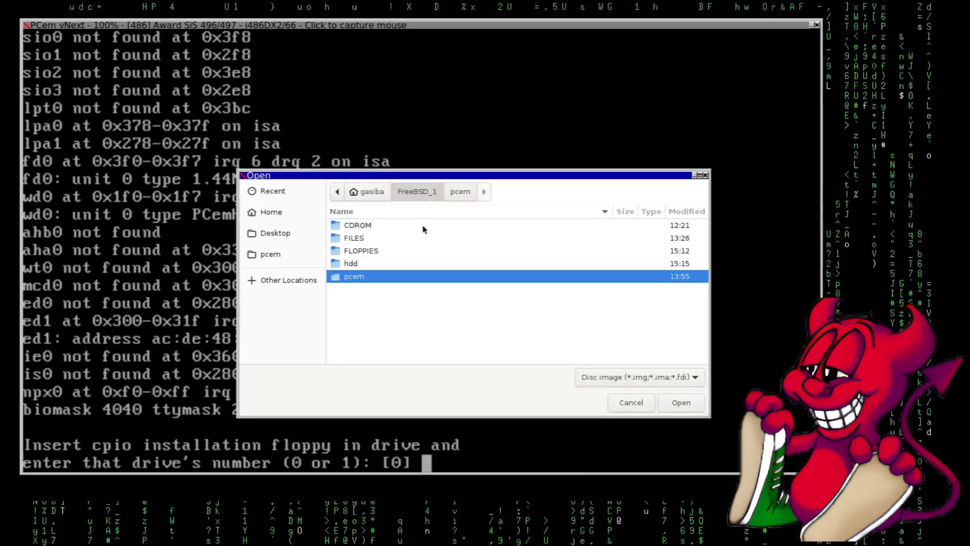
pyautogui.doubleClick(369, 253)
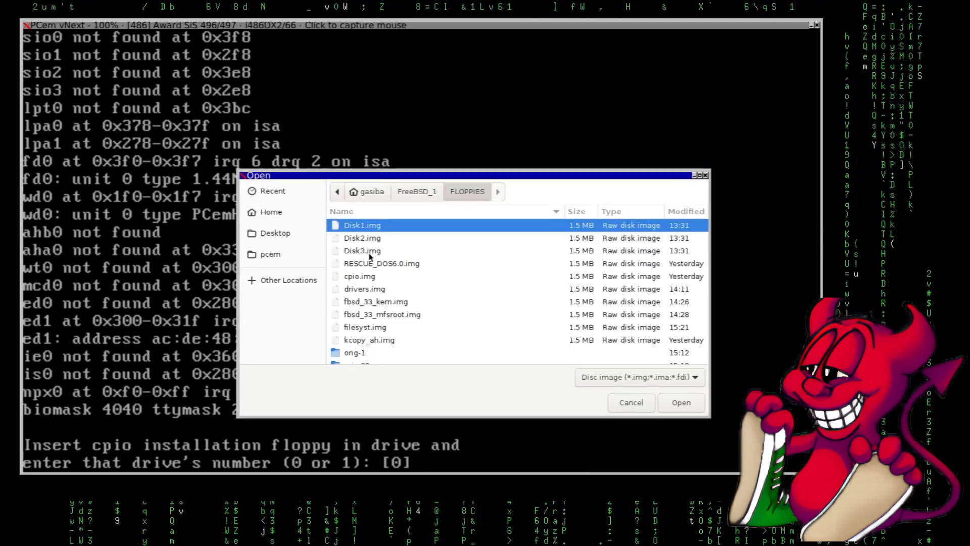
pyautogui.click(362, 275)
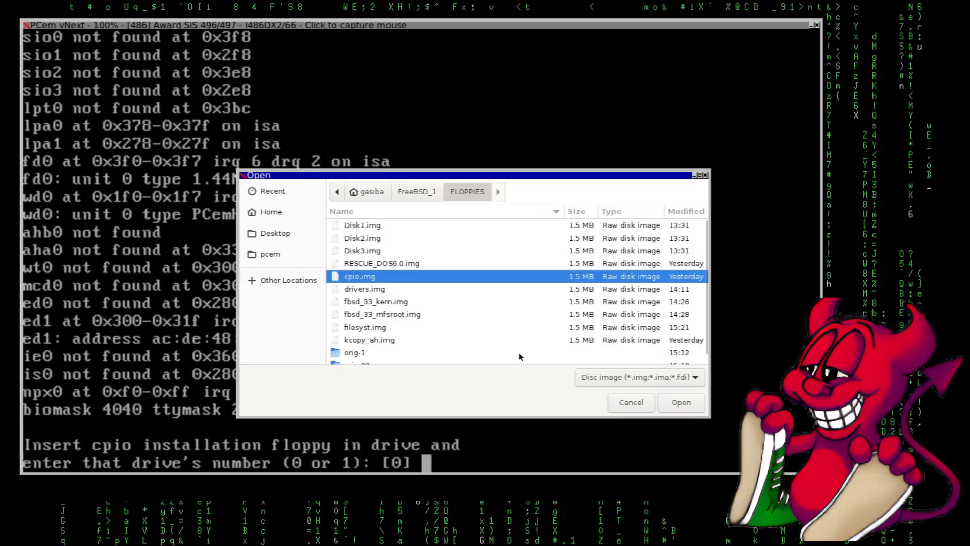
pyautogui.click(680, 402)
pyautogui.press('Return')
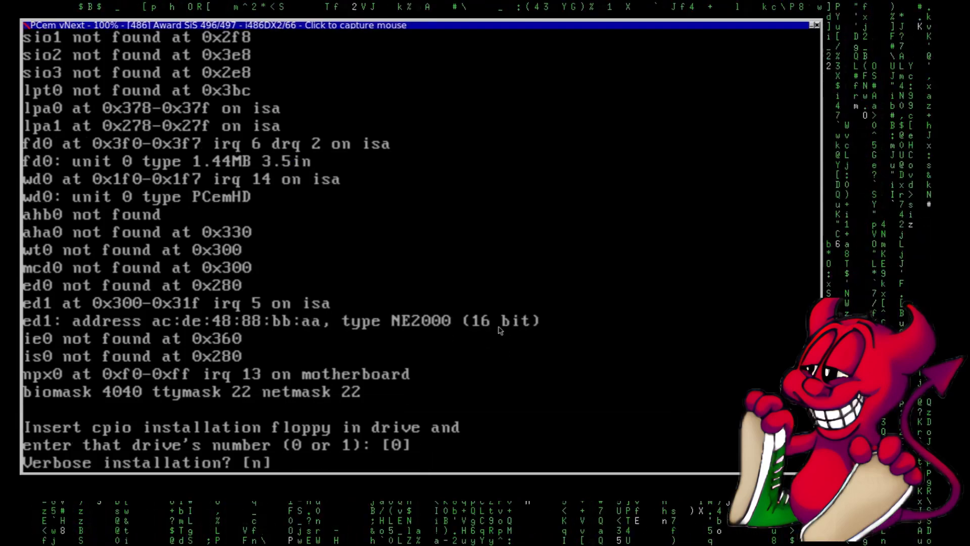
# Step: Finish the base file installation with verbose mode and the optional DOS floppy both declined, and halt the machine
pyautogui.press('Return')
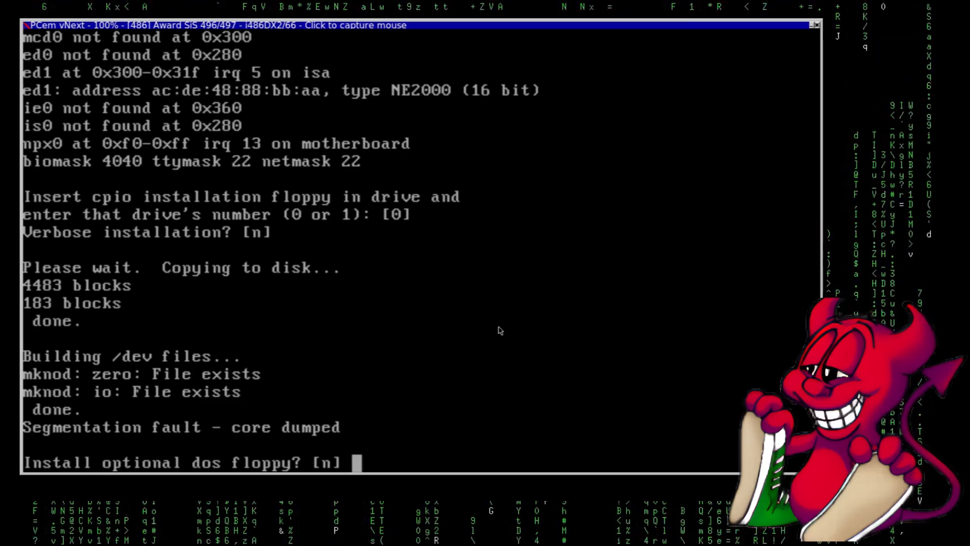
pyautogui.press('Return')
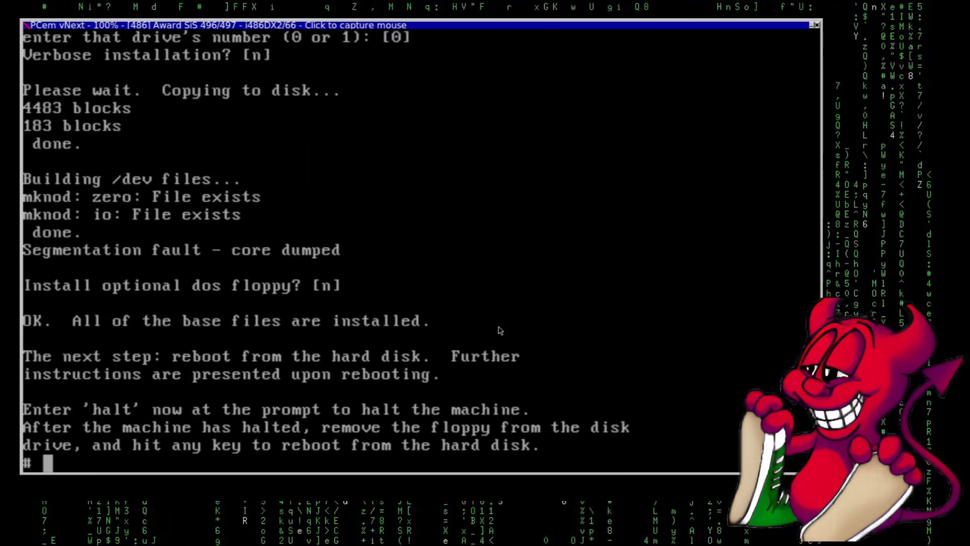
pyautogui.write('halt')
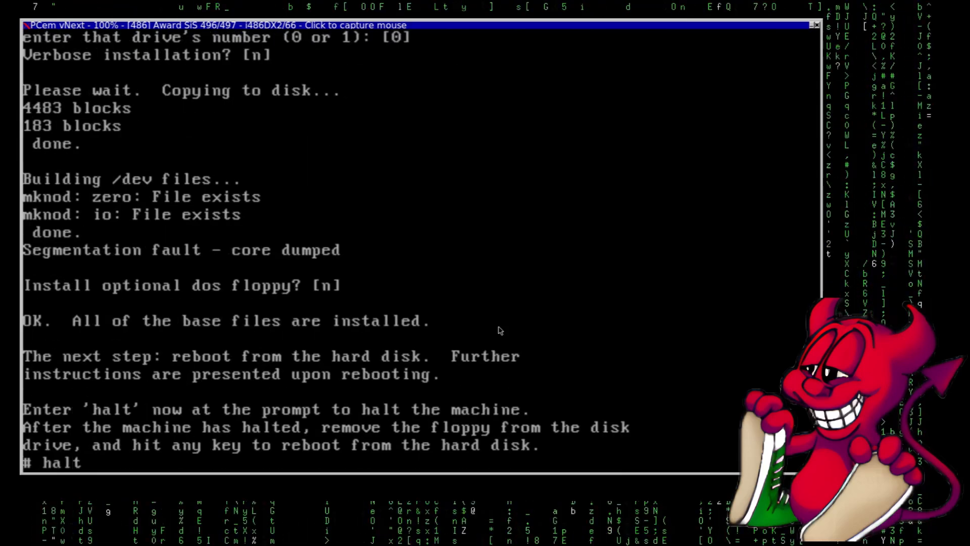
pyautogui.press('Return')
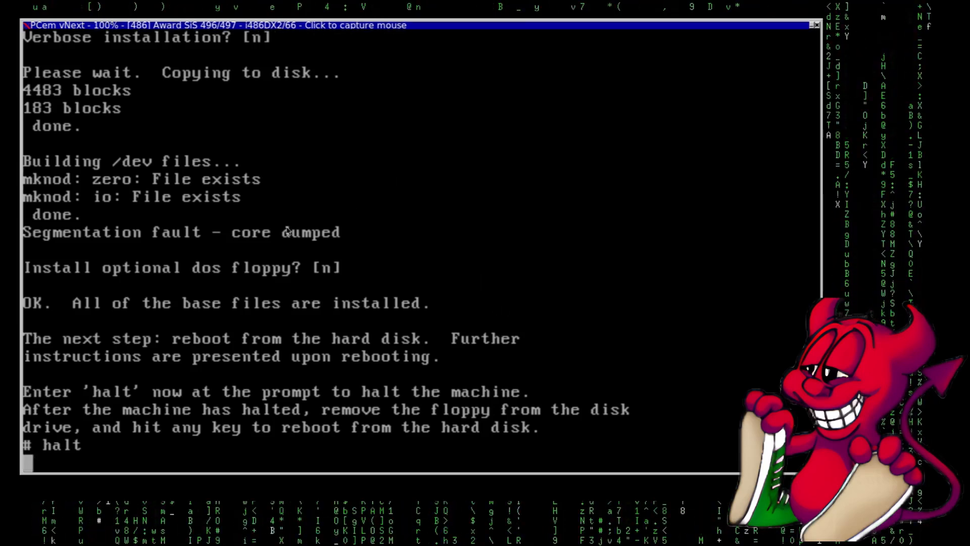
# Step: Remove the floppy from the emulated drive and restart the halted machine with the default boot entry wd(0,a)/386bsd
pyautogui.rightClick(327, 170)
pyautogui.moveTo(358, 195)
pyautogui.click(428, 223)
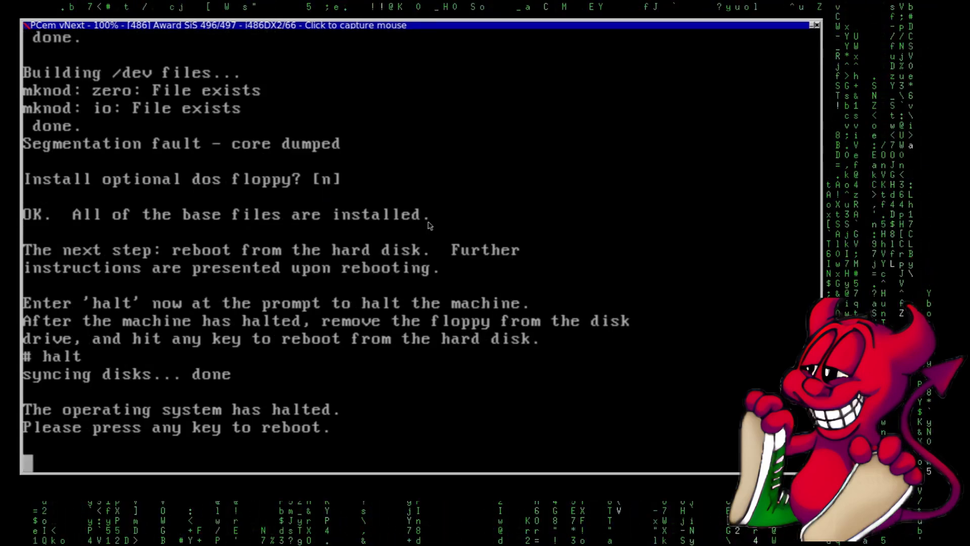
pyautogui.press('Return')
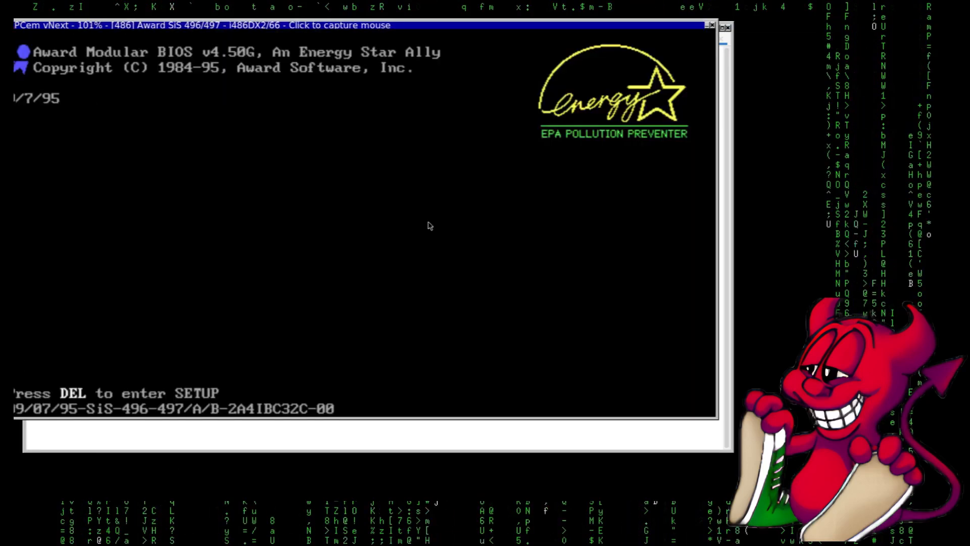
pyautogui.moveTo(422, 25); pyautogui.dragTo(439, 25)
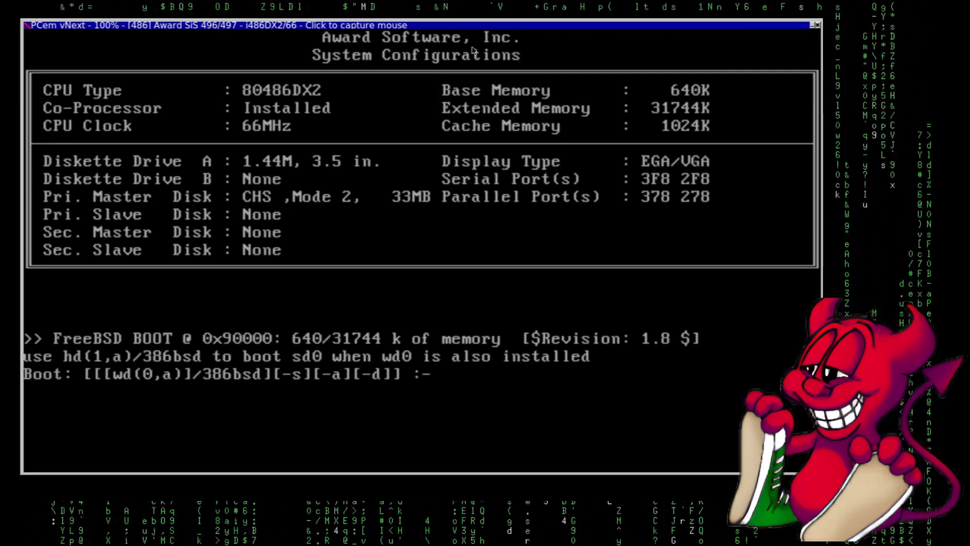
pyautogui.press('Return')
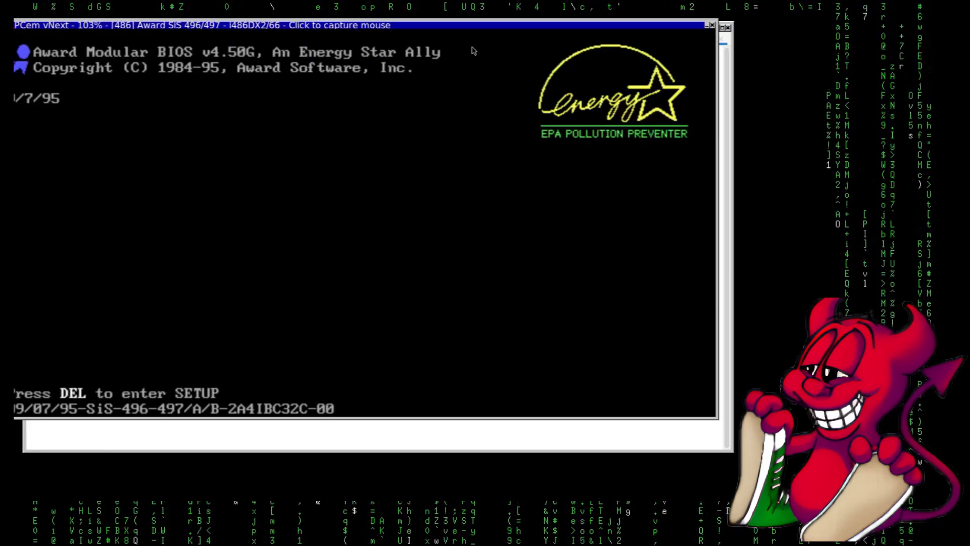
# Step: Boot FreeBSD from the hard disk with the default entry and continue to the further installation instructions
pyautogui.moveTo(411, 25)
pyautogui.mouseDown()
pyautogui.moveTo(426, 34)
pyautogui.moveTo(419, 25)
pyautogui.mouseUp()
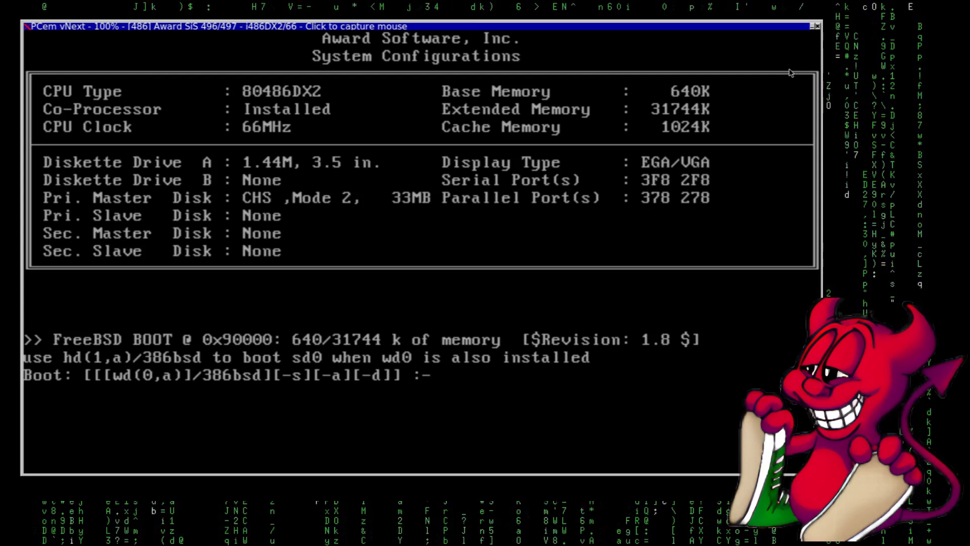
pyautogui.press('Return')
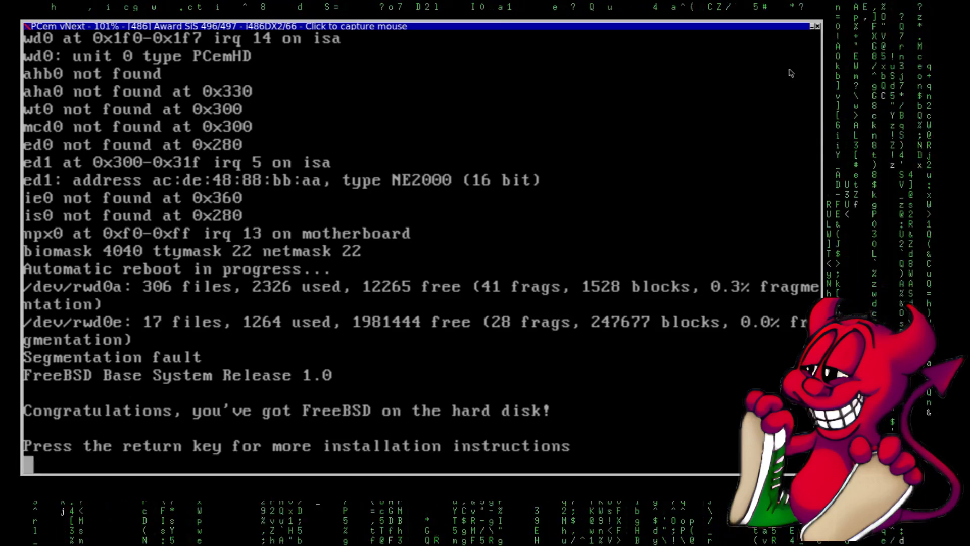
pyautogui.press('Return')
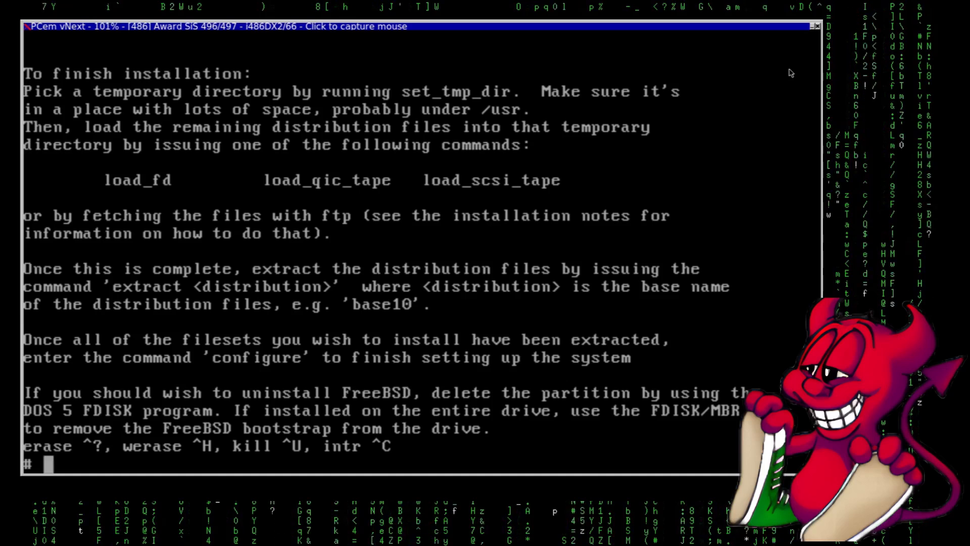
# Step: Check the current configuration of network interface ed1 with ifconfig
pyautogui.write('config ')
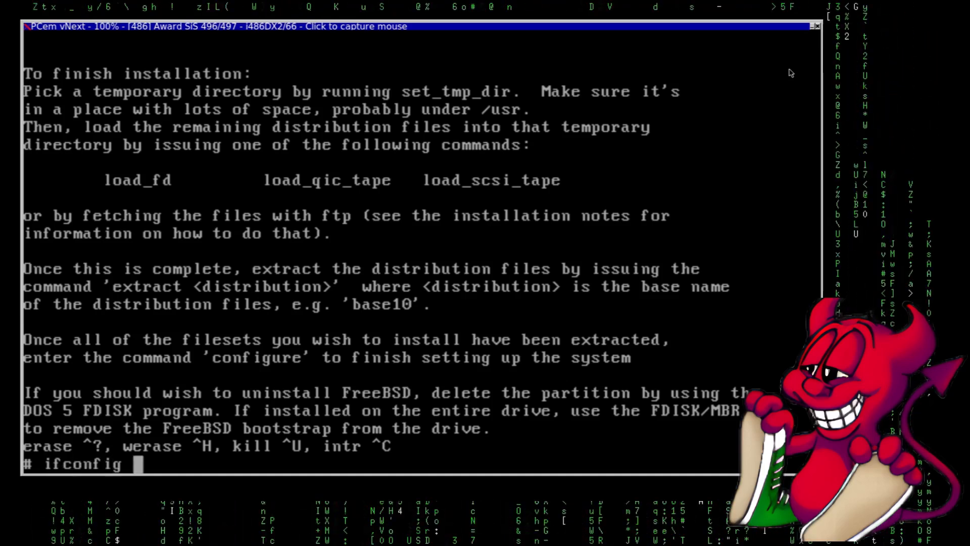
pyautogui.write('ed1')
pyautogui.press('Return')
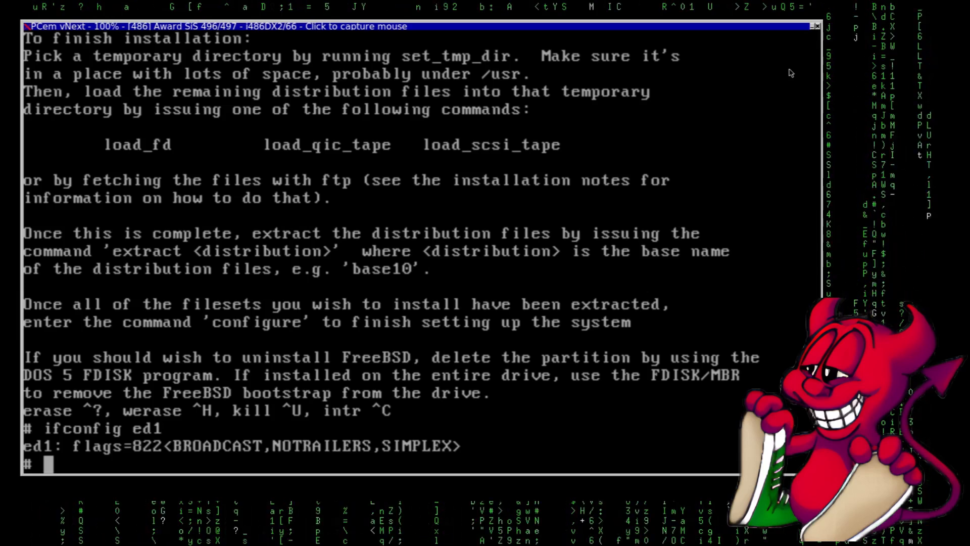
# Step: Assign the IP address 192.168.2.144 to network interface ed1 with ifconfig
pyautogui.write('ifconfig')
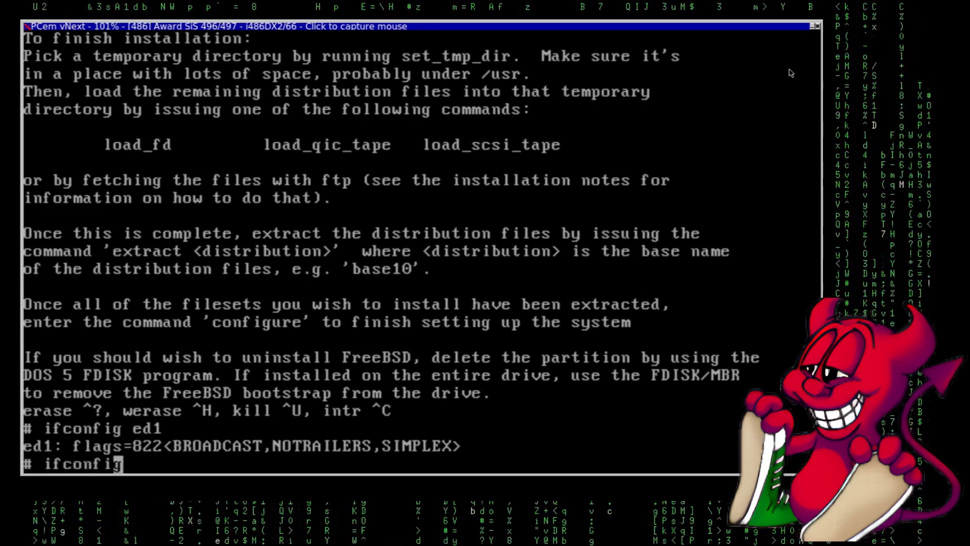
pyautogui.write(' ed1')
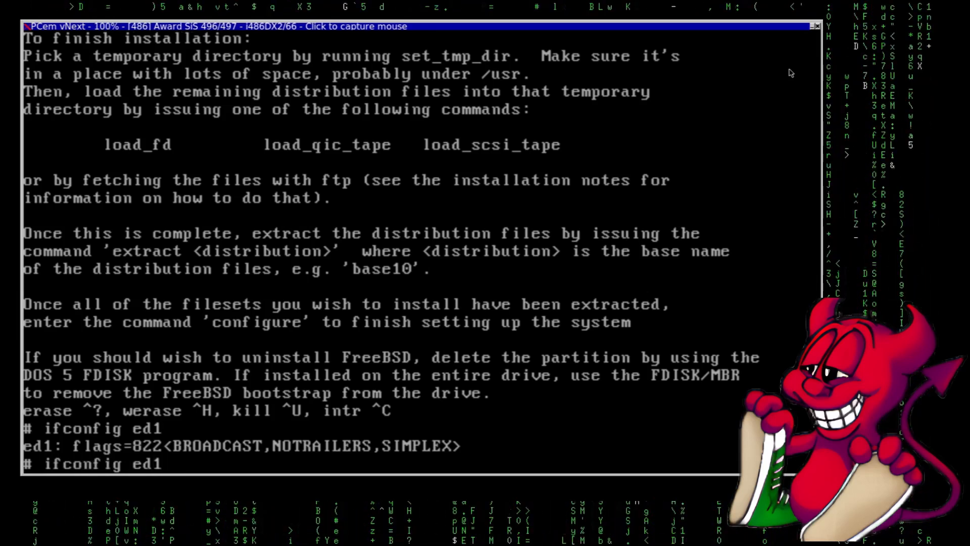
pyautogui.write(' 19')
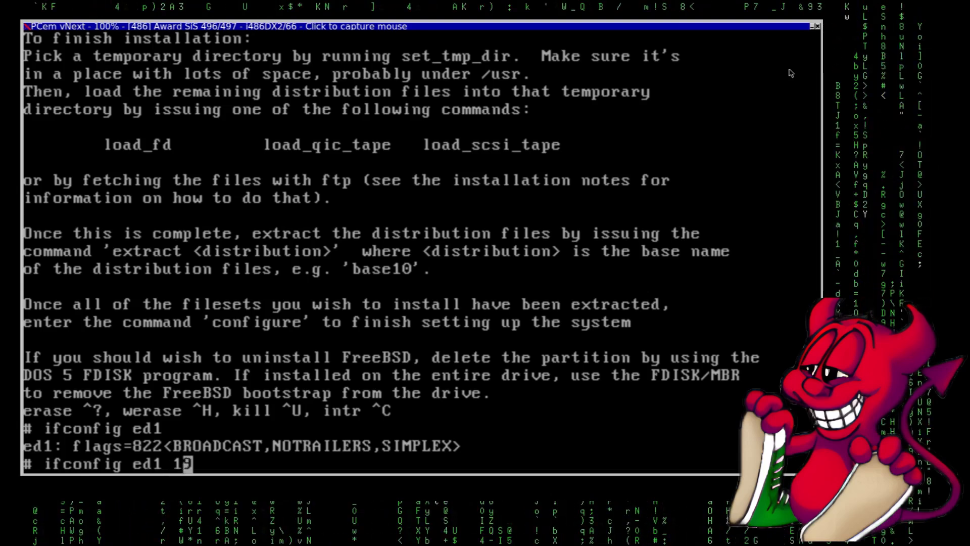
pyautogui.write('2.168.2.168.2')
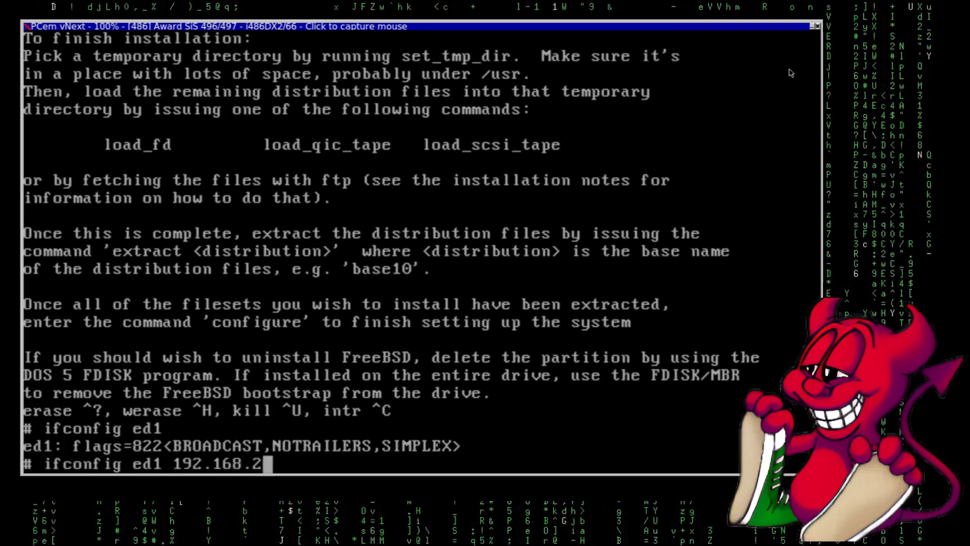
pyautogui.write('144')
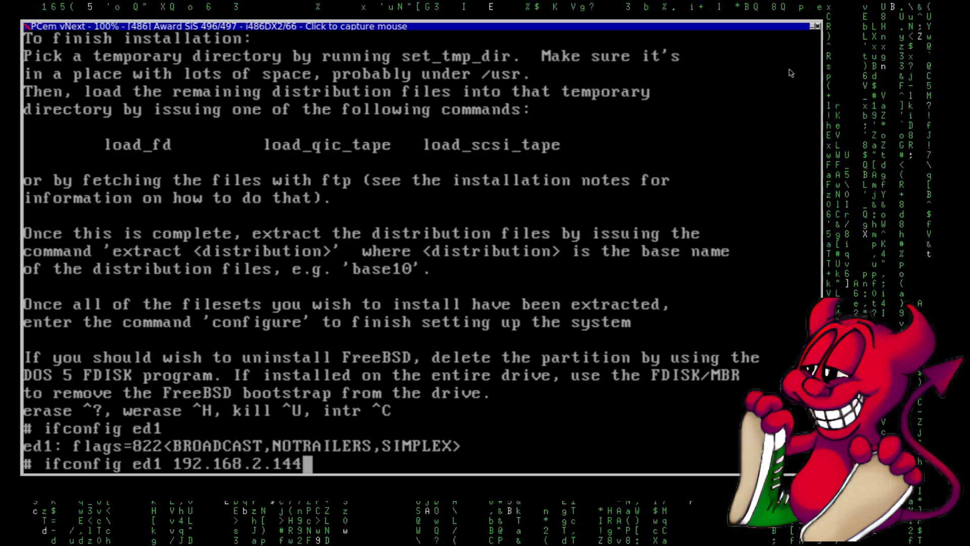
pyautogui.press('Return')
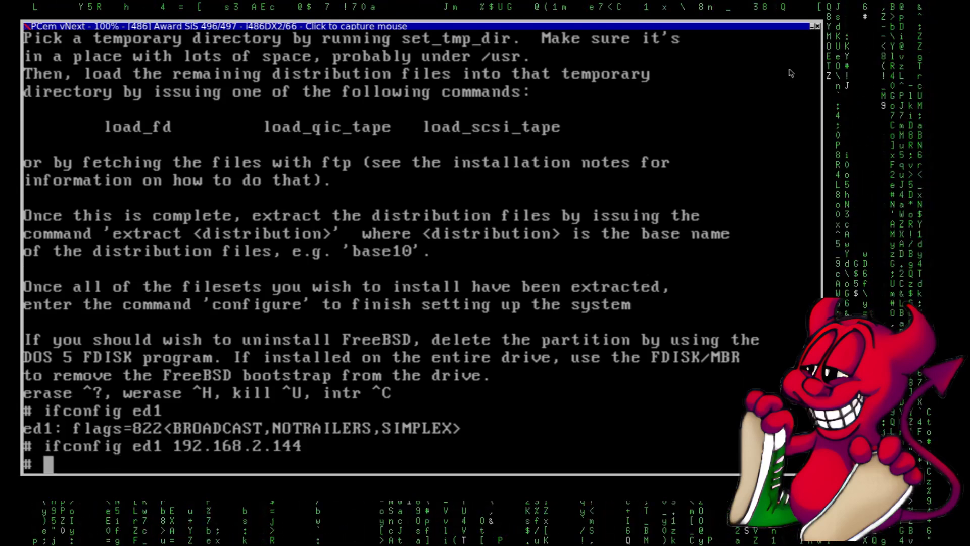
# Step: Run ifconfig without arguments, and display the settings of interface ed1 to verify its new address
pyautogui.write('ifconfig')
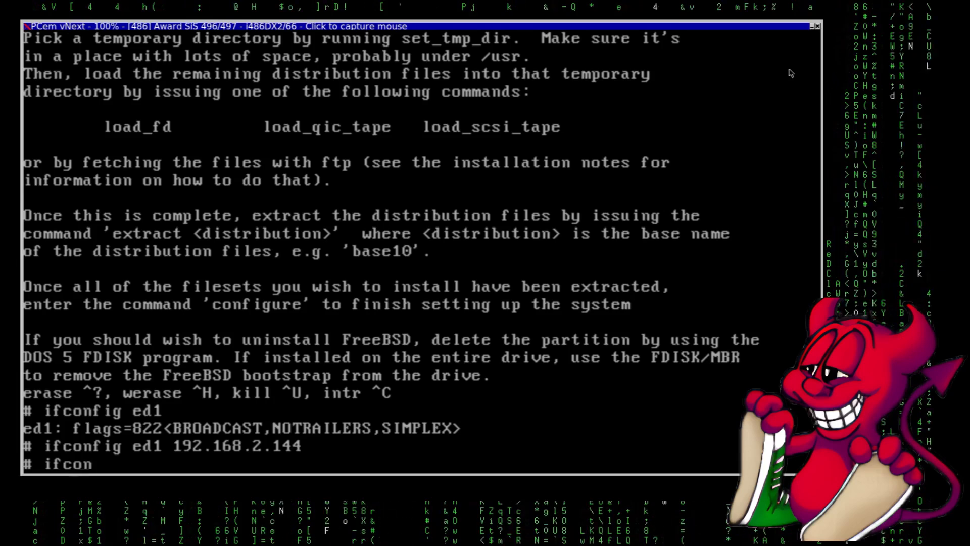
pyautogui.press('Return')
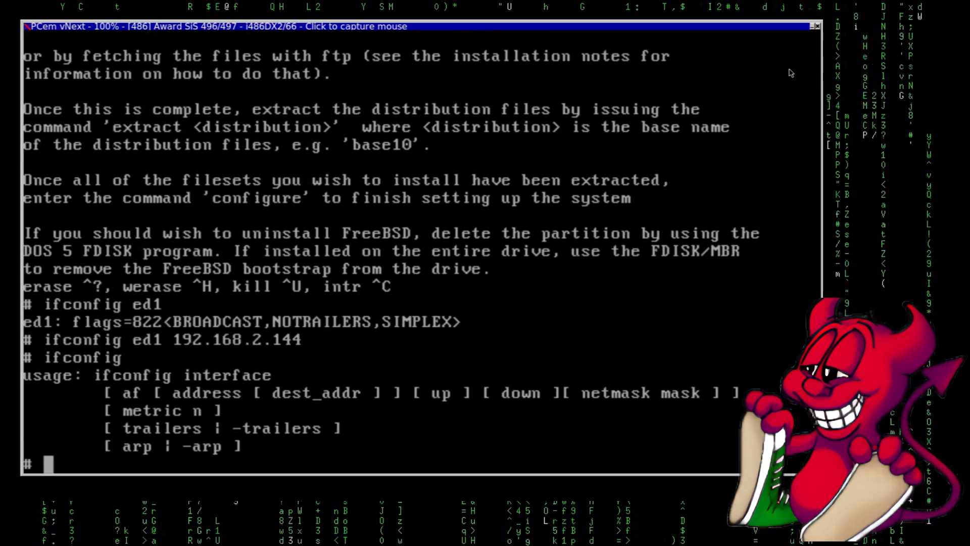
pyautogui.press('Up')
pyautogui.hotkey('ctrl', 'u')
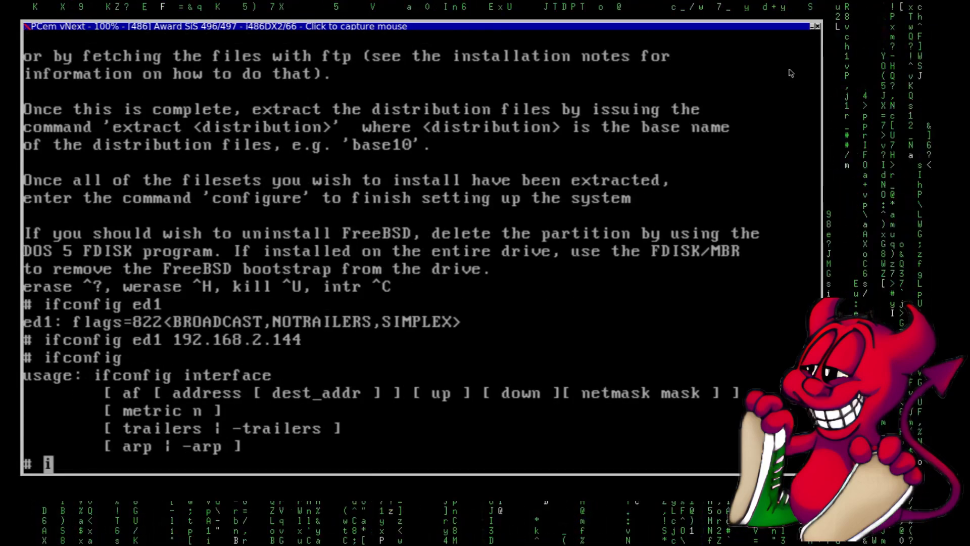
pyautogui.write('ifconfig ed1')
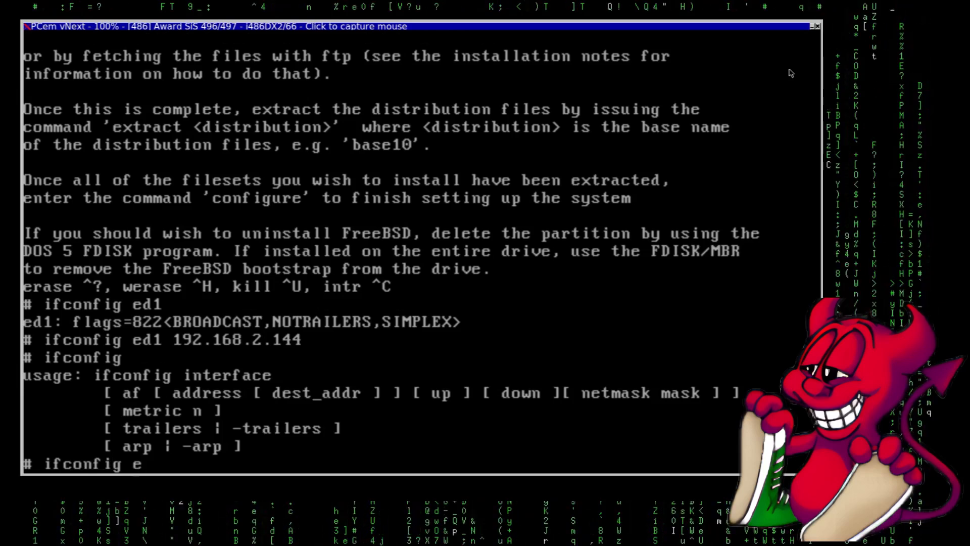
pyautogui.press('Return')
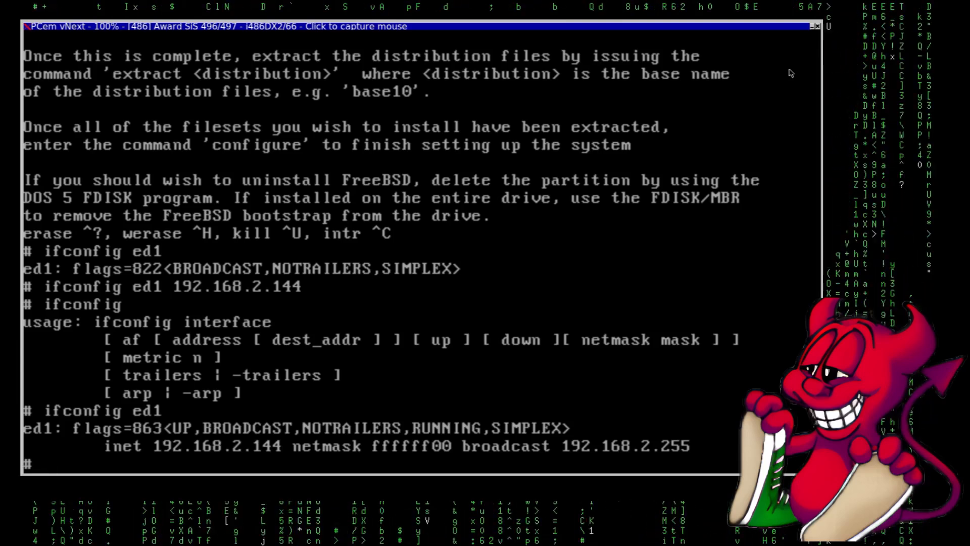
# Step: Add a default route through the gateway 192.168.2.1
pyautogui.write('rou')
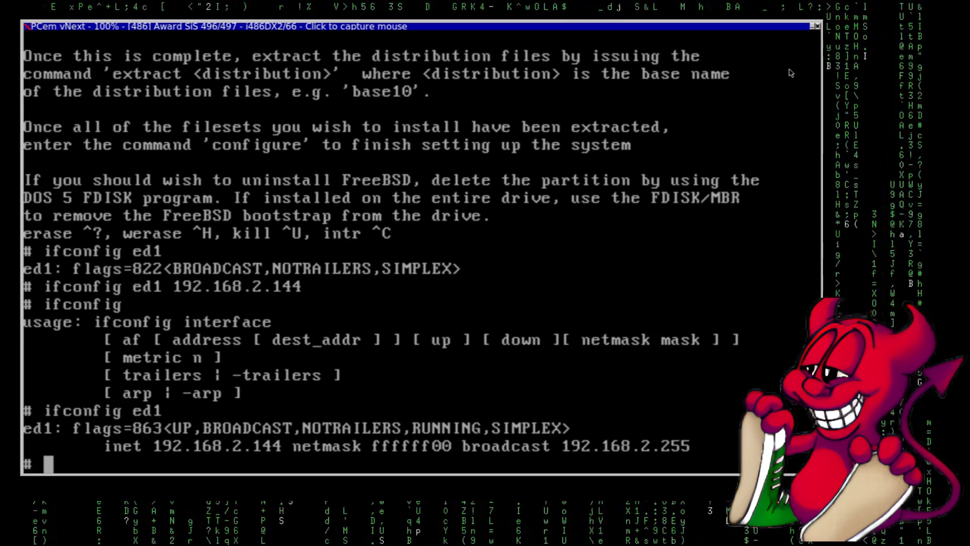
pyautogui.write('te add ')
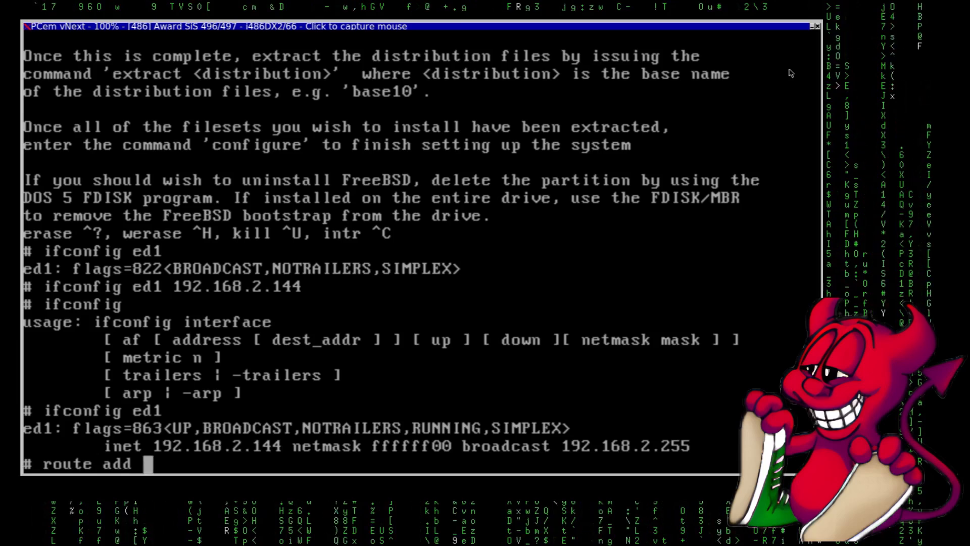
pyautogui.write('default')
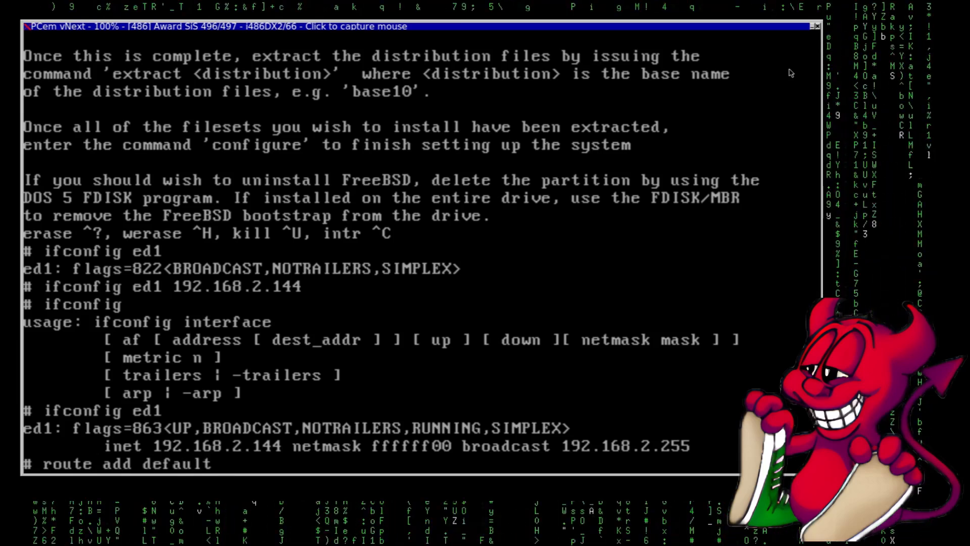
pyautogui.write(' 192.1')
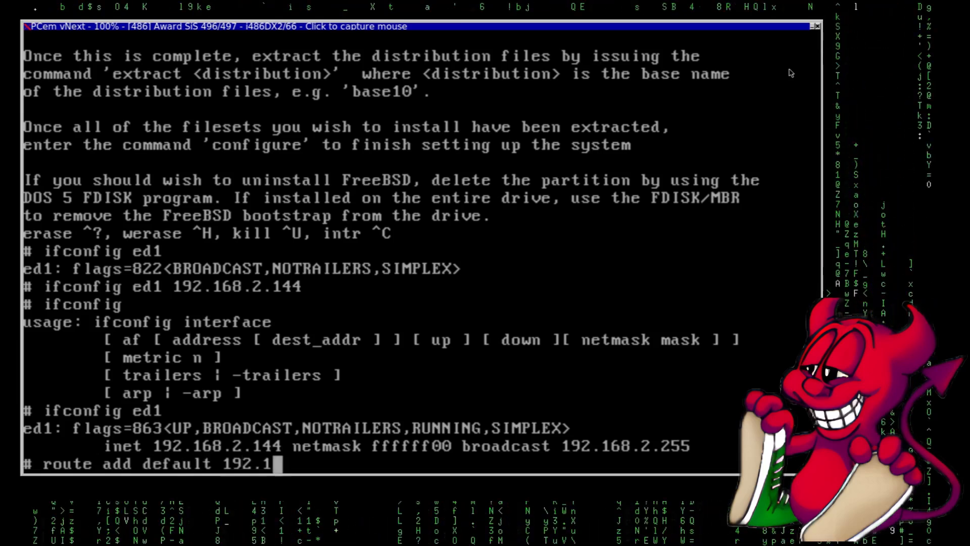
pyautogui.write('68.')
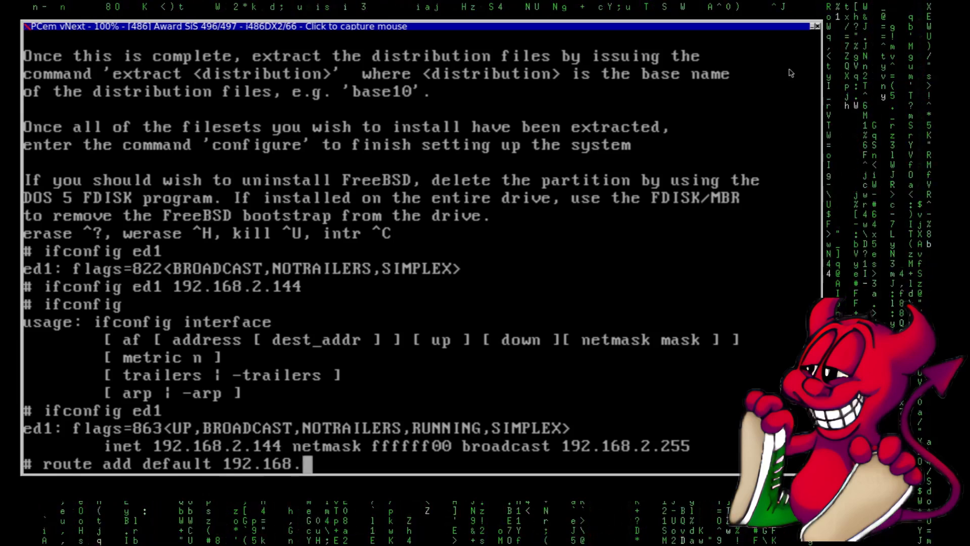
pyautogui.write('2.1')
pyautogui.press('Return')
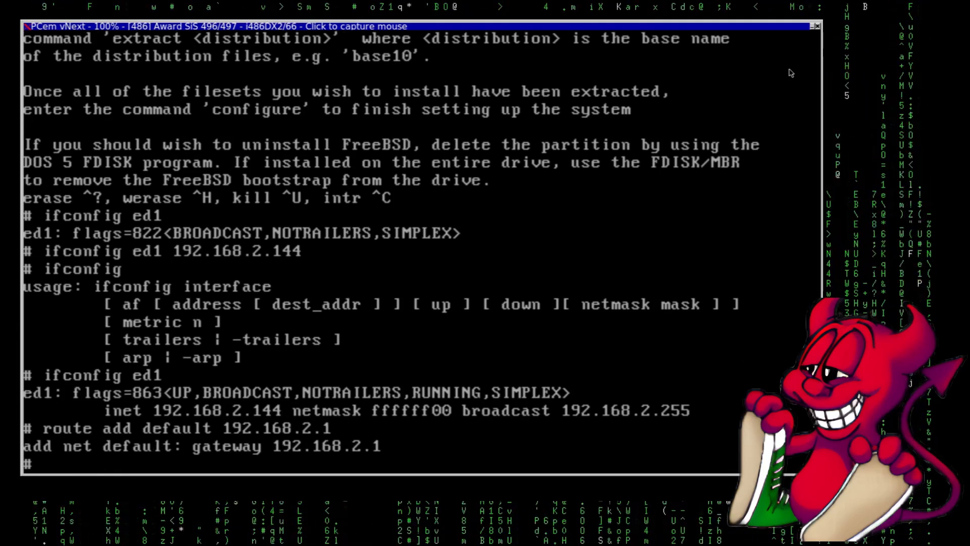
# Step: Try to test the network connection by pinging 8.8.8.8
pyautogui.write('pi')
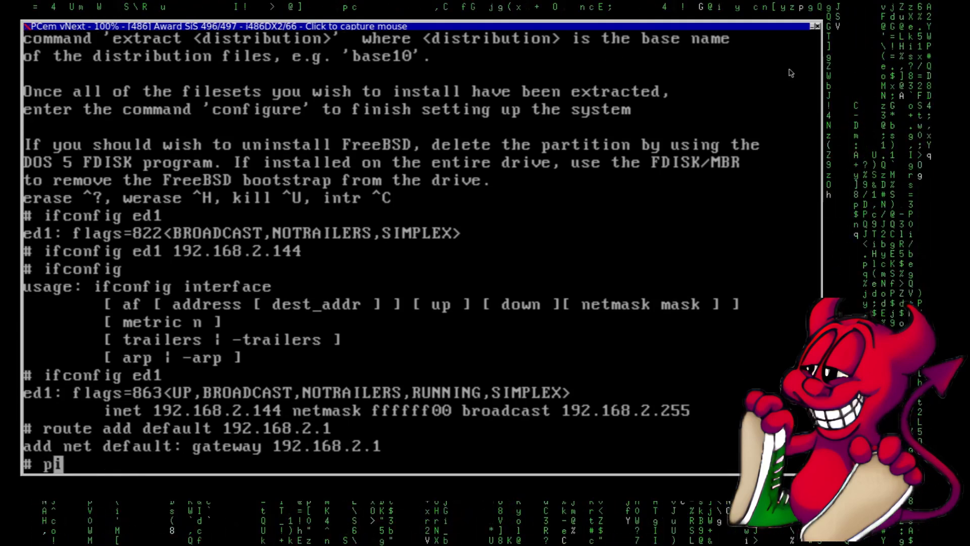
pyautogui.write('pi')
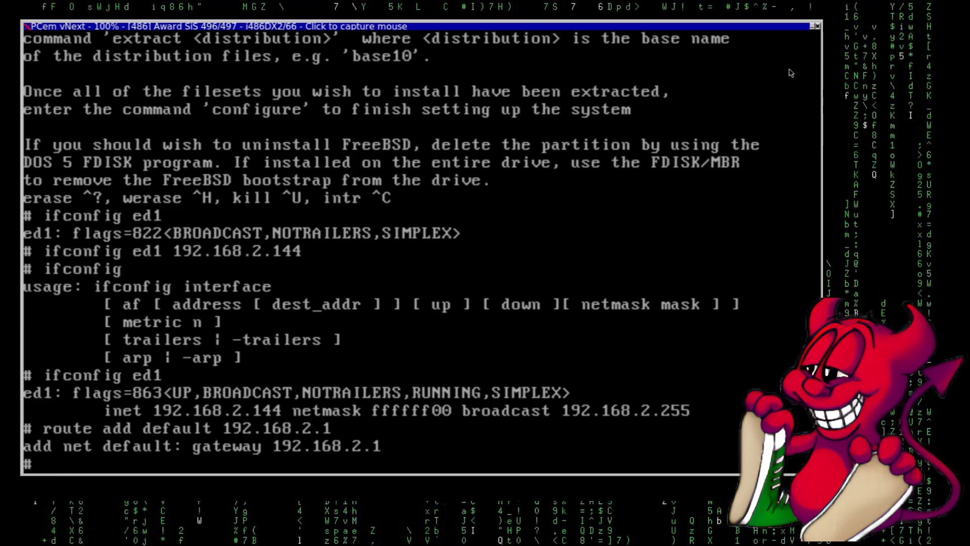
pyautogui.write('ng')
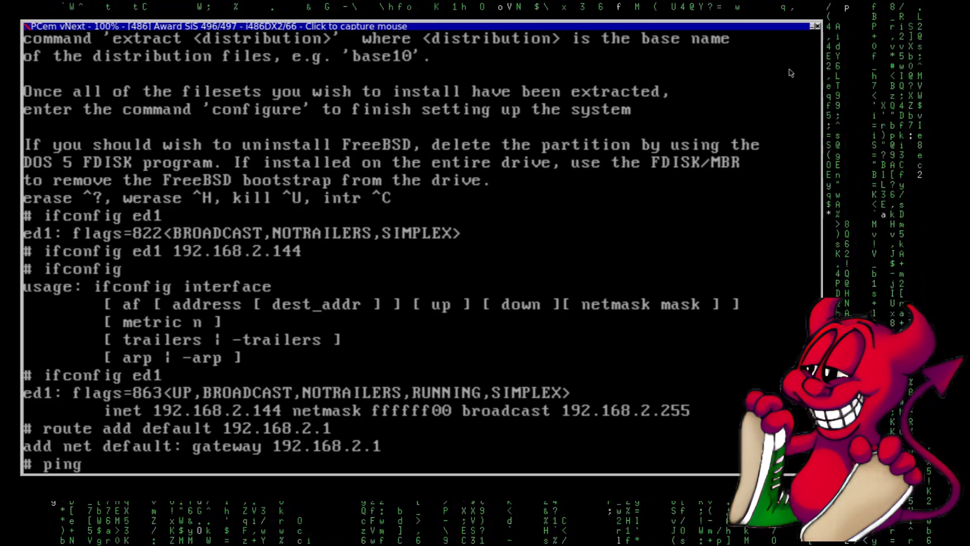
pyautogui.write(' 8.8.8.8')
pyautogui.press('Return')
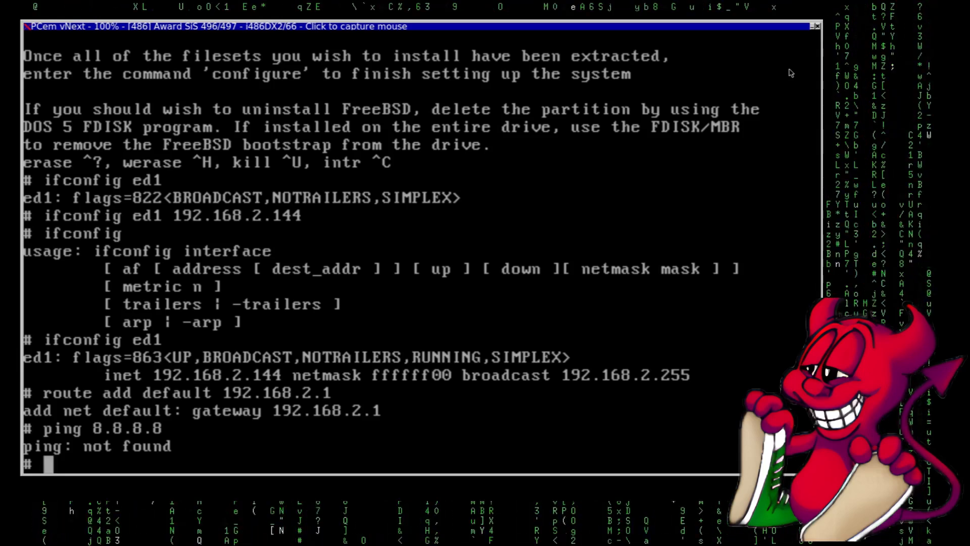
# Step: Halt the FreeBSD guest system and stop the emulation
pyautogui.write('halt')
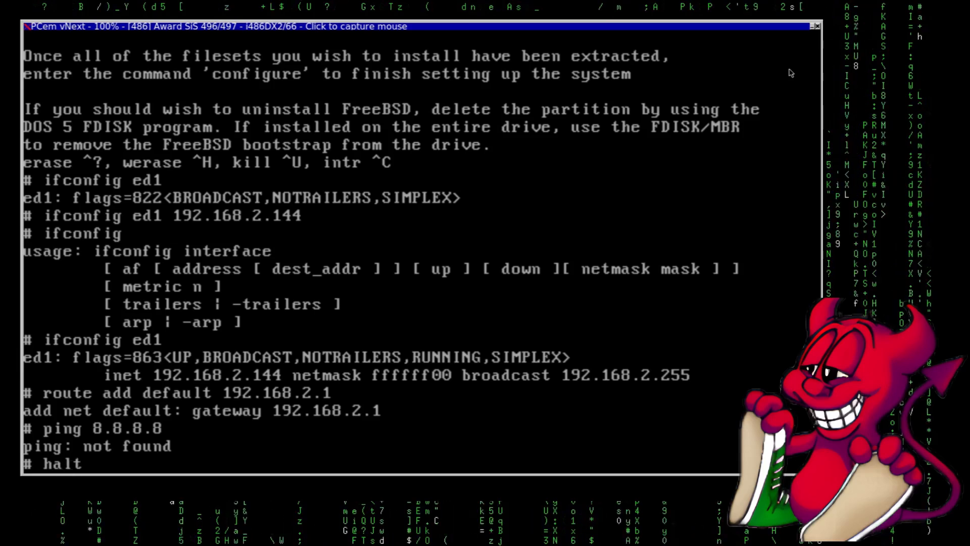
pyautogui.press('Return')
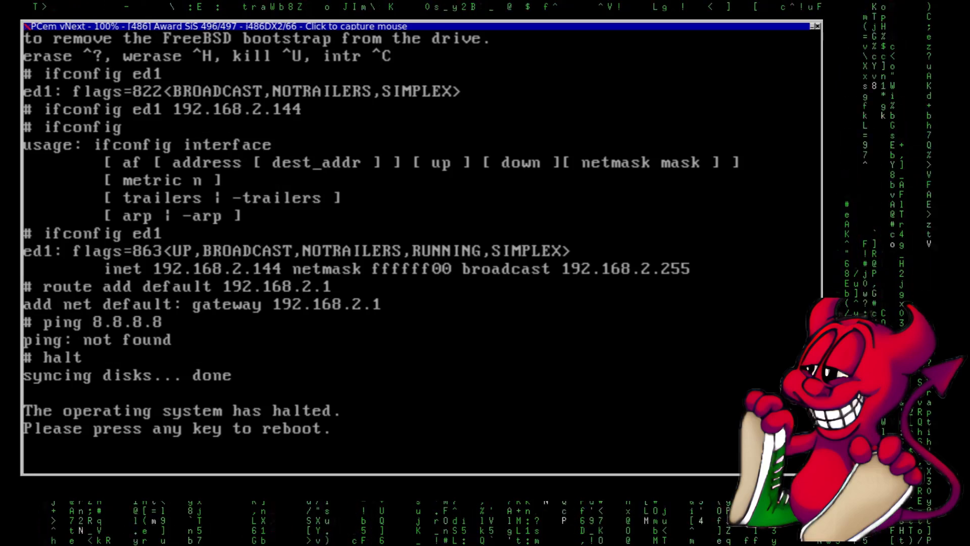
pyautogui.click(817, 27)
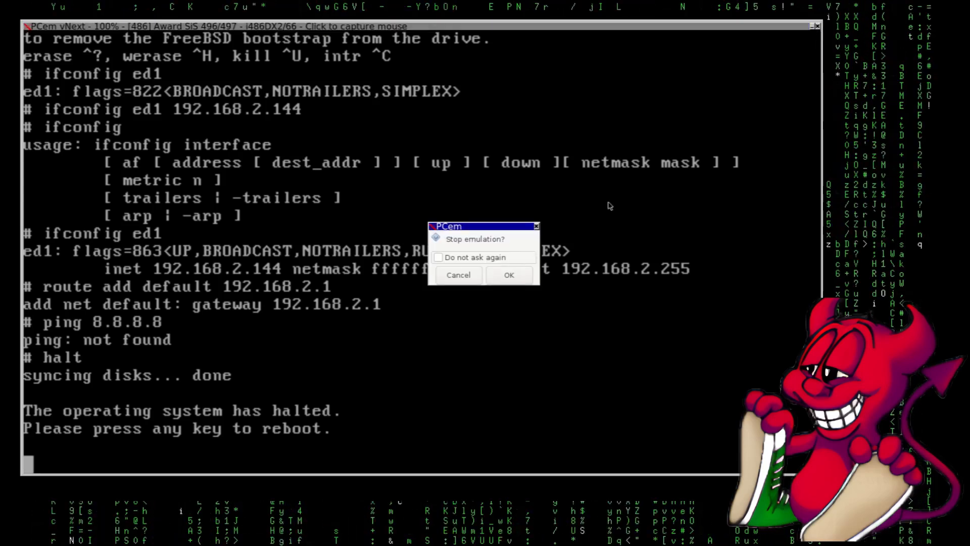
pyautogui.click(509, 275)
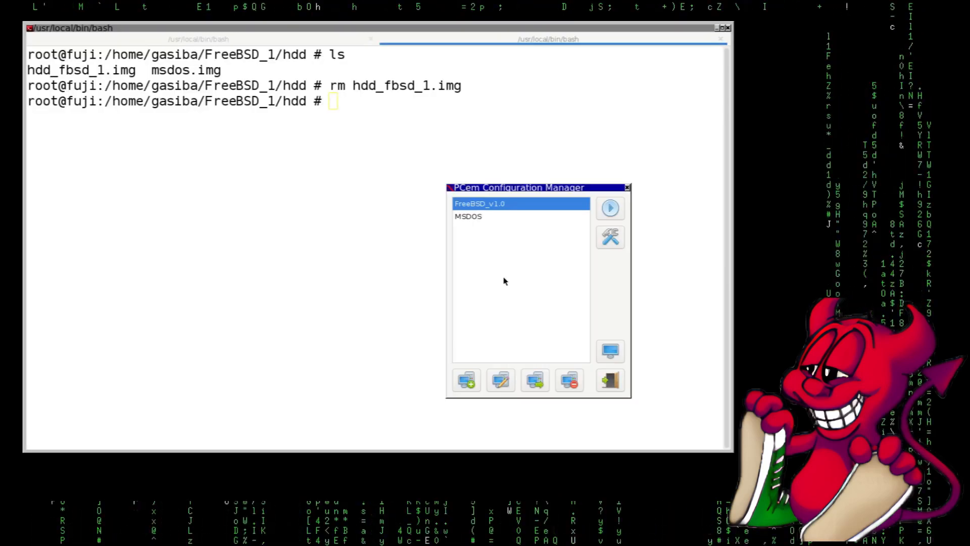
# Step: In the terminal, list all files in the hdd folder in long format, including once with human-readable sizes
pyautogui.click(303, 177)
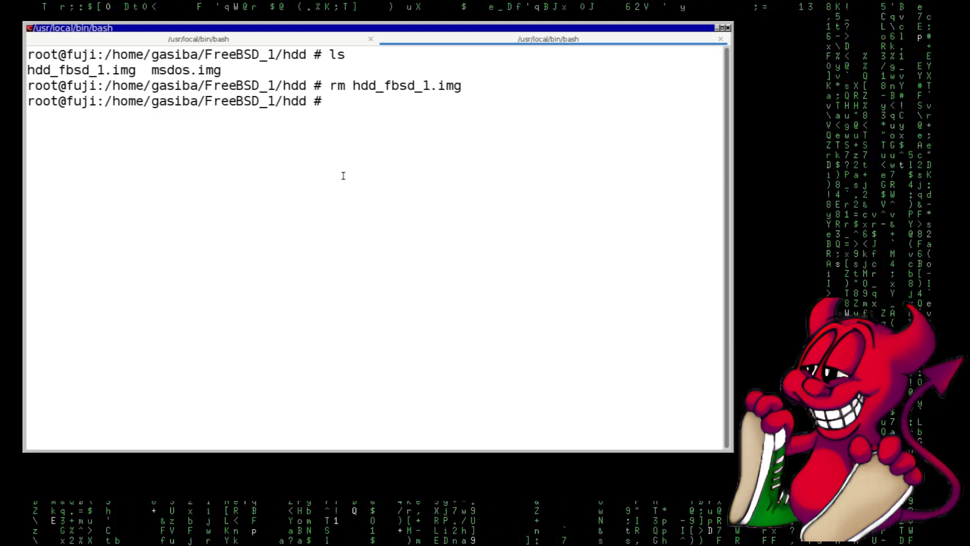
pyautogui.write('ls -la')
pyautogui.press('Return')
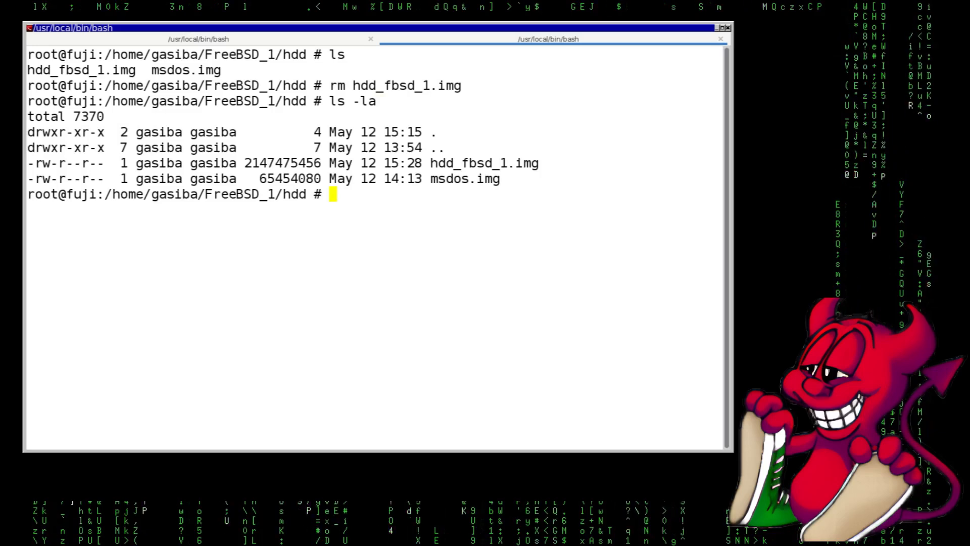
pyautogui.press('Up')
pyautogui.write('h')
pyautogui.press('Return')
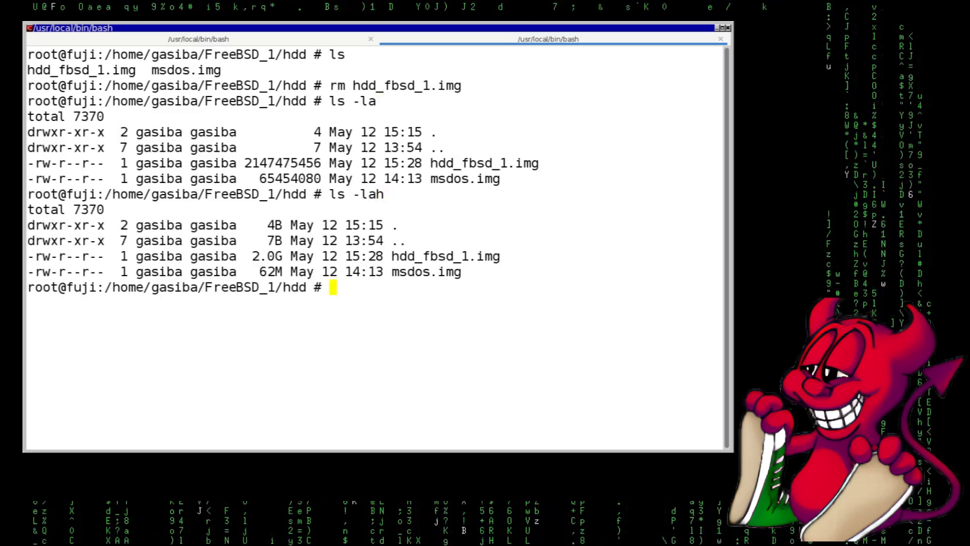
# Step: Try to back up the disk image by running cp with hdd_fbsd_1.img.orig as the only argument
pyautogui.doubleClick(439, 256)
pyautogui.hotkey('ctrl', 'c')
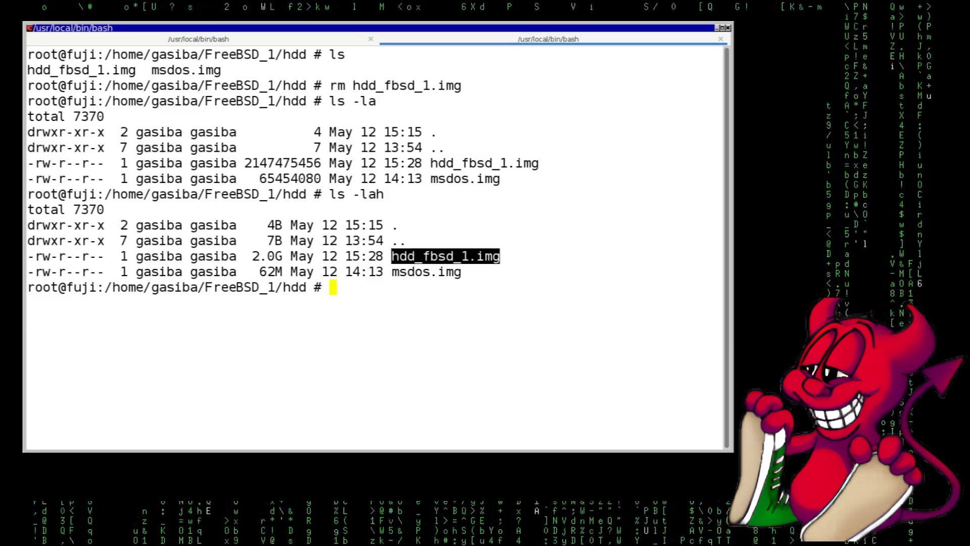
pyautogui.write('cp')
pyautogui.middleClick(403, 349)
pyautogui.write('.orig')
pyautogui.press('Return')
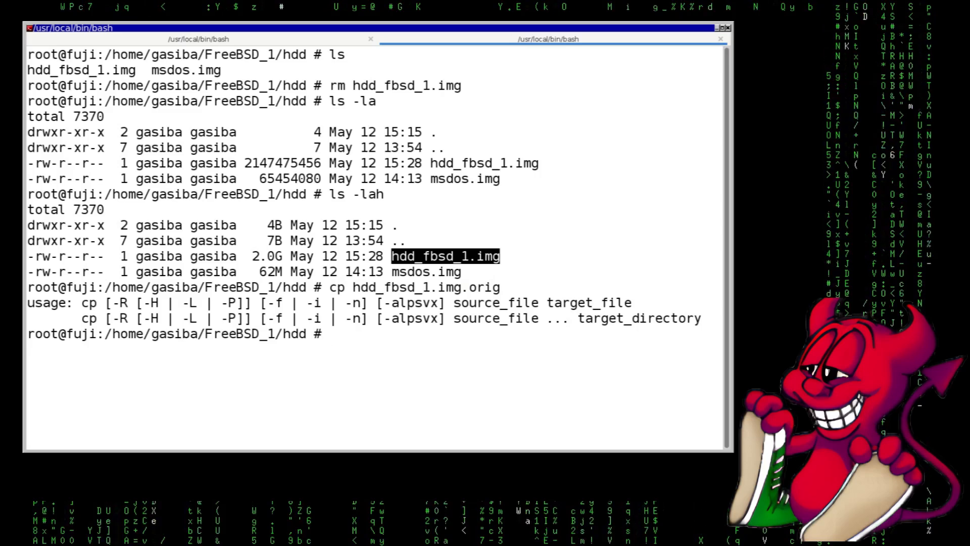
# Step: Back up the disk image by copying hdd_fbsd_1.img to hdd_fbsd_1.img.orig
pyautogui.write('cp')
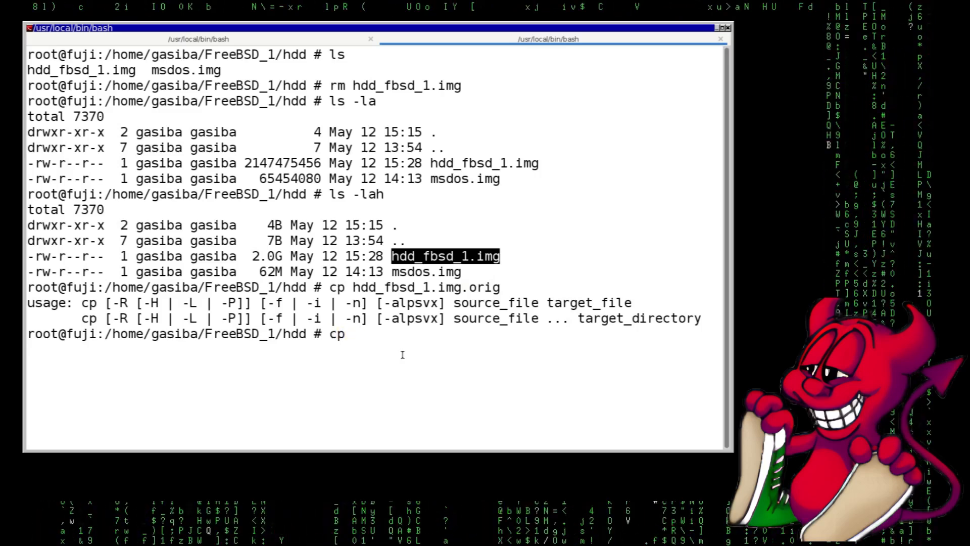
pyautogui.middleClick(440, 290)
pyautogui.doubleClick(440, 291)
pyautogui.middleClick(439, 291)
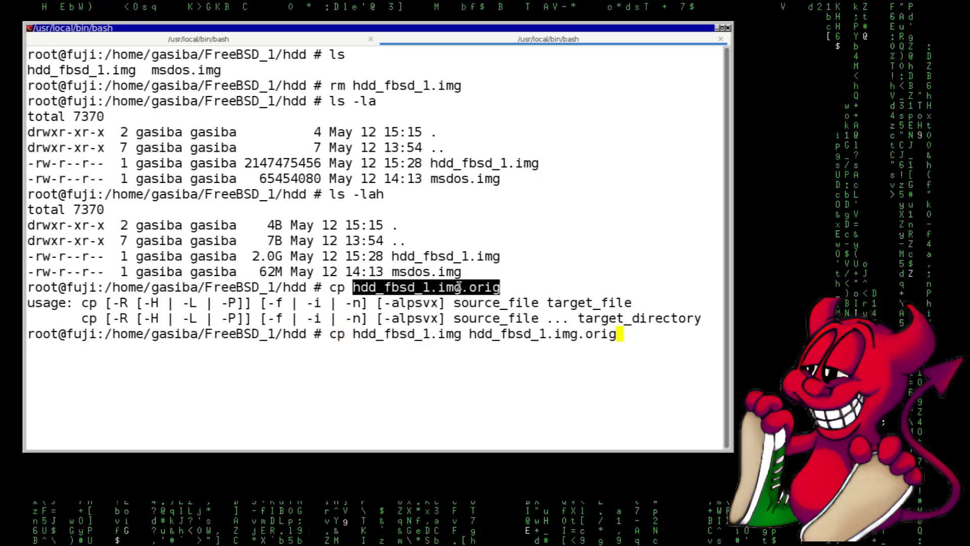
pyautogui.press('Return')
# Step: List the folder with human-readable sizes to check the backup, and copy the file name hdd_fbsd_1.img from the listing
pyautogui.write('ls -lah')
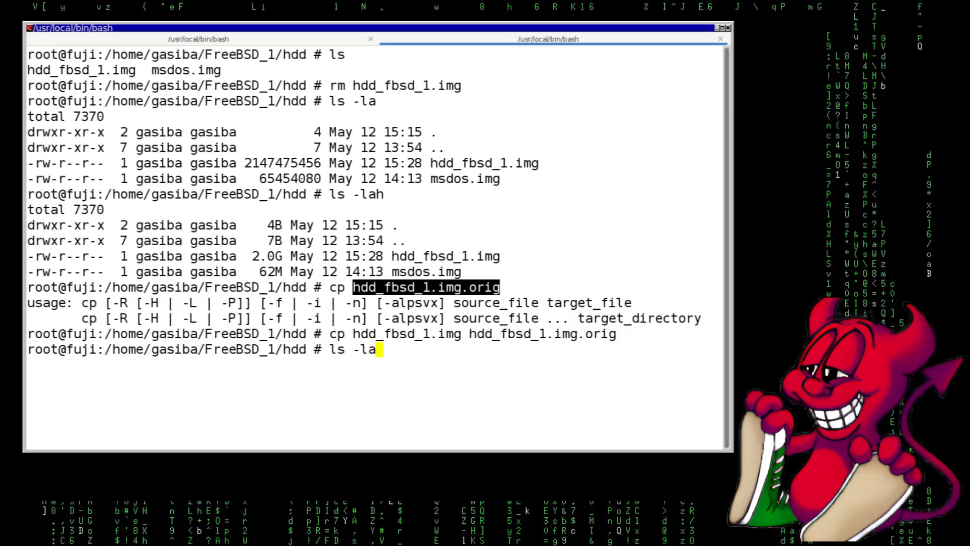
pyautogui.press('Return')
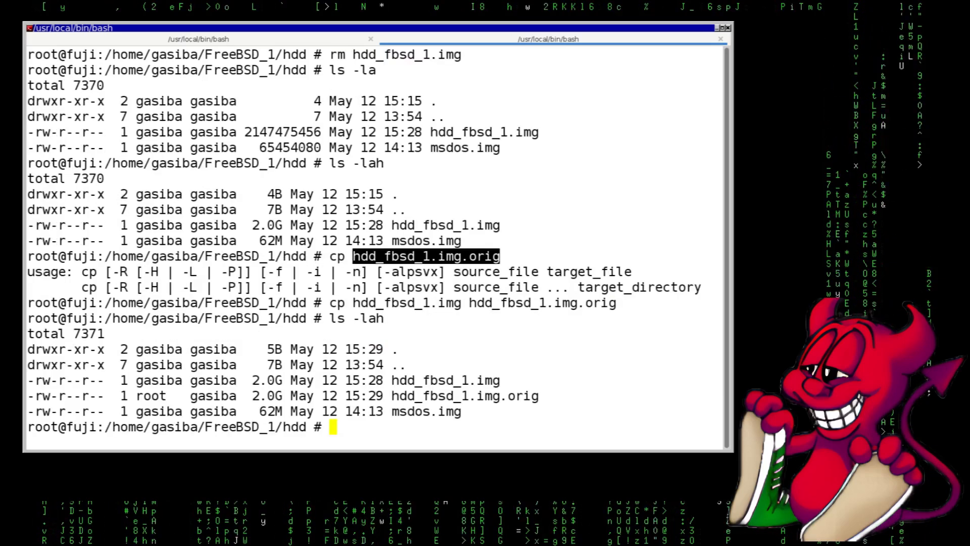
pyautogui.doubleClick(494, 400)
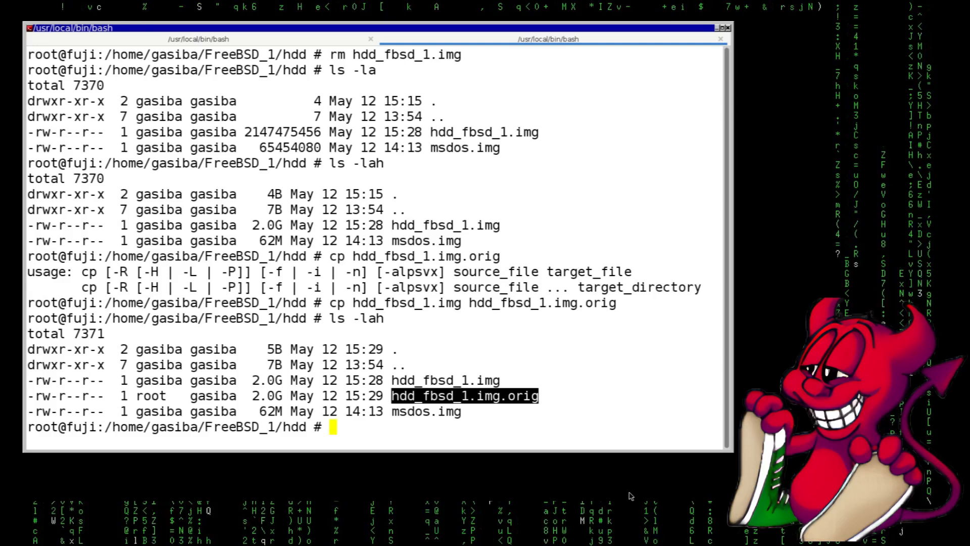
pyautogui.moveTo(387, 381); pyautogui.dragTo(497, 378)
pyautogui.hotkey('ctrl', 'c')
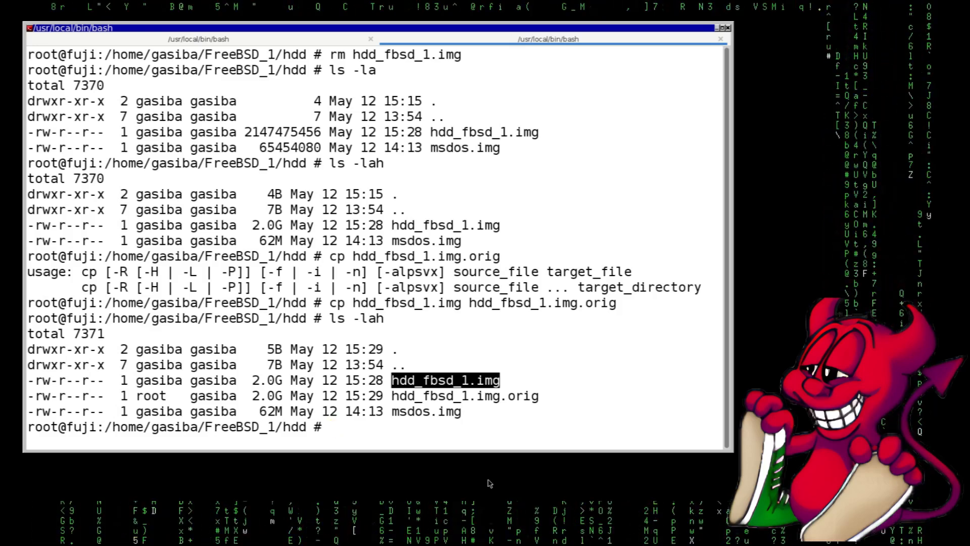
pyautogui.write('mount')
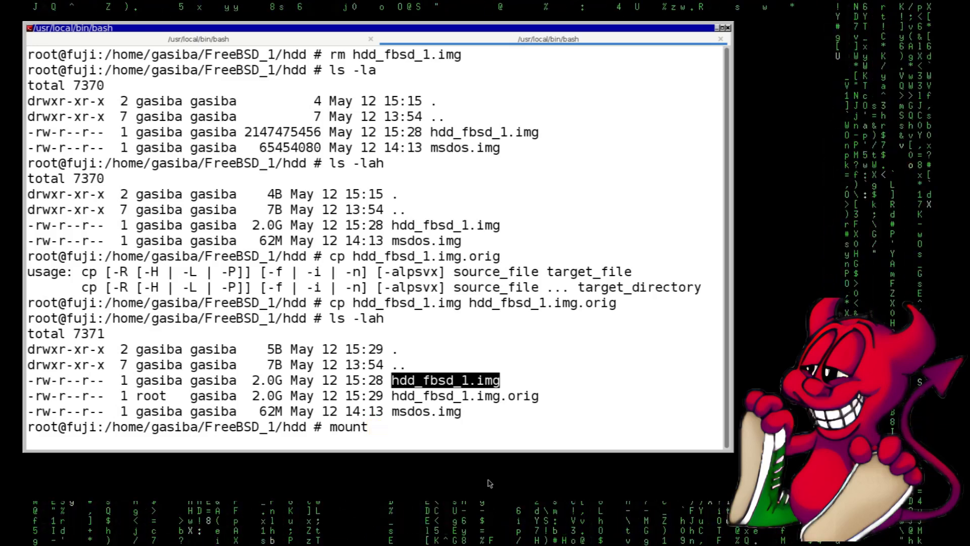
pyautogui.press('BackSpace')
pyautogui.press('BackSpace')
pyautogui.press('BackSpace')
pyautogui.press('BackSpace')
pyautogui.press('BackSpace')
pyautogui.press('BackSpace')
# Step: Attach hdd_fbsd_1.img as a memory disk with mdconfig -f, and display the partition table of md0 with fdisk
pyautogui.write('mdc')
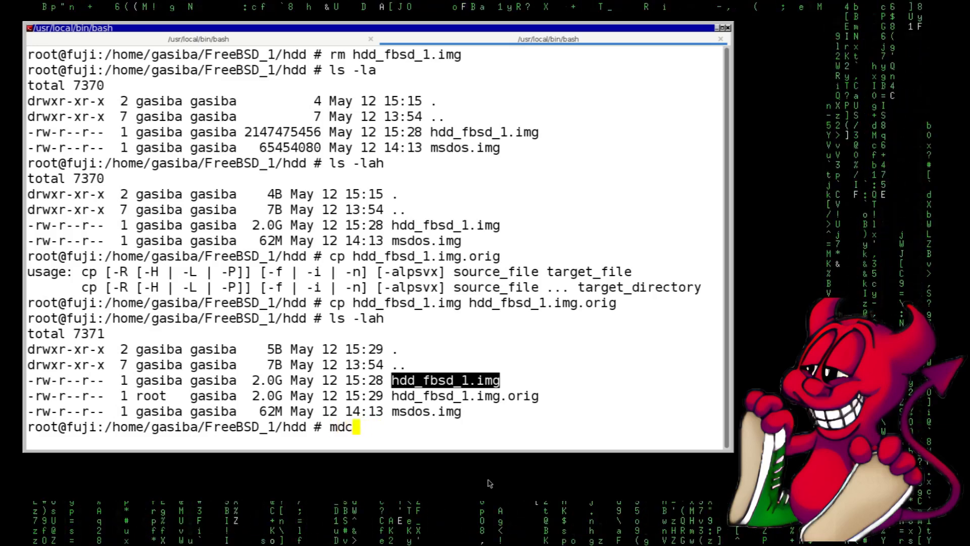
pyautogui.write('onfig -f hdd_fbsd_1.img')
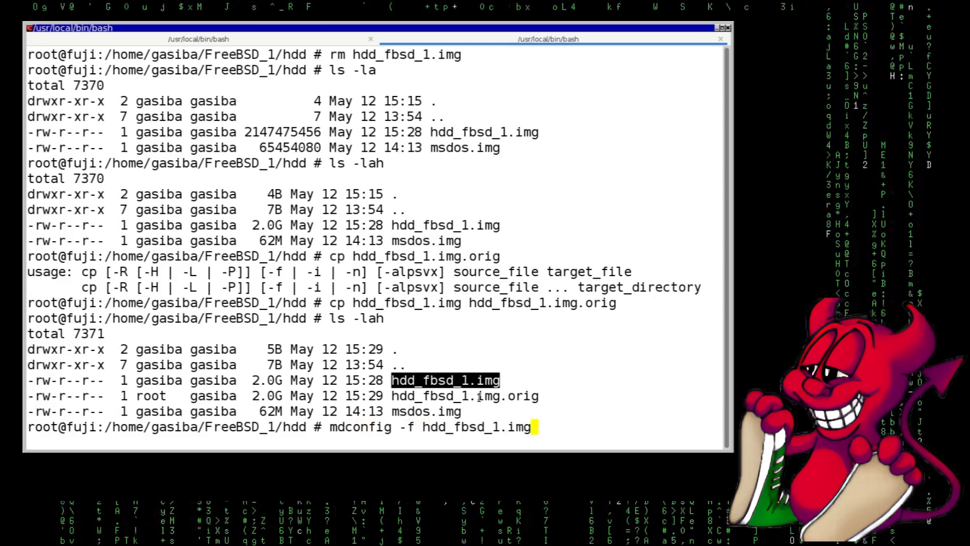
pyautogui.middleClick(483, 396)
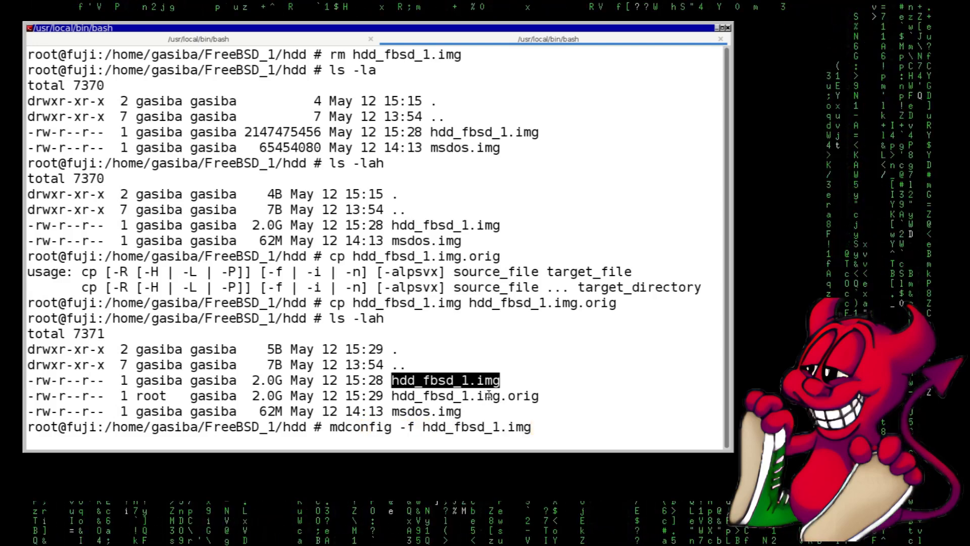
pyautogui.press('Return')
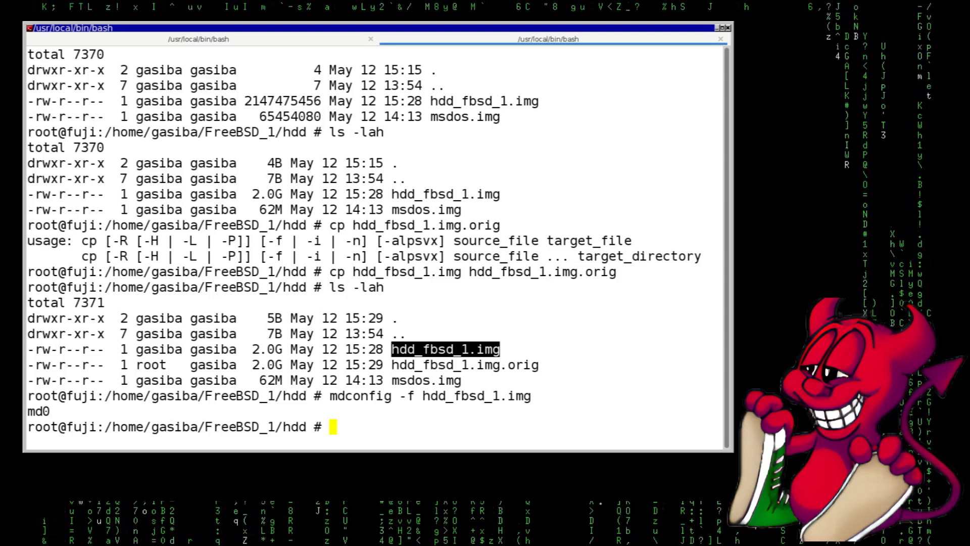
pyautogui.write('fdisk md0')
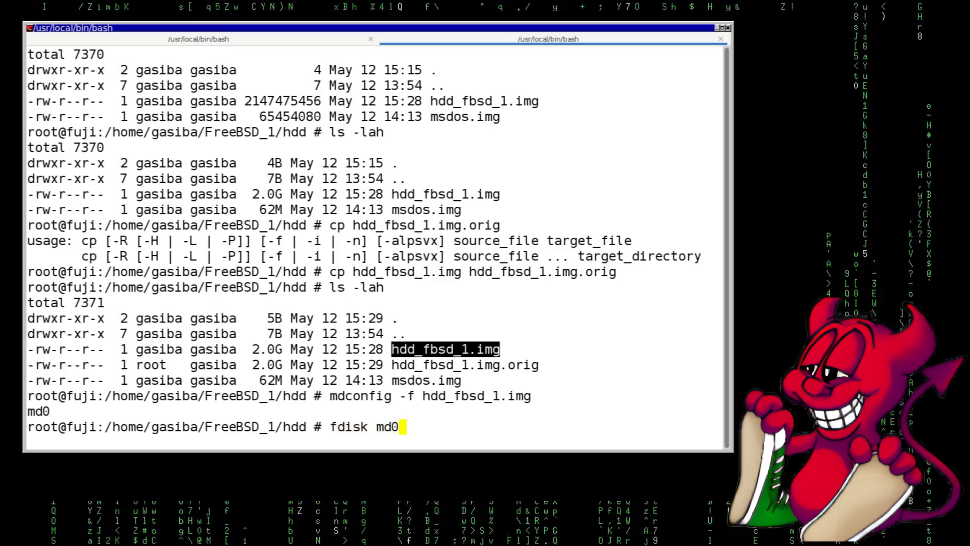
pyautogui.press('Return')
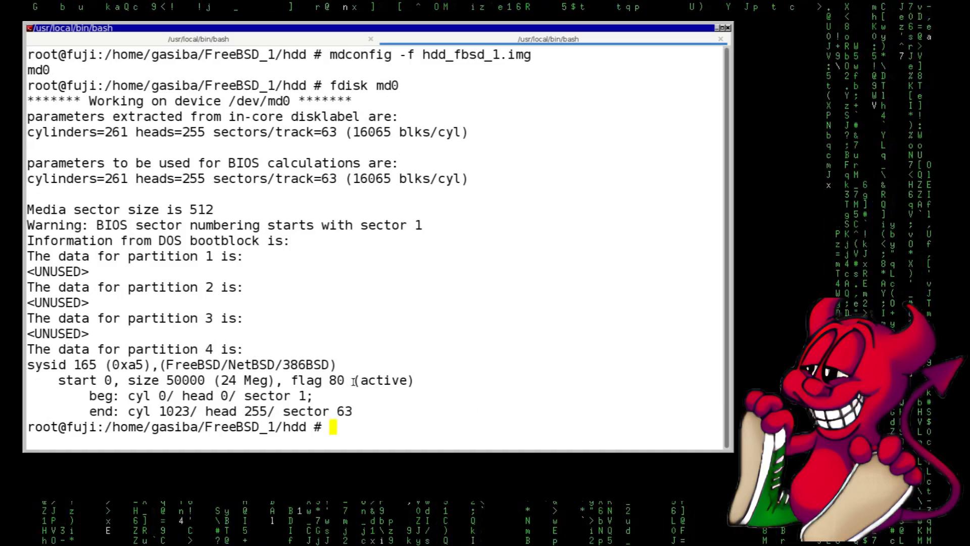
pyautogui.write('mo')
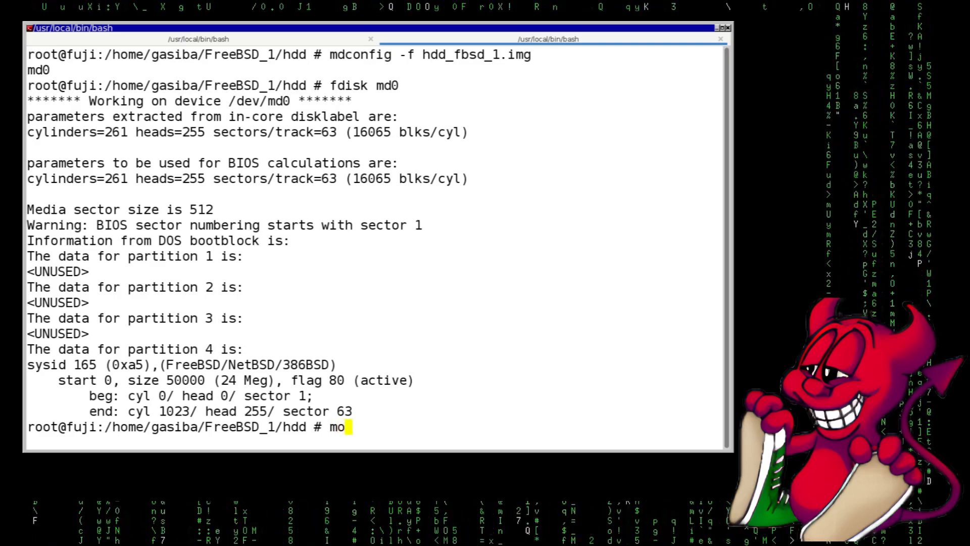
pyautogui.write('unt /d')
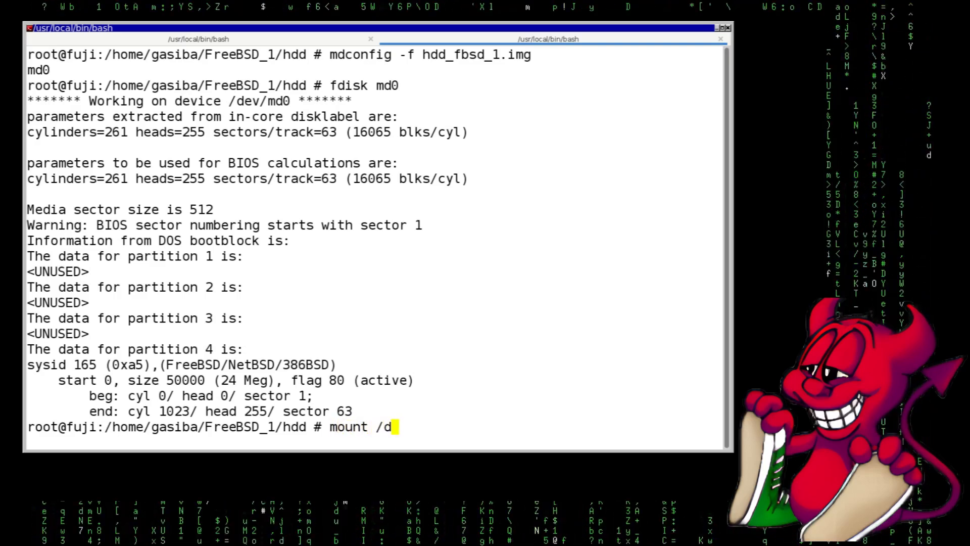
pyautogui.write('ev/md0')
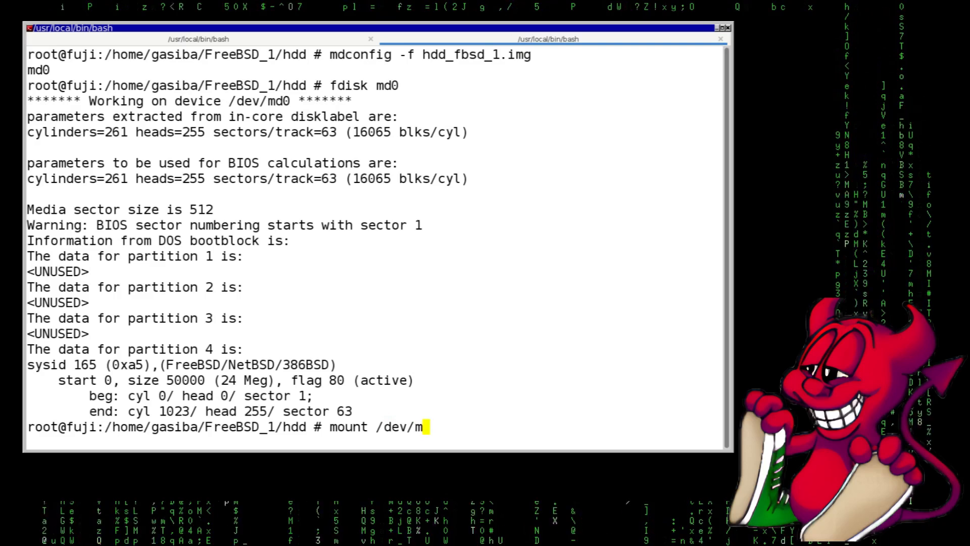
pyautogui.press('BackSpace')
pyautogui.press('BackSpace')
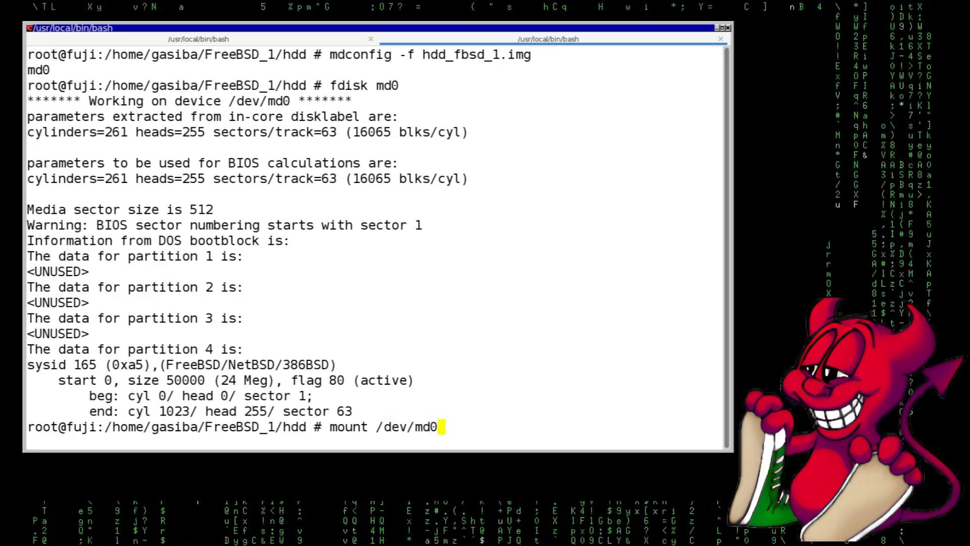
pyautogui.press('Tab')
pyautogui.press('Tab')
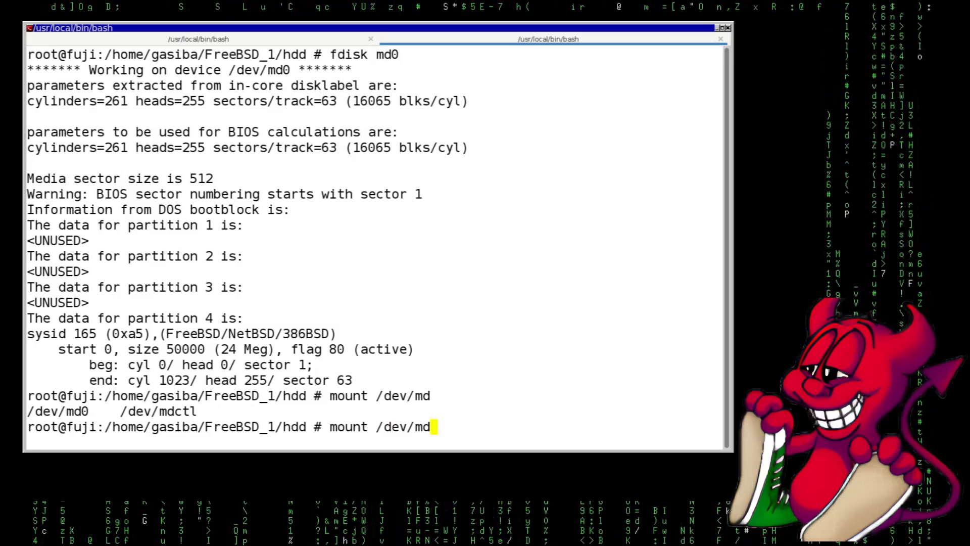
pyautogui.write('0')
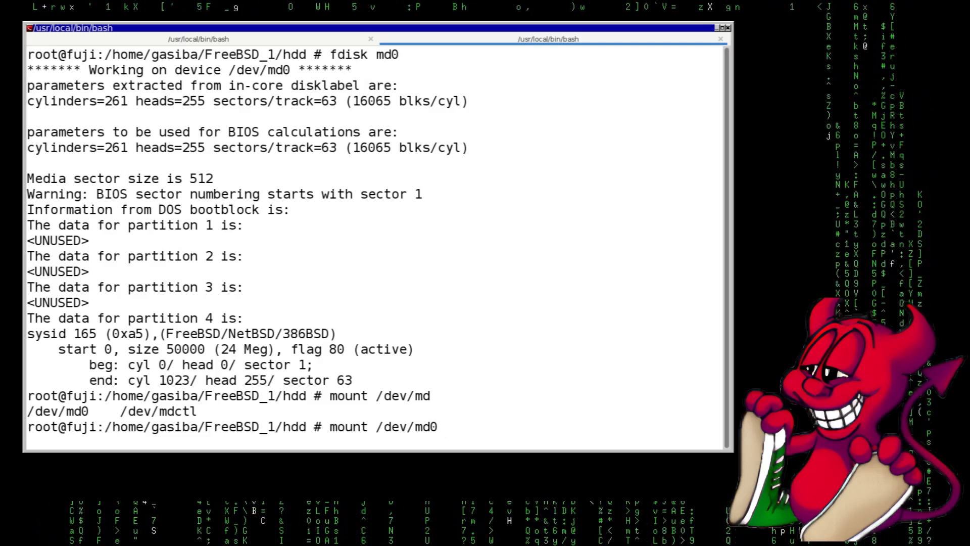
pyautogui.press('BackSpace')
pyautogui.press('BackSpace')
pyautogui.press('BackSpace')
pyautogui.press('BackSpace')
pyautogui.press('BackSpace')
pyautogui.press('BackSpace')
pyautogui.press('BackSpace')
pyautogui.press('BackSpace')
pyautogui.press('BackSpace')
pyautogui.press('BackSpace')
pyautogui.press('BackSpace')
pyautogui.press('BackSpace')
pyautogui.press('BackSpace')
pyautogui.press('BackSpace')
pyautogui.press('BackSpace')
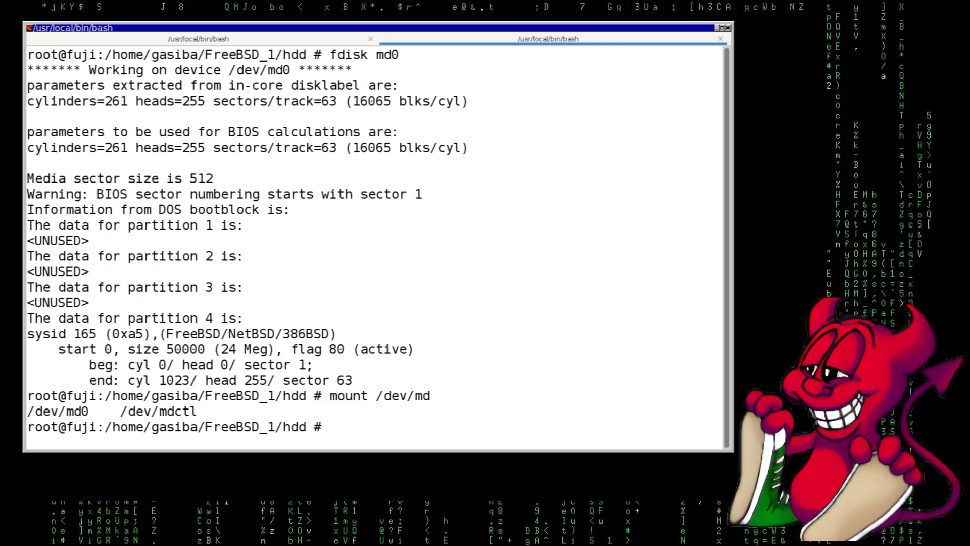
# Step: Detach memory disk unit 0 with mdconfig -d
pyautogui.write('mdconfig -d ')
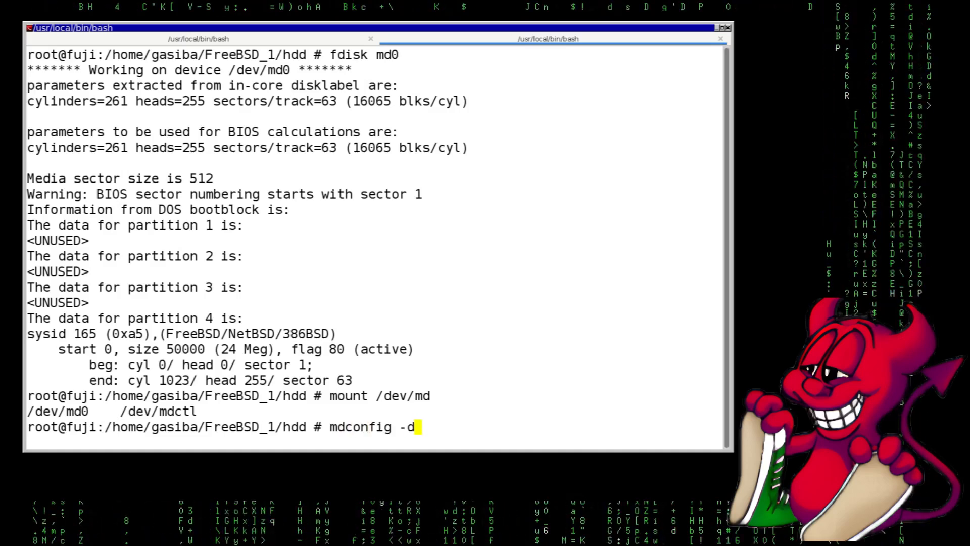
pyautogui.write('-u0')
pyautogui.press('Return')
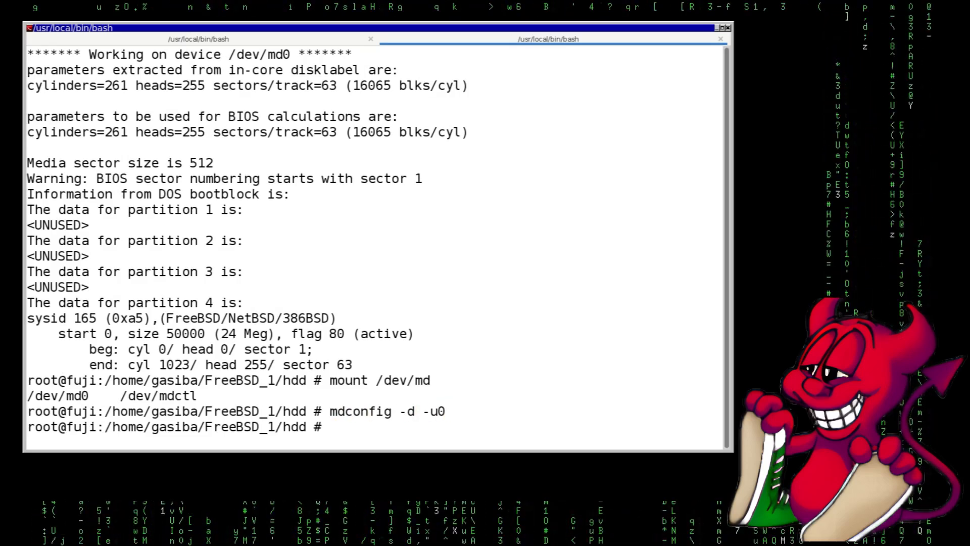
# Step: Switch to the PCem Configuration Manager, create a new machine configuration named FreeBSD_3.3, and reposition its settings dialog
pyautogui.hotkey('alt', 'Tab')
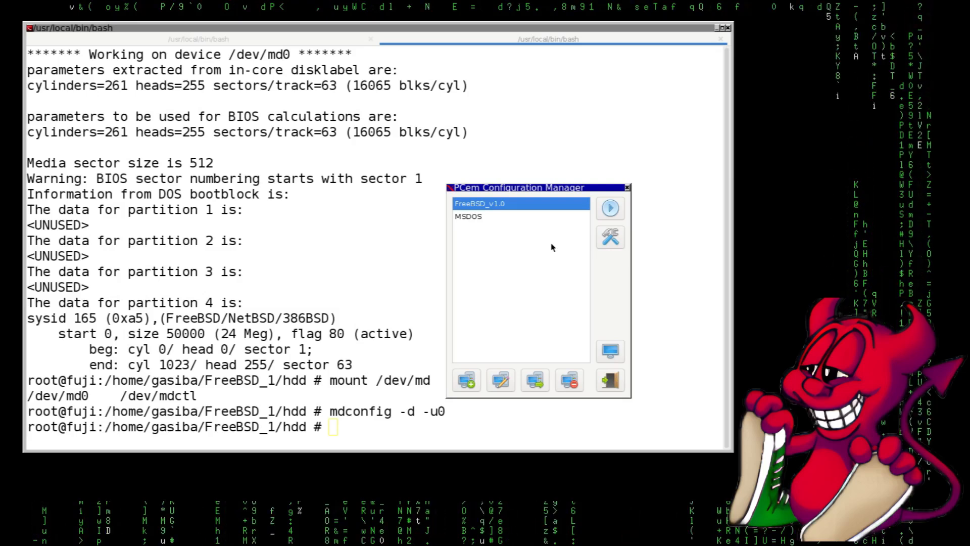
pyautogui.click(473, 377)
pyautogui.write('FreeBSD_')
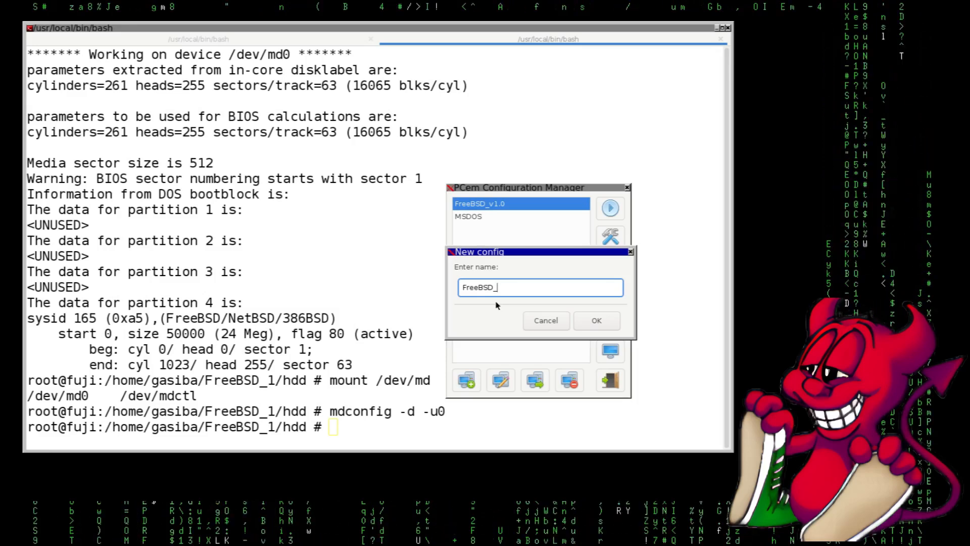
pyautogui.write('3.3')
pyautogui.press('Left')
pyautogui.press('Left')
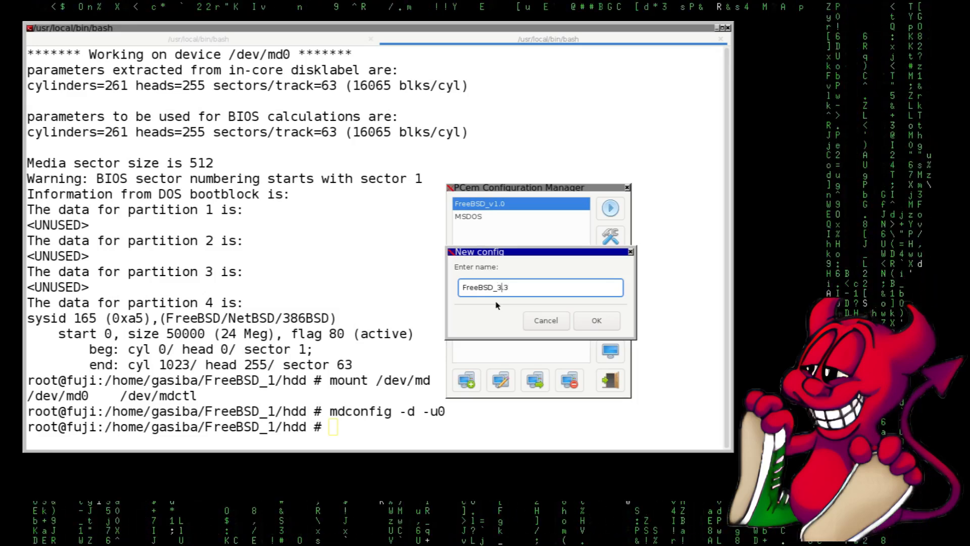
pyautogui.click(596, 321)
pyautogui.moveTo(558, 227); pyautogui.dragTo(343, 109)
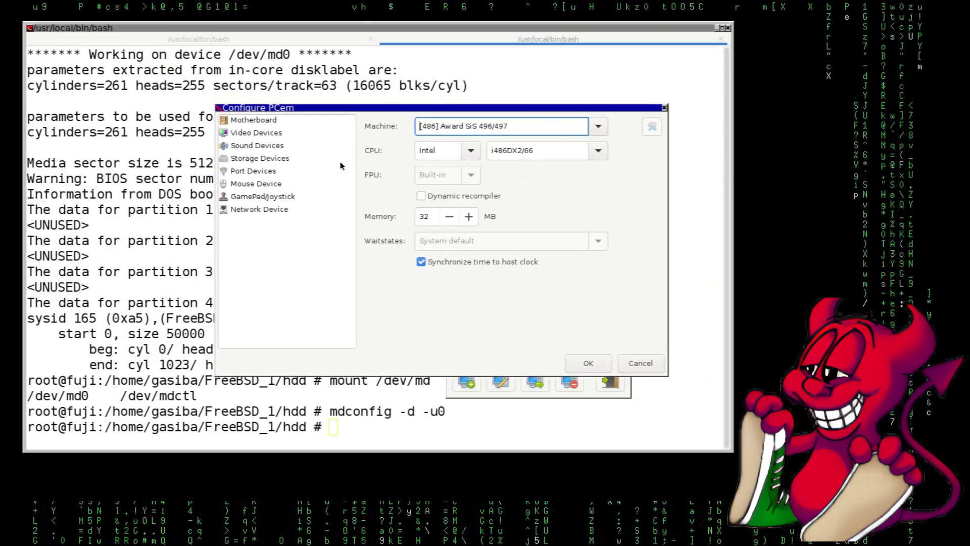
# Step: Begin a new raw hard disc image for the primary master, saved as hdd_fbsd_33.img in the FreeBSD_1/hdd folder
pyautogui.click(268, 135)
pyautogui.click(273, 148)
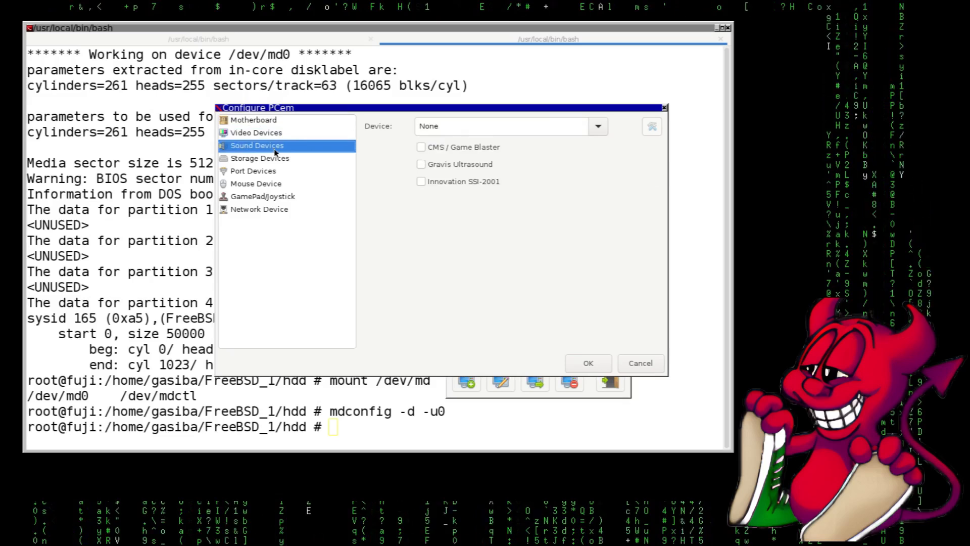
pyautogui.click(276, 159)
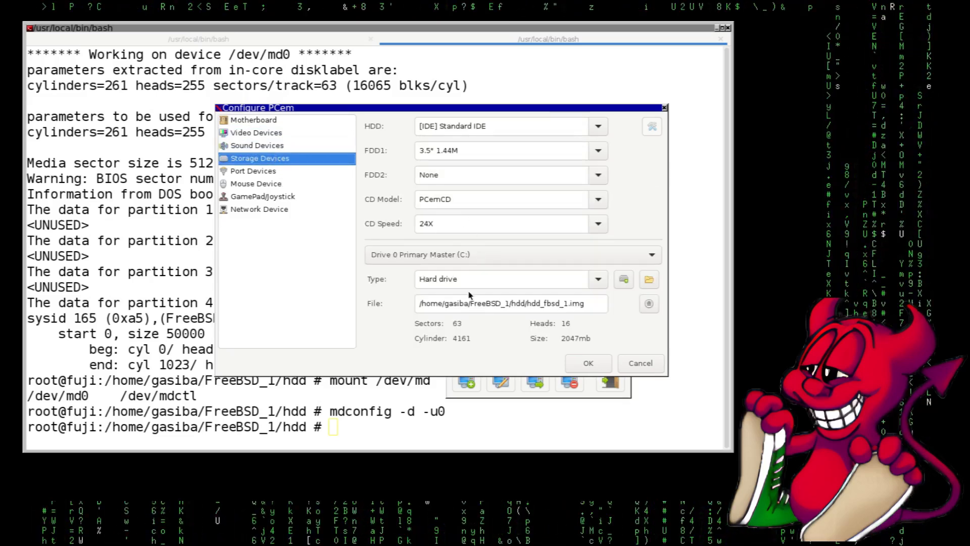
pyautogui.click(624, 279)
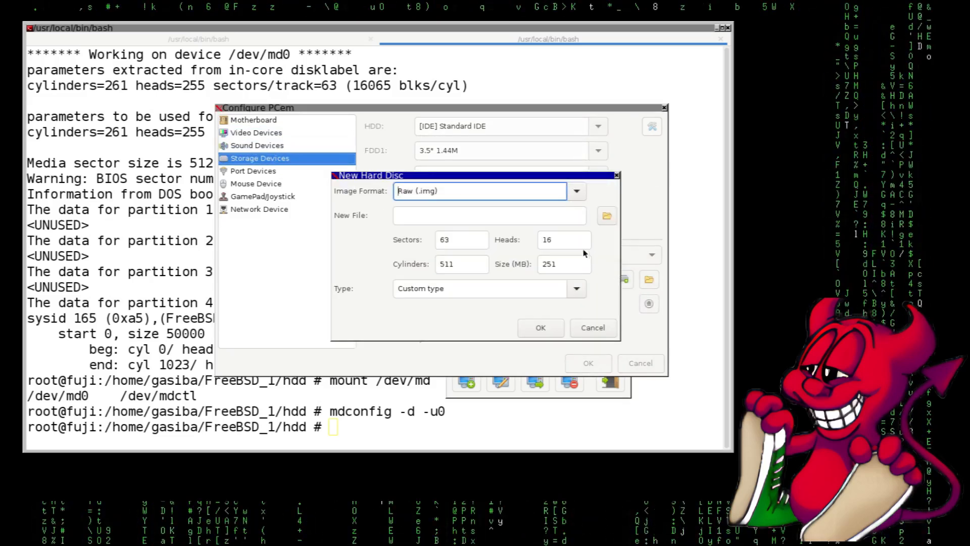
pyautogui.click(606, 216)
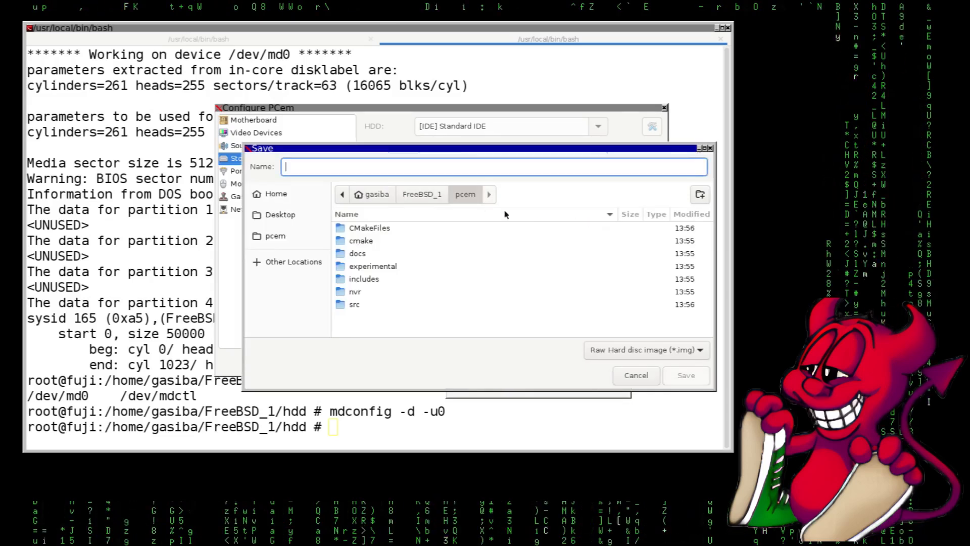
pyautogui.click(440, 195)
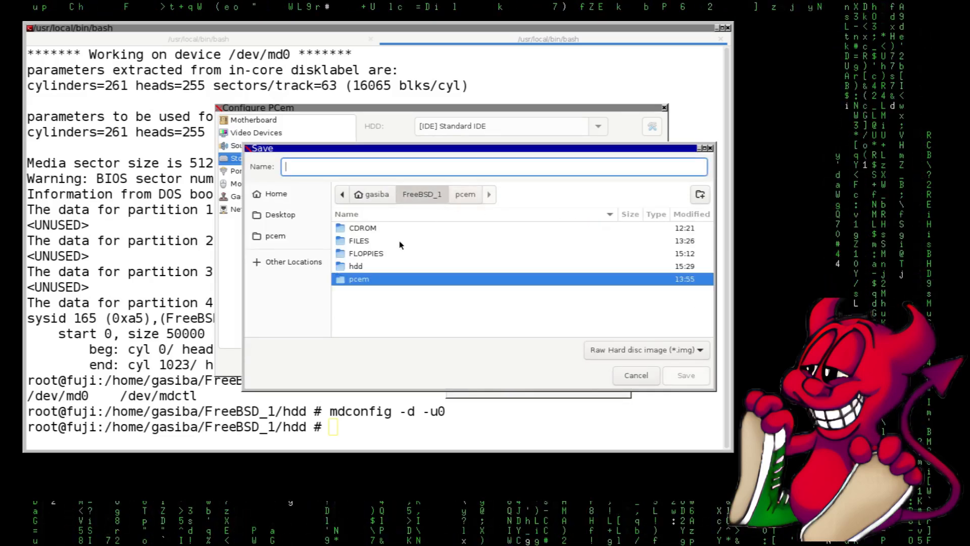
pyautogui.doubleClick(357, 266)
pyautogui.click(373, 228)
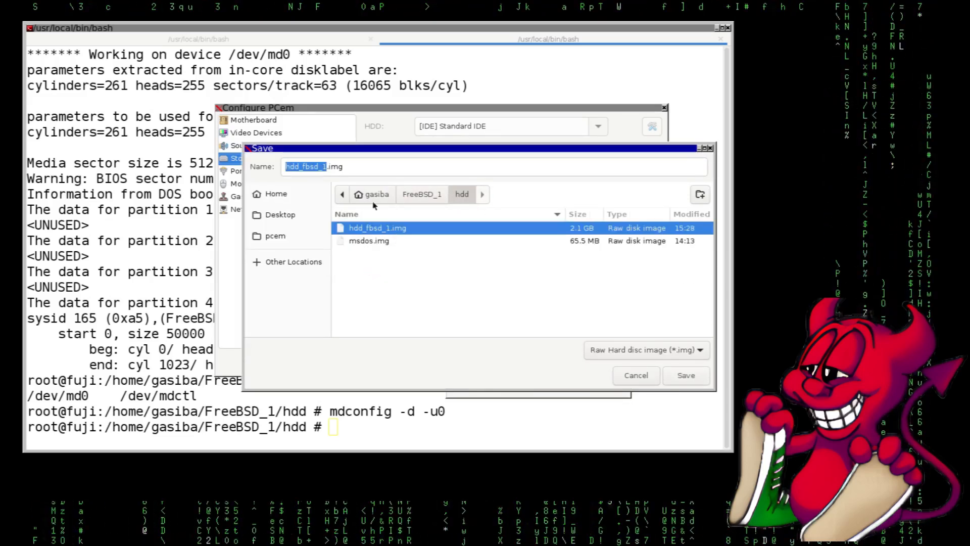
pyautogui.click(327, 168)
pyautogui.press('BackSpace')
pyautogui.write('33')
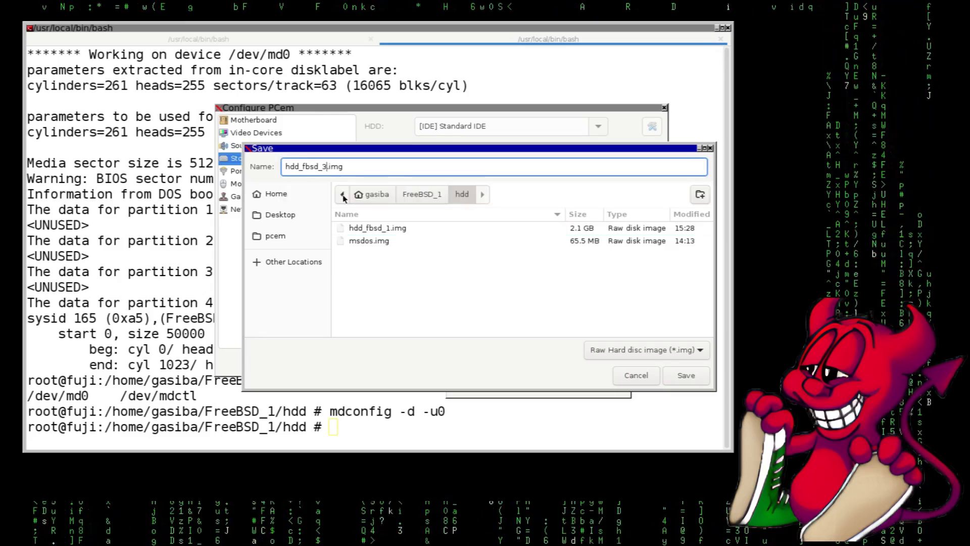
pyautogui.click(684, 374)
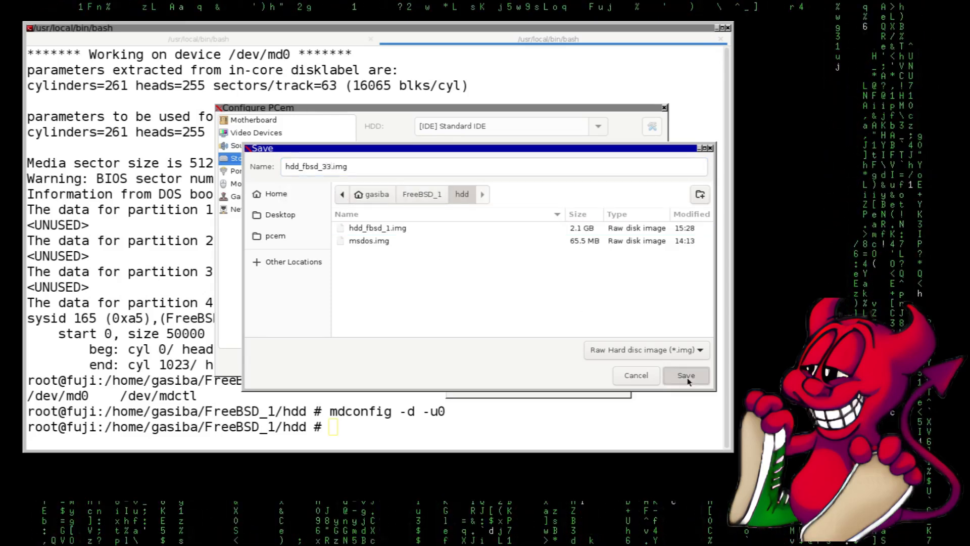
# Step: Set the new hard disc's size to 2048 MB and create the drive
pyautogui.doubleClick(566, 260)
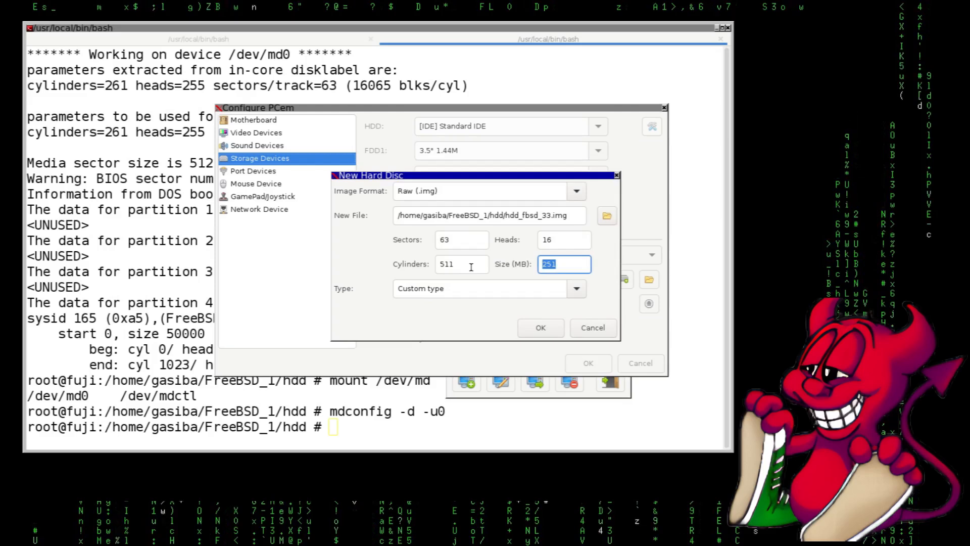
pyautogui.write('2048')
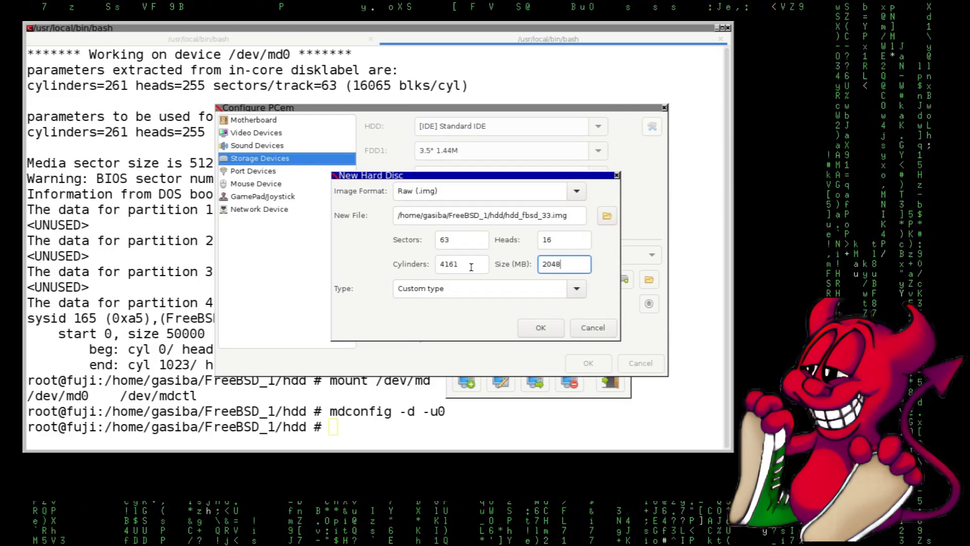
pyautogui.click(540, 327)
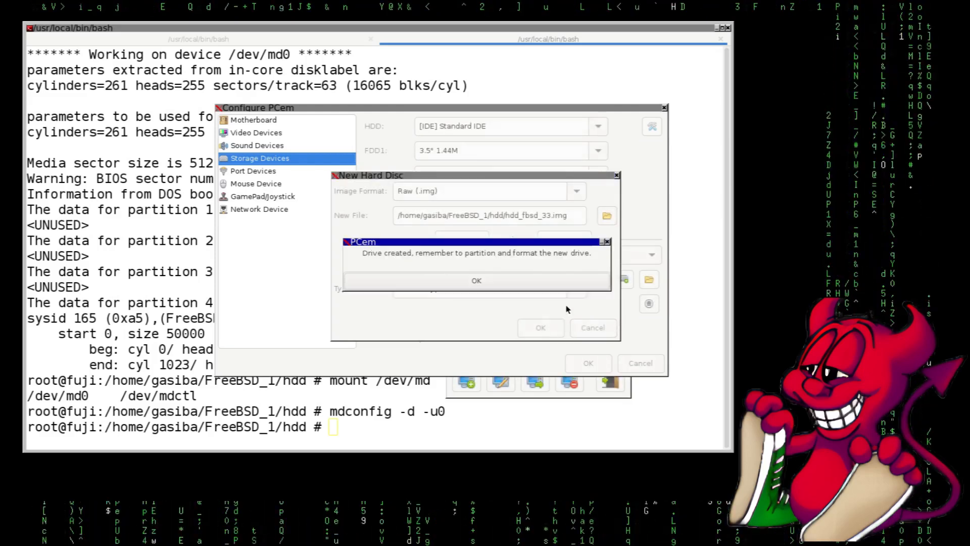
pyautogui.click(473, 278)
# Step: Review the port, mouse, joystick and network device settings, and accept the machine configuration
pyautogui.click(263, 171)
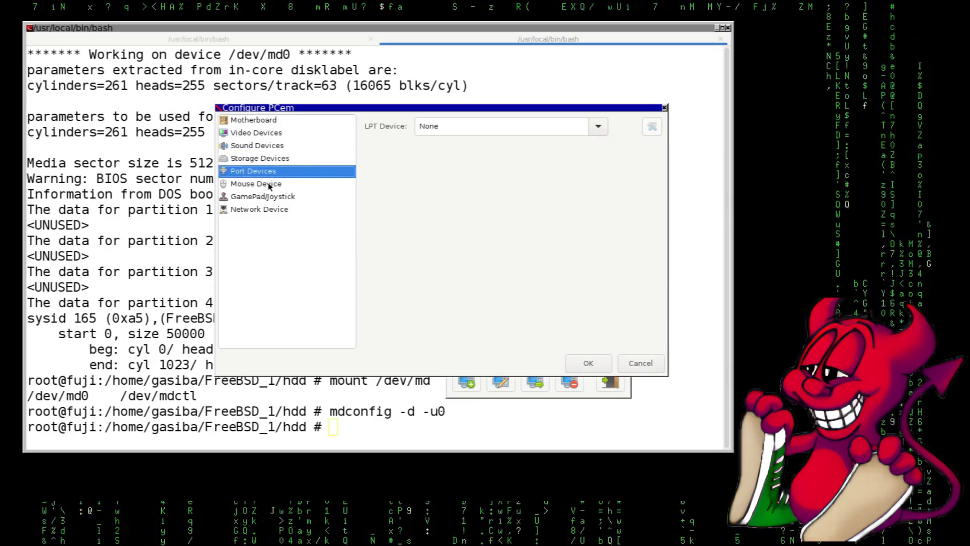
pyautogui.click(265, 184)
pyautogui.click(271, 198)
pyautogui.click(264, 209)
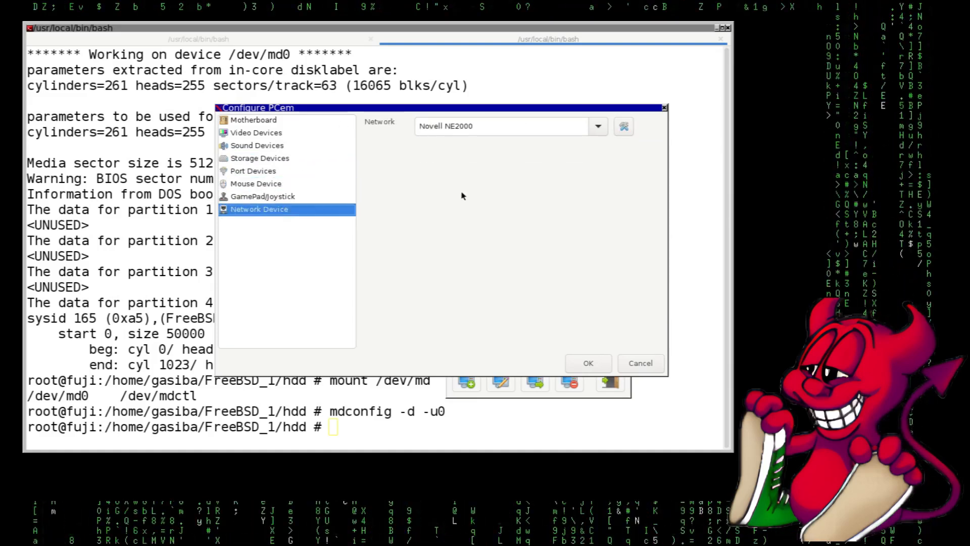
pyautogui.click(588, 362)
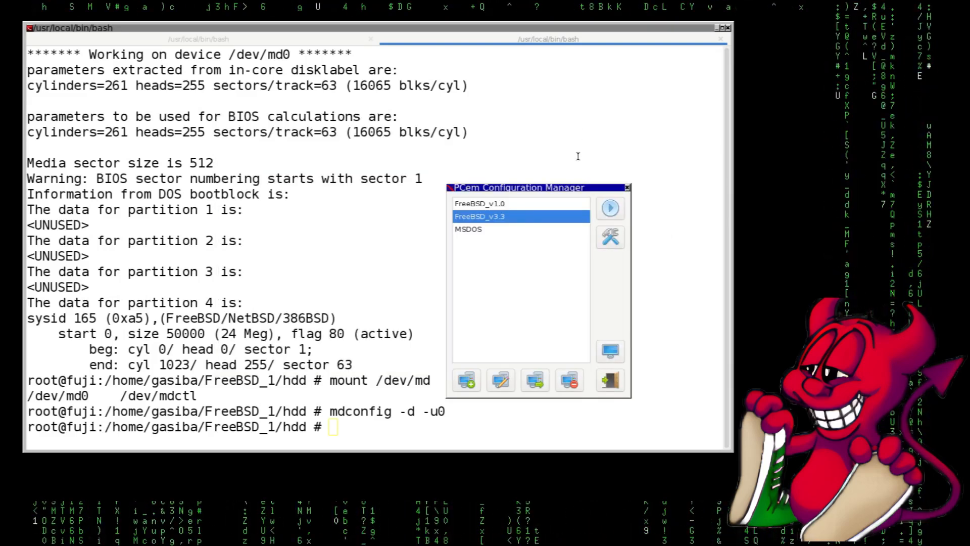
# Step: Start the FreeBSD_v3.3 machine and enter its BIOS setup utility
pyautogui.click(610, 208)
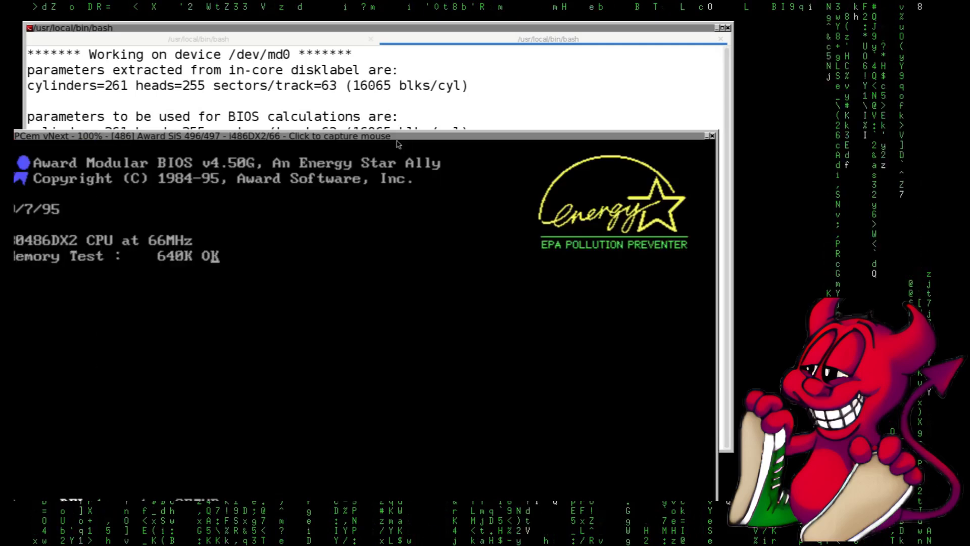
pyautogui.click(397, 144)
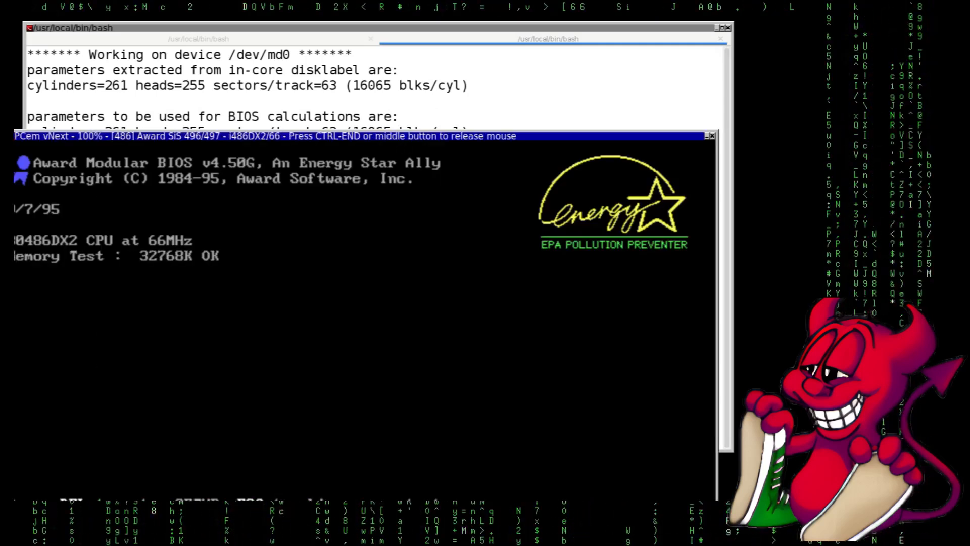
pyautogui.hotkey('ctrl', 'End')
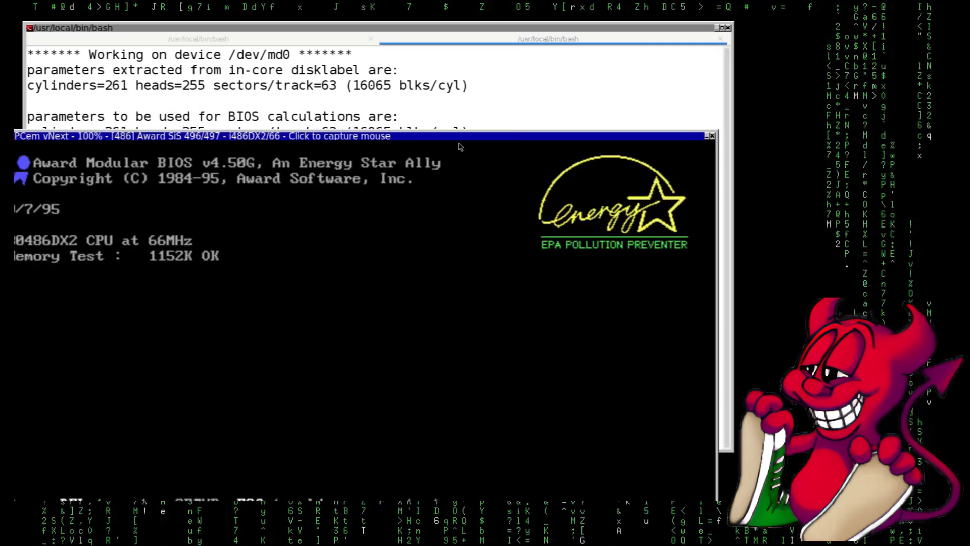
pyautogui.press('Delete')
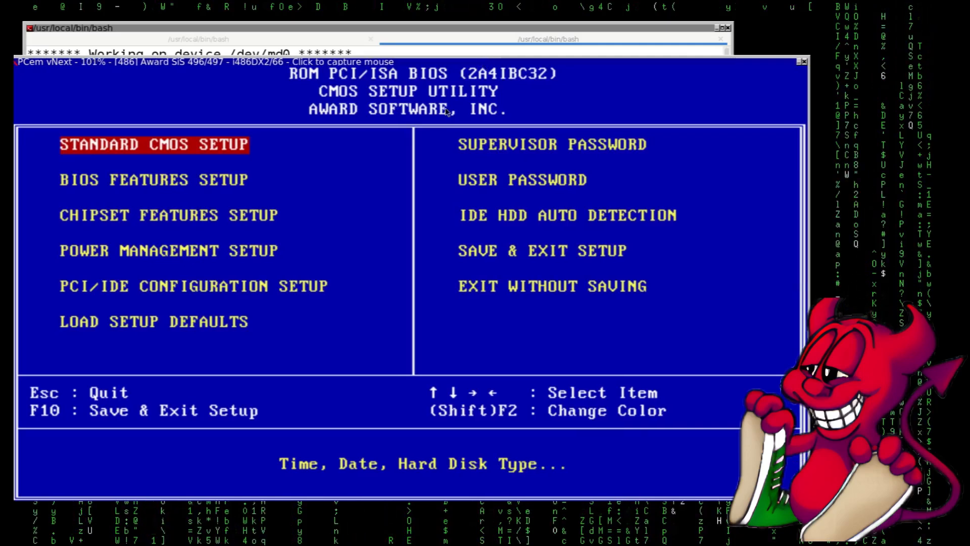
# Step: Run IDE HDD auto detection and select option 1, NORMAL mode, for the primary master
pyautogui.press('Return')
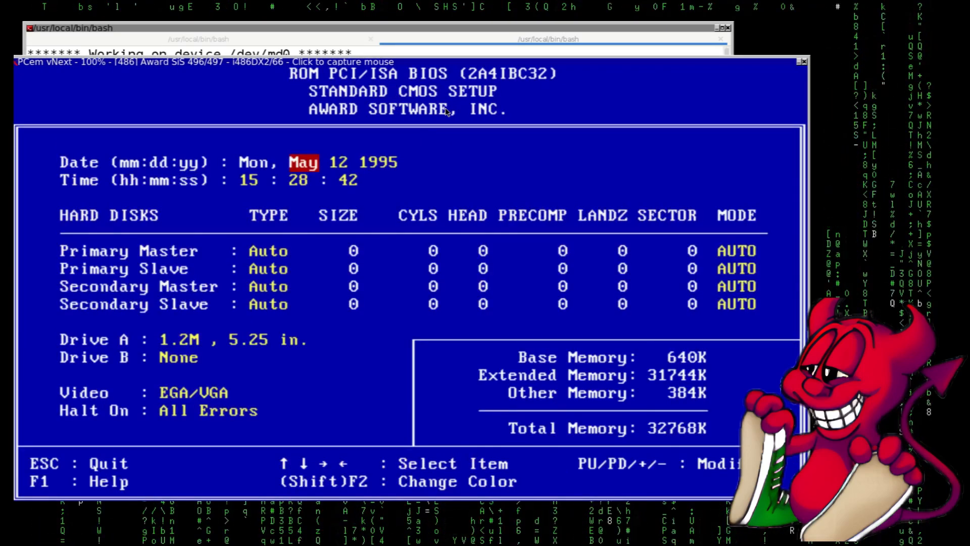
pyautogui.press('Escape')
pyautogui.press('Up')
pyautogui.press('Up')
pyautogui.press('Up')
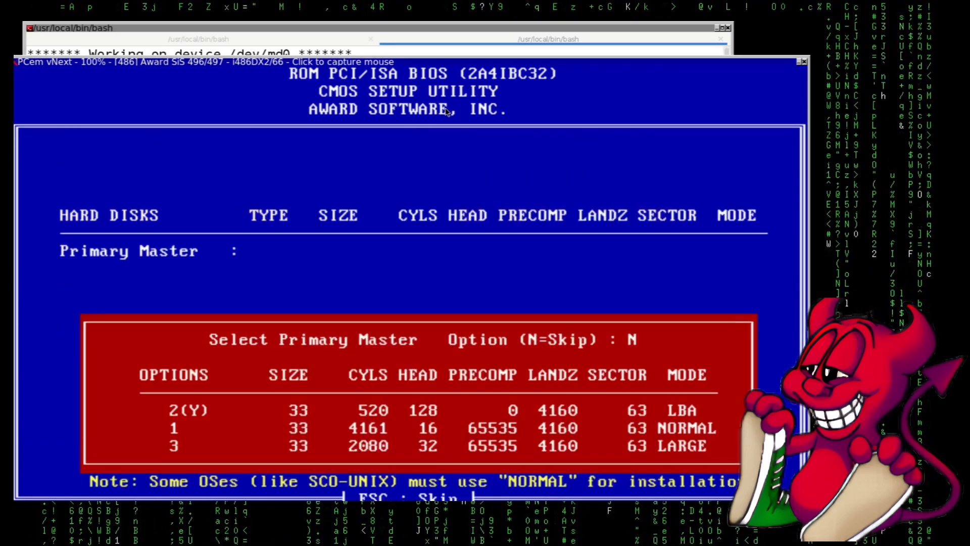
pyautogui.press('Return')
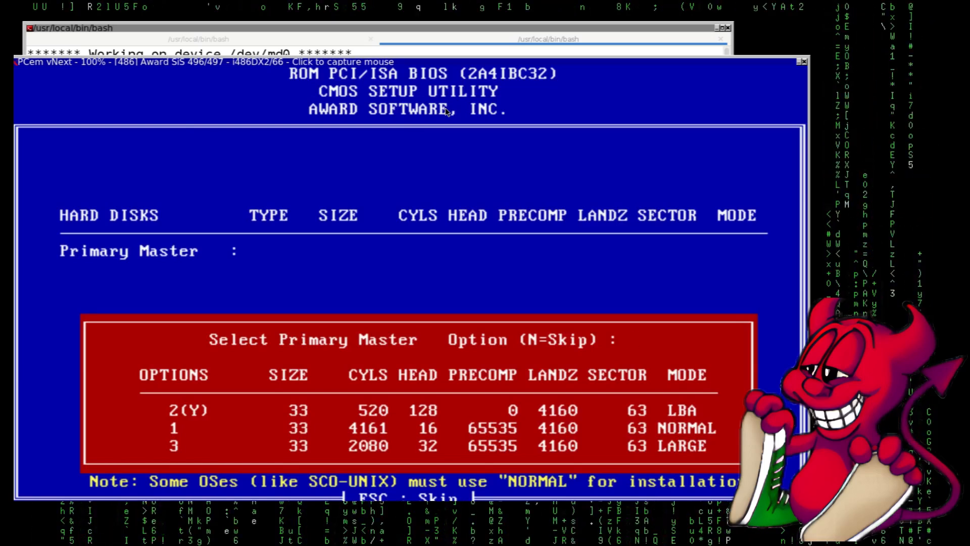
pyautogui.press('1')
pyautogui.press('Return')
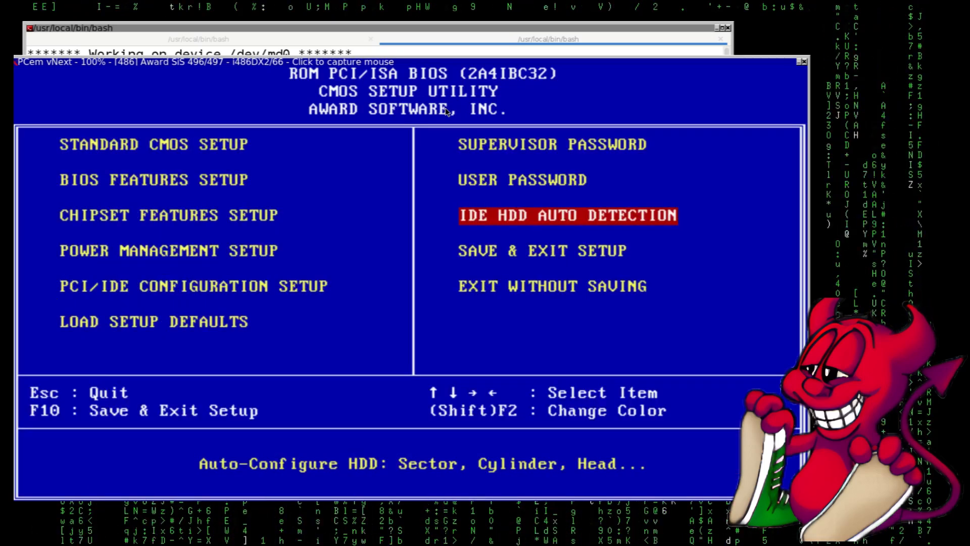
# Step: Set floppy drive A to 1.44M, 3.5 in. in the standard CMOS setup
pyautogui.press('Down')
pyautogui.press('Down')
pyautogui.press('Down')
pyautogui.press('Return')
pyautogui.press('Right')
pyautogui.press('Right')
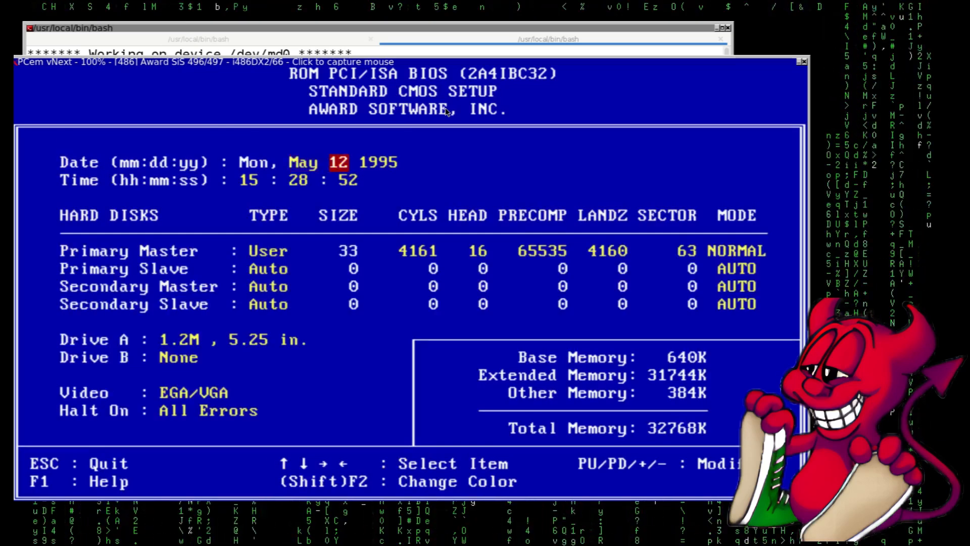
pyautogui.press('Down')
pyautogui.press('Down')
pyautogui.press('Down')
pyautogui.press('Down')
pyautogui.press('Down')
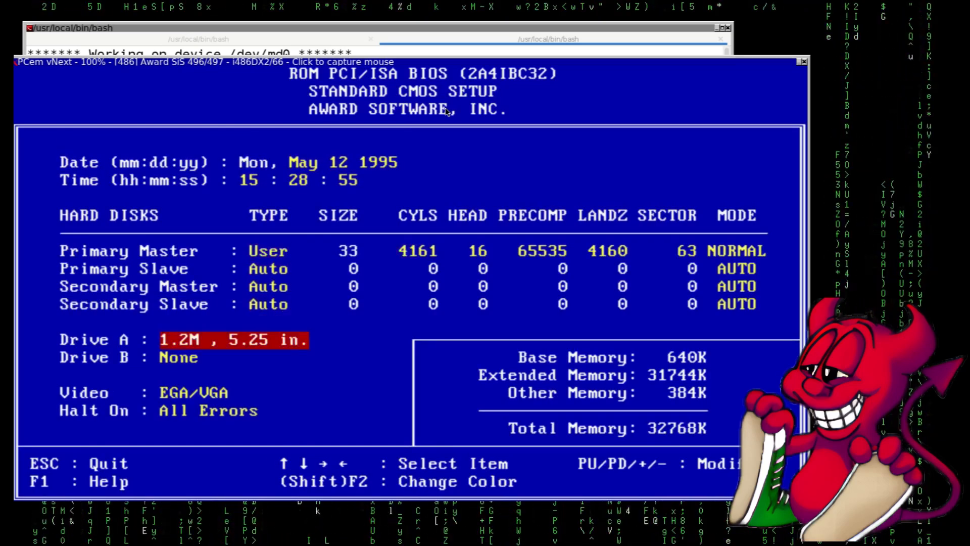
pyautogui.press('pagedown')
pyautogui.press('pagedown')
pyautogui.press('pagedown')
pyautogui.press('pageup')
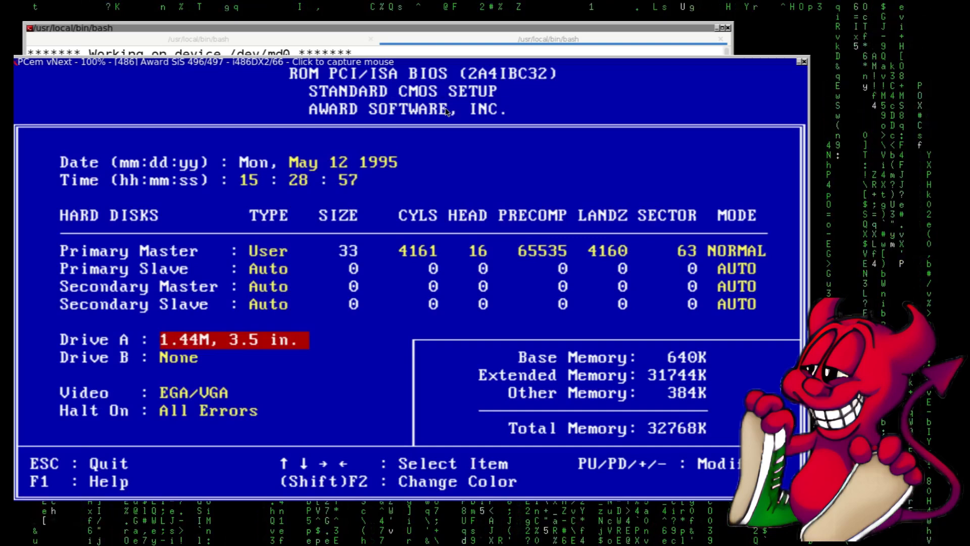
pyautogui.press('Escape')
# Step: Set the boot up system speed to High and the typematic rate to 30 in the BIOS features setup
pyautogui.press('Down')
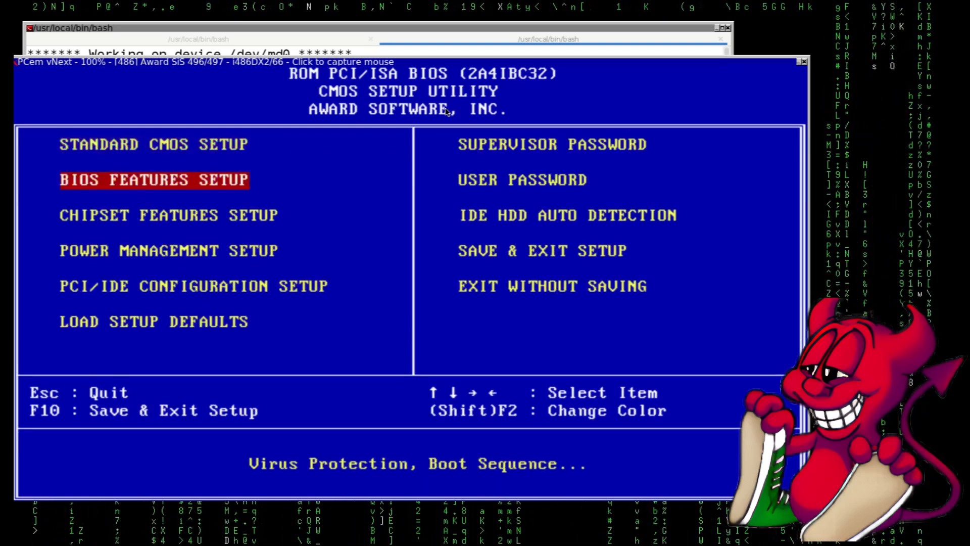
pyautogui.press('Return')
pyautogui.press('Down')
pyautogui.press('Down')
pyautogui.press('Down')
pyautogui.press('Down')
pyautogui.press('Down')
pyautogui.press('Down')
pyautogui.press('Down')
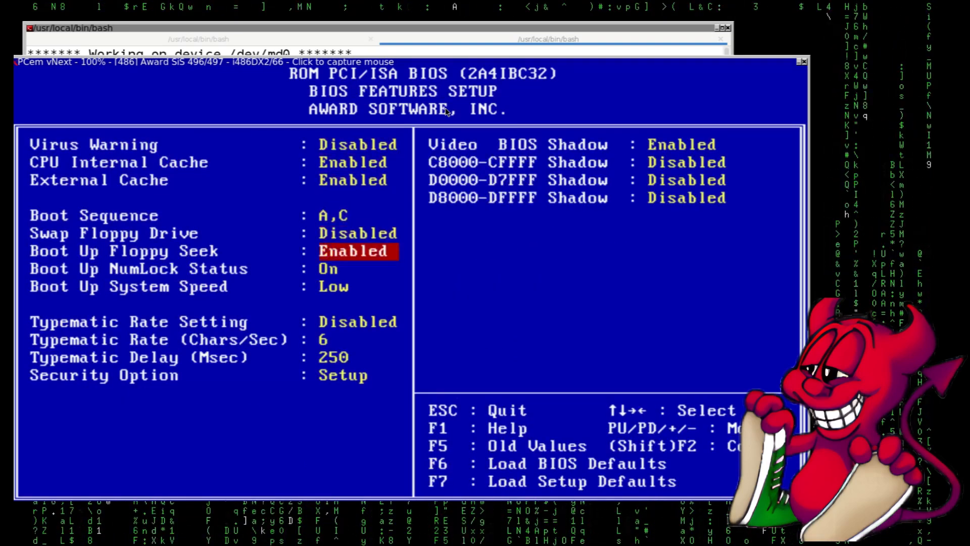
pyautogui.press('pagedown')
pyautogui.press('Down')
pyautogui.press('Down')
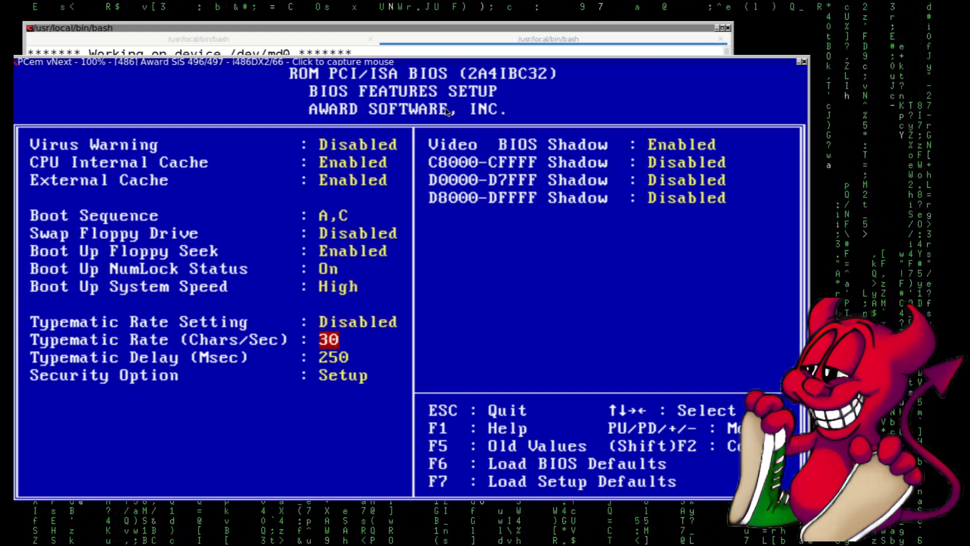
pyautogui.press('Down')
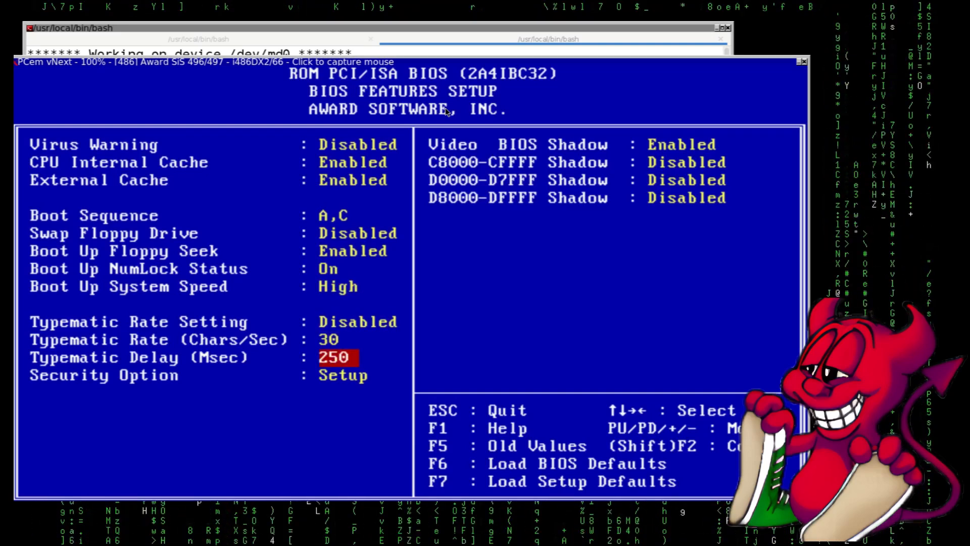
pyautogui.press('Escape')
# Step: Choose to save the BIOS settings to CMOS and exit the setup utility
pyautogui.press('Up')
pyautogui.press('Up')
pyautogui.press('Up')
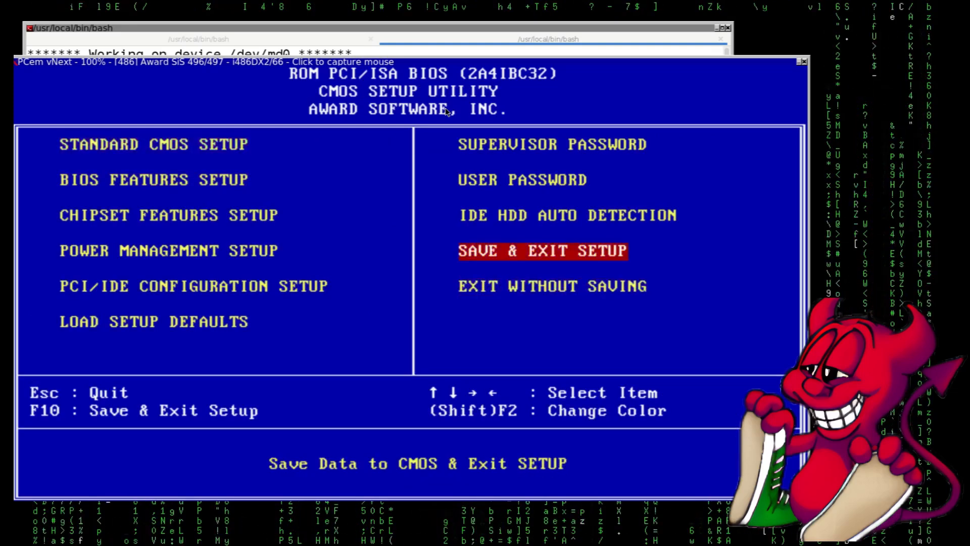
pyautogui.press('Return')
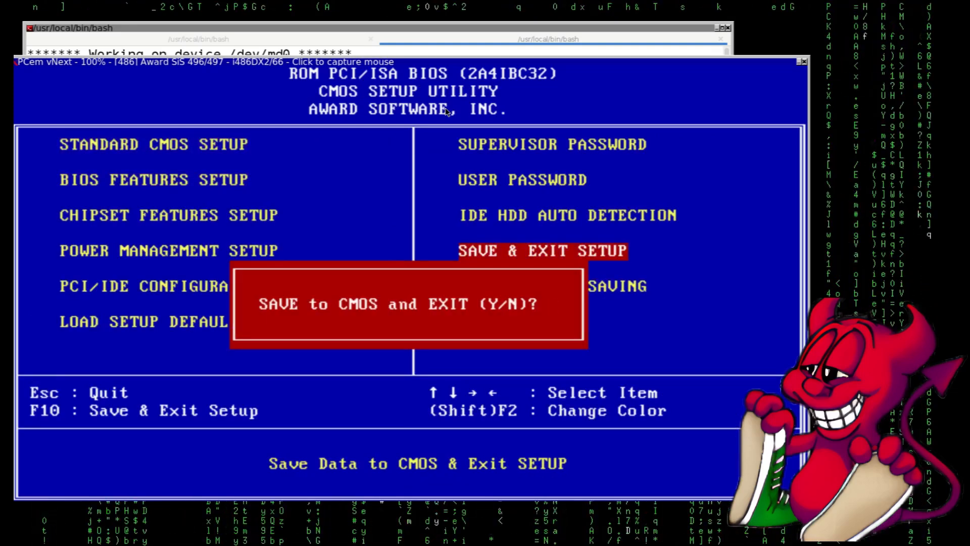
# Step: Load the fbsd_33_kern.img floppy image from the FLOPPIES folder into drive A
pyautogui.rightClick(322, 156)
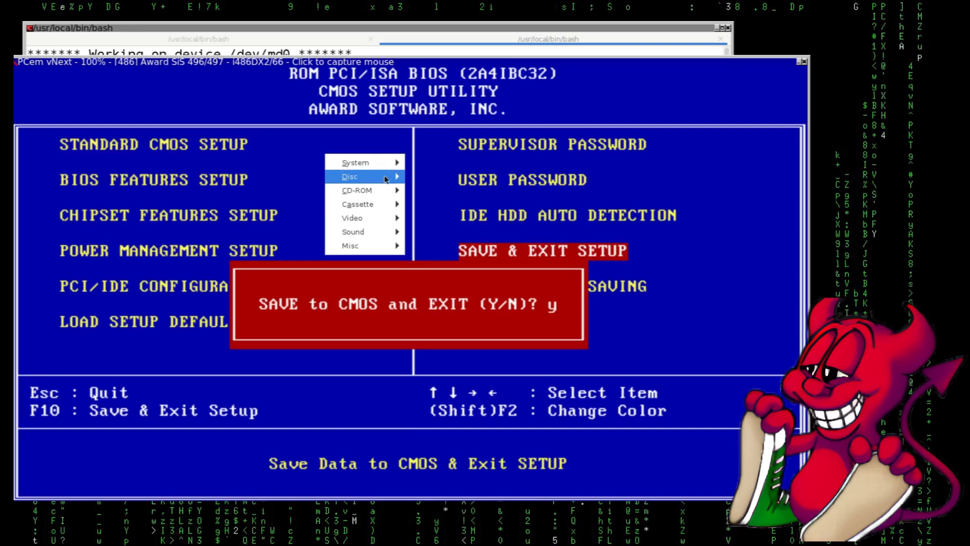
pyautogui.moveTo(385, 176)
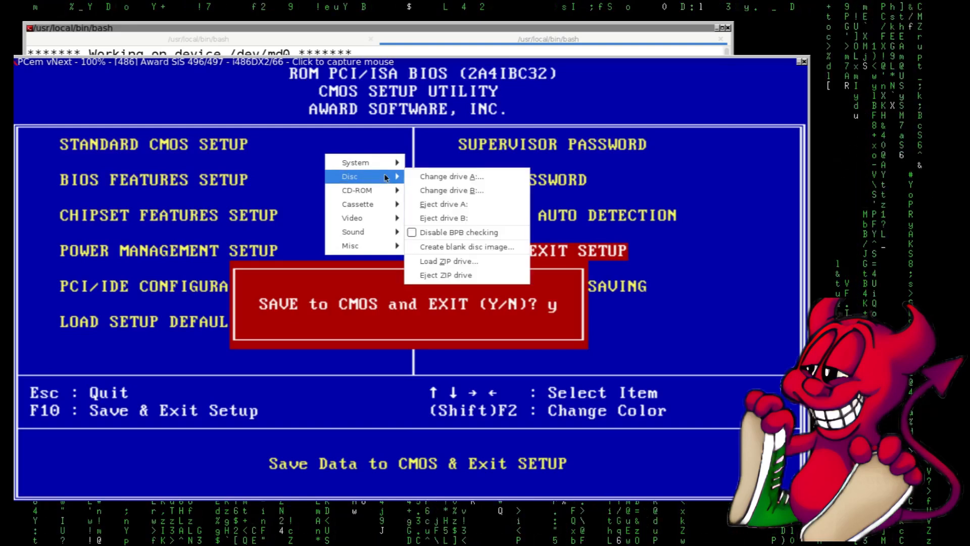
pyautogui.click(451, 176)
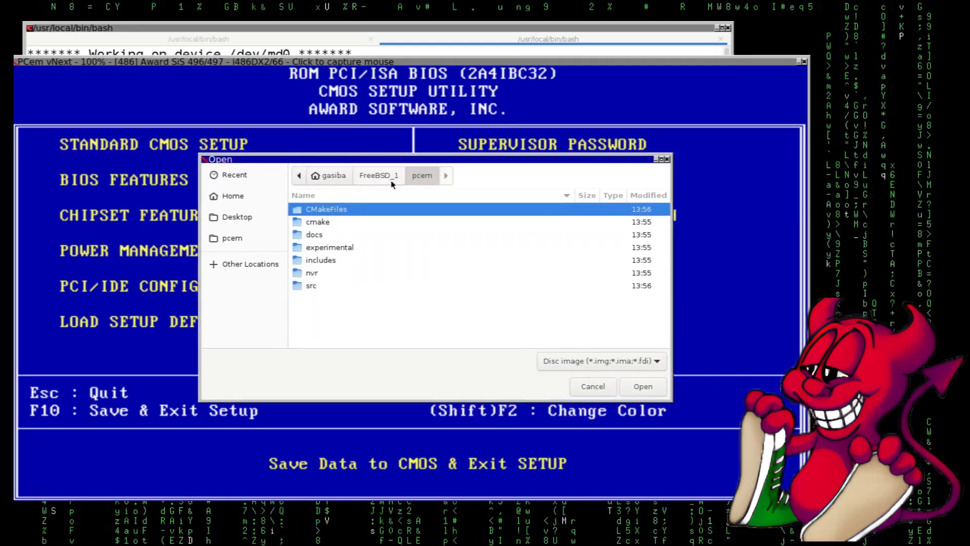
pyautogui.click(387, 176)
pyautogui.doubleClick(334, 234)
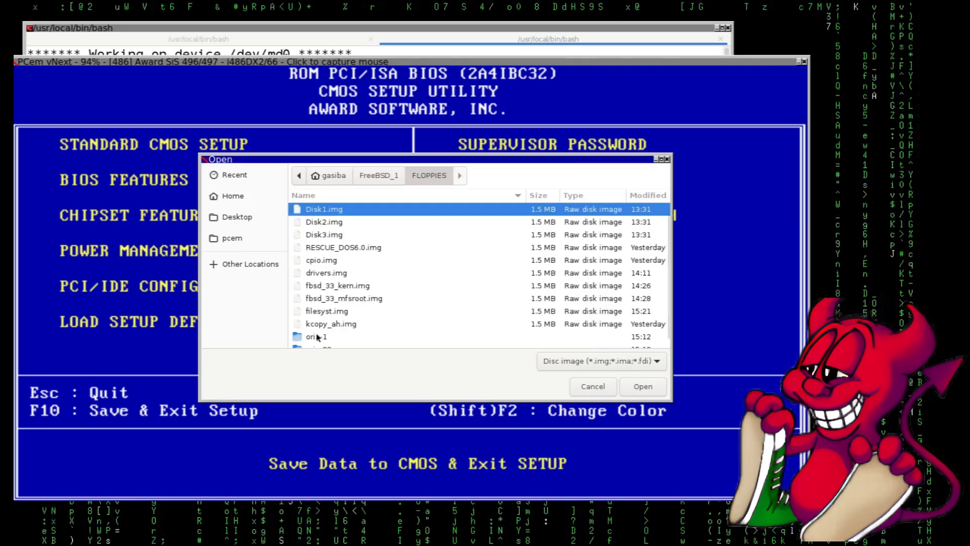
pyautogui.click(356, 298)
pyautogui.click(639, 386)
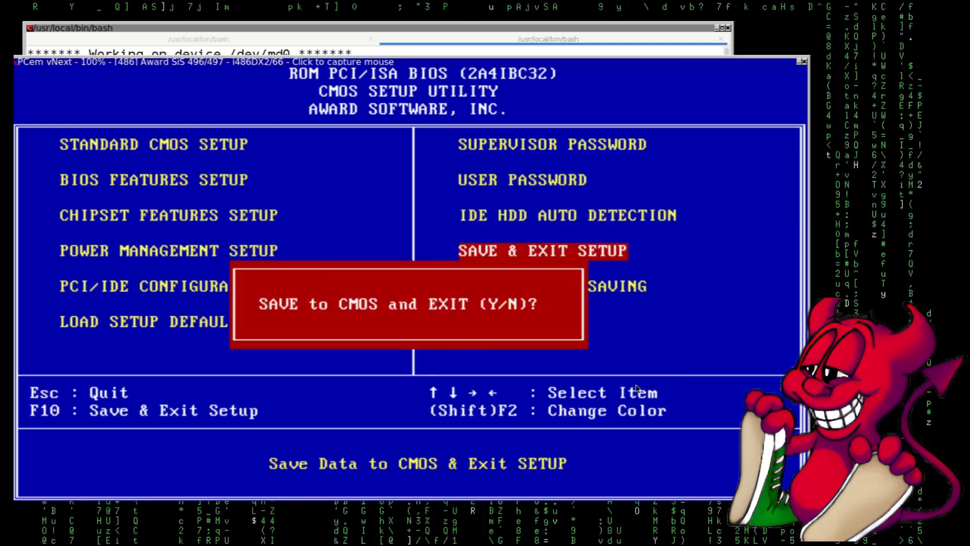
# Step: Confirm saving the settings to CMOS and exiting BIOS setup, and shut down the emulated machine as it restarts
pyautogui.press('y')
pyautogui.press('Return')
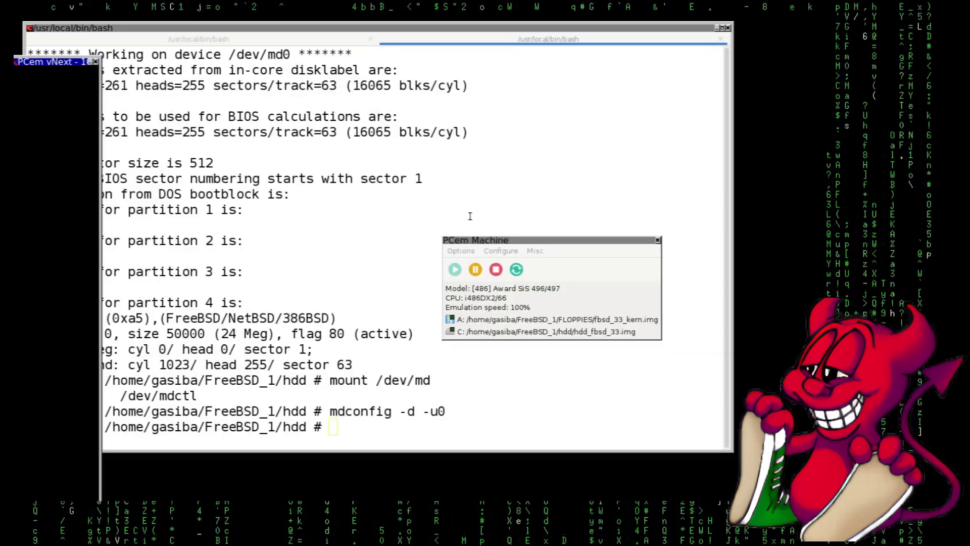
pyautogui.moveTo(272, 62); pyautogui.dragTo(284, 36)
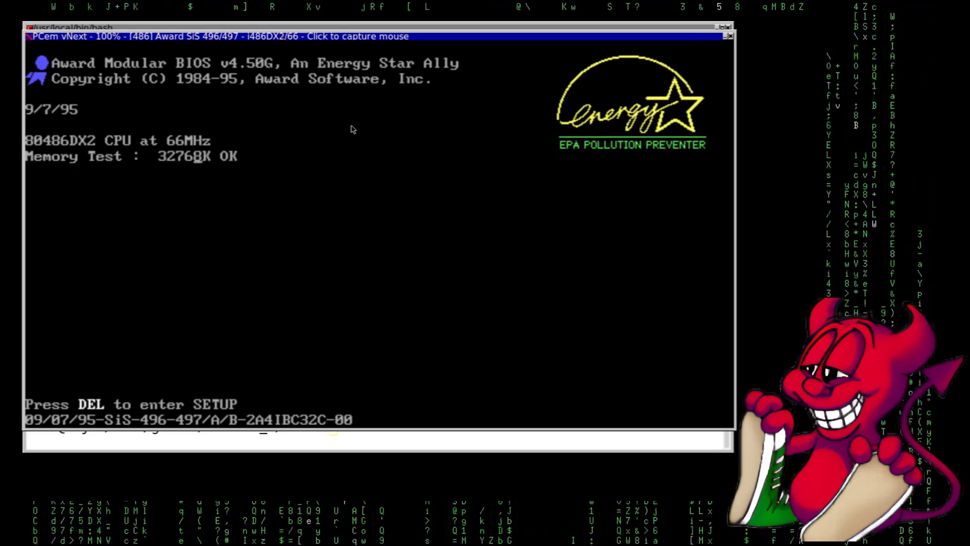
pyautogui.click(732, 36)
pyautogui.click(506, 274)
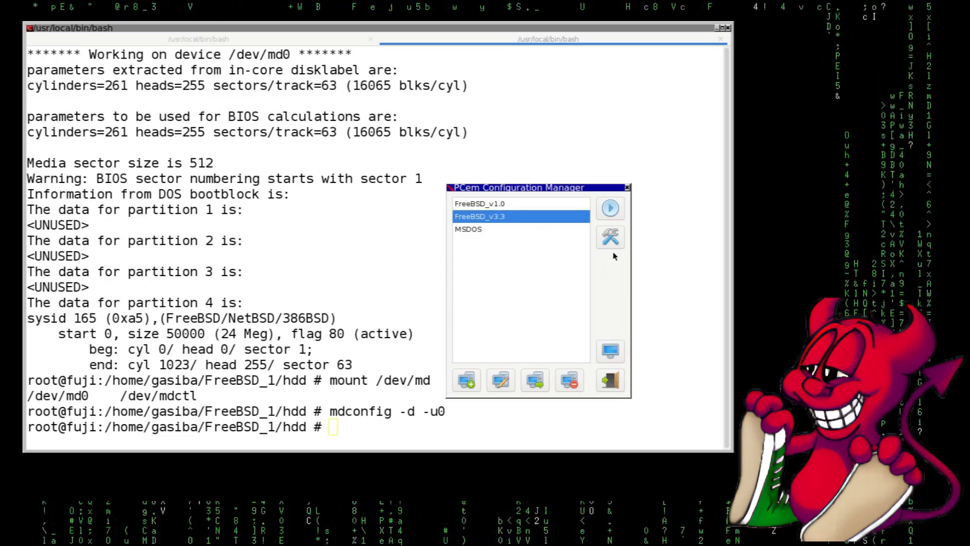
# Step: Configure Drive 2 Secondary Master (E:) of the FreeBSD_v3.3 machine as a CD-ROM
pyautogui.click(610, 237)
pyautogui.moveTo(518, 231); pyautogui.dragTo(219, 85)
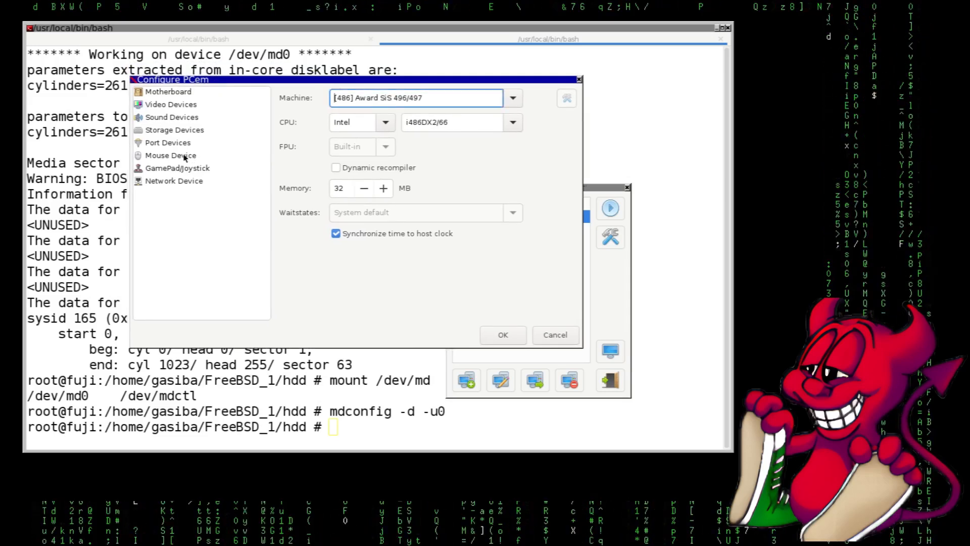
pyautogui.click(171, 131)
pyautogui.click(568, 228)
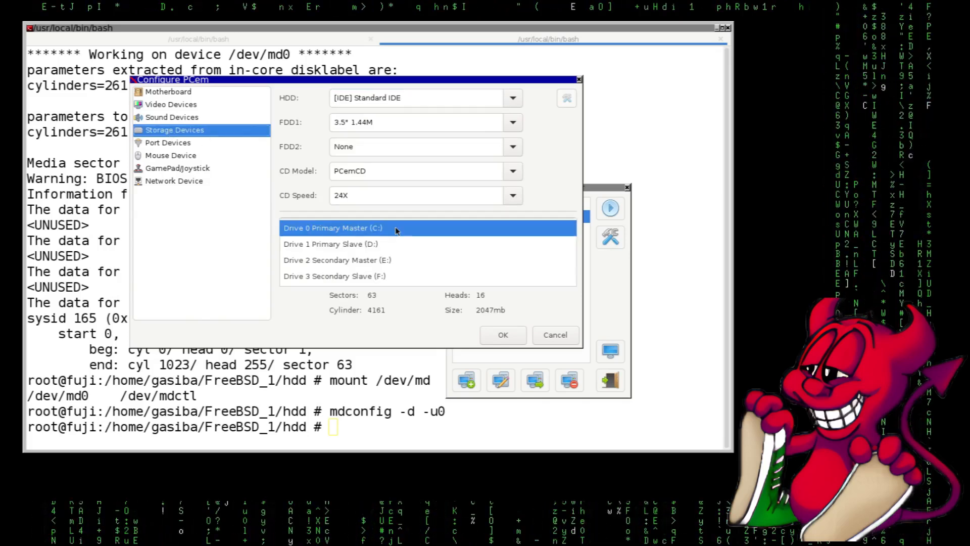
pyautogui.click(389, 260)
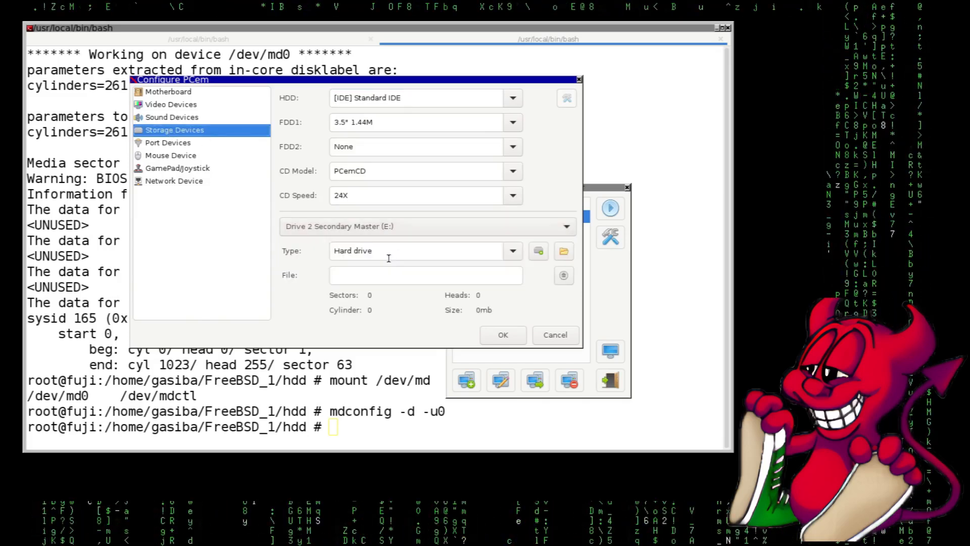
pyautogui.click(512, 255)
pyautogui.click(425, 281)
pyautogui.click(503, 335)
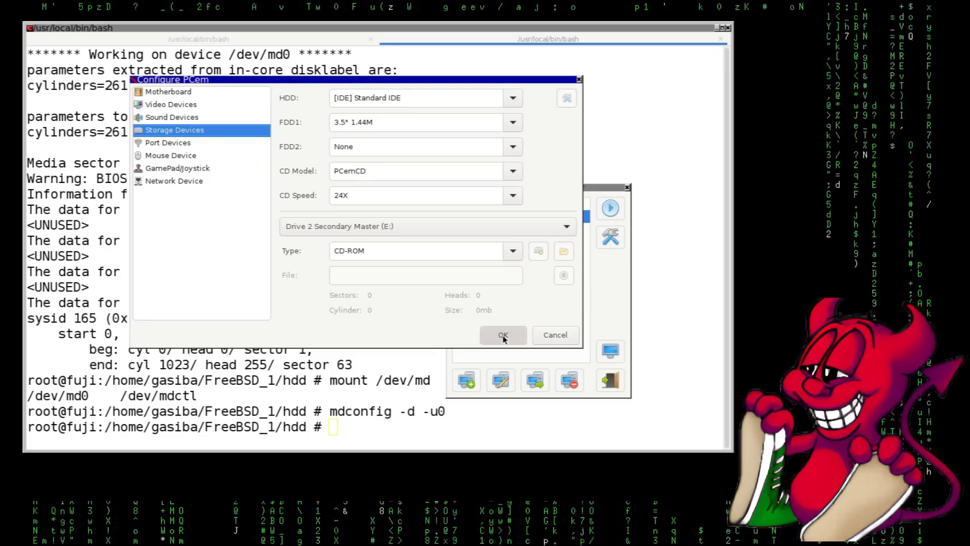
# Step: Start the FreeBSD_v3.3 machine, move its windows out of the way, and skip the secondary master disk detection
pyautogui.click(609, 214)
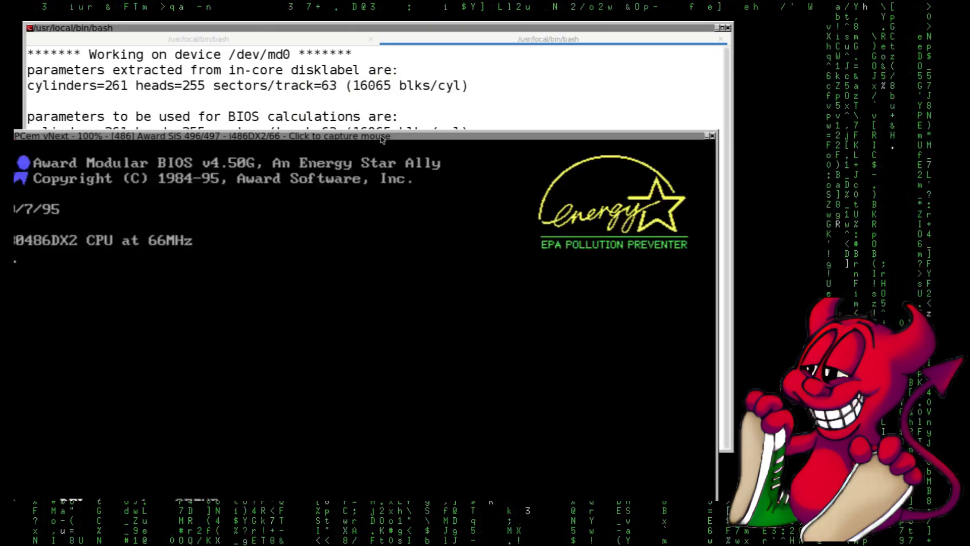
pyautogui.moveTo(387, 130); pyautogui.dragTo(402, 49)
pyautogui.rightClick(583, 305)
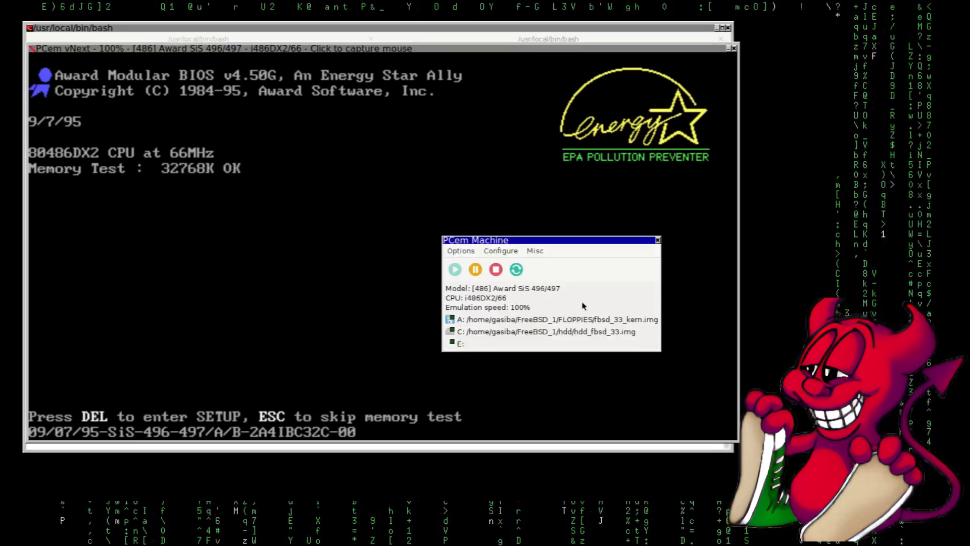
pyautogui.moveTo(546, 241); pyautogui.dragTo(919, 365)
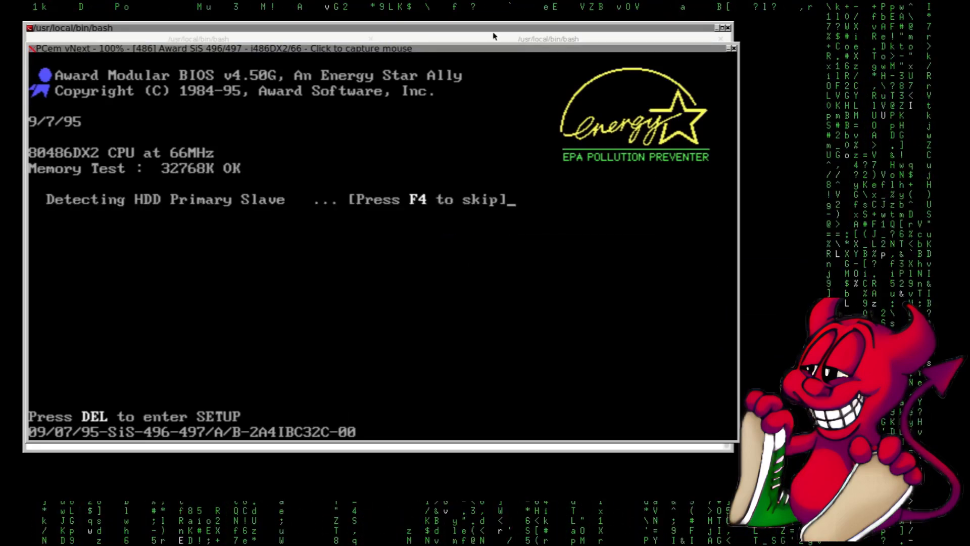
pyautogui.click(497, 55)
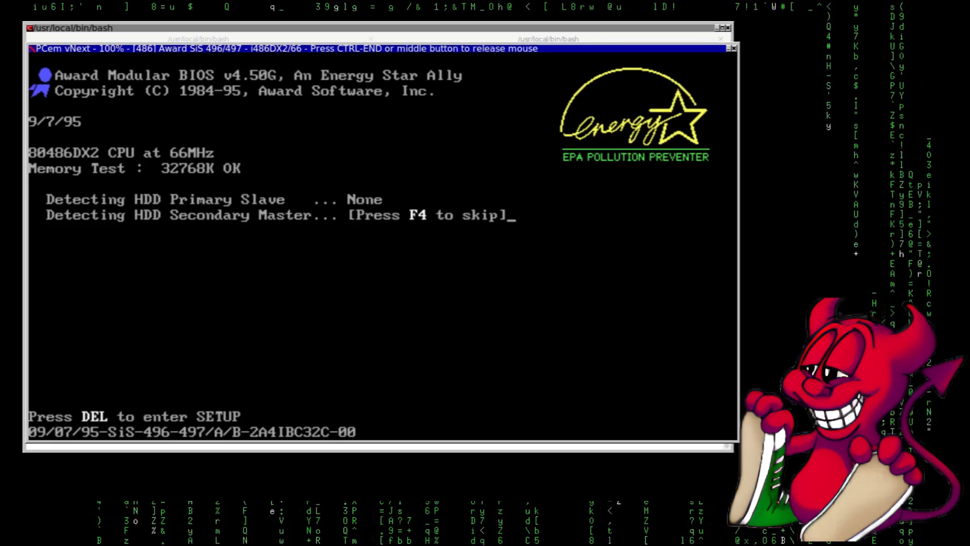
pyautogui.press('F4')
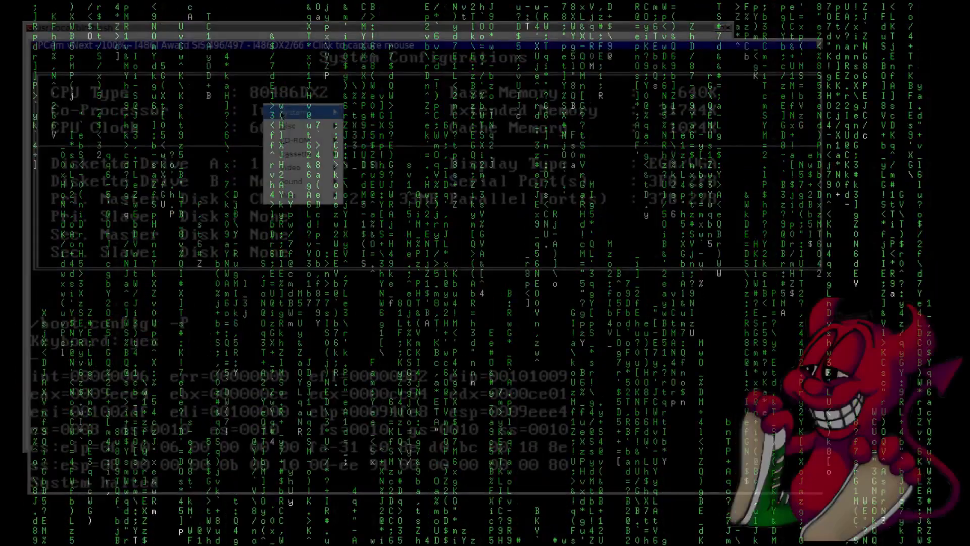
# Step: Reset the halted machine and skip the hard disk detection during startup
pyautogui.click(348, 117)
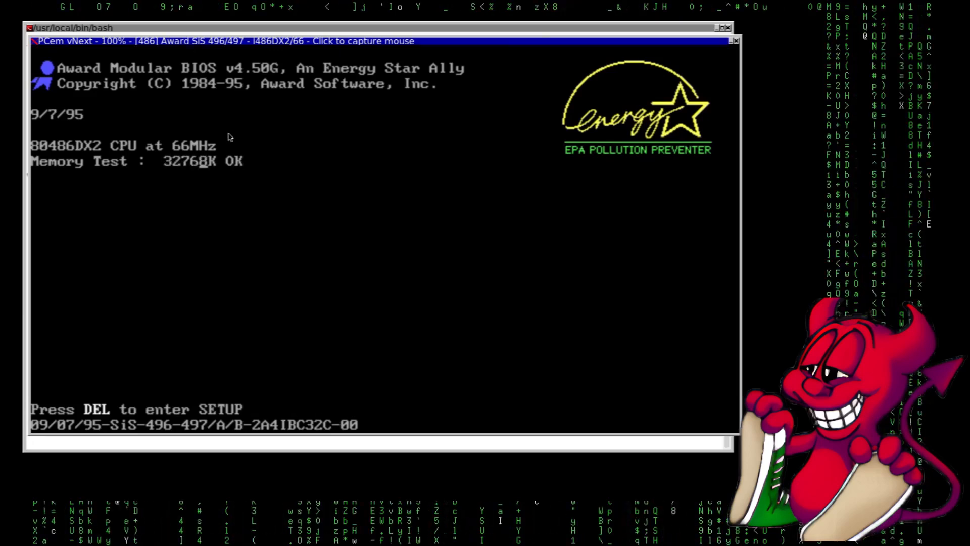
pyautogui.press('F4')
pyautogui.press('F4')
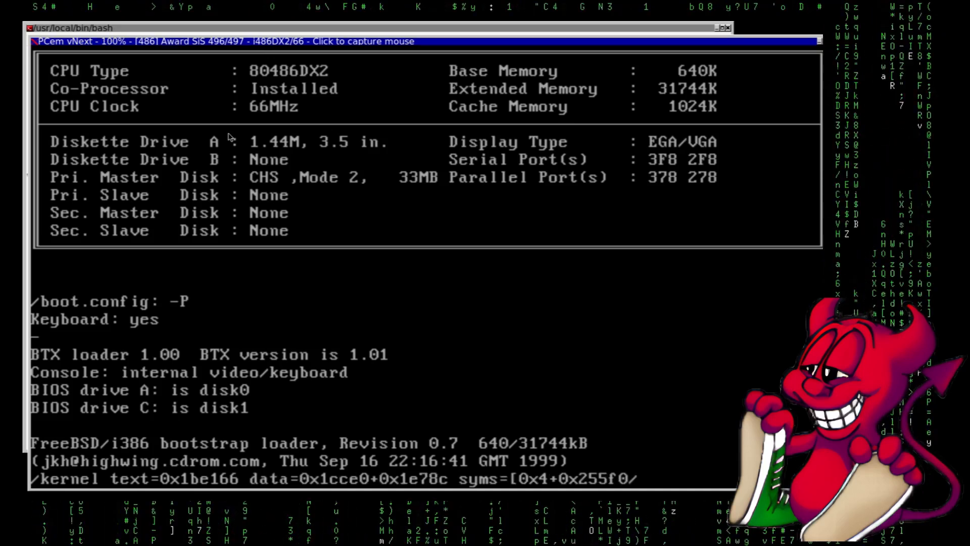
# Step: Insert the mfsroot.img floppy image into drive A and continue booting from the MFS root floppy
pyautogui.rightClick(256, 238)
pyautogui.moveTo(288, 257)
pyautogui.click(374, 257)
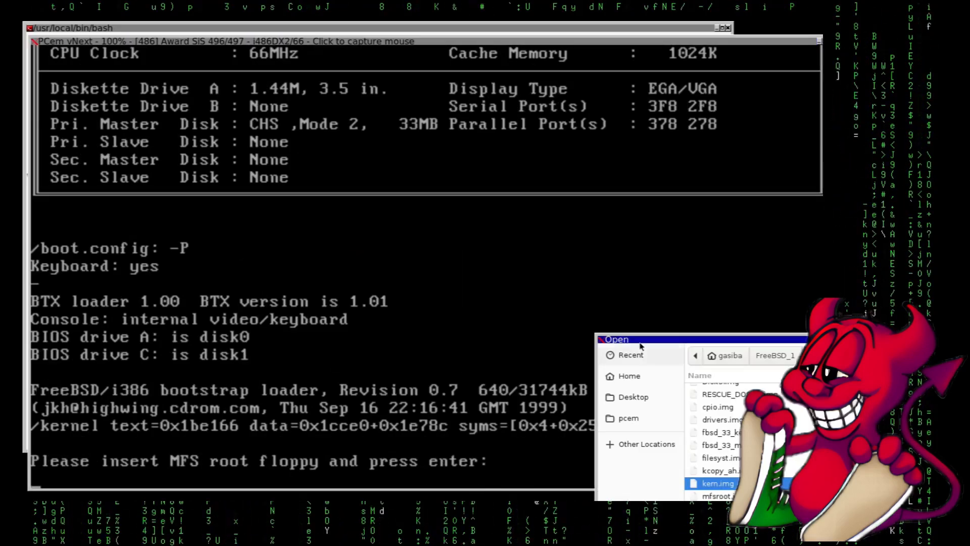
pyautogui.moveTo(641, 343); pyautogui.dragTo(318, 190)
pyautogui.doubleClick(401, 347)
pyautogui.press('Return')
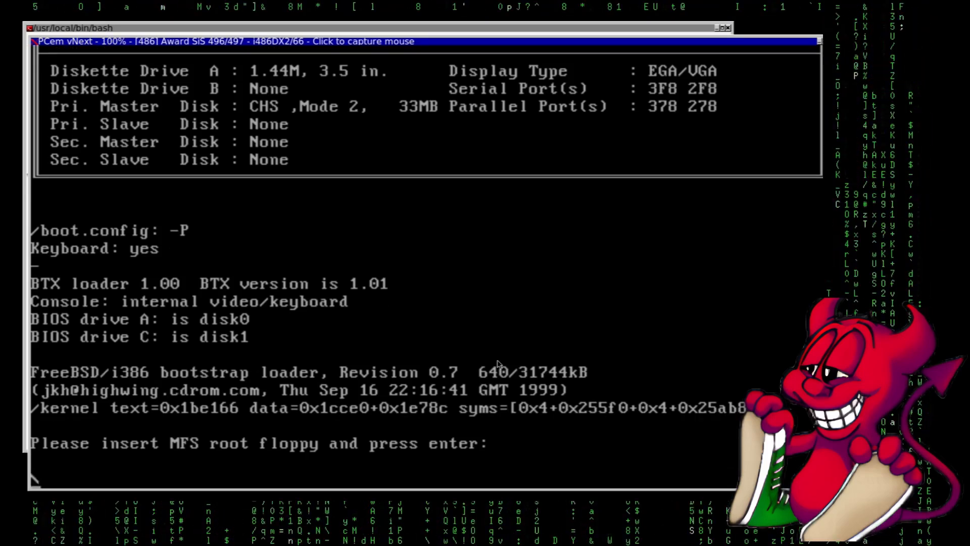
# Step: Load the CD image freebsd3.3disk1of4walnutcreekcd-romoctober1999.iso into the CD-ROM drive
pyautogui.rightClick(305, 181)
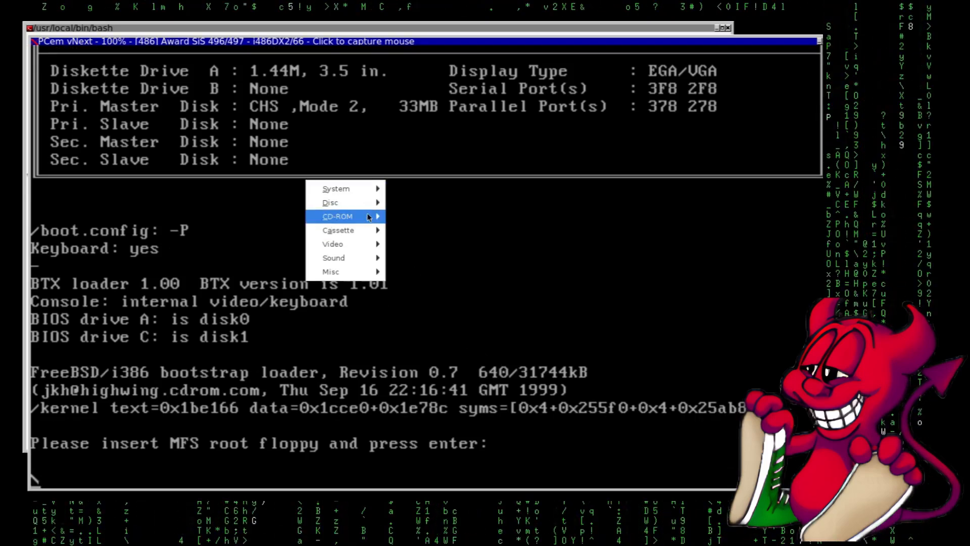
pyautogui.moveTo(349, 216)
pyautogui.click(417, 218)
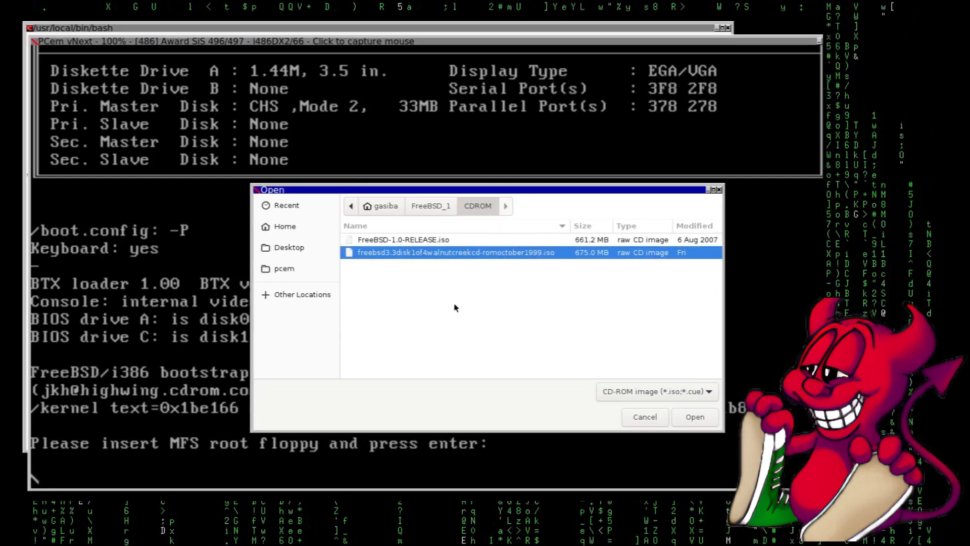
pyautogui.click(695, 417)
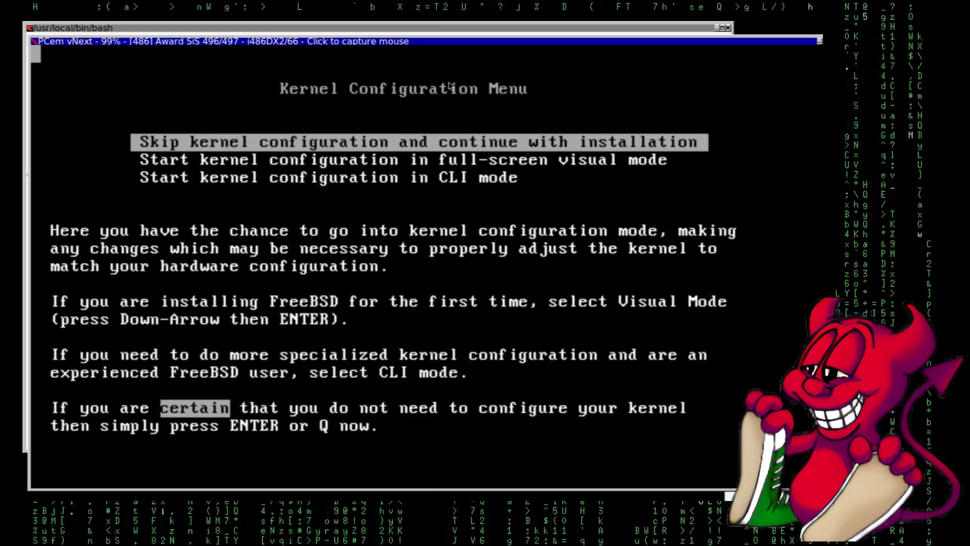
# Step: Skip kernel configuration to continue with the installation, and choose No for adding initial user accounts
pyautogui.press('Return')
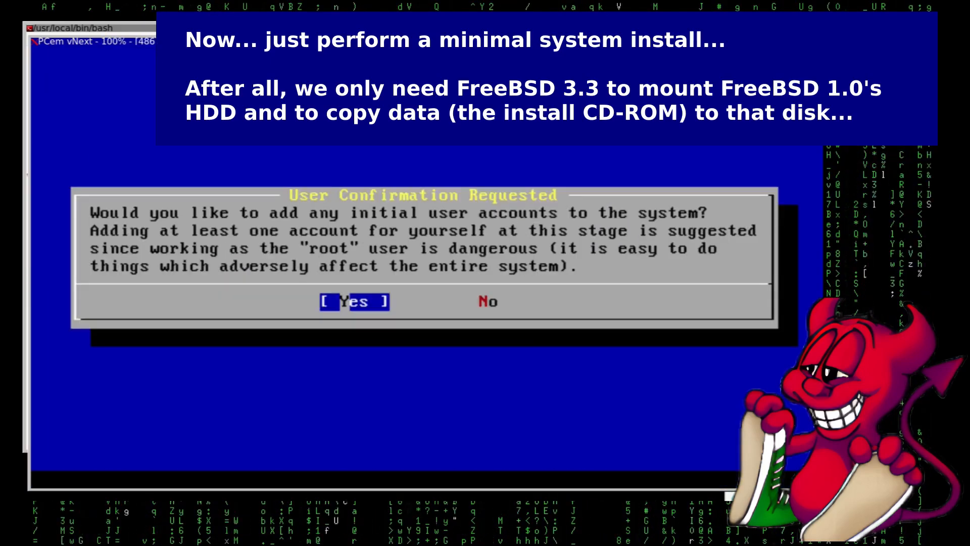
pyautogui.press('Right')
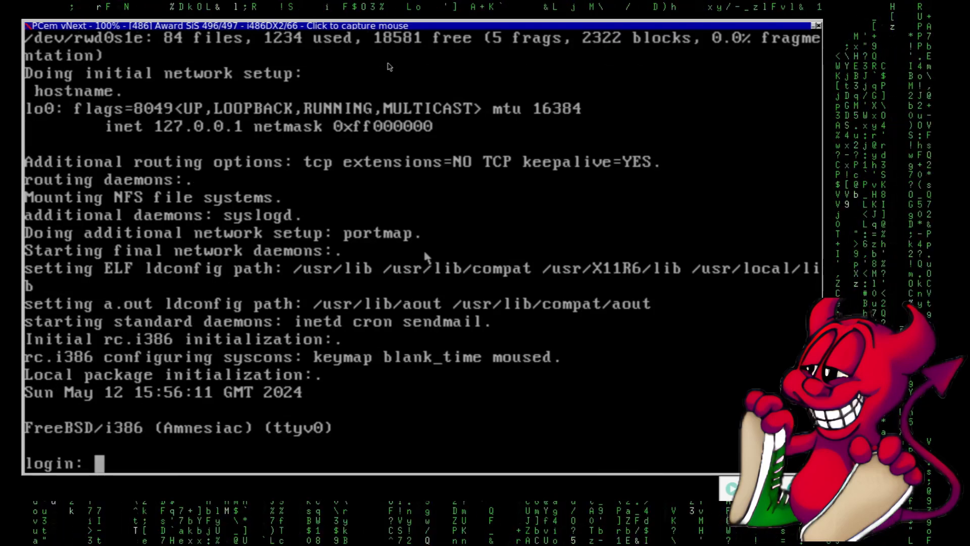
# Step: Log in as root, submitting the account password, and list the mounted file systems with df
pyautogui.write('root')
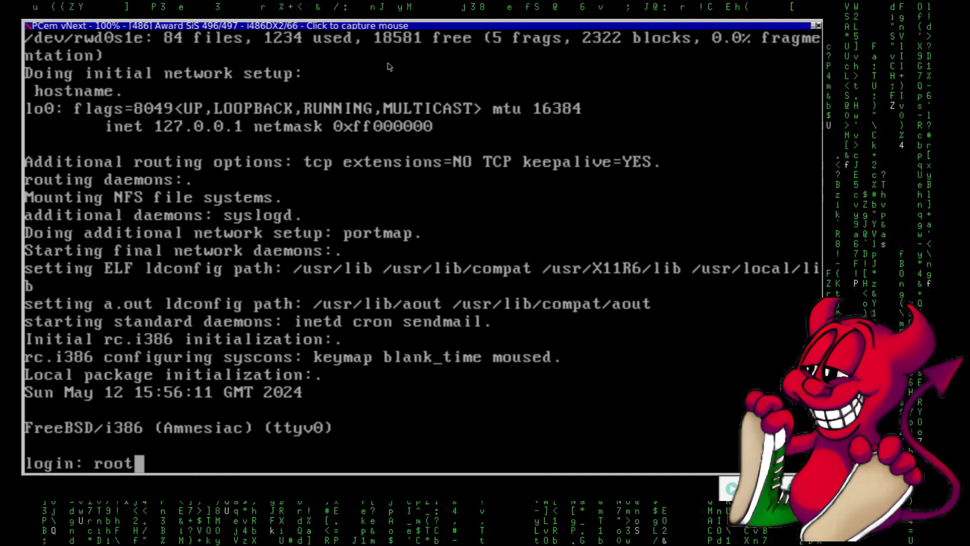
pyautogui.press('Return')
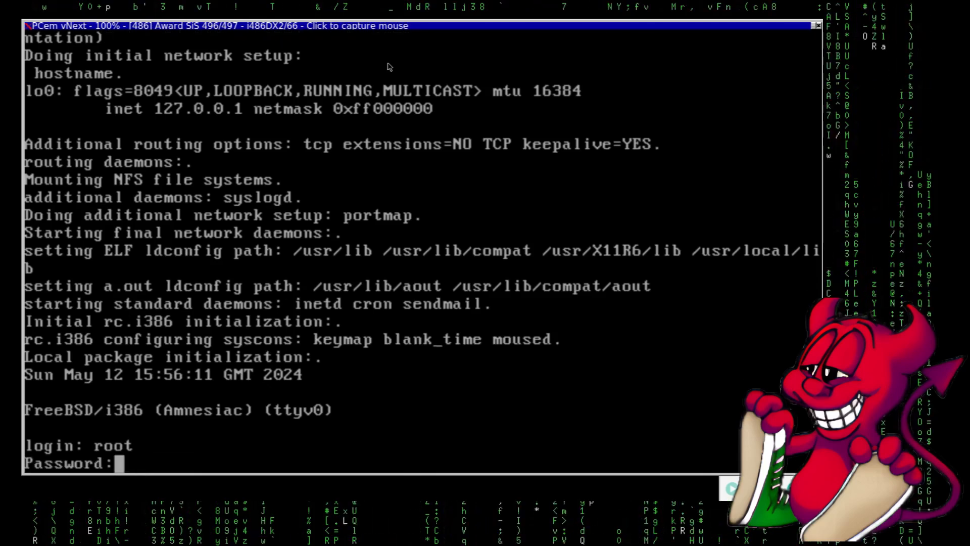
pyautogui.press('Return')
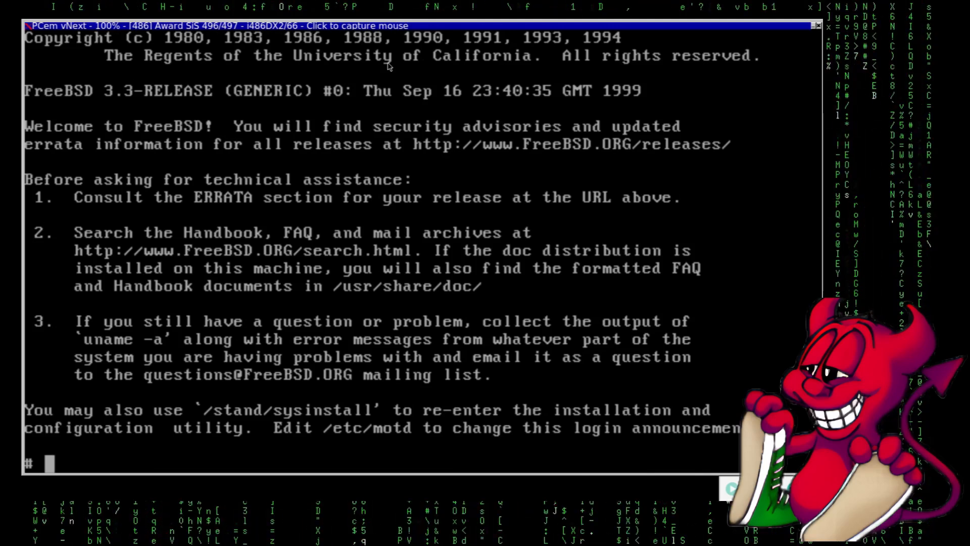
pyautogui.write('df')
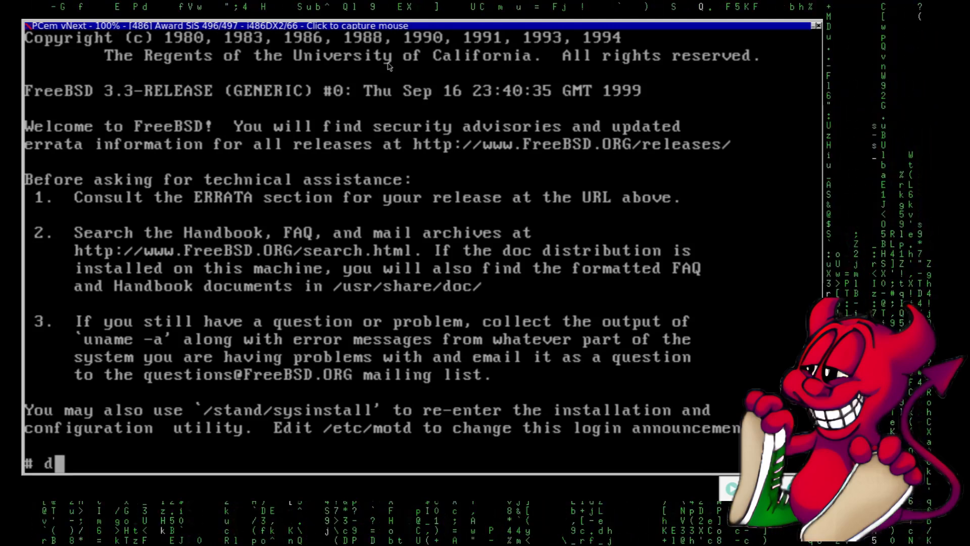
pyautogui.press('Return')
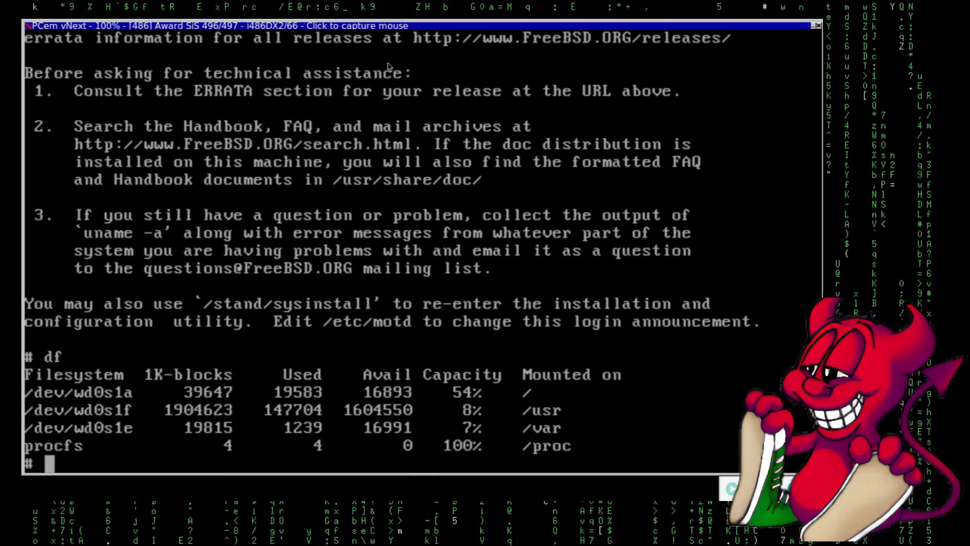
pyautogui.write('dmes')
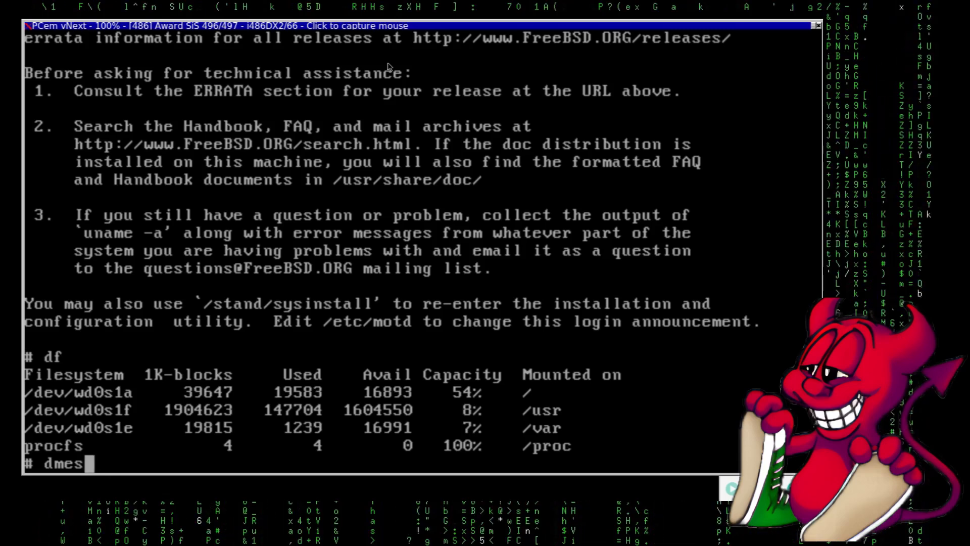
pyautogui.press('BackSpace')
pyautogui.press('BackSpace')
pyautogui.press('BackSpace')
pyautogui.press('BackSpace')
# Step: Start a bash shell and try to page through the kernel messages with dmesg | less
pyautogui.write('bash')
pyautogui.press('Return')
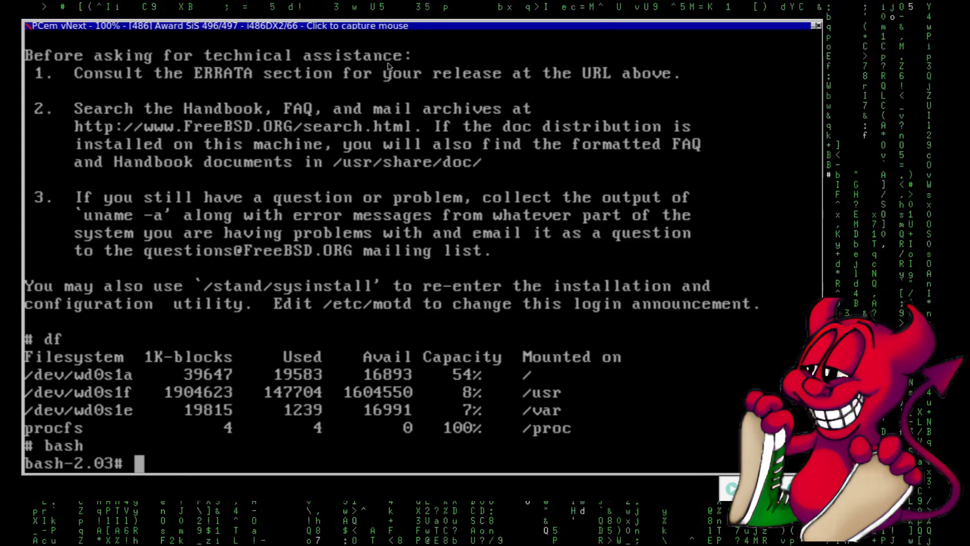
pyautogui.write('dmesg ')
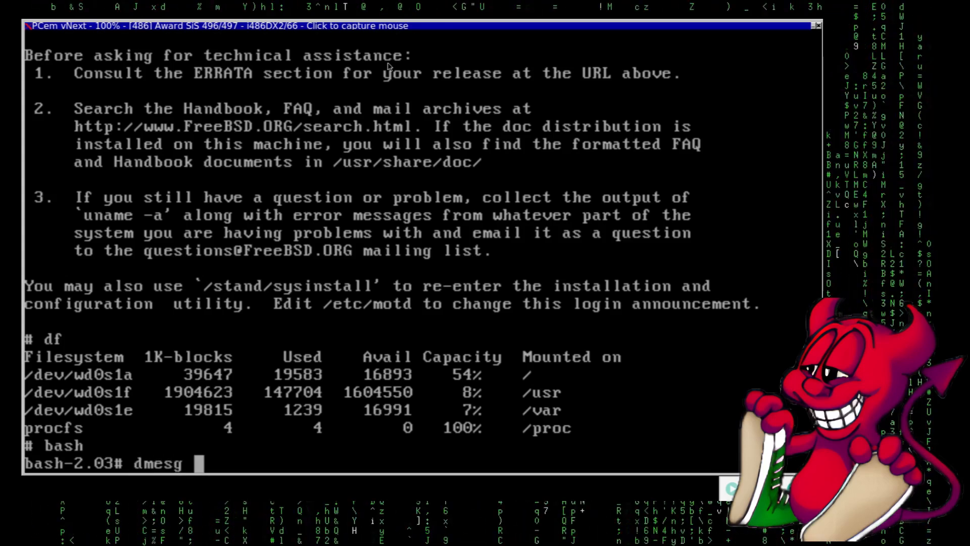
pyautogui.write('| le')
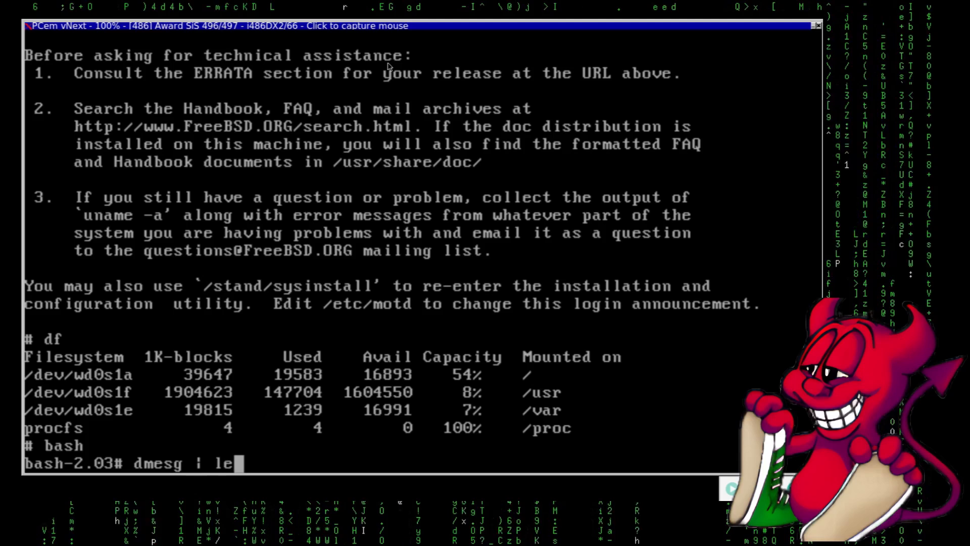
pyautogui.write('ss')
pyautogui.press('Return')
# Step: Page through the kernel messages with dmesg | more, search them for wd1, and quit the pager
pyautogui.press('Up')
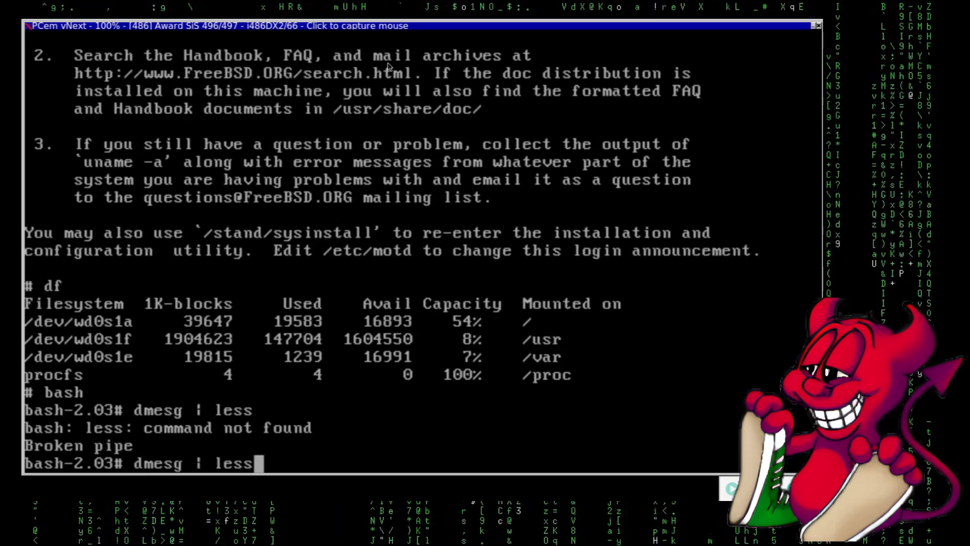
pyautogui.press('BackSpace')
pyautogui.press('BackSpace')
pyautogui.press('BackSpace')
pyautogui.press('BackSpace')
pyautogui.write('more')
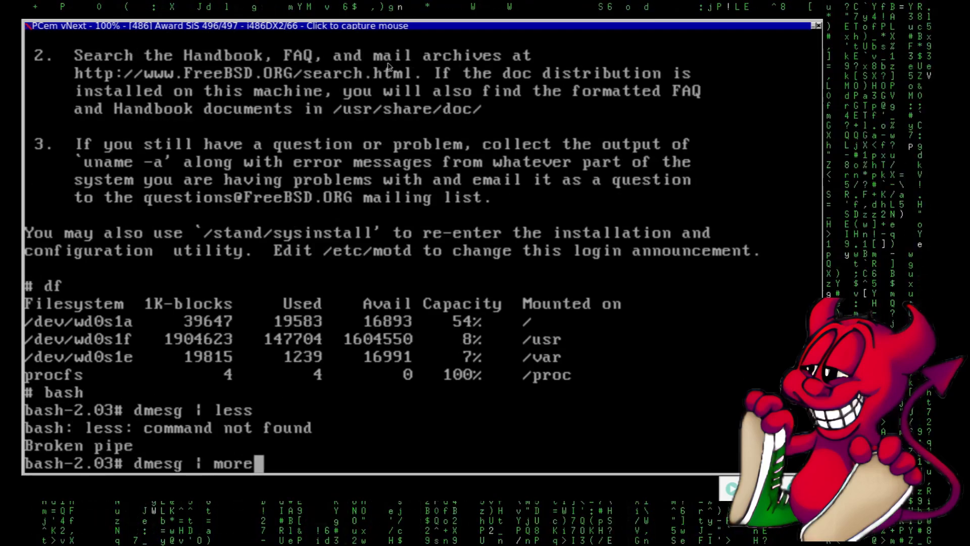
pyautogui.press('Return')
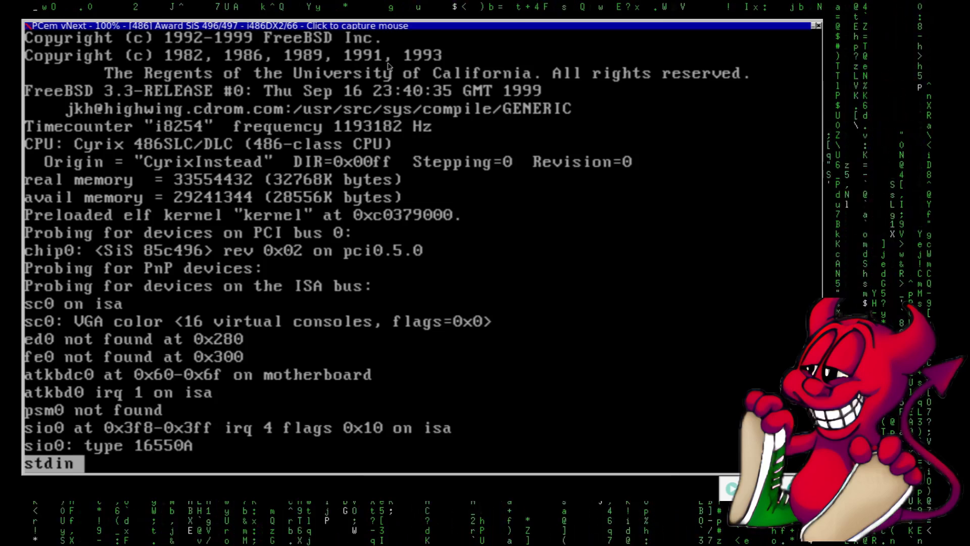
pyautogui.write('/')
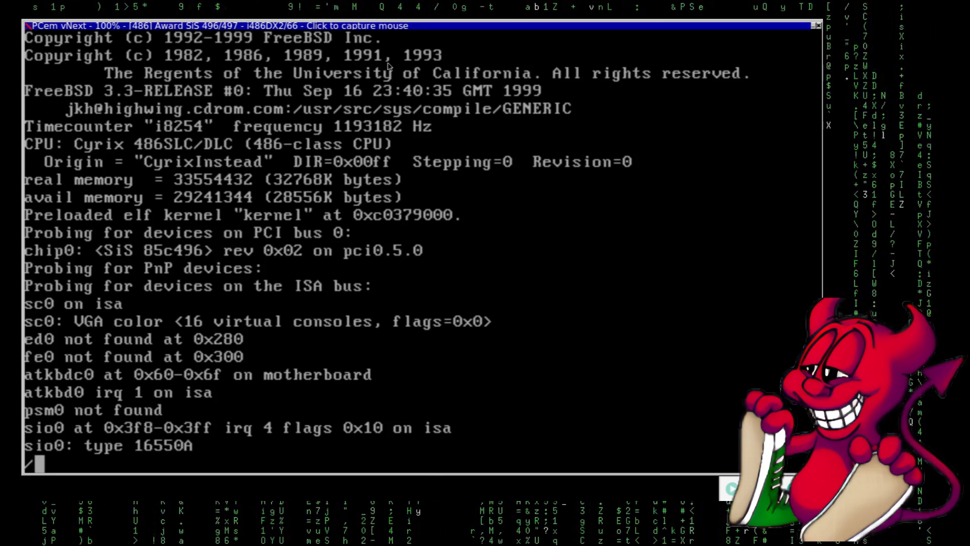
pyautogui.write('wd1')
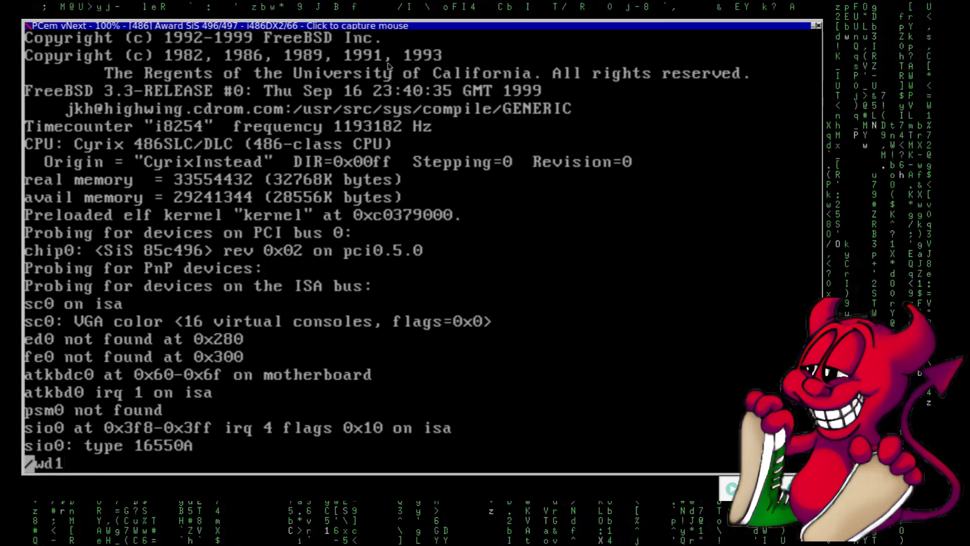
pyautogui.press('Return')
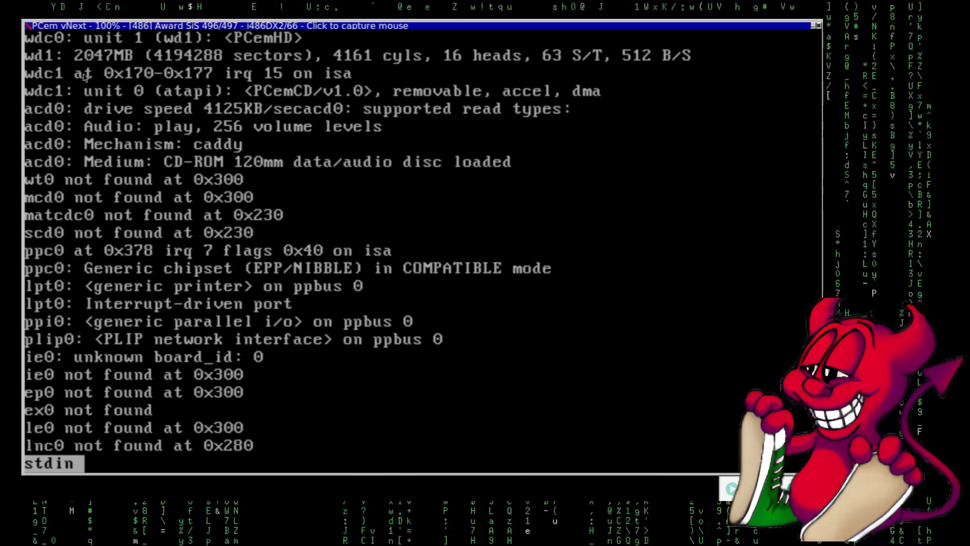
pyautogui.write('q')
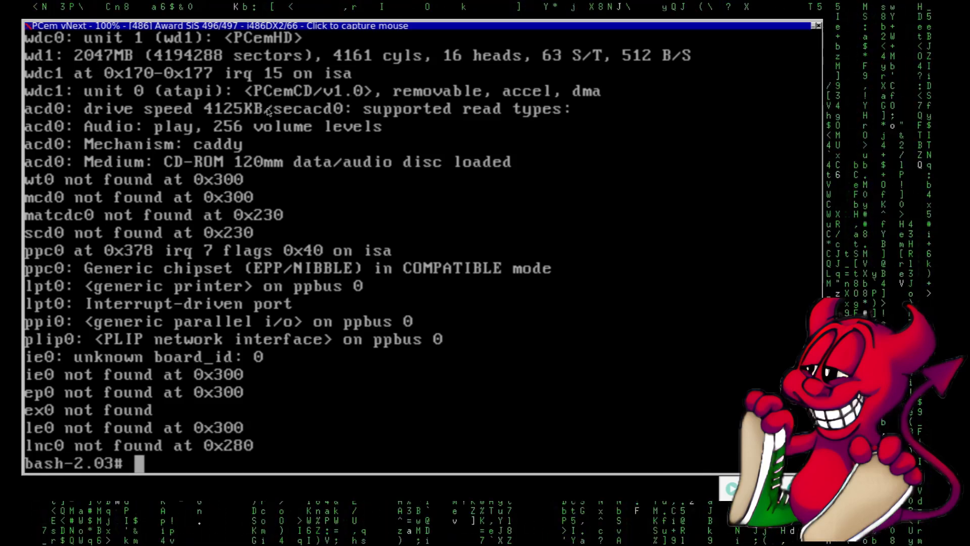
# Step: Display the partition table of disk wd1 with fdisk
pyautogui.write('fdisk ')
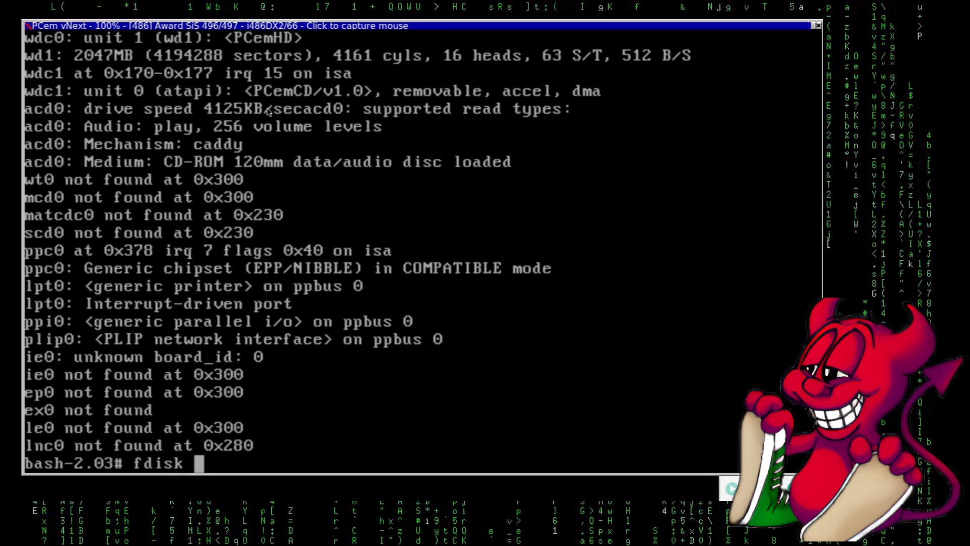
pyautogui.write('wd1')
pyautogui.press('Return')
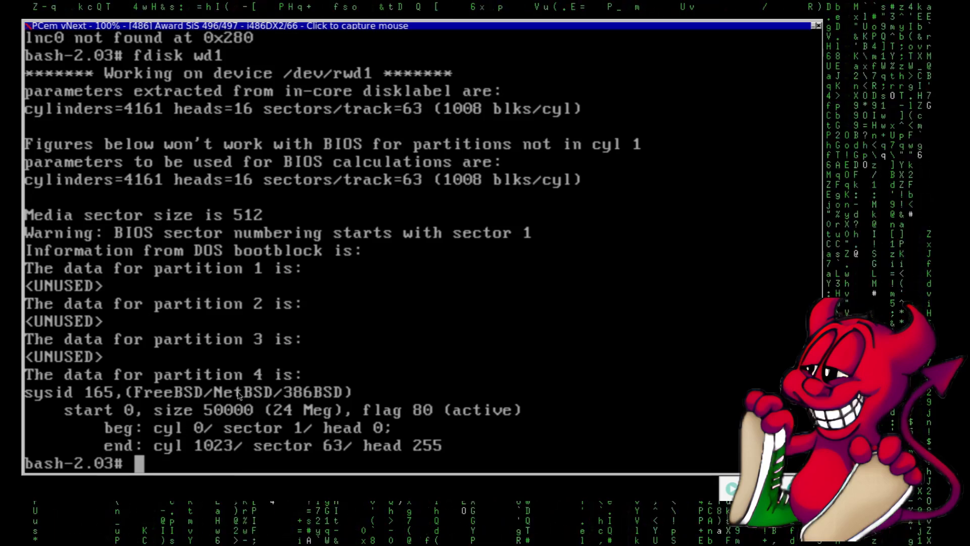
pyautogui.press('Up')
pyautogui.press('Return')
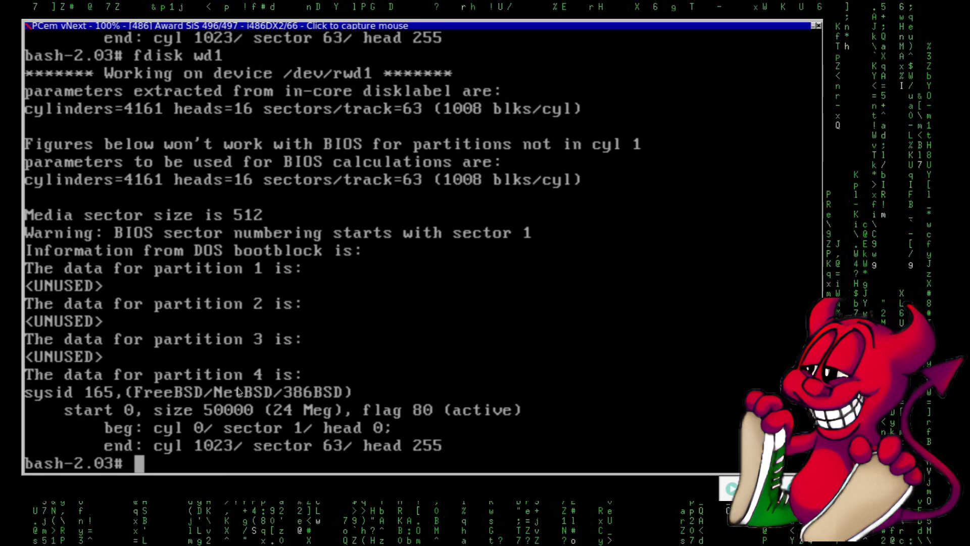
# Step: Try to mount /dev/wd1e on /mnt/ and check the mounted file systems with df
pyautogui.write('mount ')
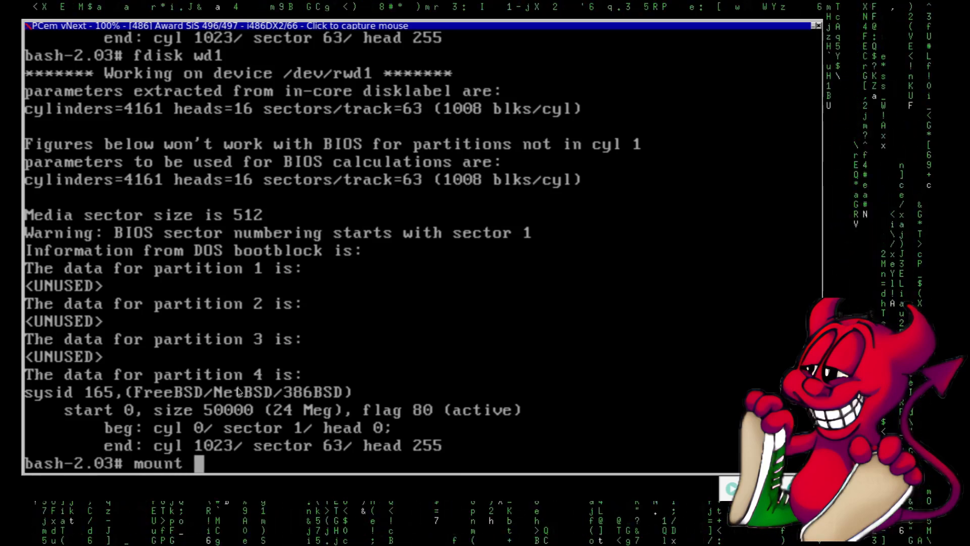
pyautogui.write('/dev/w')
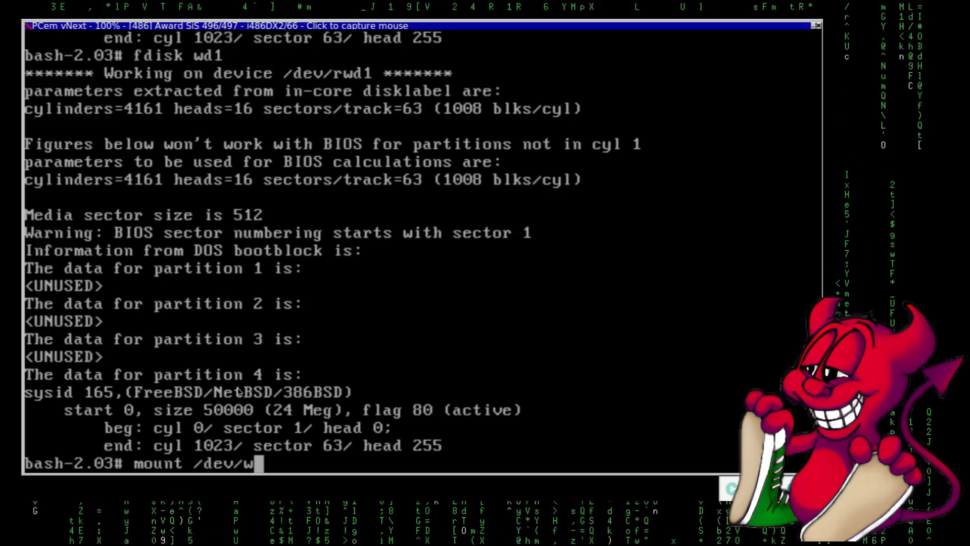
pyautogui.write('d1')
pyautogui.press('Tab')
pyautogui.press('Tab')
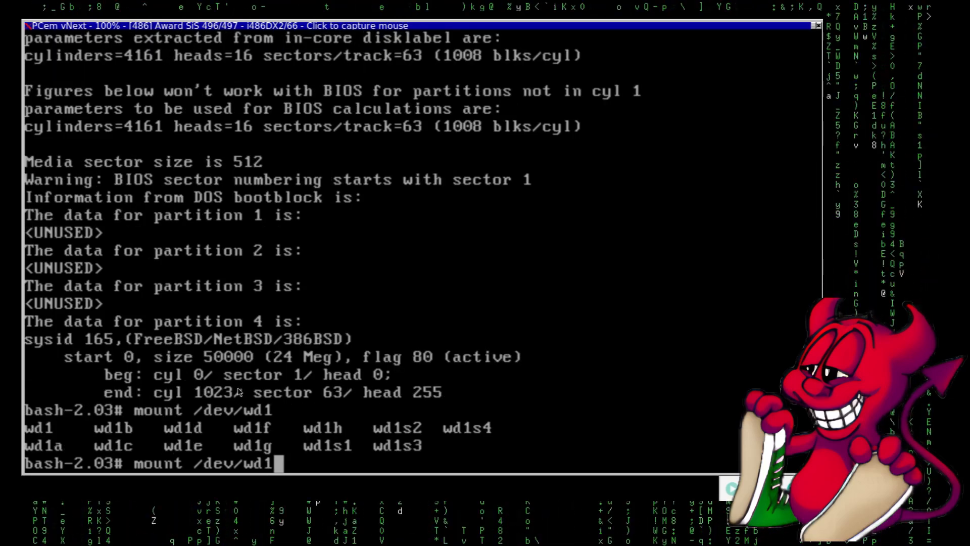
pyautogui.write('e')
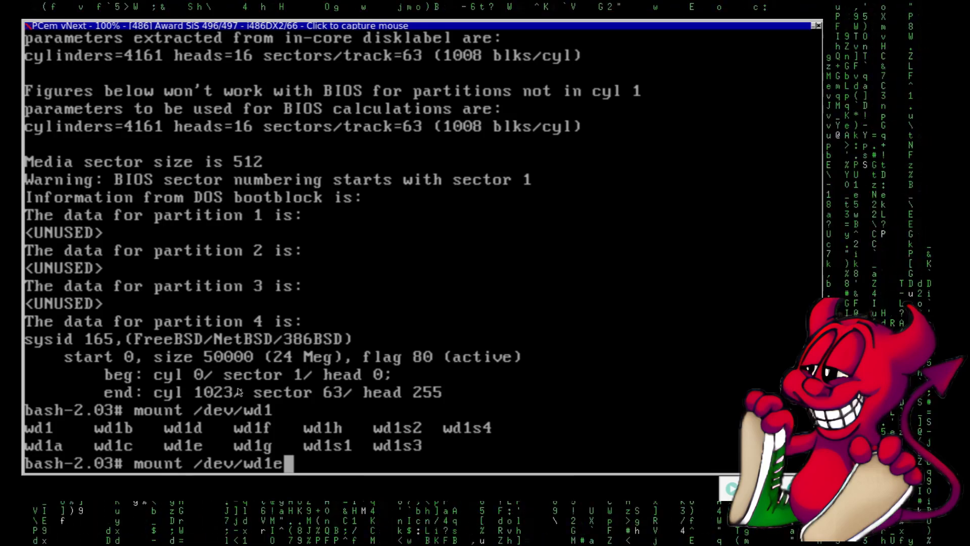
pyautogui.write(' /mnt/')
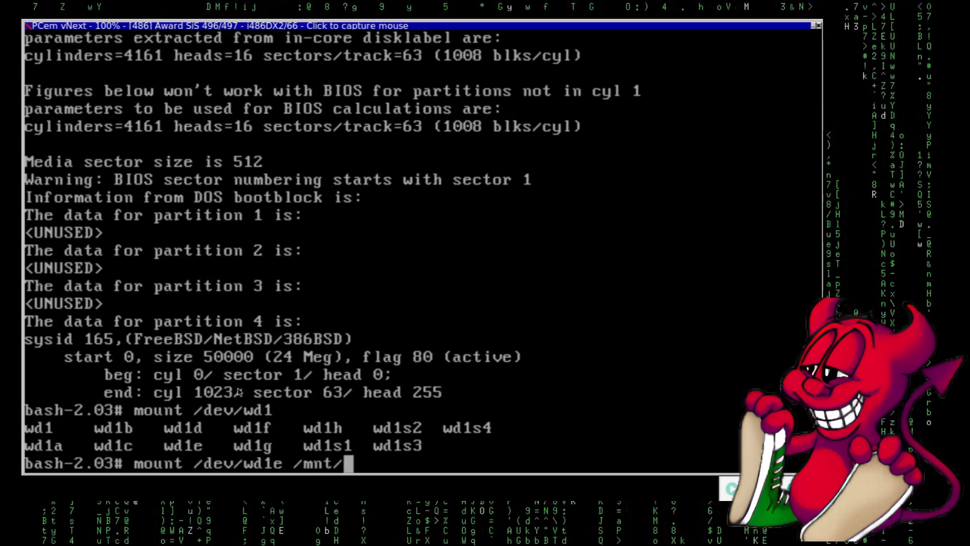
pyautogui.press('Return')
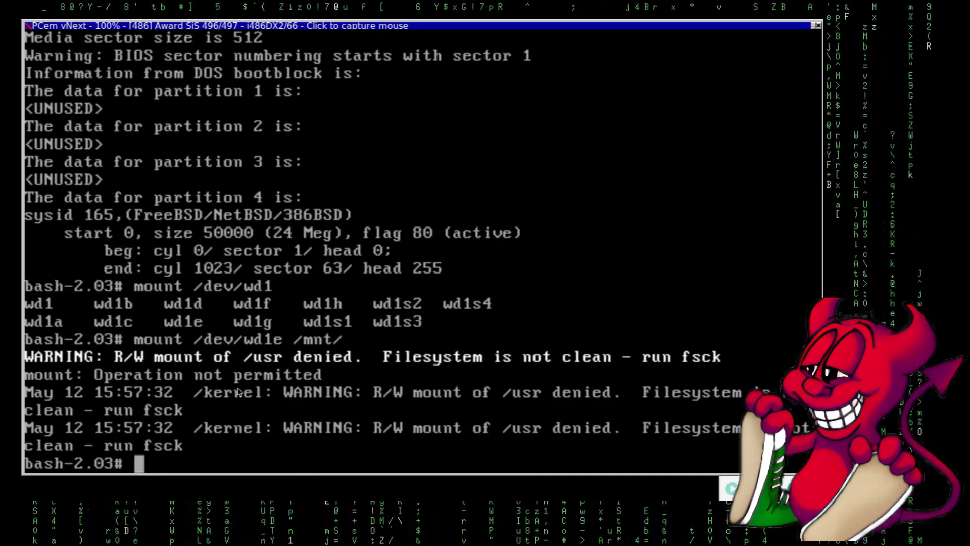
pyautogui.write('df')
pyautogui.press('Return')
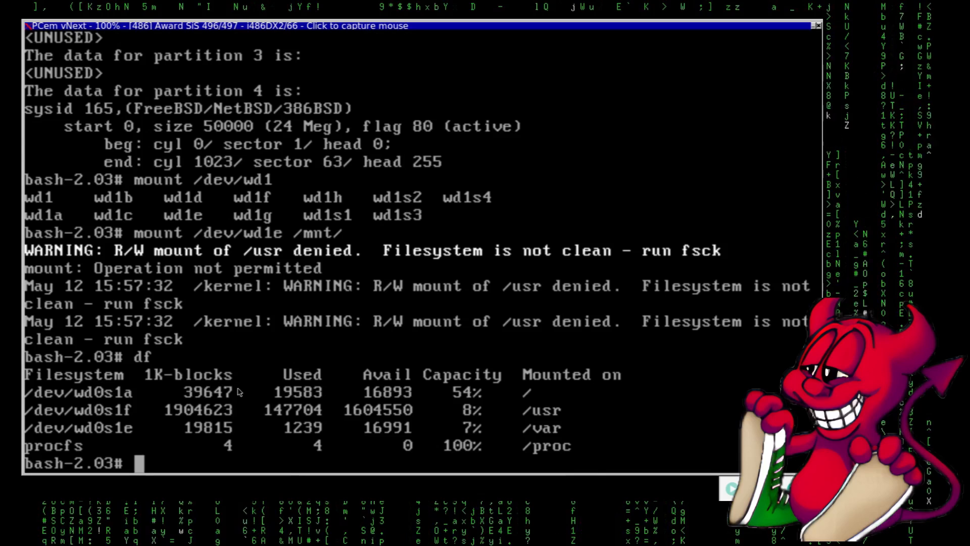
# Step: Check and repair the file system on /dev/wd1e with fsck
pyautogui.write('fs')
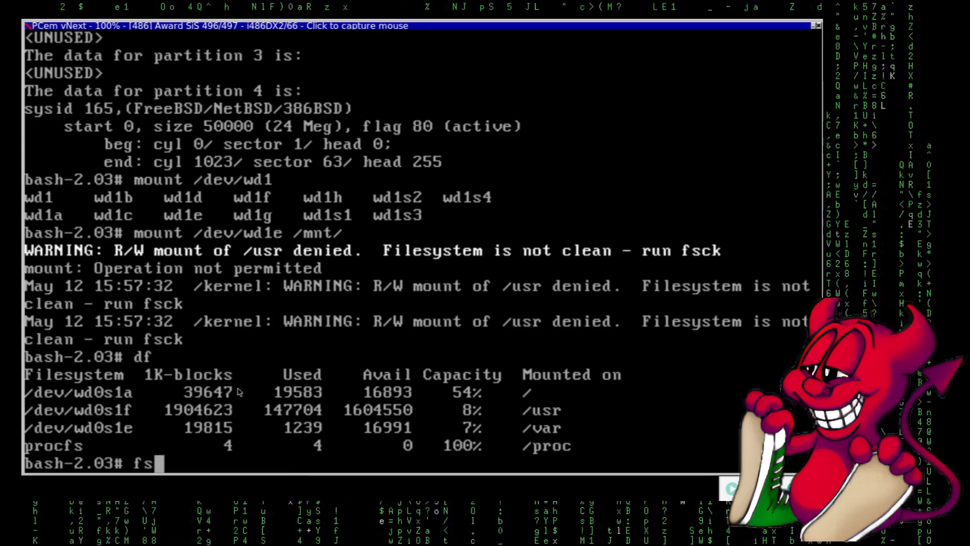
pyautogui.write('ck /d')
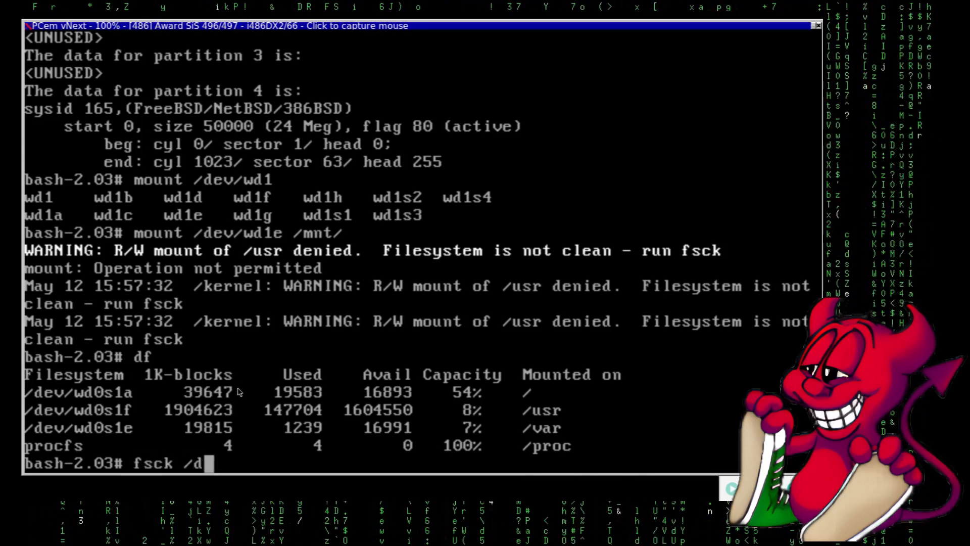
pyautogui.write('ev/')
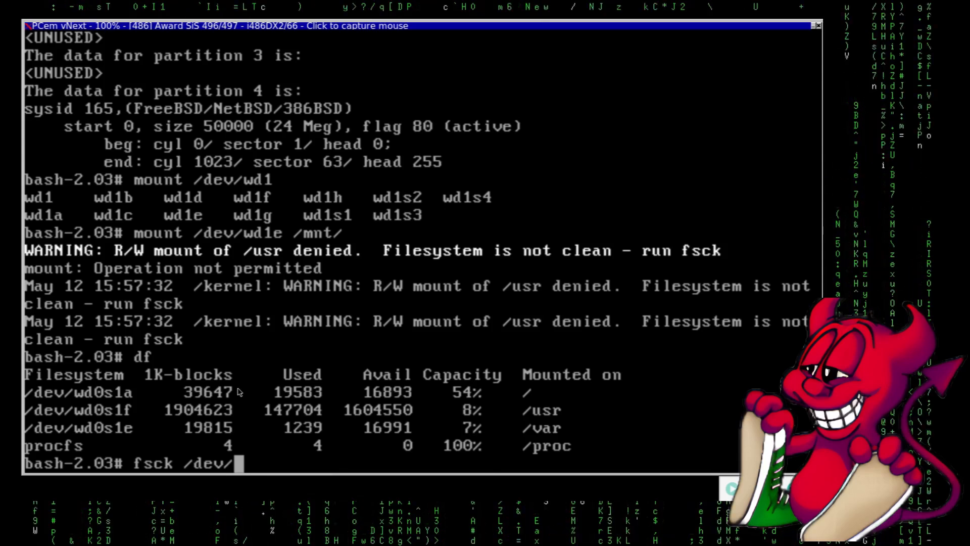
pyautogui.write('wd1e')
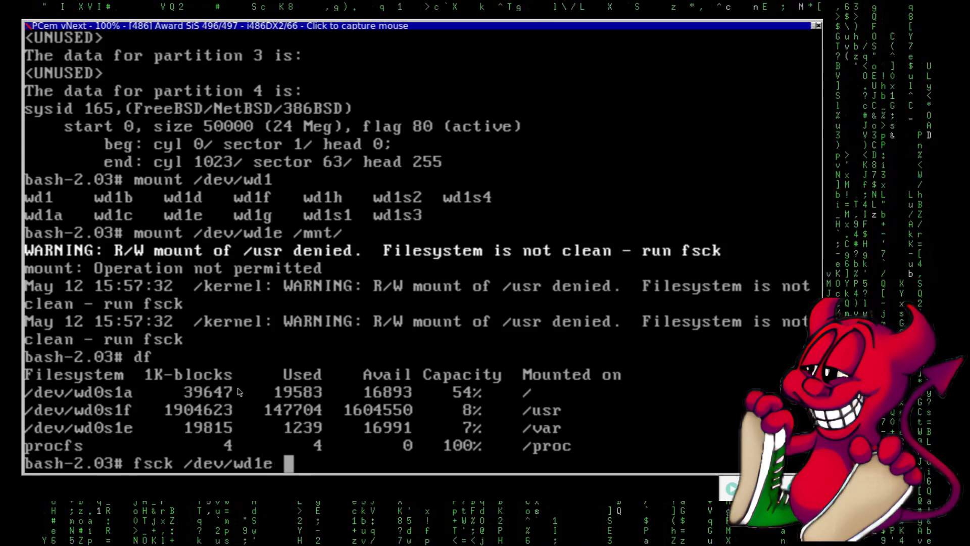
pyautogui.press('Return')
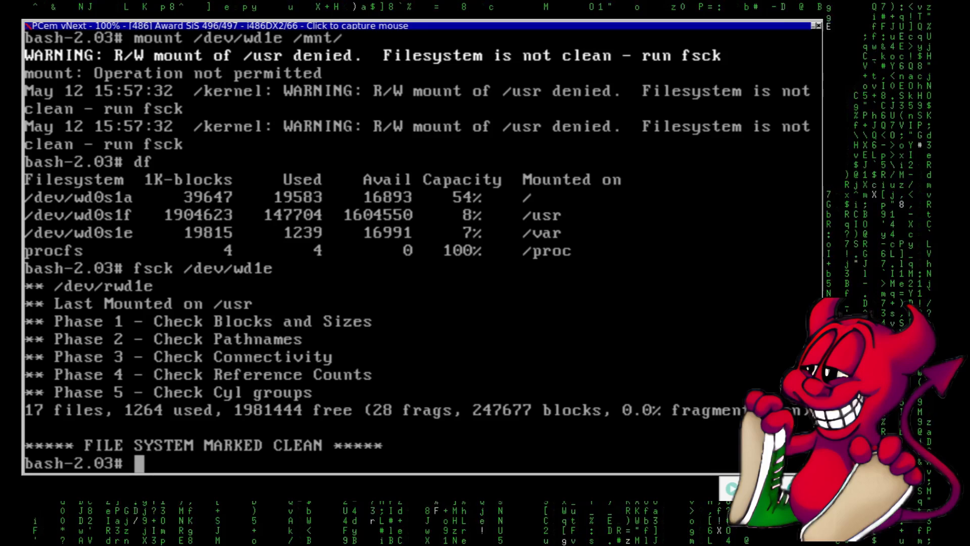
# Step: Mount /dev/wd1e on /mnt/
pyautogui.press('Up')
pyautogui.press('Up')
pyautogui.press('Up')
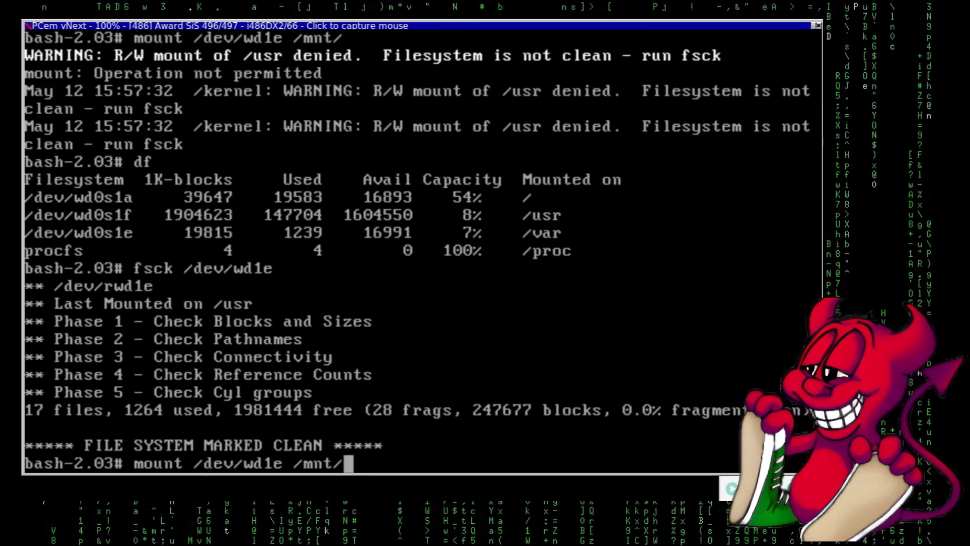
pyautogui.press('Return')
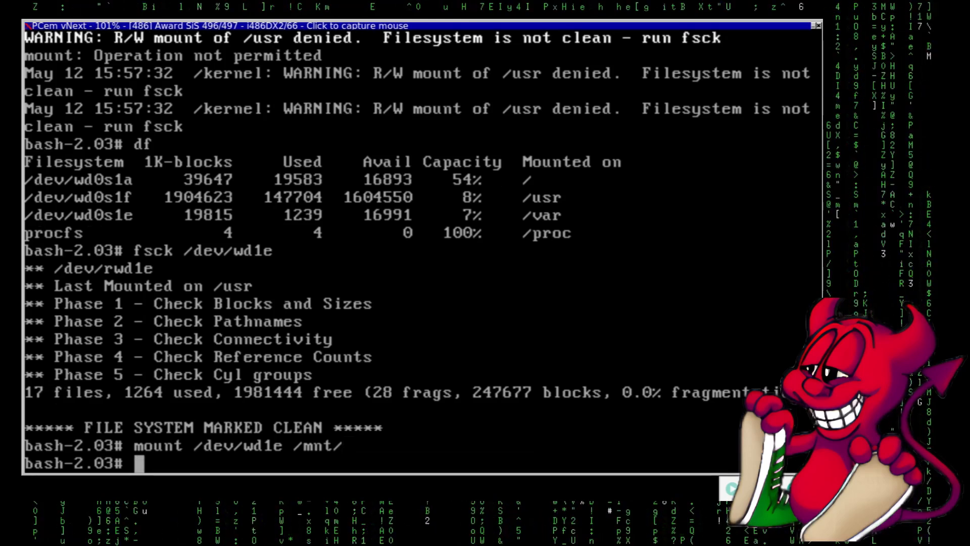
# Step: Try to create the directory /cdrom and list the contents of /cdrom/
pyautogui.write('cd /')
pyautogui.press('BackSpace')
pyautogui.press('BackSpace')
pyautogui.press('BackSpace')
pyautogui.press('BackSpace')
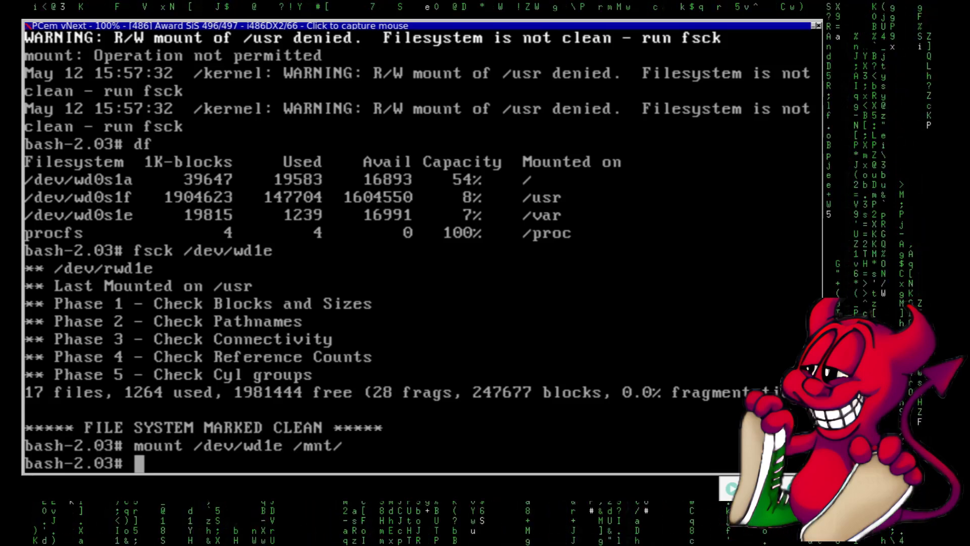
pyautogui.write('mkdir ')
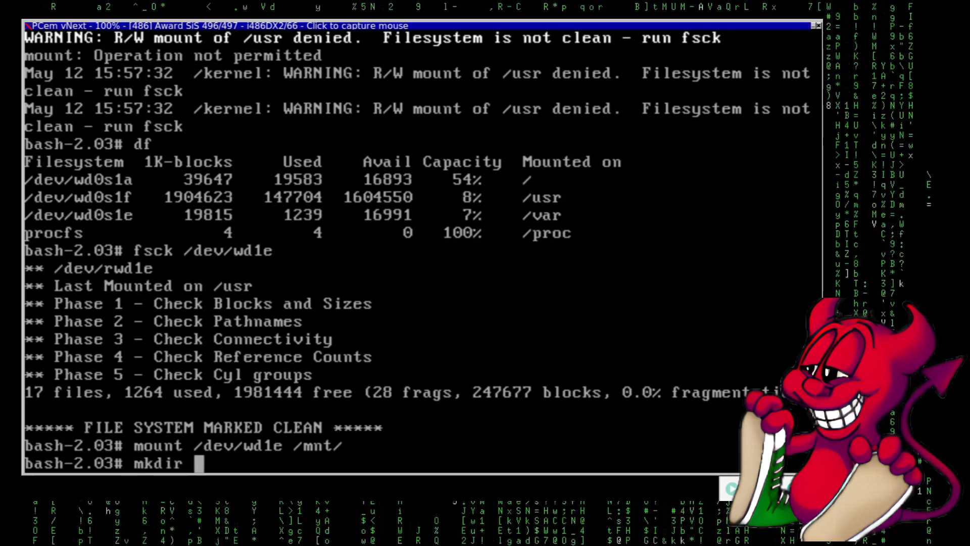
pyautogui.write('/cdrom')
pyautogui.press('Return')
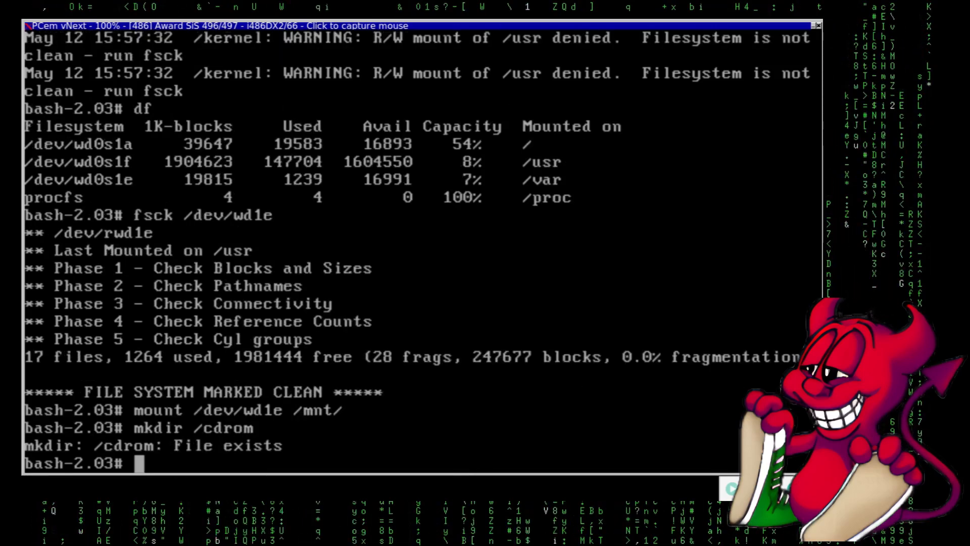
pyautogui.write('ls /cdrom/')
pyautogui.press('Return')
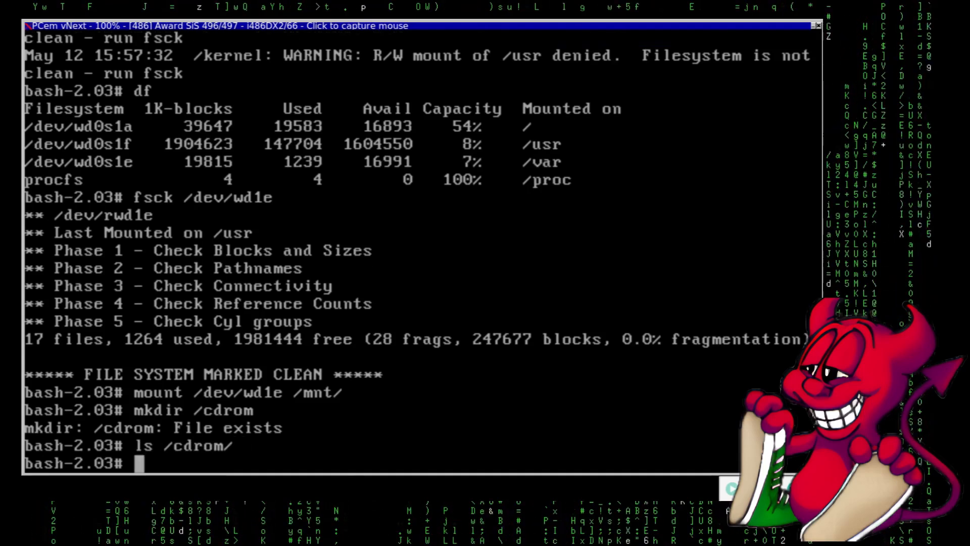
# Step: List the available commands whose names begin with mount
pyautogui.write('mo')
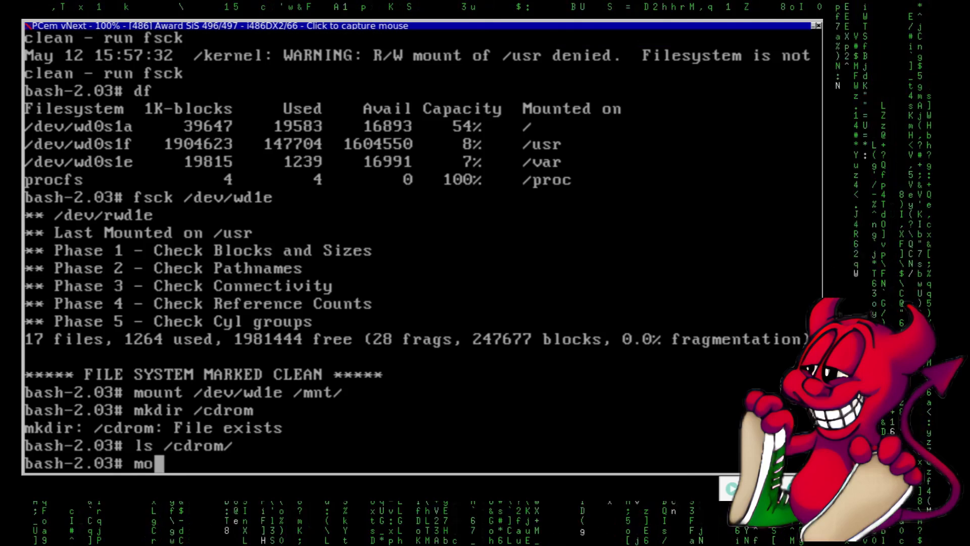
pyautogui.write('unt /')
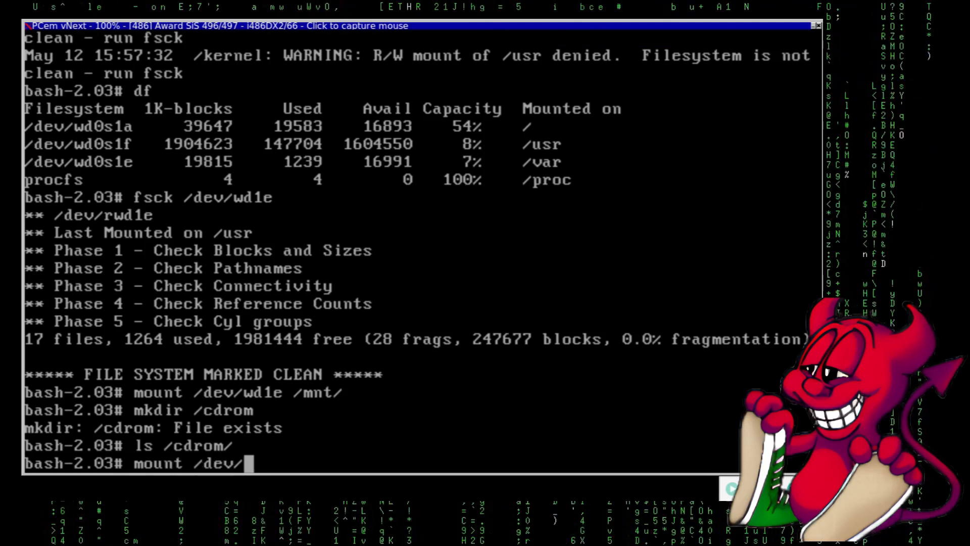
pyautogui.write('dev/')
pyautogui.press('BackSpace')
pyautogui.press('BackSpace')
pyautogui.press('BackSpace')
pyautogui.press('BackSpace')
pyautogui.press('BackSpace')
pyautogui.press('BackSpace')
pyautogui.press('Tab')
pyautogui.press('Tab')
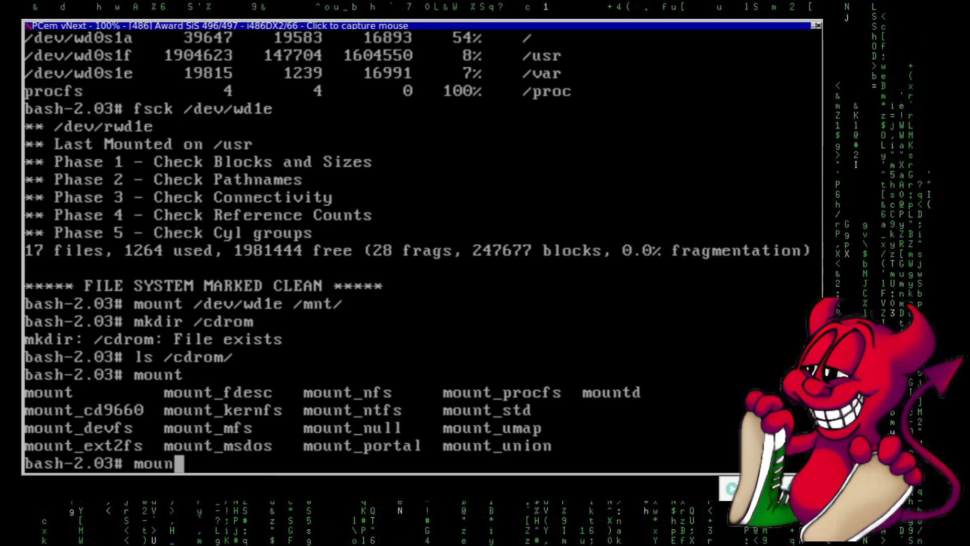
# Step: Mount the CD-ROM device /dev/acd0a on /cdrom/ with mount_cd9660 and list the contents of /cdrom/
pyautogui.write('_cd')
pyautogui.press('Tab')
pyautogui.write('/')
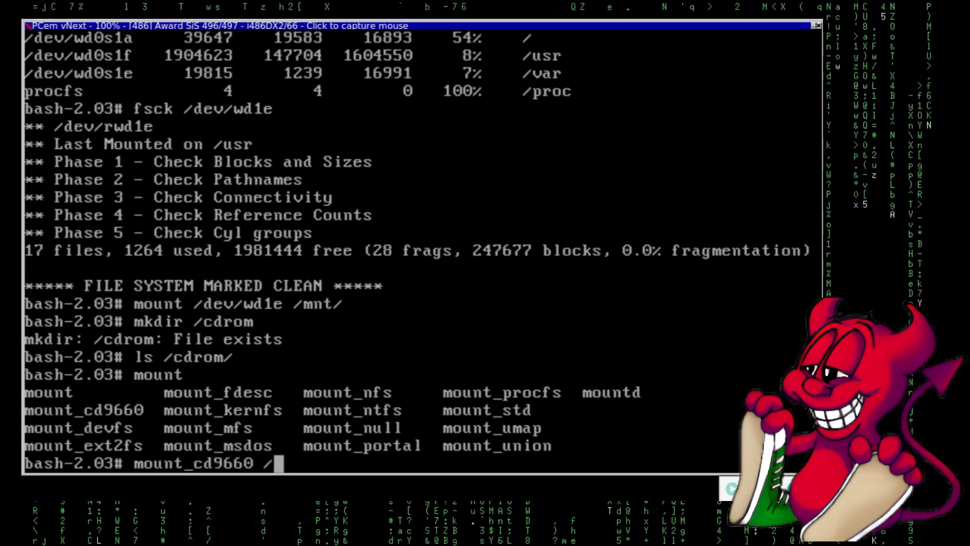
pyautogui.write('dev/ada')
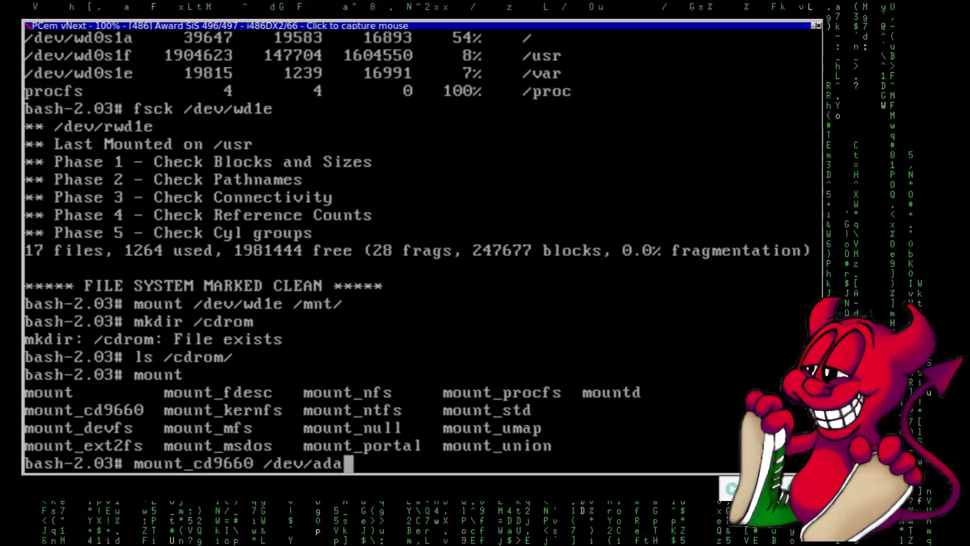
pyautogui.press('BackSpace')
pyautogui.press('BackSpace')
pyautogui.press('Tab')
pyautogui.press('Tab')
pyautogui.write('cd0')
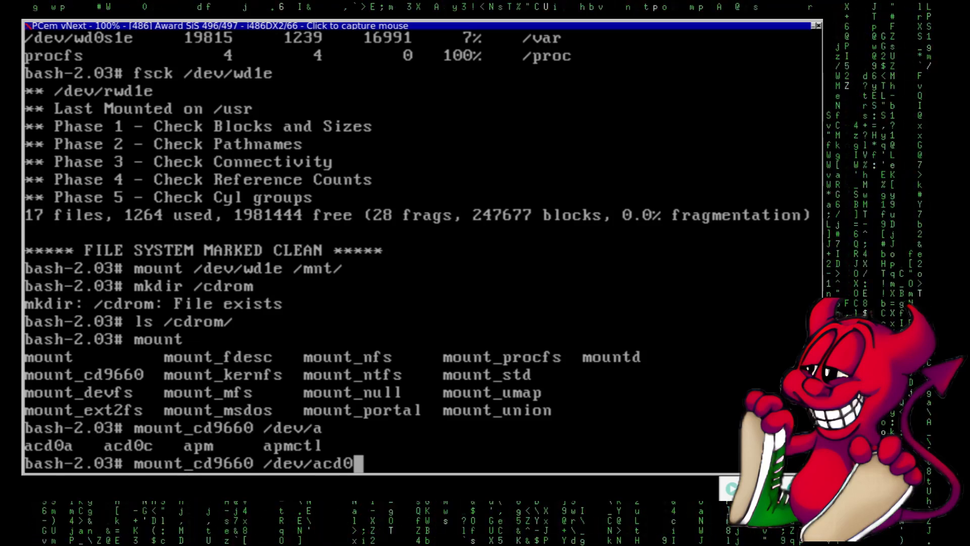
pyautogui.write('a')
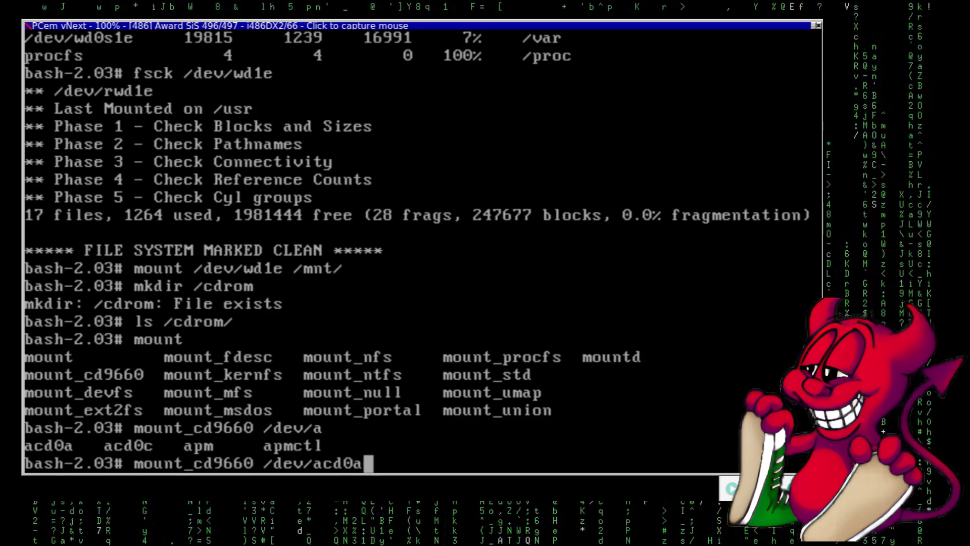
pyautogui.write(' /cdrom/')
pyautogui.press('Return')
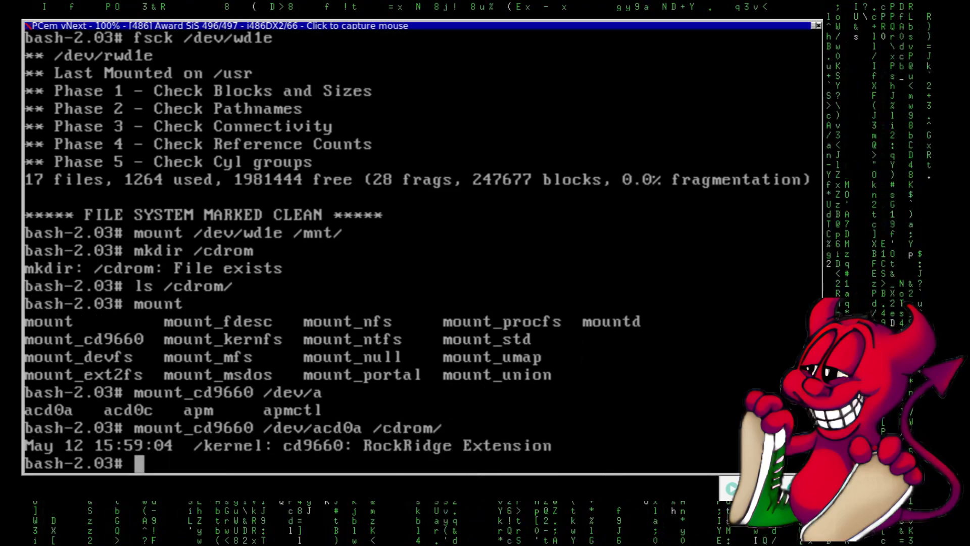
pyautogui.write('ls /cdrom/')
pyautogui.press('Return')
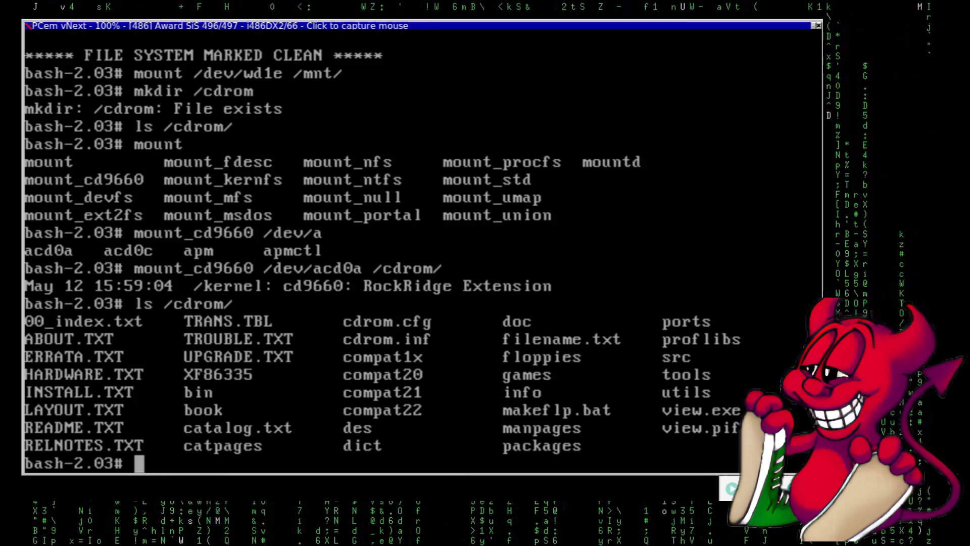
# Step: Unmount the CD-ROM device /dev/acd0a
pyautogui.write('umoiunt')
pyautogui.press('BackSpace')
pyautogui.press('BackSpace')
pyautogui.press('BackSpace')
pyautogui.press('BackSpace')
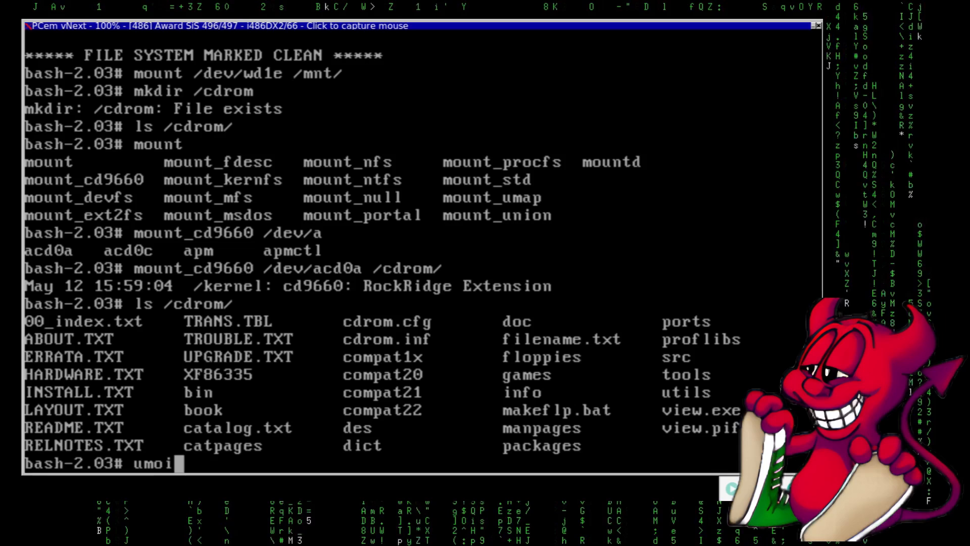
pyautogui.write('unt /')
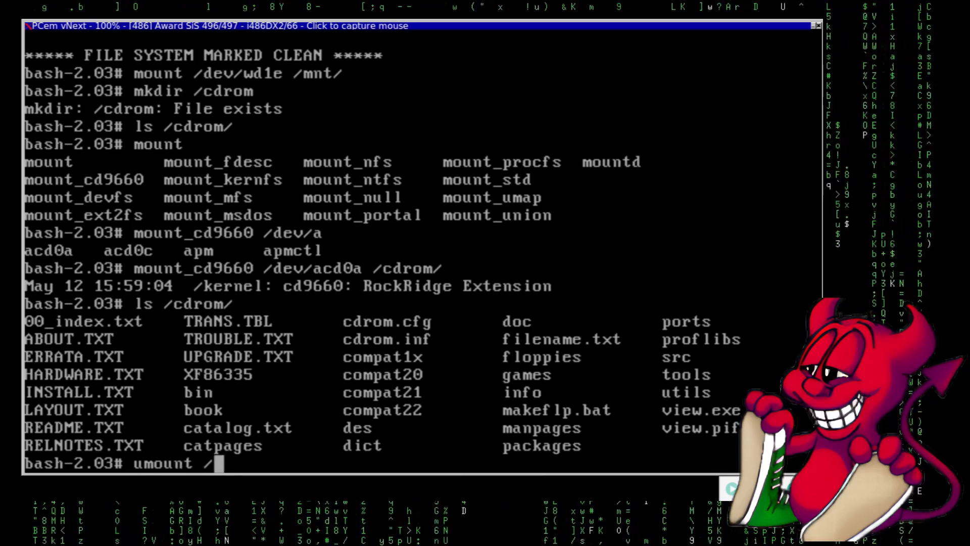
pyautogui.write('dev/ac')
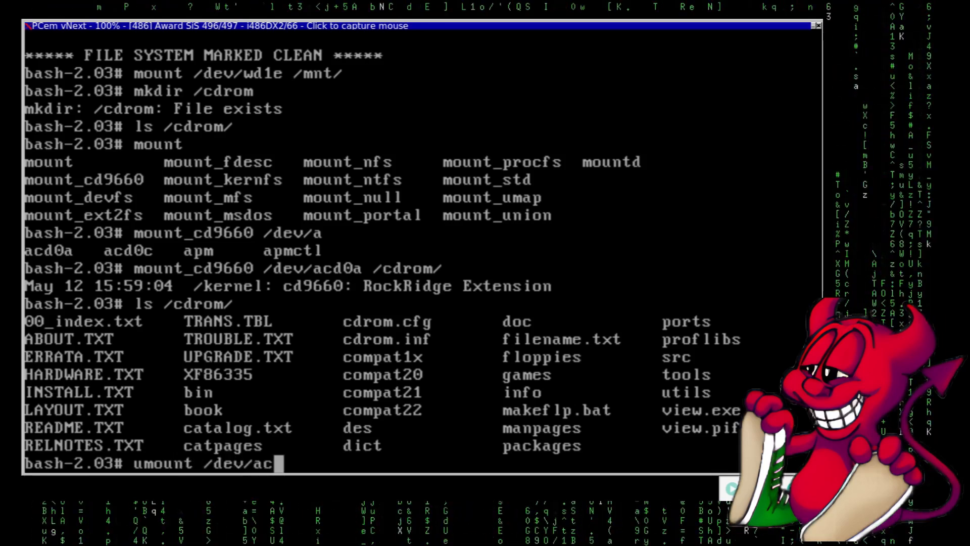
pyautogui.press('Tab')
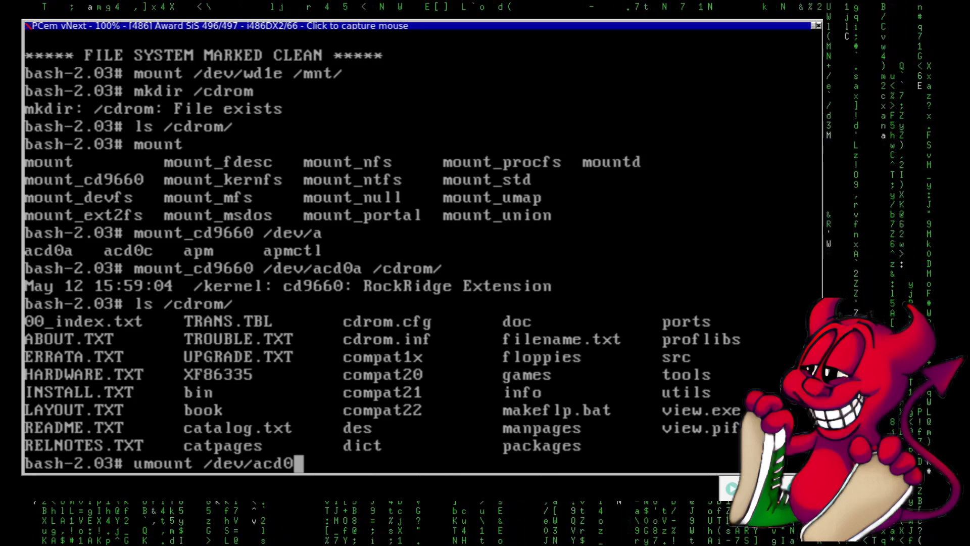
pyautogui.write('a')
pyautogui.press('Return')
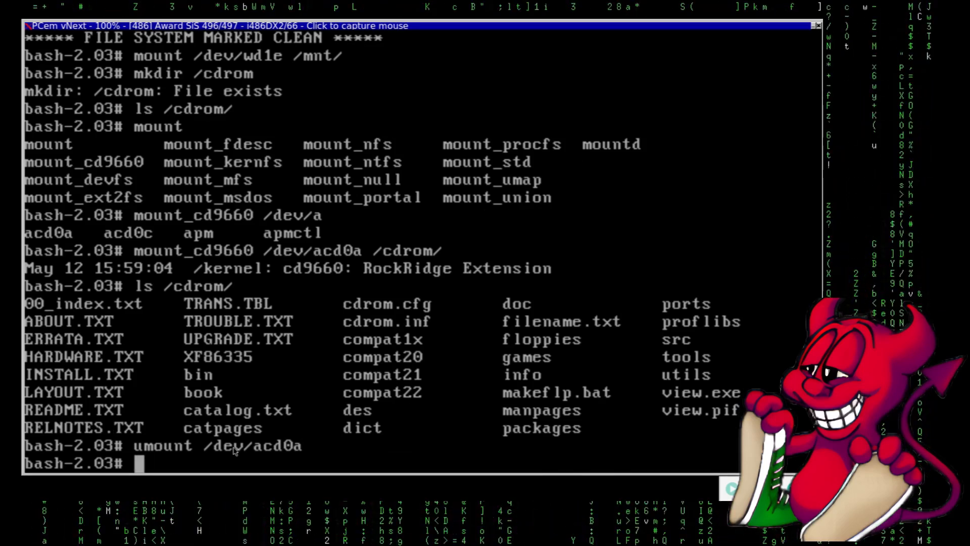
# Step: Load the image FreeBSD-1.0-RELEASE.iso into the emulated CD-ROM drive
pyautogui.rightClick(209, 201)
pyautogui.moveTo(252, 237)
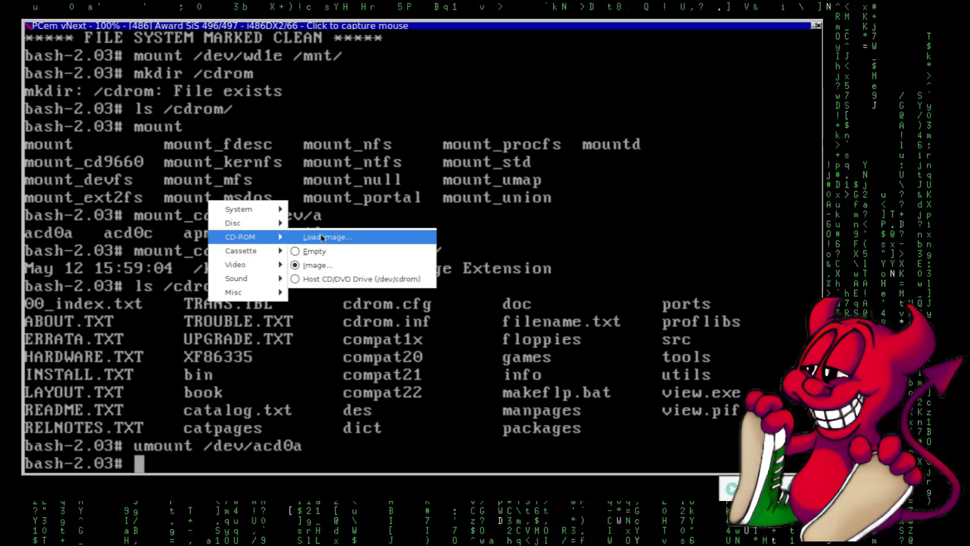
pyautogui.click(322, 237)
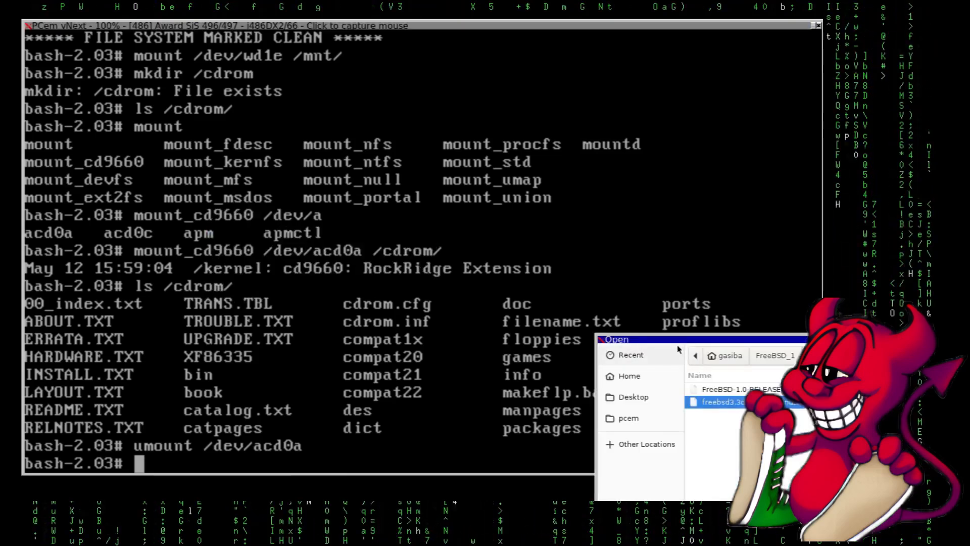
pyautogui.click(336, 218)
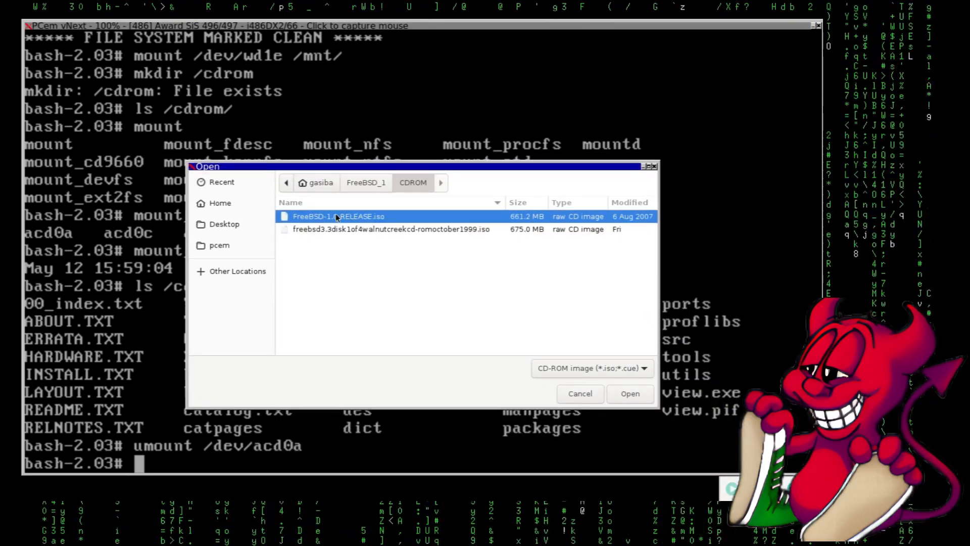
pyautogui.click(630, 393)
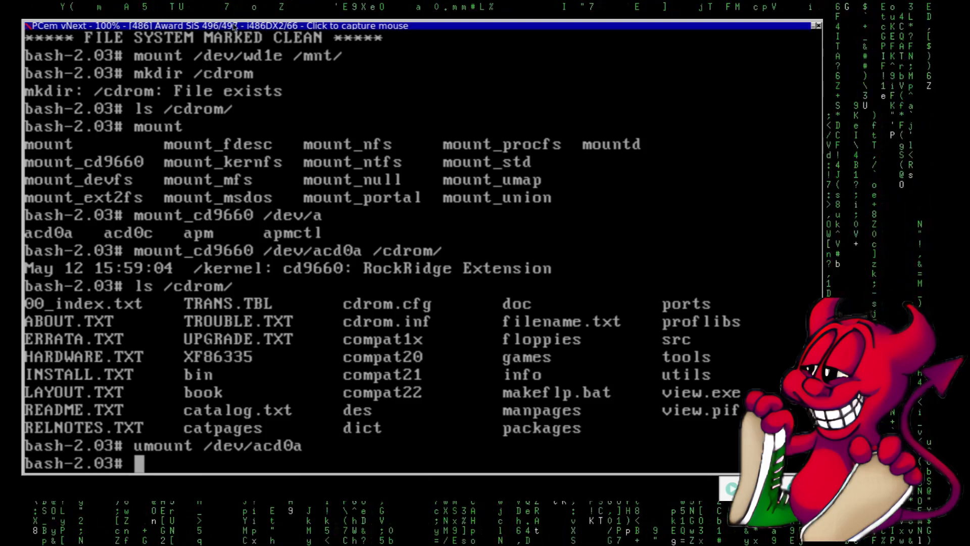
# Step: Mount the swapped disc from /dev/acd0a on /cdrom/ with mount_cd9660
pyautogui.press('Up')
pyautogui.press('Up')
pyautogui.press('Up')
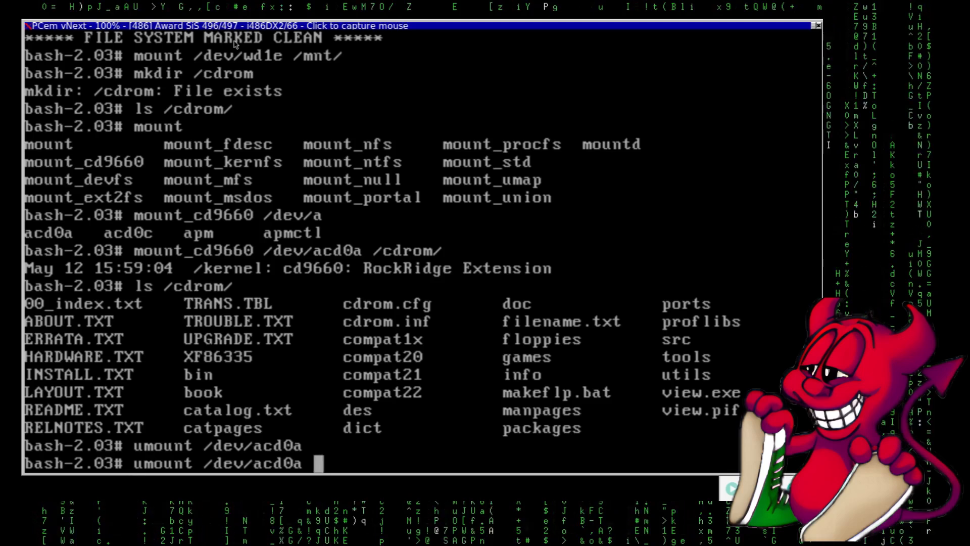
pyautogui.press('Return')
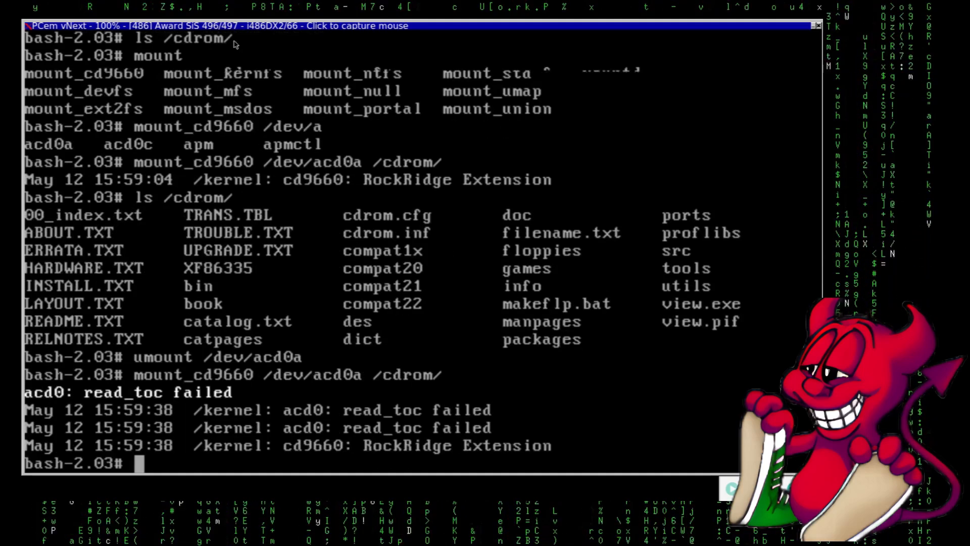
# Step: Check the mounted file systems with df and list the contents of /cdrom/
pyautogui.write('df')
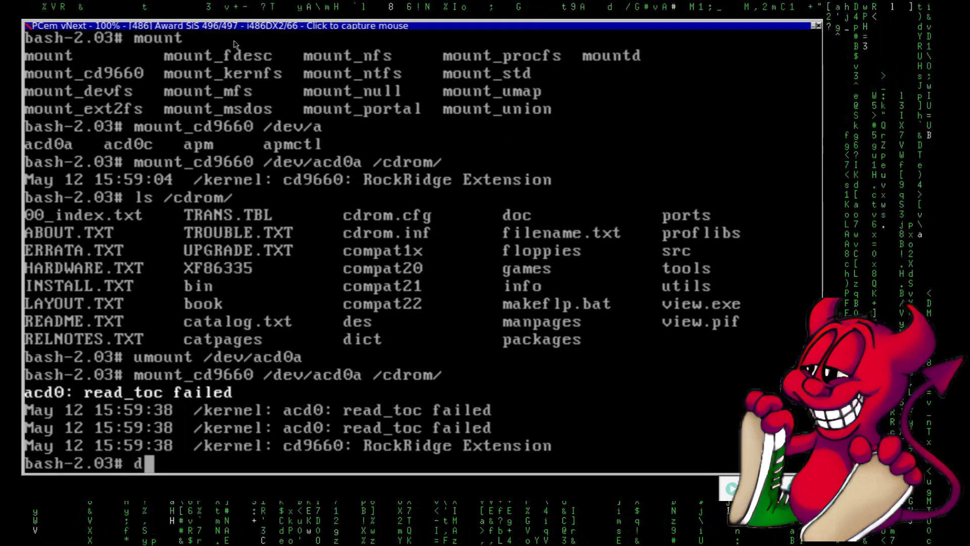
pyautogui.press('Return')
pyautogui.write('ls /cdrom/')
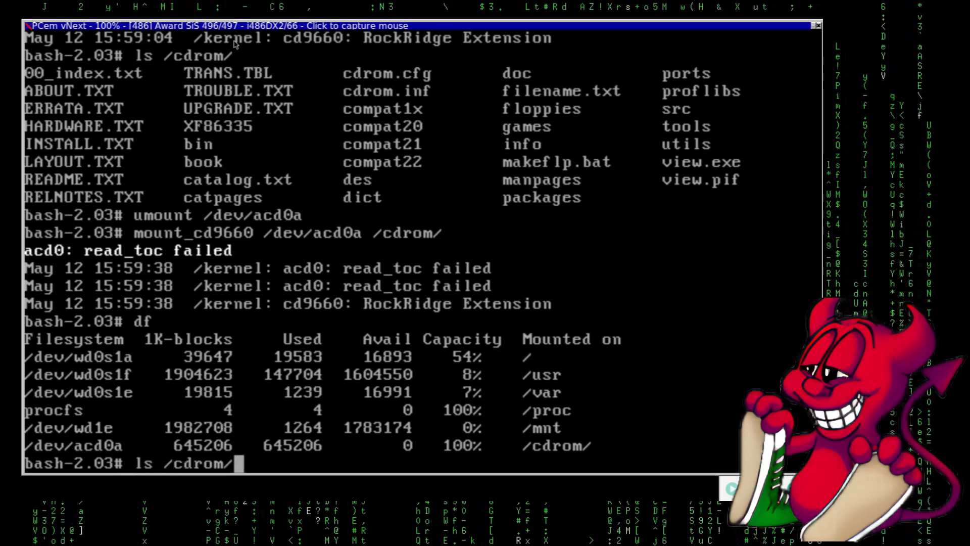
pyautogui.press('Return')
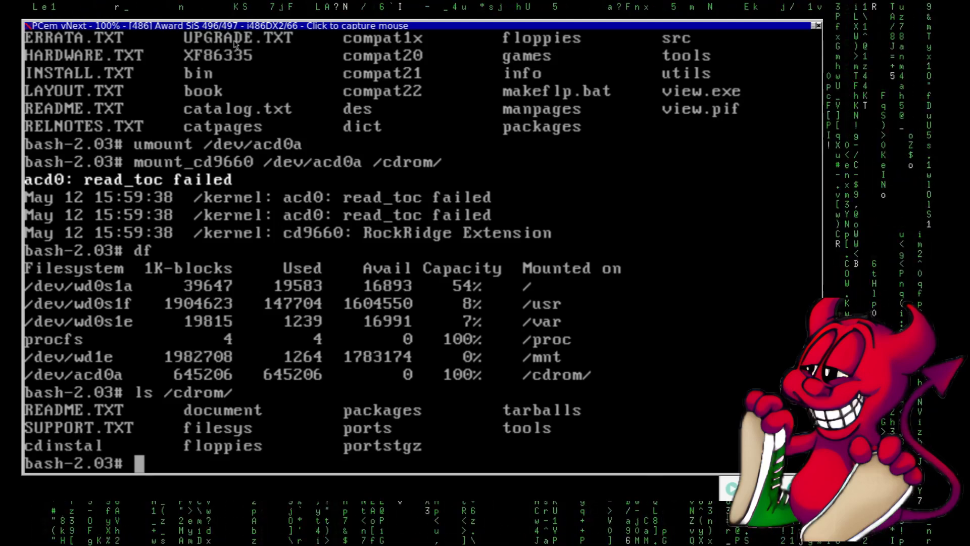
# Step: Change to /cdrom/ and list its contents and those of its tarballs/ directory
pyautogui.write('cd /cdrom/')
pyautogui.press('Return')
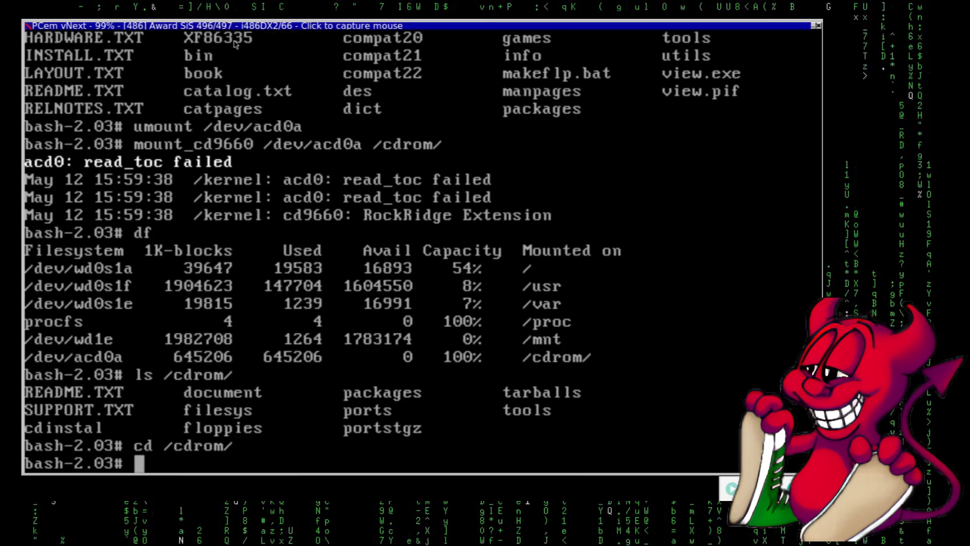
pyautogui.write('ls')
pyautogui.press('Return')
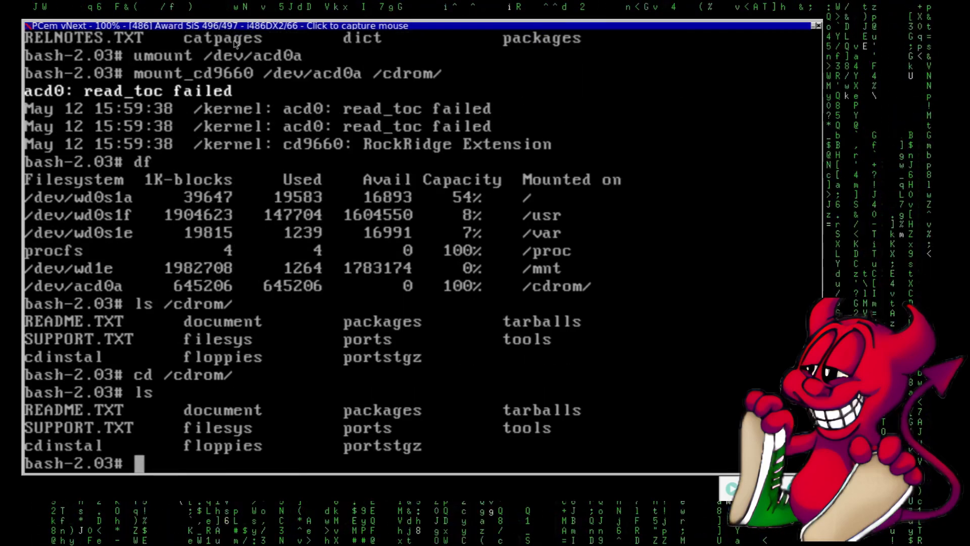
pyautogui.write('ls')
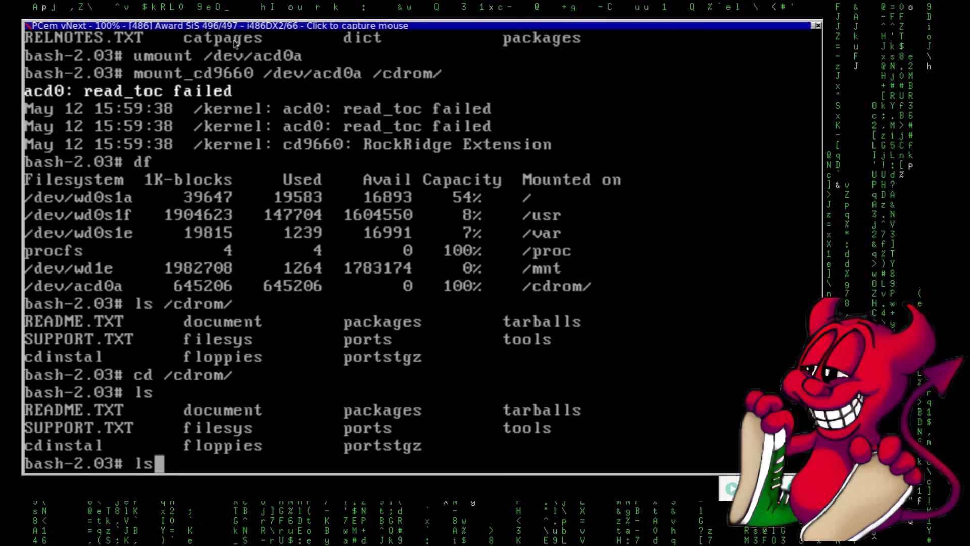
pyautogui.write(' ta')
pyautogui.press('Tab')
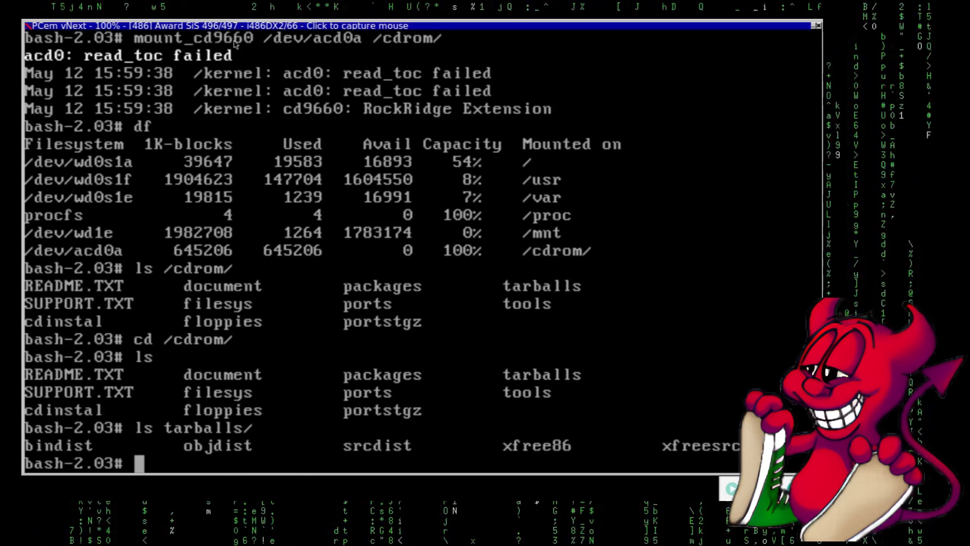
# Step: Check the disk space of the mounted file systems, trying df -h and plain df
pyautogui.write('df -')
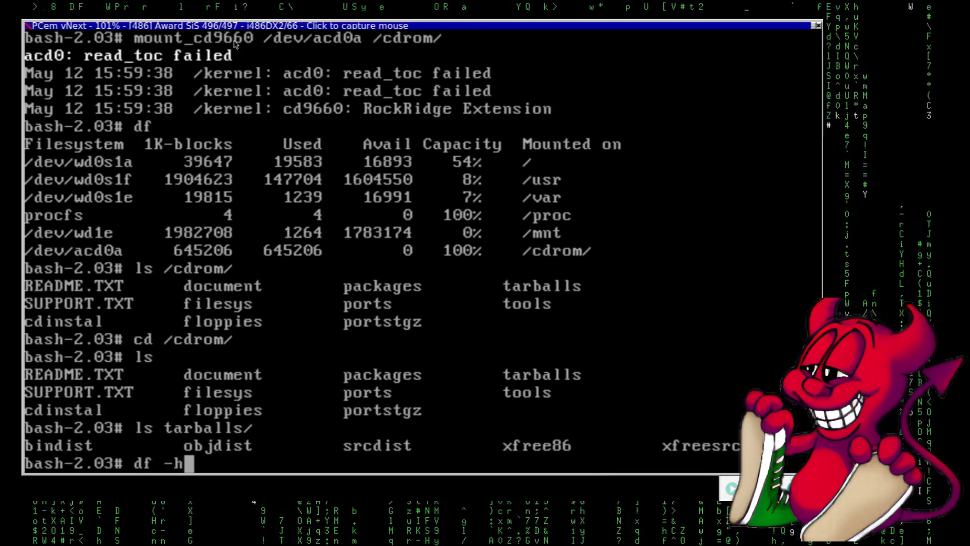
pyautogui.write('h')
pyautogui.press('Return')
pyautogui.write('df')
pyautogui.press('Return')
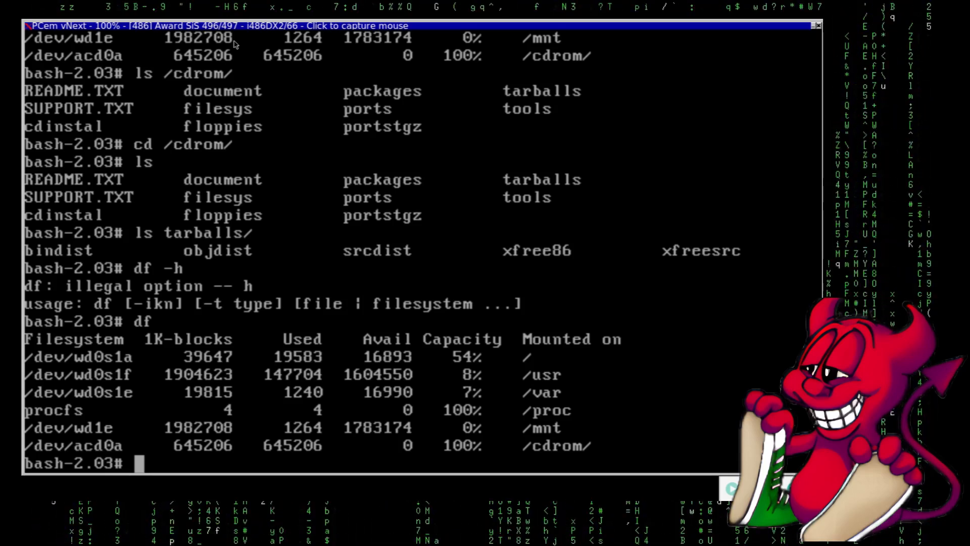
# Step: Change to /mnt/ and create a directory named INSTALL_MEDIA there
pyautogui.write('cd /mnt/')
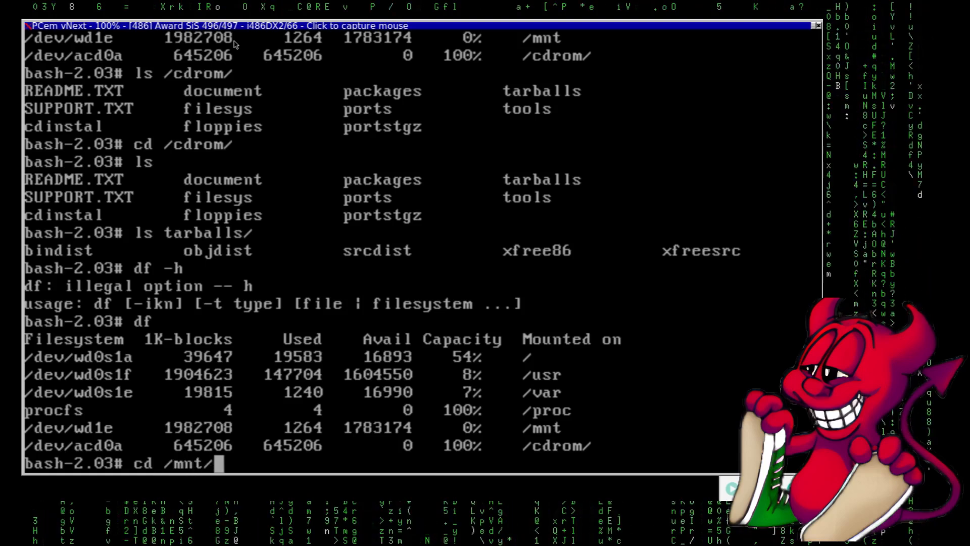
pyautogui.press('Return')
pyautogui.write('mkdir ')
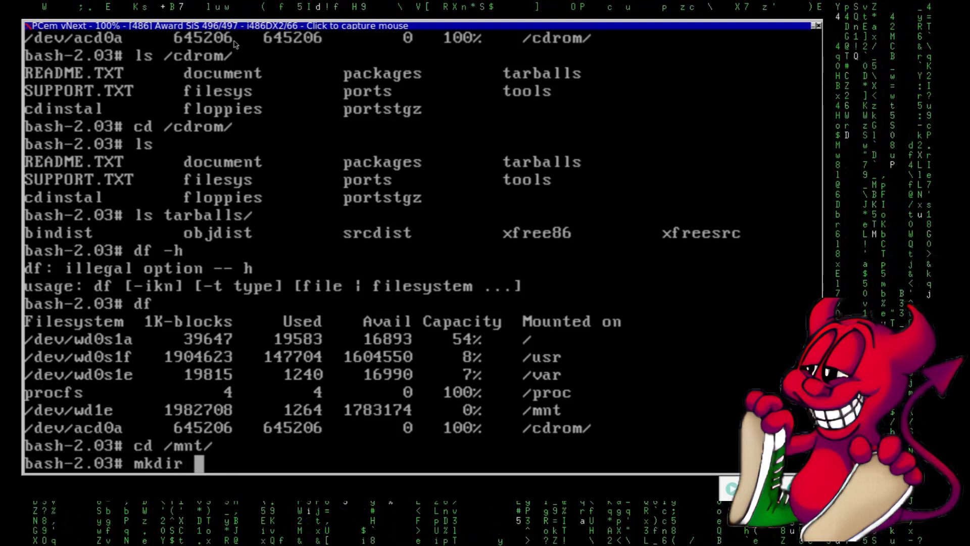
pyautogui.write('INSTALL')
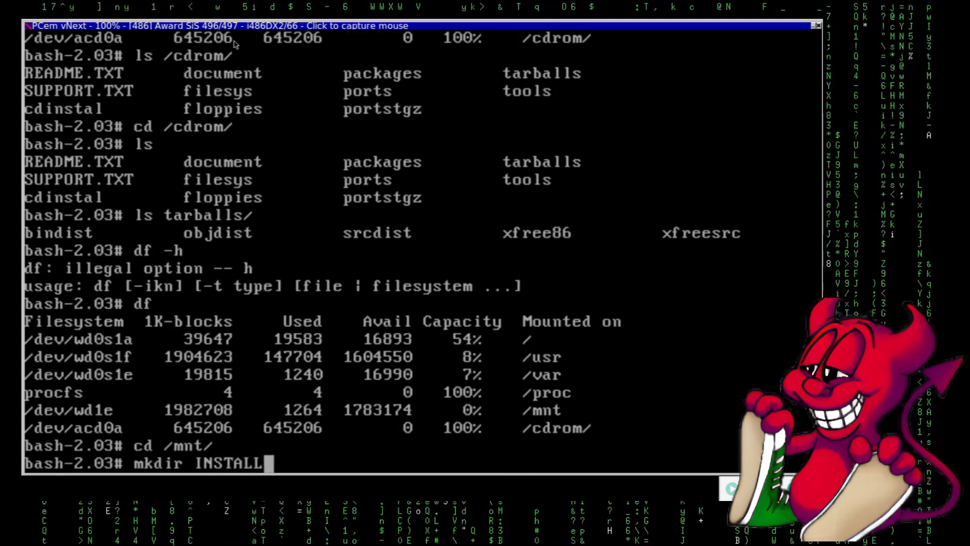
pyautogui.write('_MEDIA')
pyautogui.press('Return')
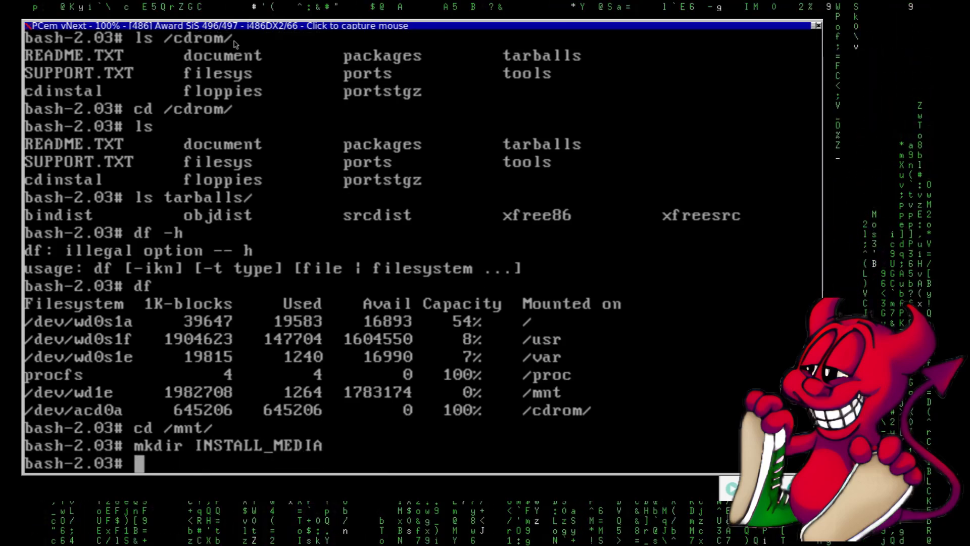
# Step: List the contents of /mnt/ and change into INSTALL_MEDIA/
pyautogui.write('ls')
pyautogui.press('Return')
pyautogui.write('cd INSTALL_MEDIA/')
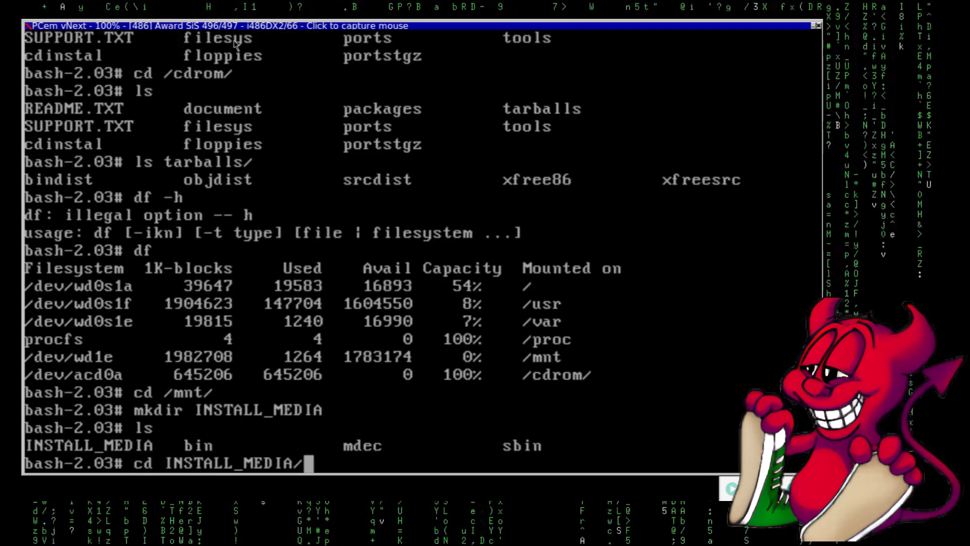
pyautogui.press('Return')
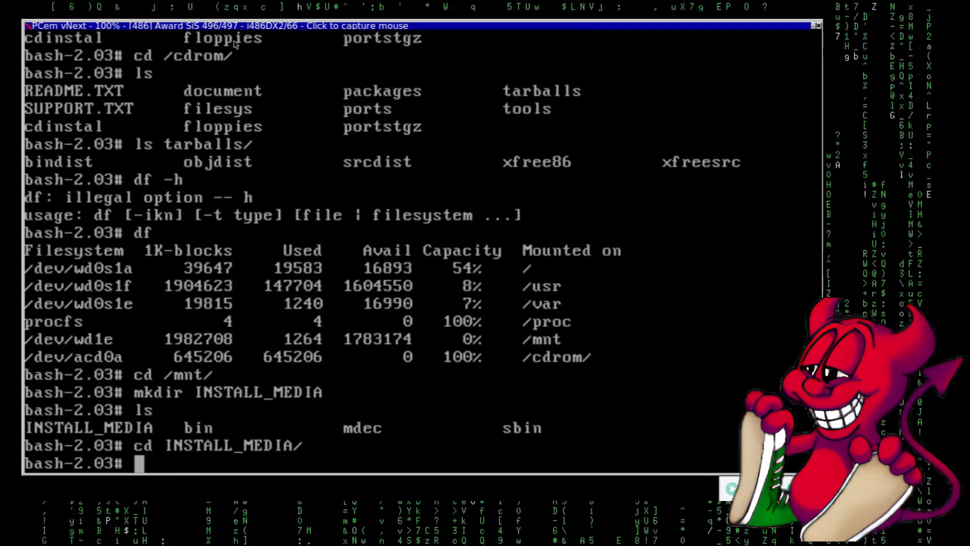
# Step: Begin a recursive copy command with /cdrom/ as the source and list the entries available there
pyautogui.write('cp -r')
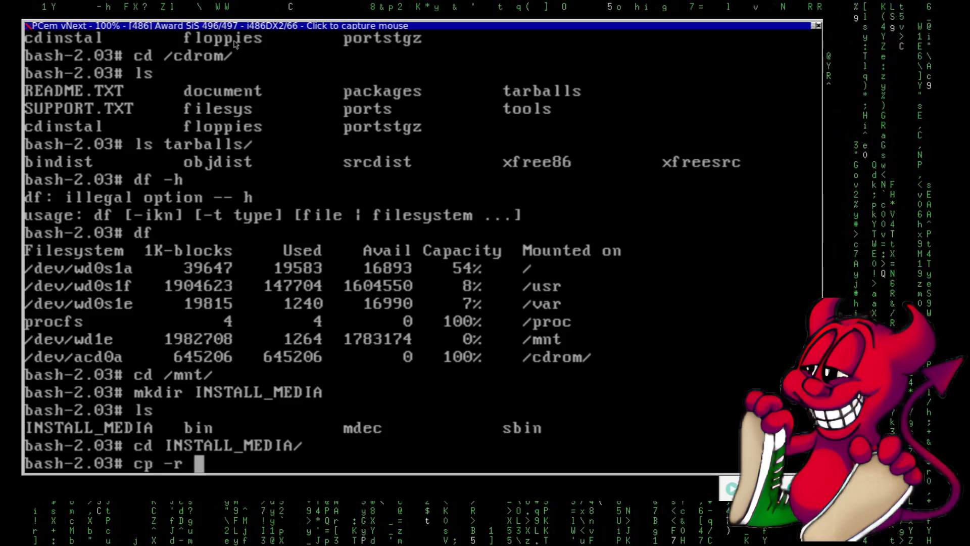
pyautogui.write(' /mnt/')
pyautogui.press('BackSpace')
pyautogui.press('BackSpace')
pyautogui.press('BackSpace')
pyautogui.press('BackSpace')
pyautogui.press('BackSpace')
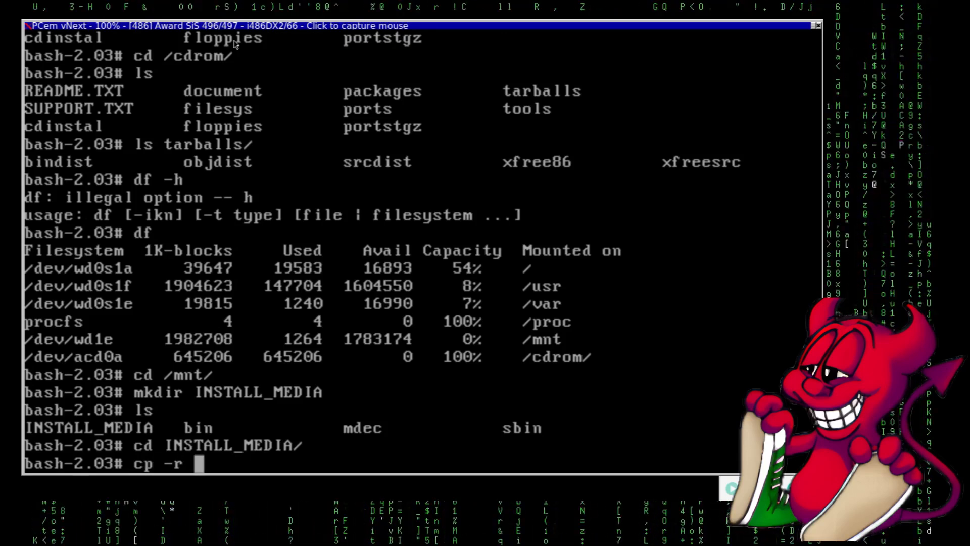
pyautogui.write('cd')
pyautogui.press('BackSpace')
pyautogui.press('BackSpace')
pyautogui.write('/cdrom/')
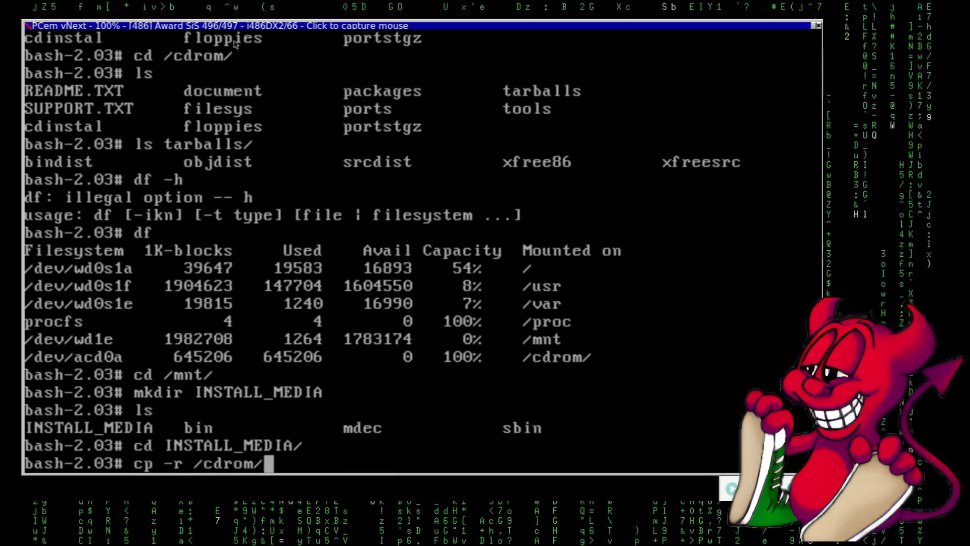
pyautogui.press('Tab')
pyautogui.press('Tab')
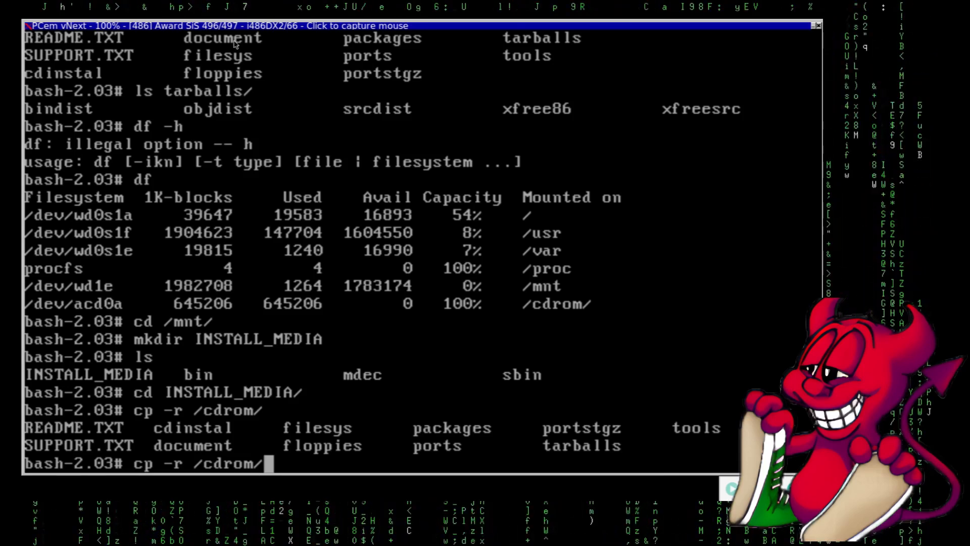
pyautogui.write('packages/')
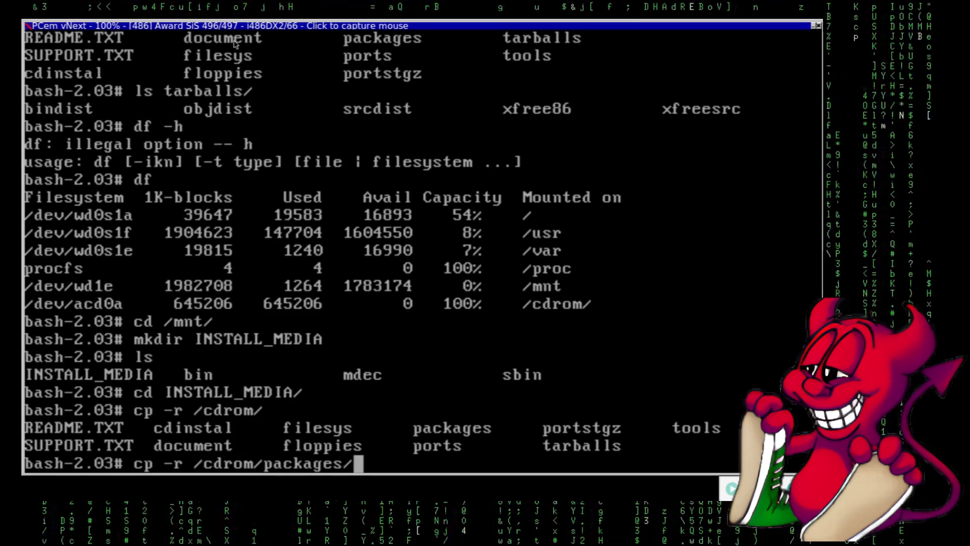
pyautogui.press('BackSpace')
pyautogui.press('BackSpace')
pyautogui.press('BackSpace')
pyautogui.press('BackSpace')
pyautogui.press('BackSpace')
pyautogui.press('BackSpace')
pyautogui.press('BackSpace')
pyautogui.press('BackSpace')
pyautogui.press('BackSpace')
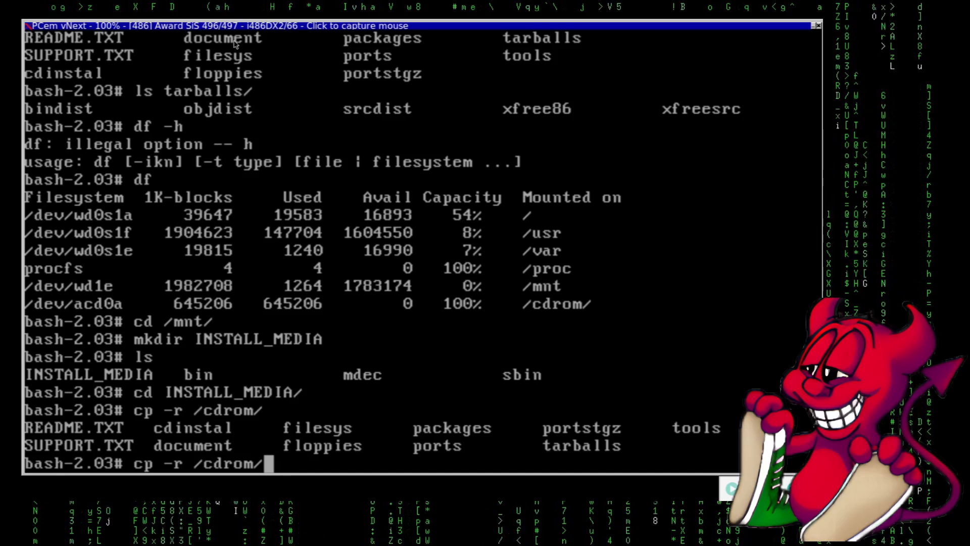
# Step: Complete the recursive copy with /cdrom/tarballs/ as the source and the current directory as the destination
pyautogui.write('ta')
pyautogui.press('Tab')
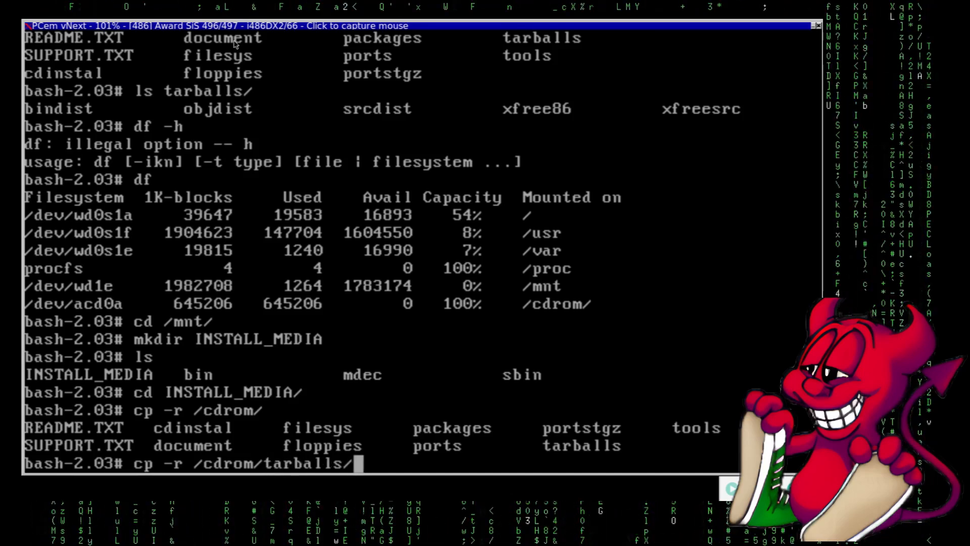
pyautogui.write('.')
pyautogui.press('Return')
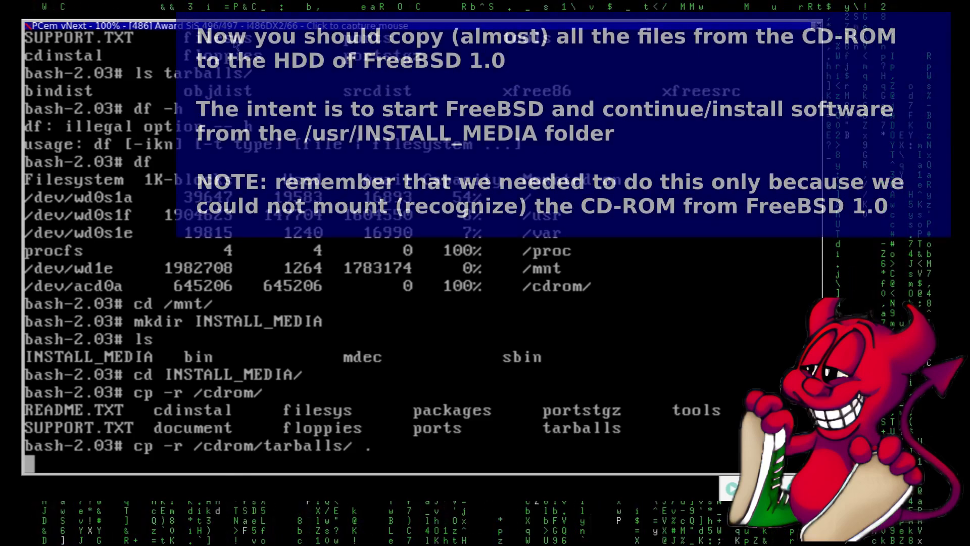
# Step: List the CD-ROM's contents and copy README.TXT and SUPPORT.TXT into /mnt/INSTALL_MEDIA/
pyautogui.write('ls')
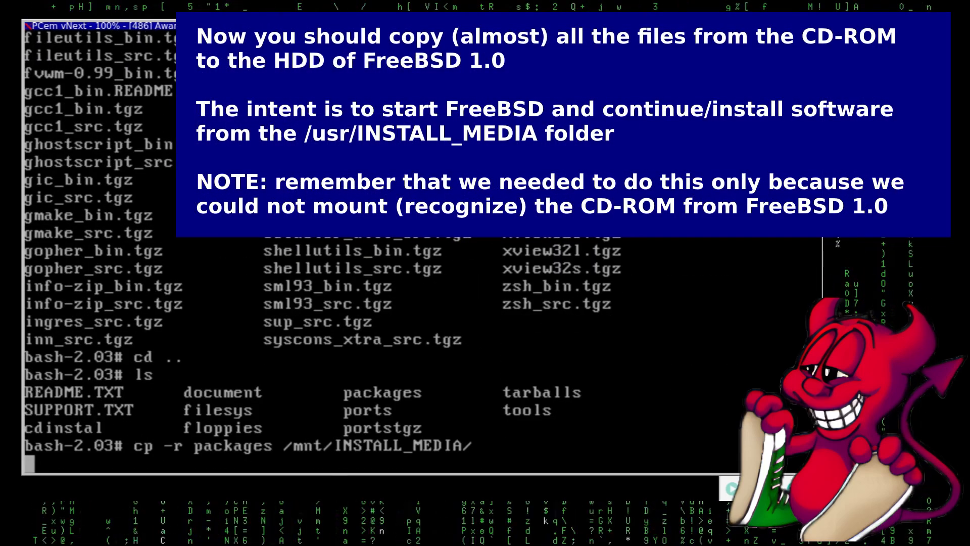
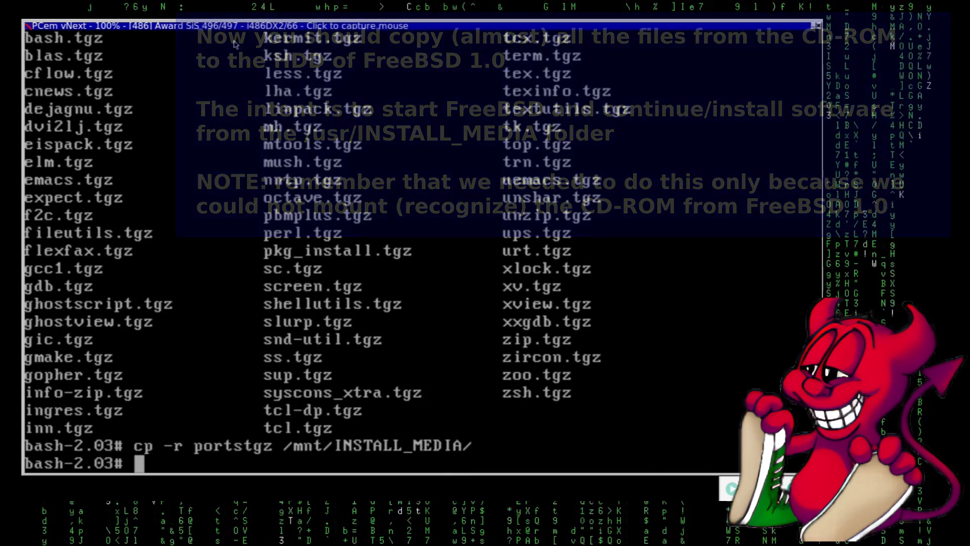
pyautogui.write('ls')
pyautogui.press('Return')
pyautogui.write('cp README.TXT /mnt/INSTALL_MEDIA/')
pyautogui.press('Return')
pyautogui.write('cp SUPPORT.TXT /mnt/INSTALL_MEDIA/')
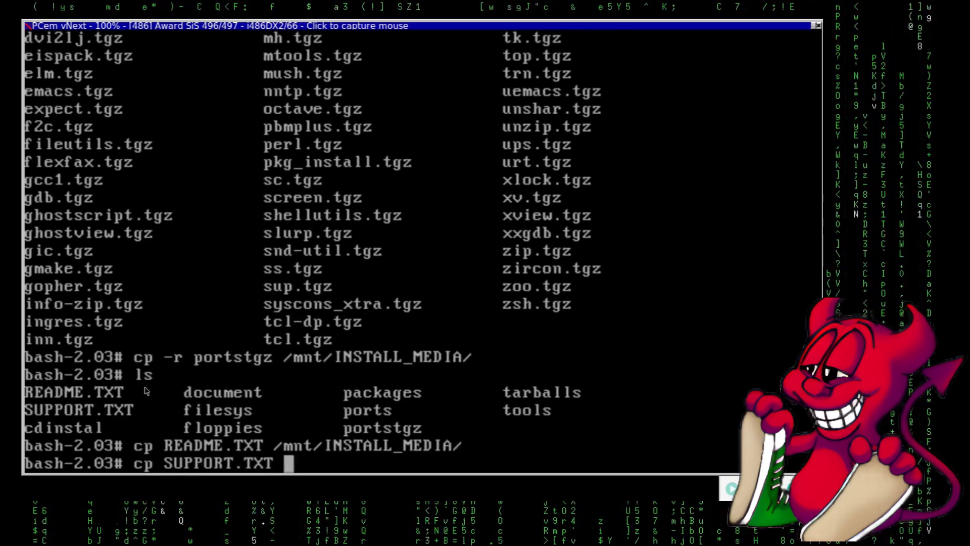
pyautogui.press('Return')
# Step: List the contents of the CD-ROM's cdinstal/, document/ and filesys/ directories
pyautogui.write('ls cdinstal/ ls document/')
pyautogui.press('Return')
pyautogui.write('ls filesys/')
pyautogui.press('Return')
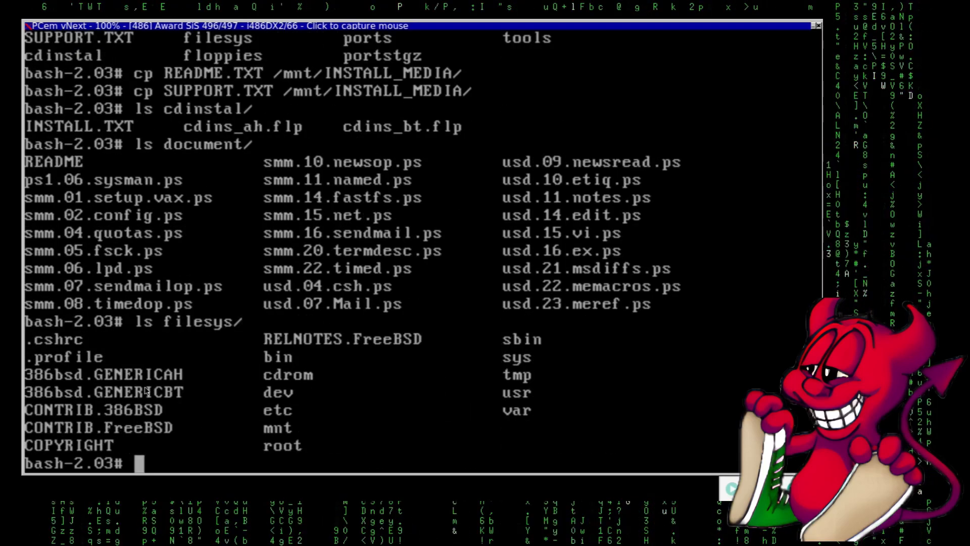
# Step: List the CD-ROM's top-level directory and the contents of its floppies/ and tools/ directories
pyautogui.write('ls')
pyautogui.press('Return')
pyautogui.write('ls floppies/')
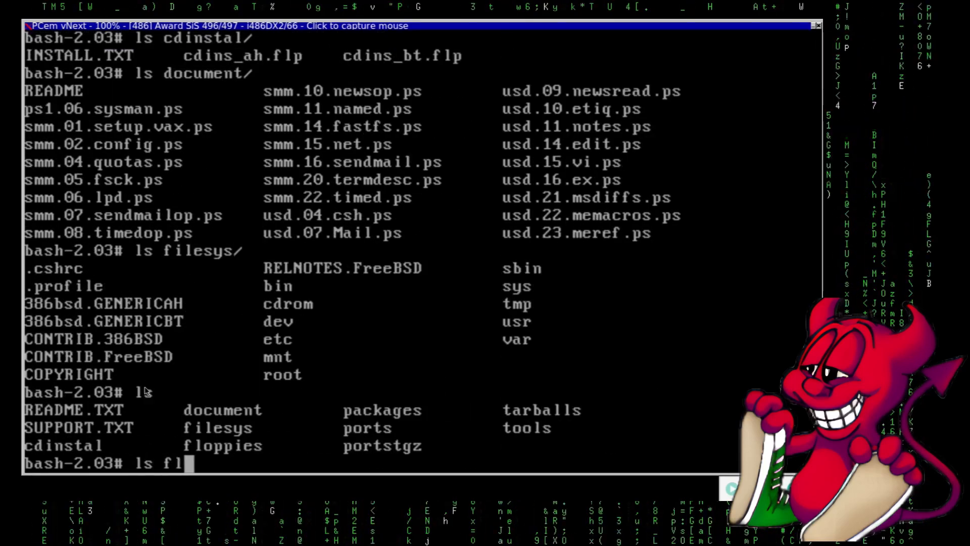
pyautogui.press('Return')
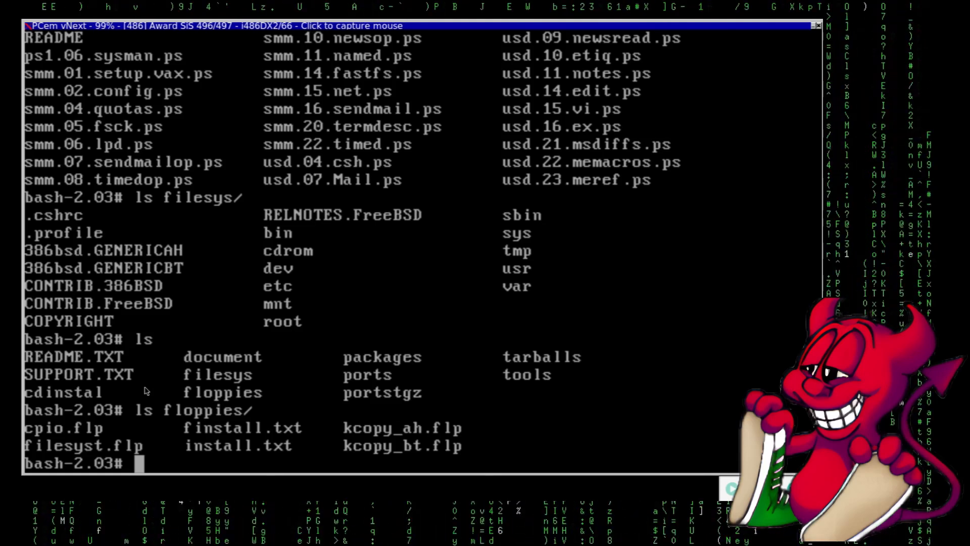
pyautogui.write('s to')
pyautogui.press('Tab')
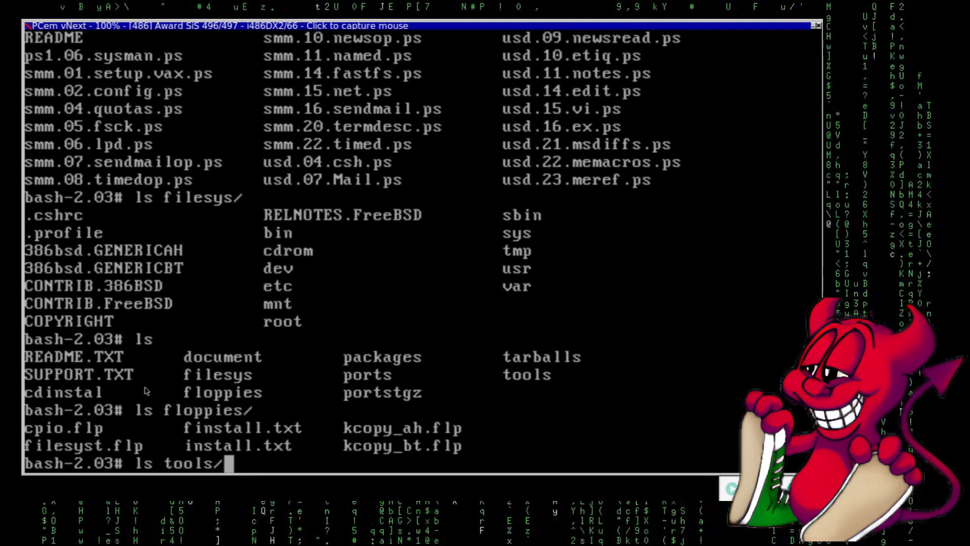
pyautogui.press('Return')
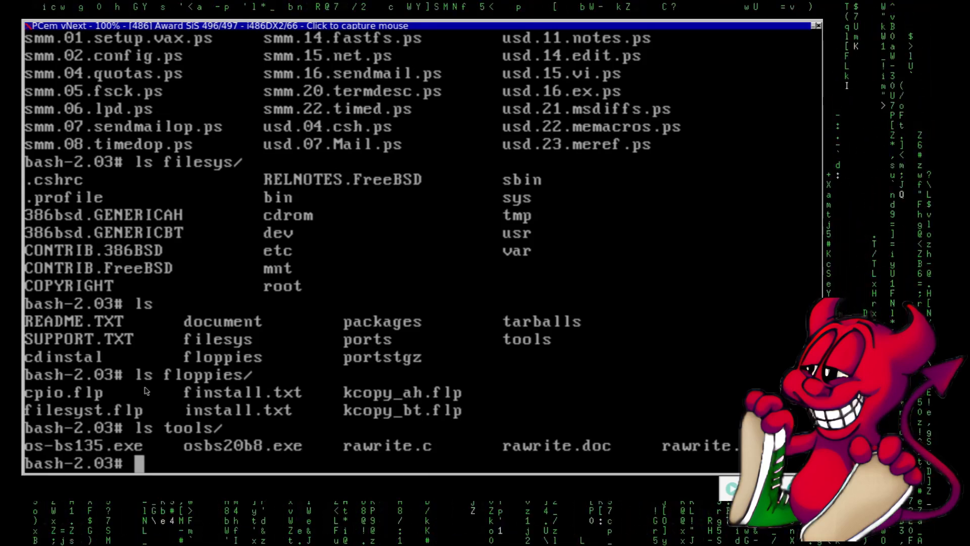
# Step: Check the disk space of the mounted file systems with df and flush pending writes with sync
pyautogui.write('df')
pyautogui.press('Return')
pyautogui.write('sync')
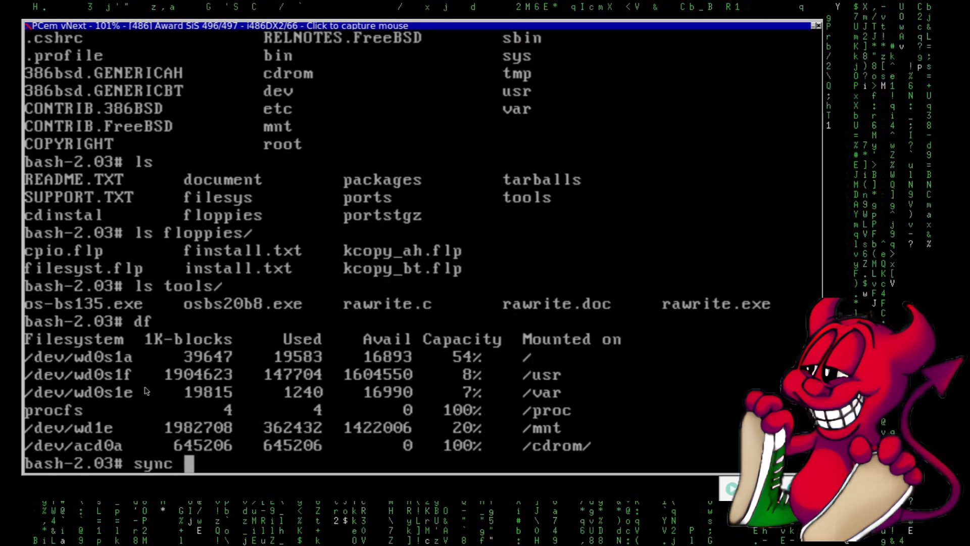
pyautogui.press('Return')
# Step: Unmount /dev/wd1e and try to unmount the CD-ROM device /dev/acd0a
pyautogui.write('umo')
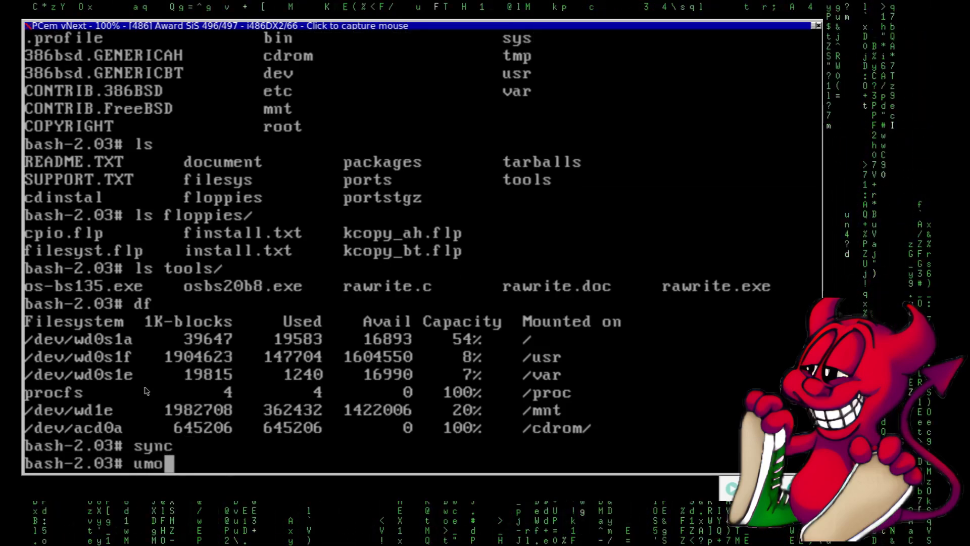
pyautogui.write('unt /dev/wd1e')
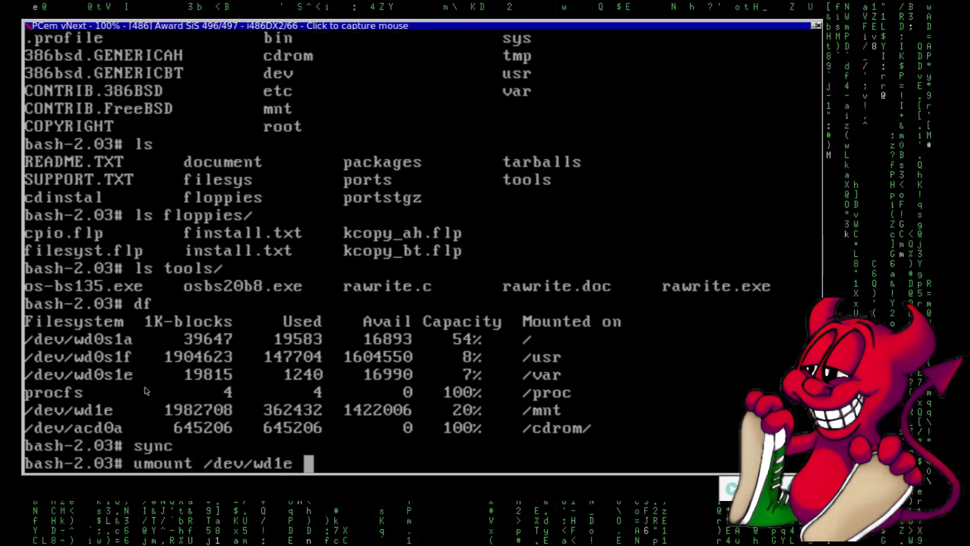
pyautogui.press('Return')
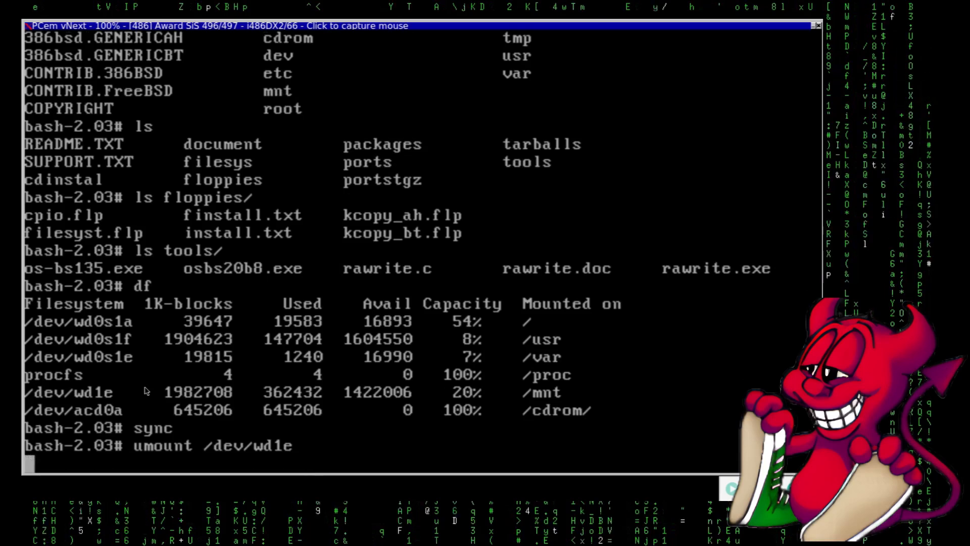
pyautogui.write('umount ')
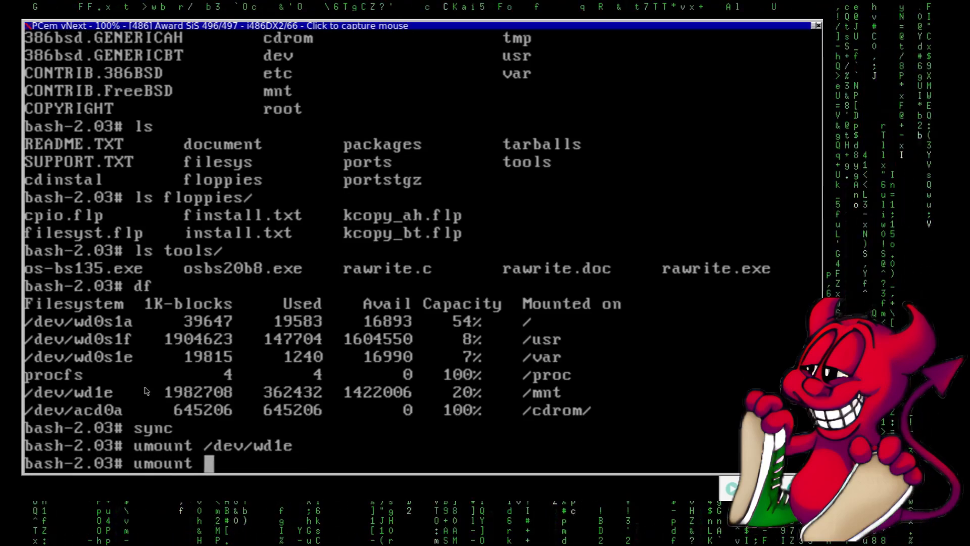
pyautogui.write('/dev/acd0')
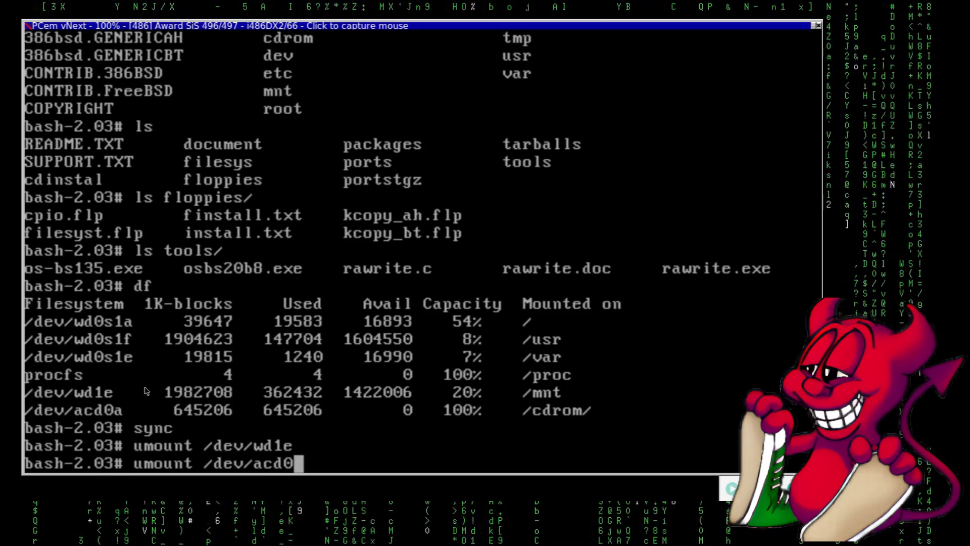
pyautogui.write('a')
pyautogui.press('Return')
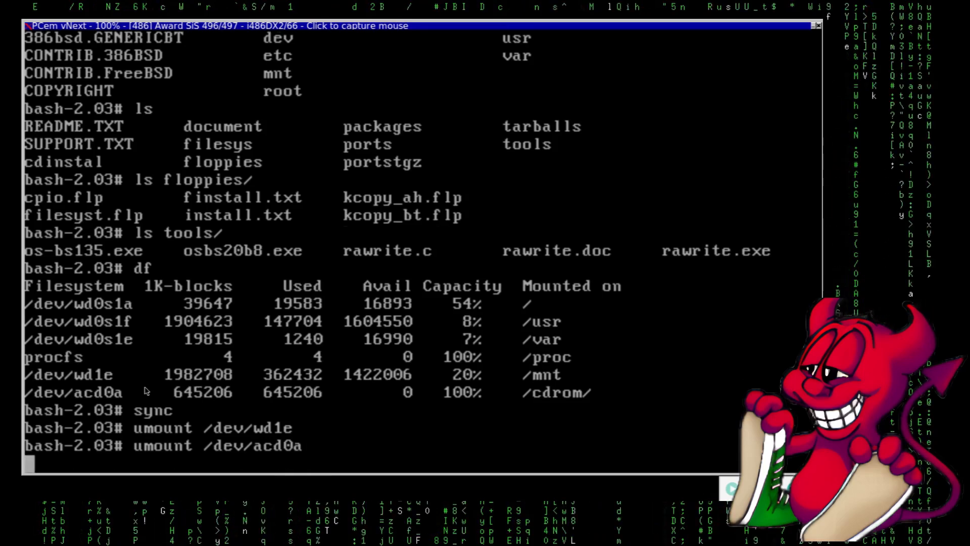
# Step: Change to the root directory, unmount /dev/acd0a from there and check the remaining mounts with df
pyautogui.write('cd /')
pyautogui.press('Return')
pyautogui.press('Up')
pyautogui.press('Up')
pyautogui.press('Return')
pyautogui.write('df')
pyautogui.press('Return')
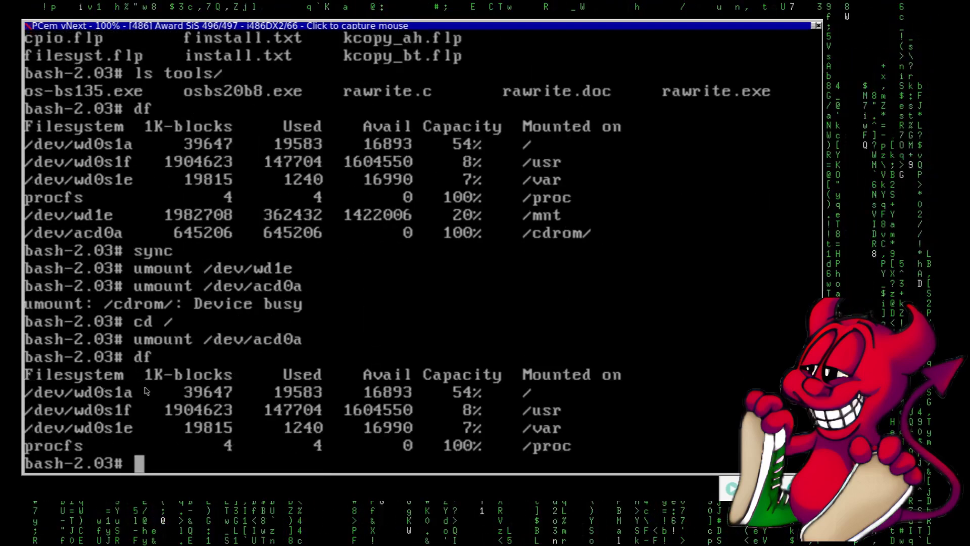
# Step: Shut down FreeBSD 3.3 immediately with the power-off option and close the emulated machine's window
pyautogui.write('shutdown -p now')
pyautogui.press('Return')
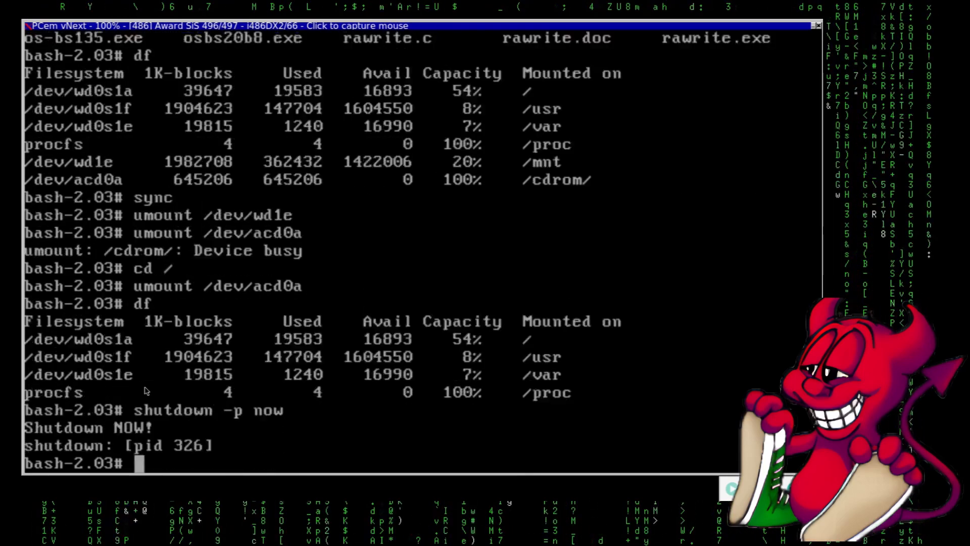
pyautogui.click(817, 26)
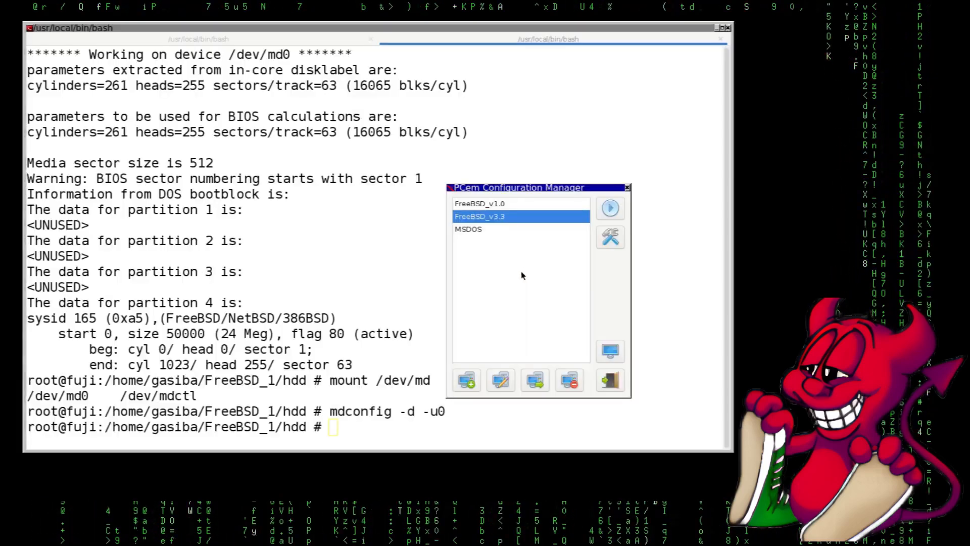
# Step: Switch to the host terminal, open a new shell session and go up to the FreeBSD_1 directory
pyautogui.click(328, 349)
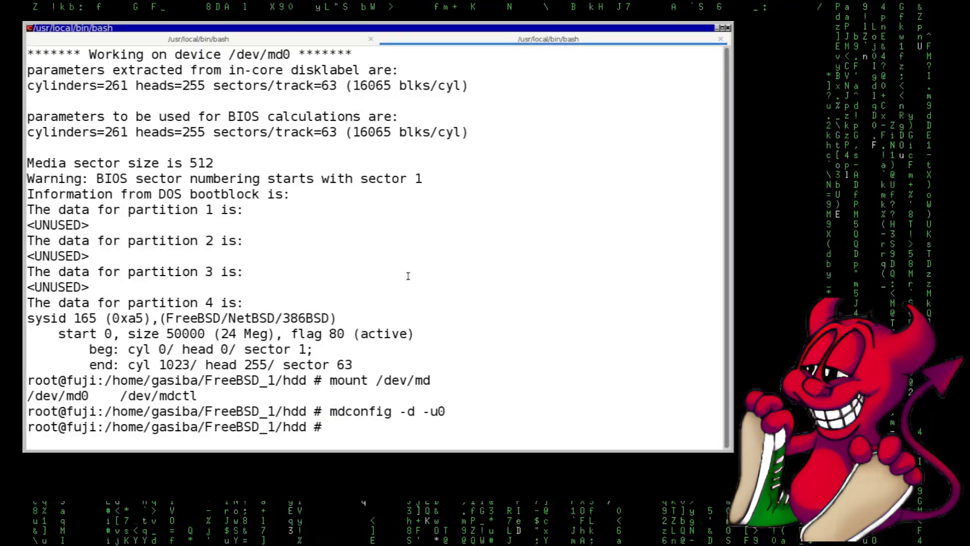
pyautogui.hotkey('ctrl', 'shift', 't')
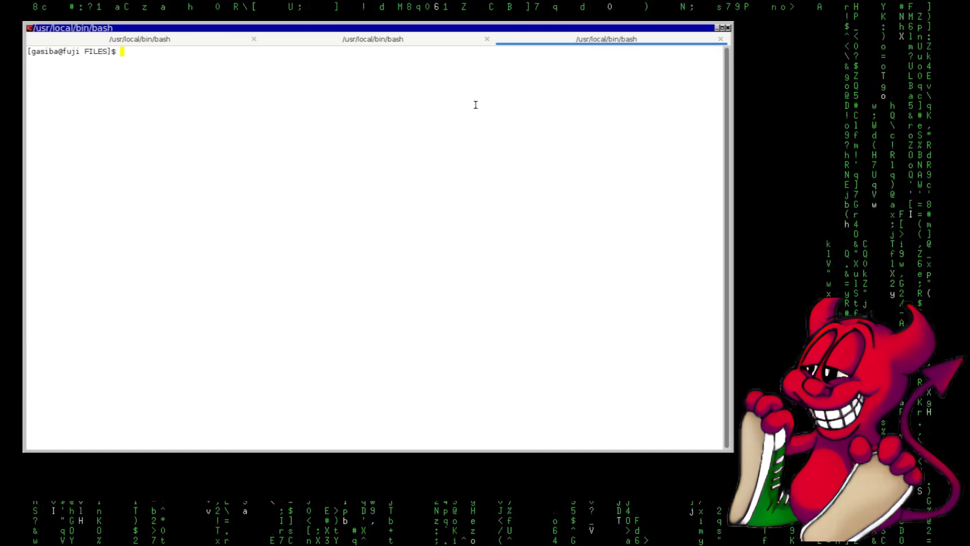
pyautogui.write('cd ..')
pyautogui.press('Return')
# Step: Change into the hdd/ directory inside FreeBSD_1
pyautogui.write('cdhh')
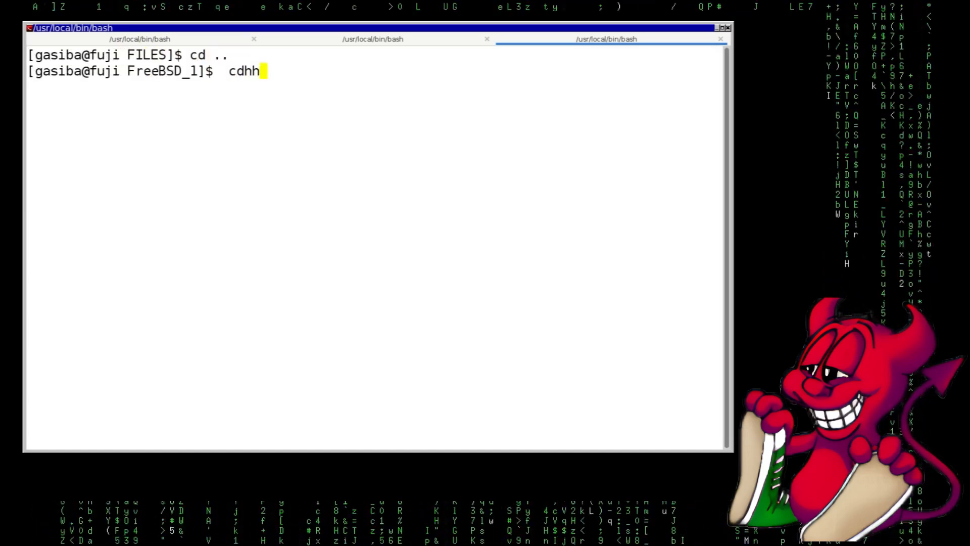
pyautogui.press('BackSpace')
pyautogui.press('BackSpace')
pyautogui.press('BackSpace')
pyautogui.press('BackSpace')
pyautogui.press('BackSpace')
pyautogui.write('cd hd')
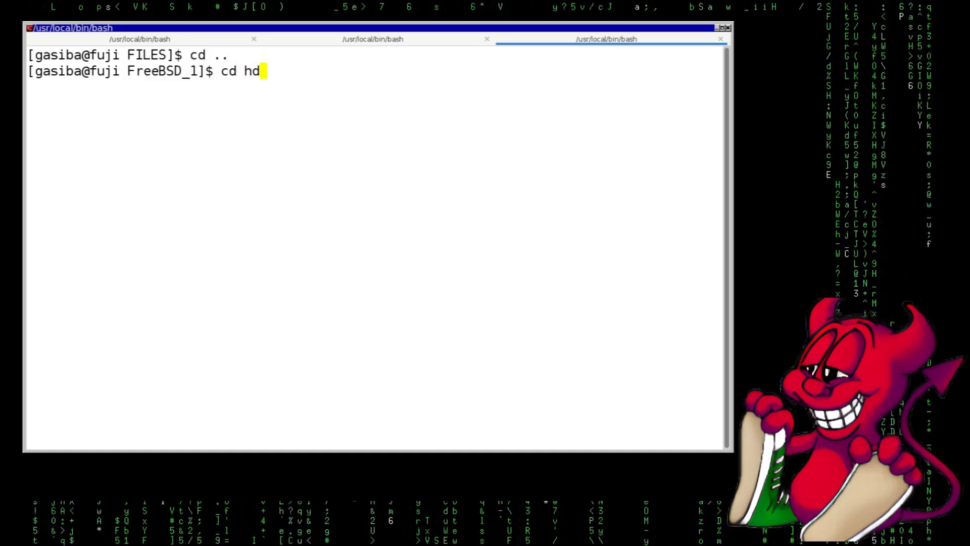
pyautogui.press('Tab')
pyautogui.press('Return')
# Step: List the disk image files in hdd/, first by name and again with full details including hidden entries
pyautogui.write('ls')
pyautogui.press('Return')
pyautogui.write('l')
pyautogui.press('BackSpace')
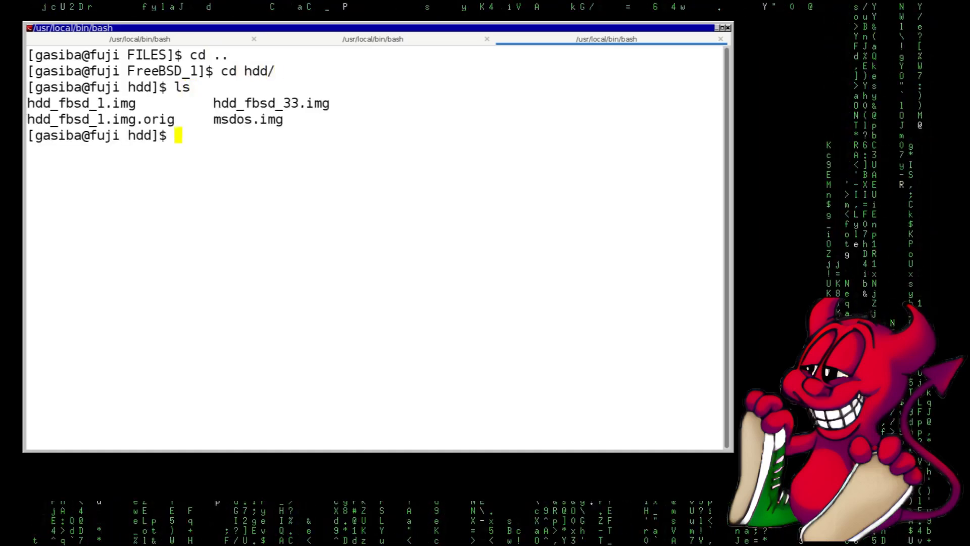
pyautogui.write('ls -la')
pyautogui.press('Return')
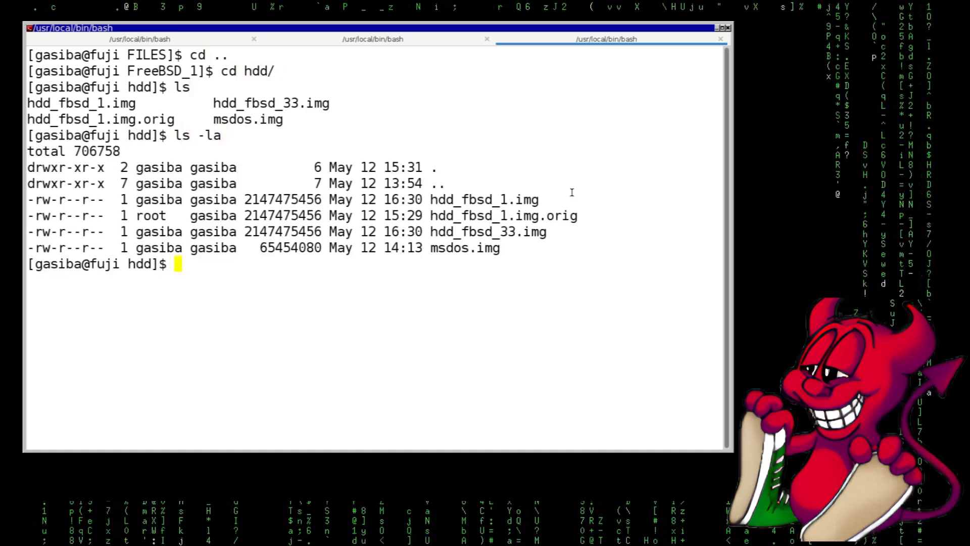
# Step: Copy hdd_fbsd_1.img to a backup file named hdd_fbsd_1.img.install_media
pyautogui.doubleClick(542, 217)
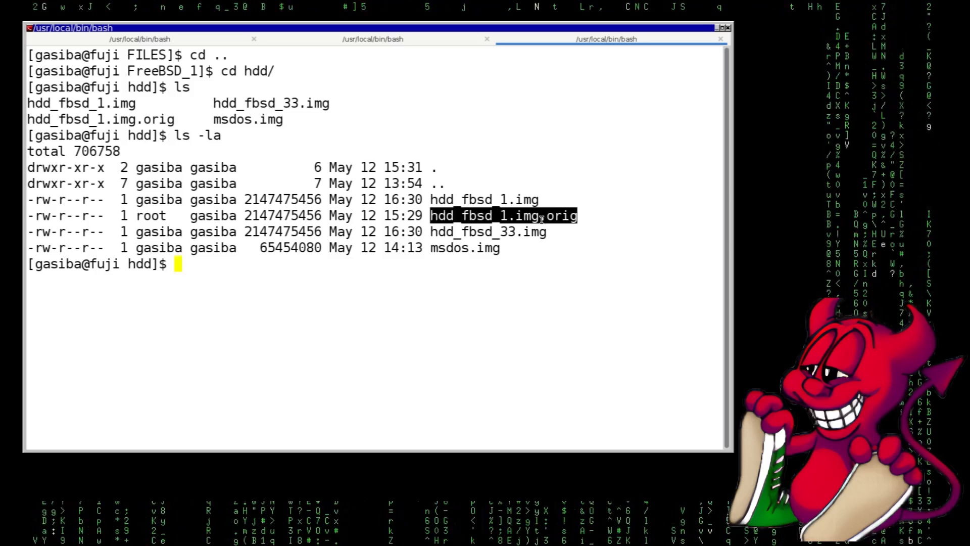
pyautogui.doubleClick(528, 200)
pyautogui.hotkey('ctrl', 'c')
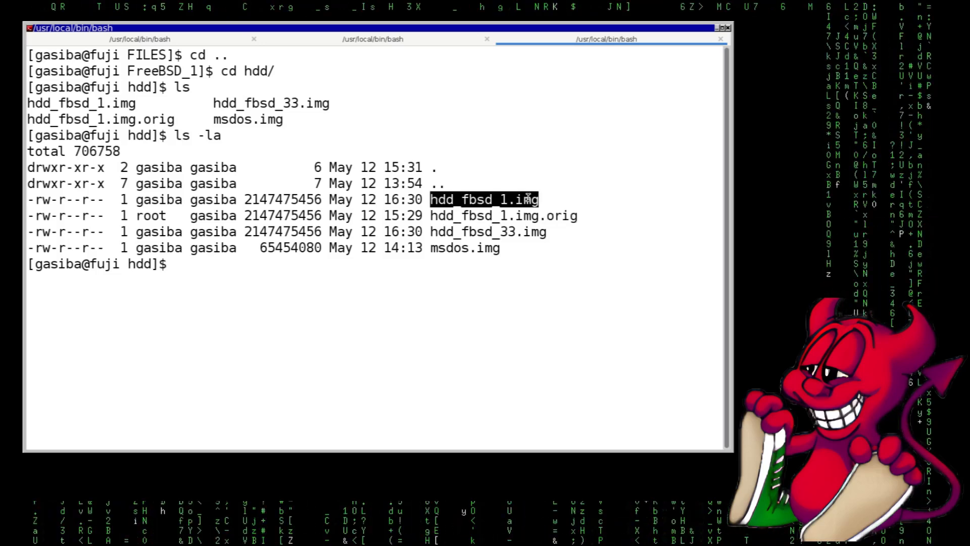
pyautogui.write('cp')
pyautogui.middleClick(605, 339)
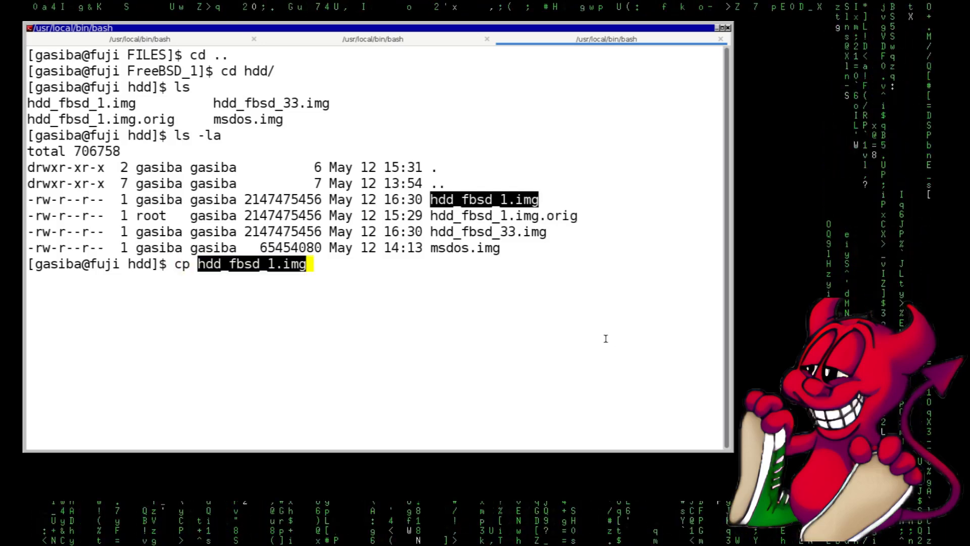
pyautogui.middleClick(606, 339)
pyautogui.write('.img.')
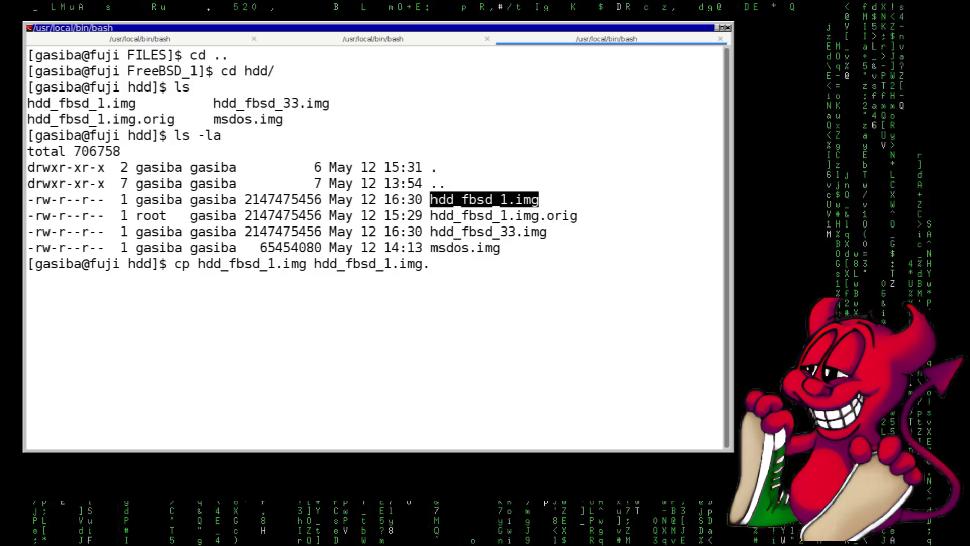
pyautogui.write('install')
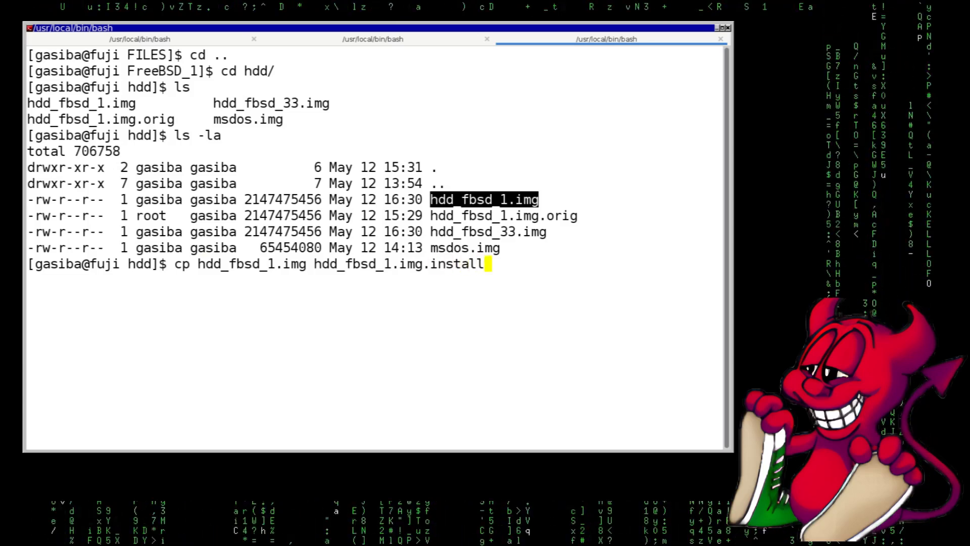
pyautogui.write('_media')
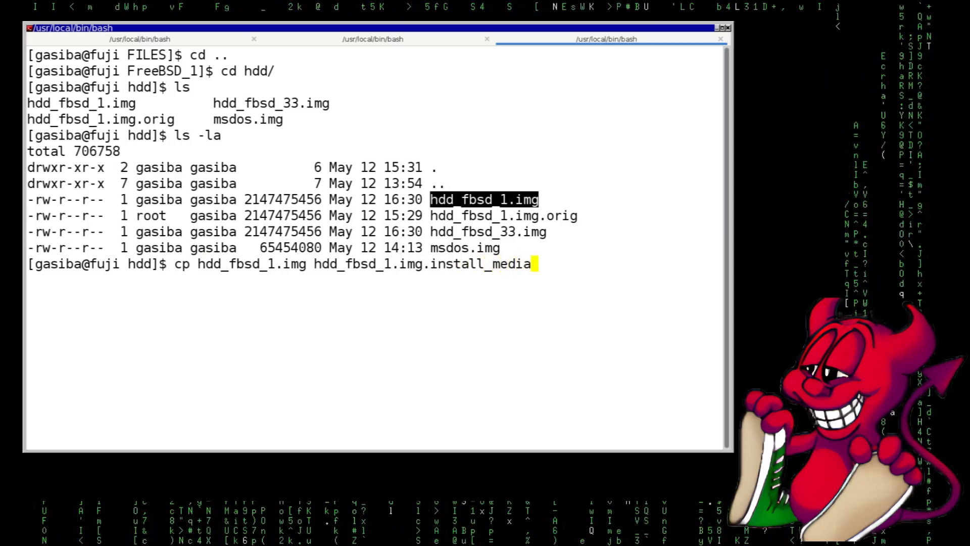
pyautogui.press('Return')
# Step: List hdd/ with full details and compare the original, install_media and working copies of the FreeBSD 1.0 image
pyautogui.write('ls -la')
pyautogui.press('Return')
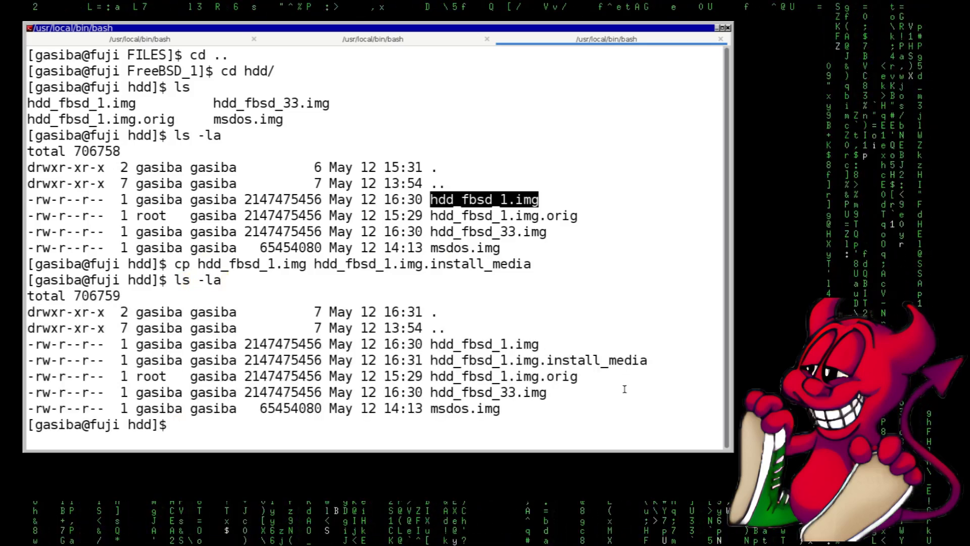
pyautogui.click(584, 362)
pyautogui.doubleClick(529, 379)
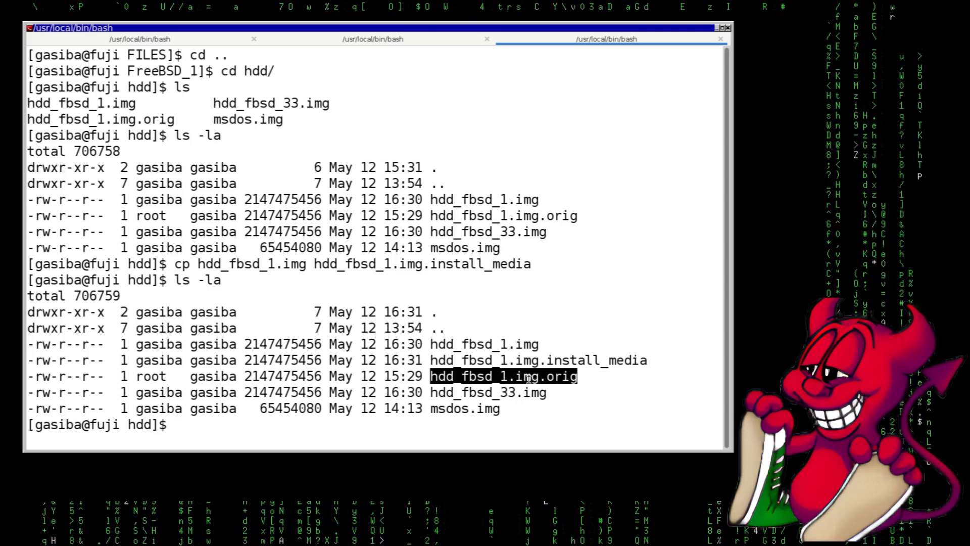
pyautogui.doubleClick(606, 360)
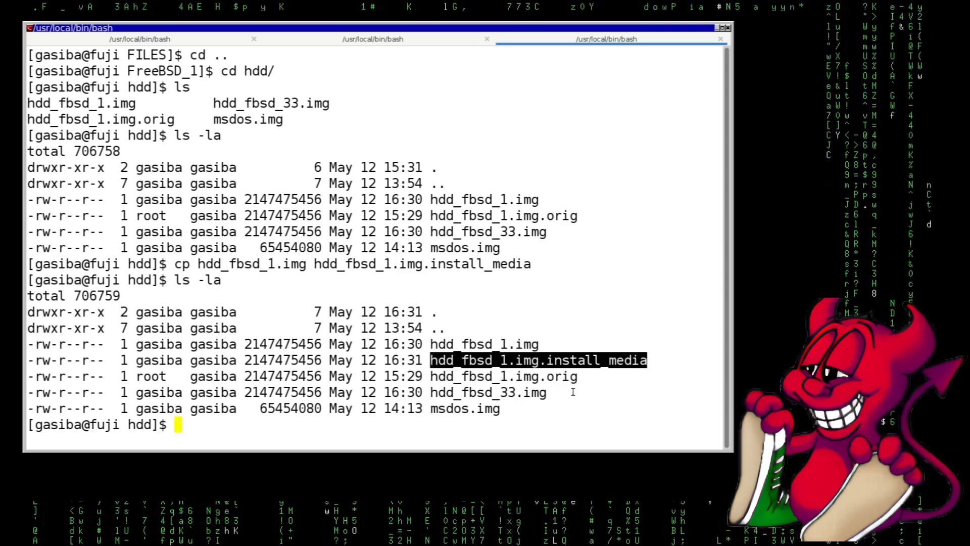
pyautogui.doubleClick(508, 347)
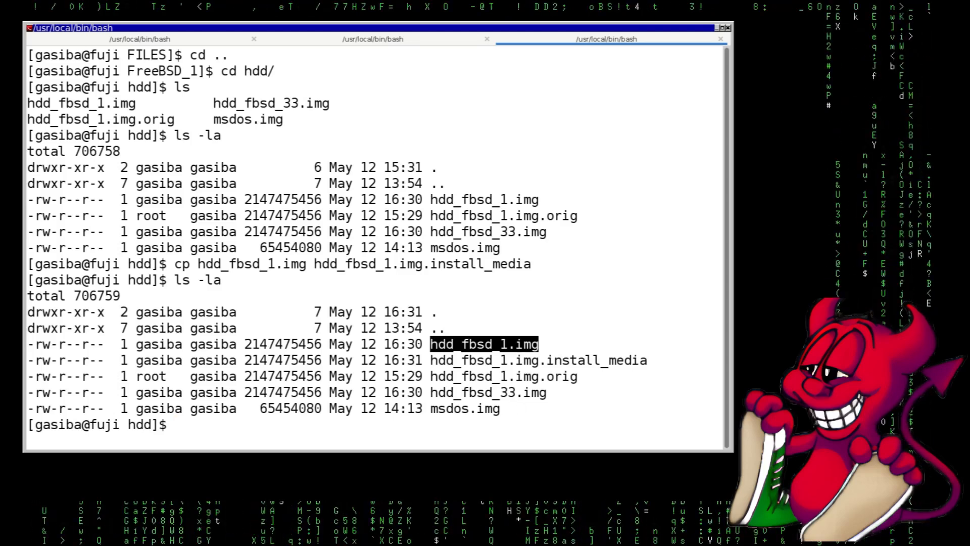
# Step: Switch to the PCem Configuration Manager, start the FreeBSD_v1.0 machine and move its window to the upper part of the desktop
pyautogui.click(507, 204)
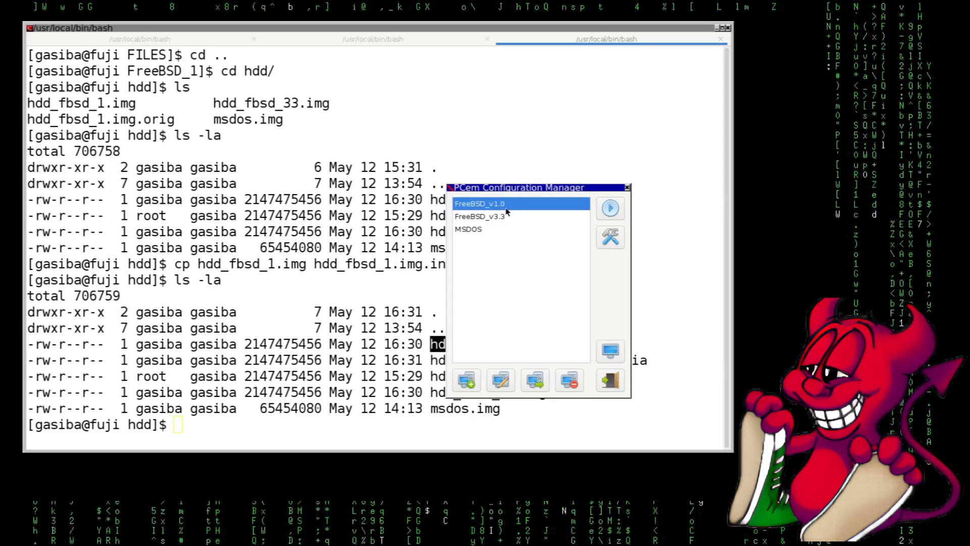
pyautogui.click(610, 209)
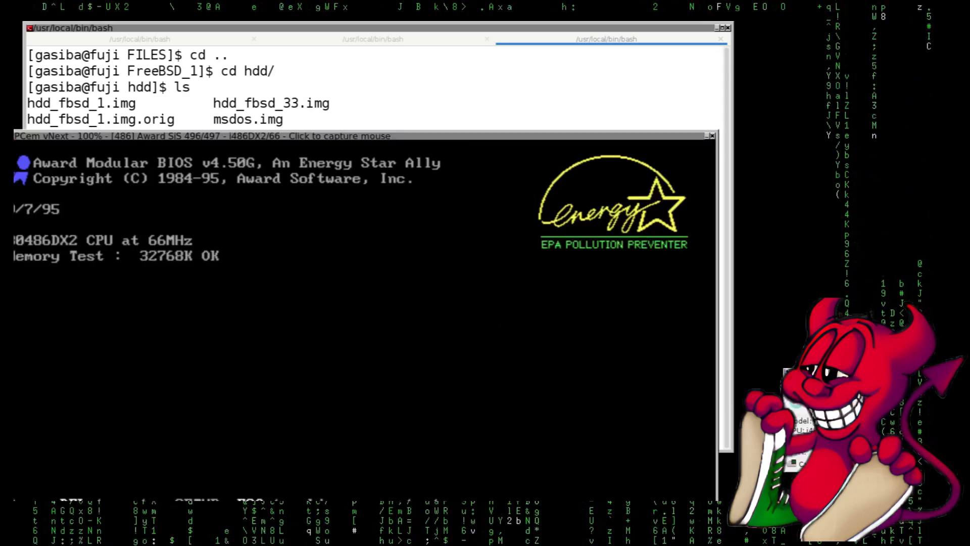
pyautogui.moveTo(465, 134); pyautogui.dragTo(484, 25)
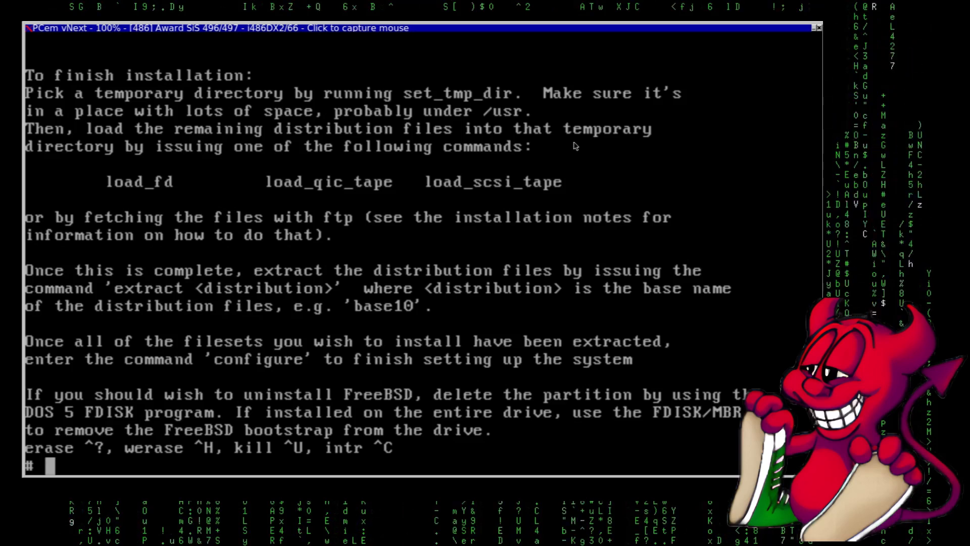
# Step: List the root directory of FreeBSD 1.0, try to start bash and check the disk usage with df
pyautogui.write('ls')
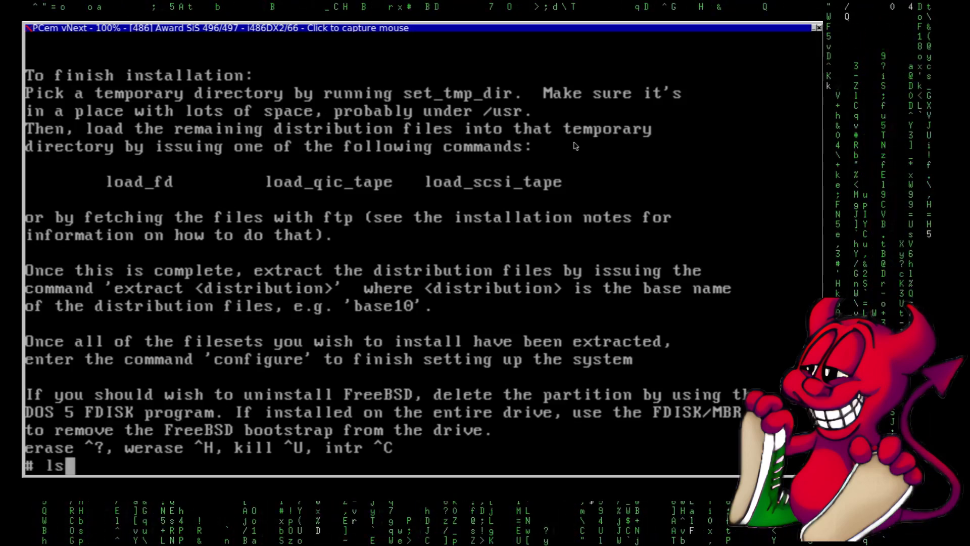
pyautogui.press('Return')
pyautogui.write('bash')
pyautogui.press('Return')
pyautogui.write('df')
pyautogui.press('Return')
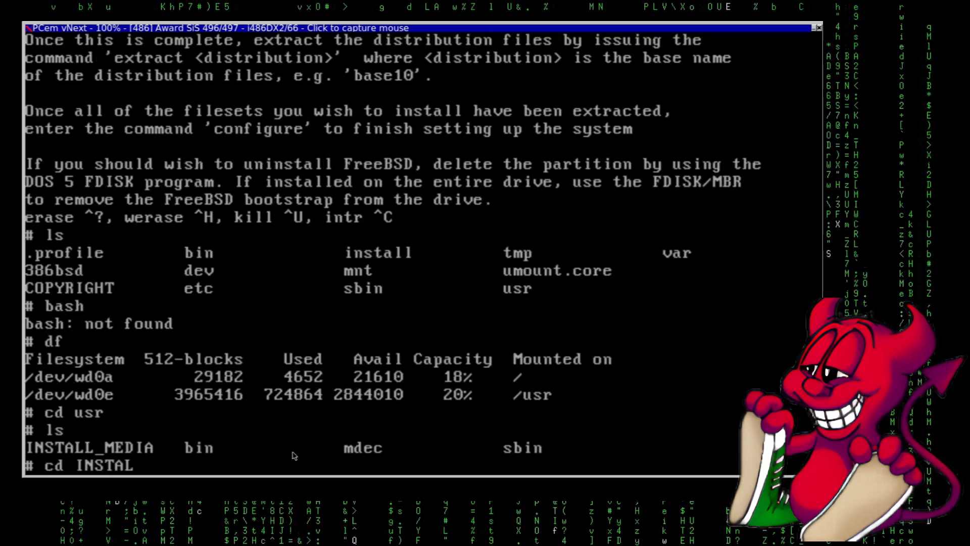
# Step: Change into the INSTALL_MEDIA directory under /usr and list its contents
pyautogui.write('L_MEDIA')
pyautogui.press('Return')
pyautogui.write('ls')
pyautogui.press('Return')
# Step: Change into the tarballs directory and list the distributions it holds
pyautogui.write('cd')
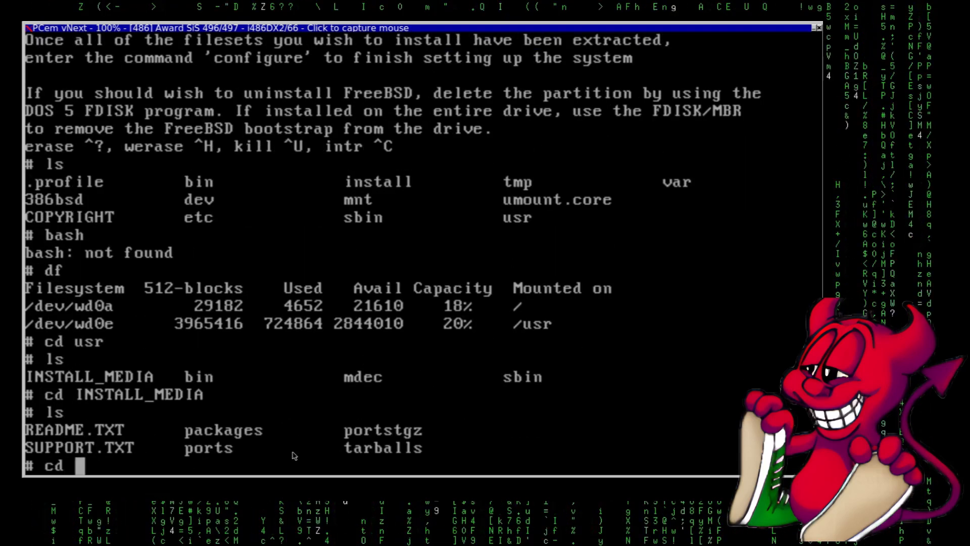
pyautogui.write(' t')
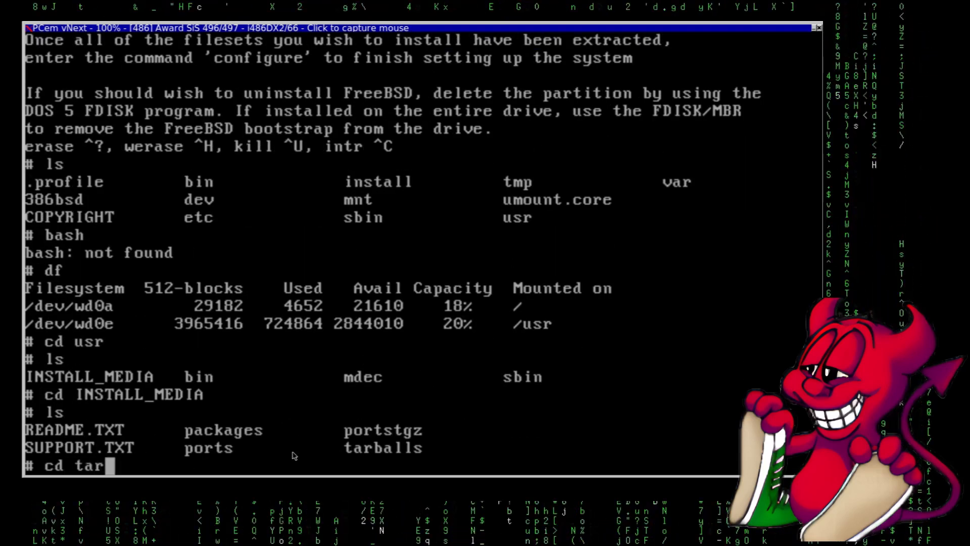
pyautogui.write('ar')
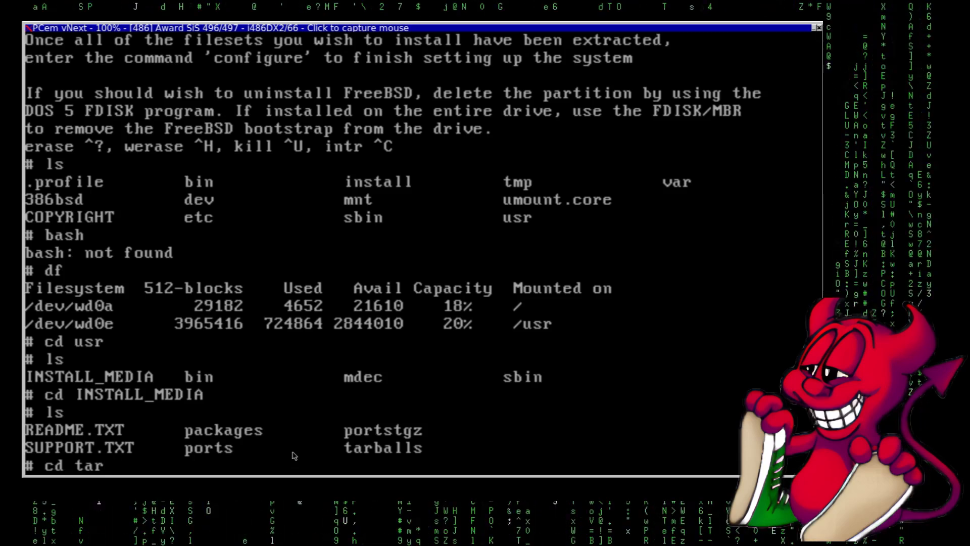
pyautogui.write('balls')
pyautogui.press('Return')
pyautogui.write('ls')
pyautogui.press('Return')
# Step: Change into the bindist directory and list its files
pyautogui.write('cd b')
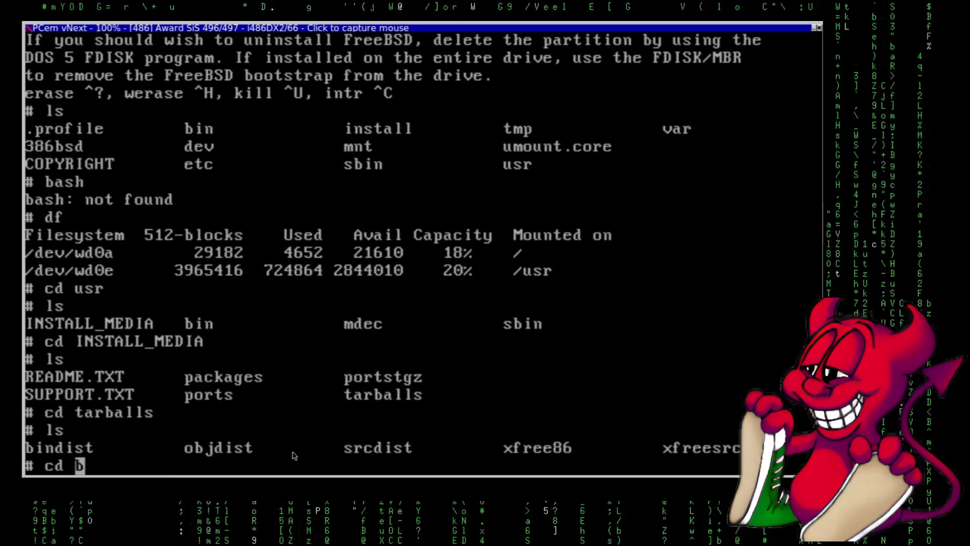
pyautogui.write('indist')
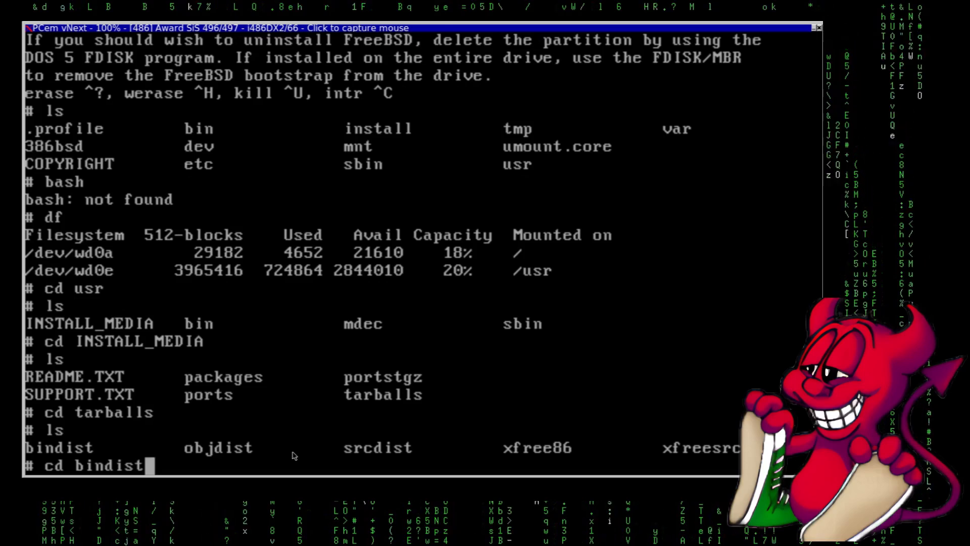
pyautogui.press('Return')
pyautogui.write('ls')
pyautogui.press('Return')
# Step: Extract the binary distribution by running EXTRACT.sh with sh in bindist, and check the disk usage with df
pyautogui.write('sh E')
pyautogui.write('XT')
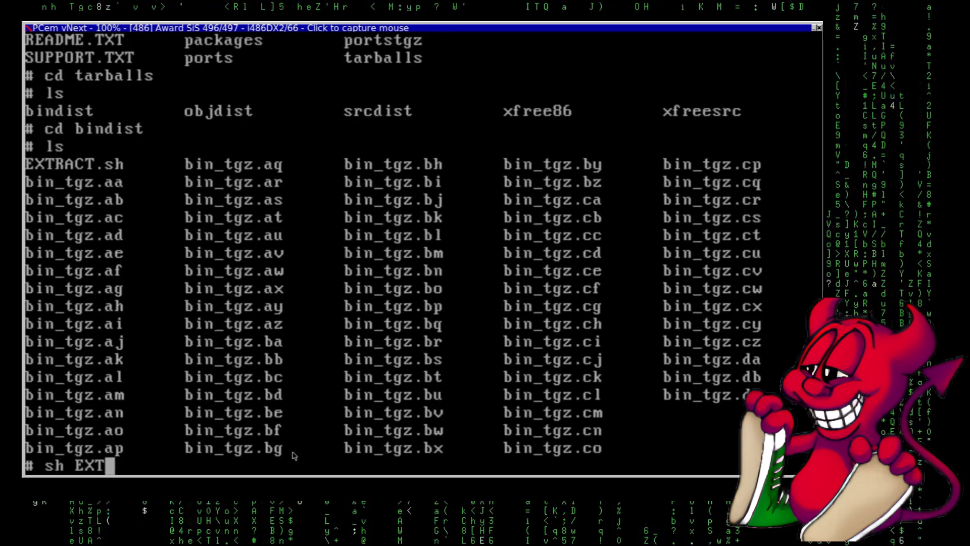
pyautogui.write('RACT')
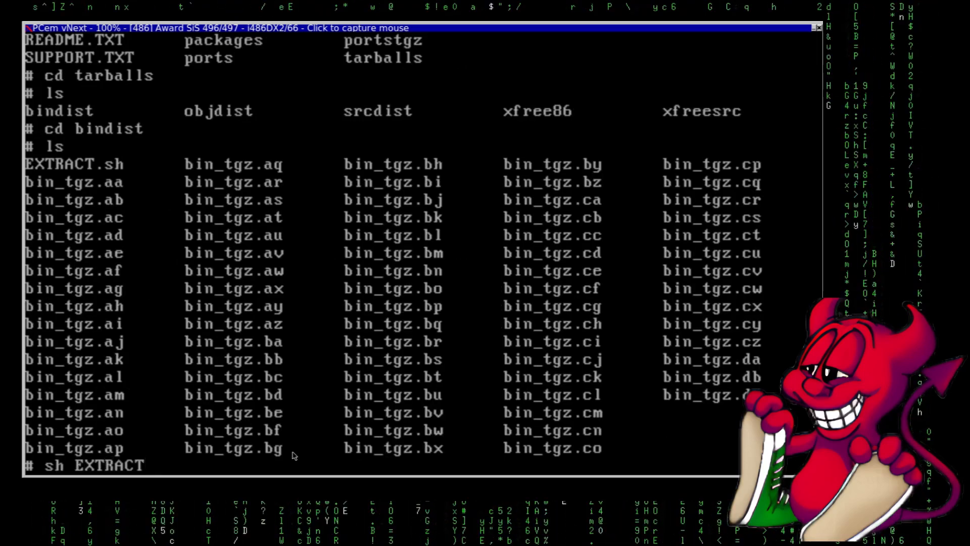
pyautogui.write('.sh')
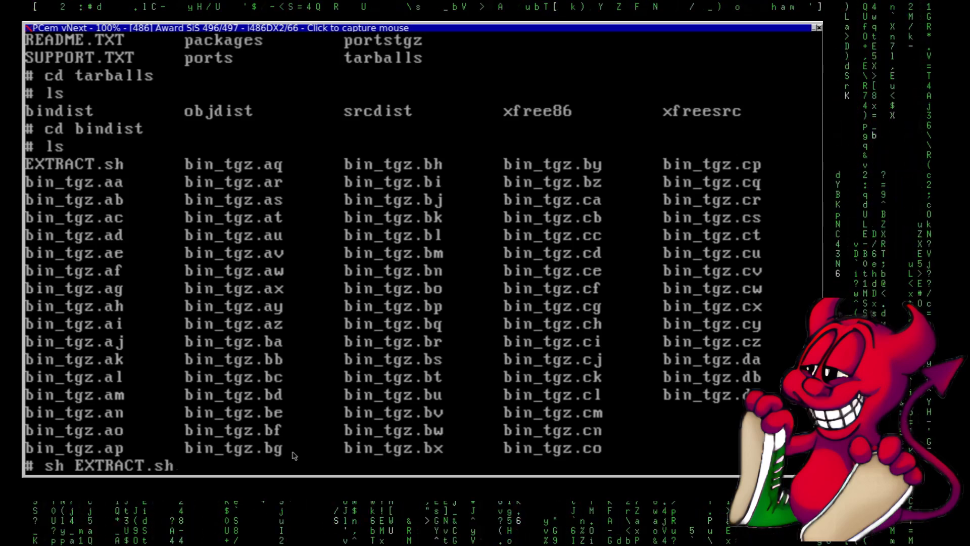
pyautogui.press('Return')
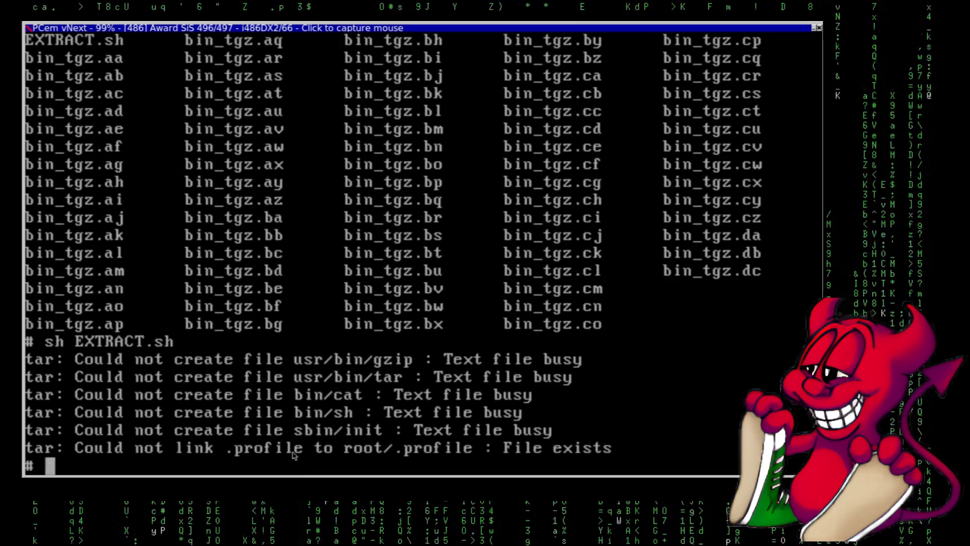
pyautogui.write('df')
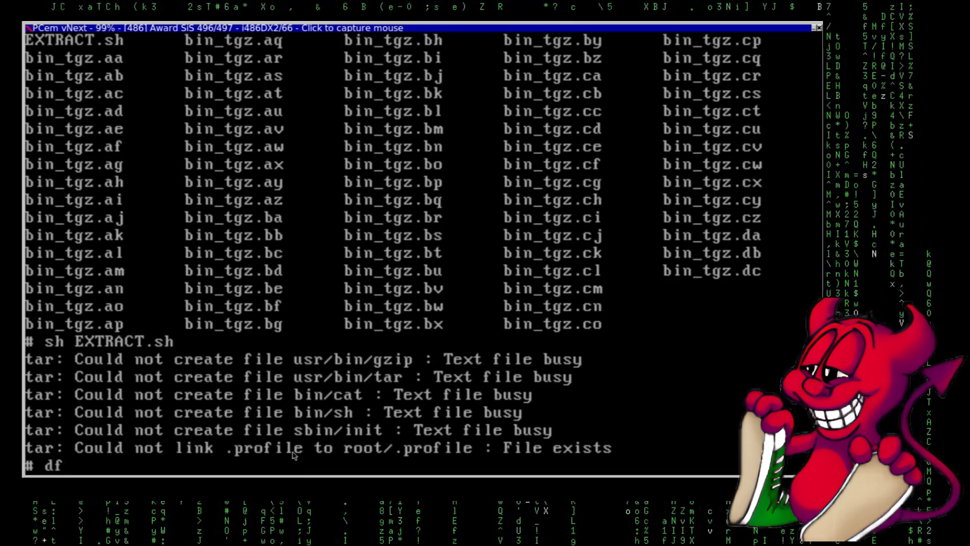
pyautogui.press('Return')
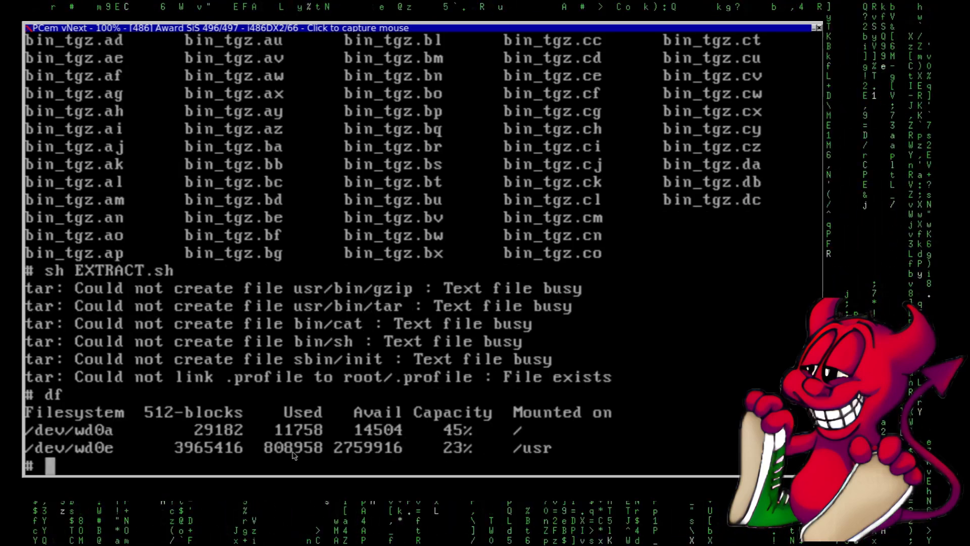
# Step: Go back up to the tarballs directory and list its distributions again
pyautogui.write('ls')
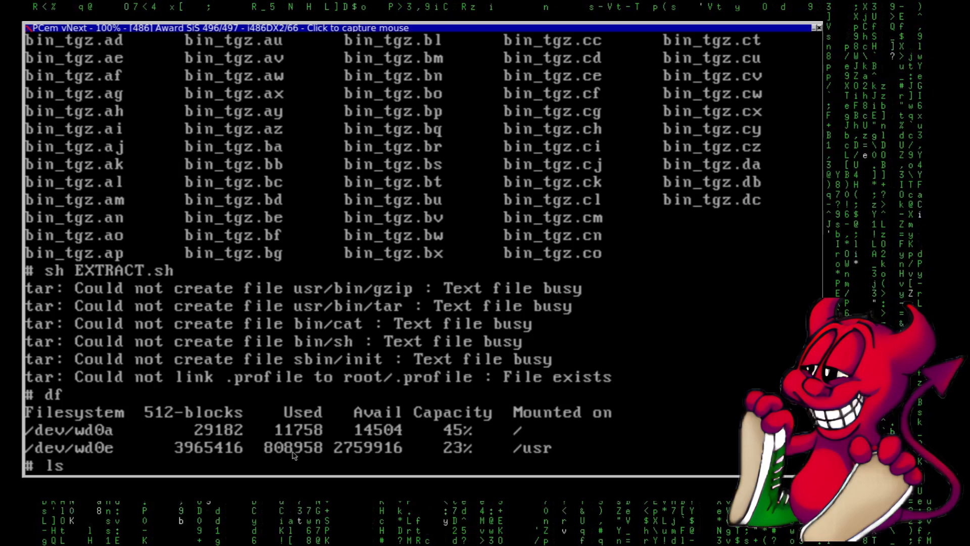
pyautogui.press('BackSpace')
pyautogui.press('BackSpace')
pyautogui.write('cd .')
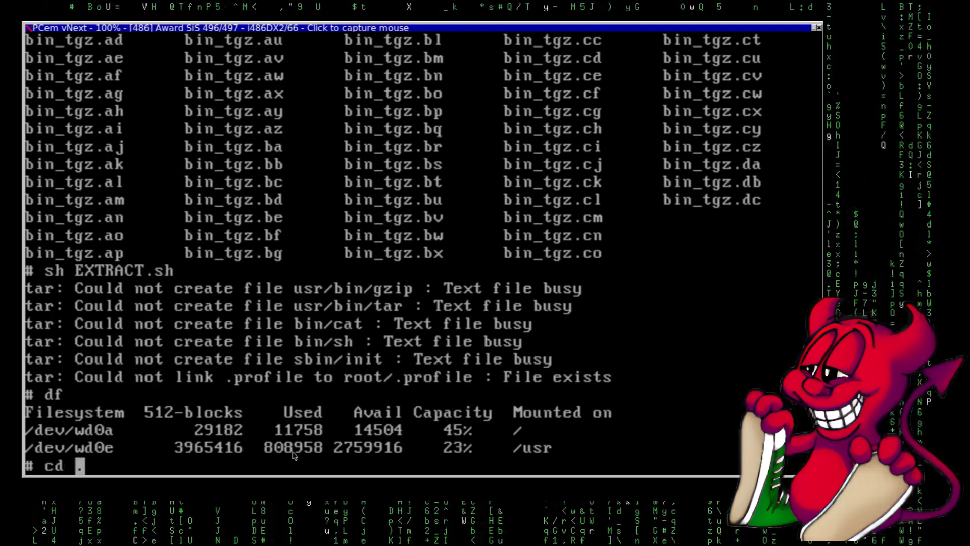
pyautogui.write('.')
pyautogui.press('Return')
pyautogui.write('ls')
pyautogui.press('Return')
# Step: Change into the objdist directory and list its files
pyautogui.write('cd ')
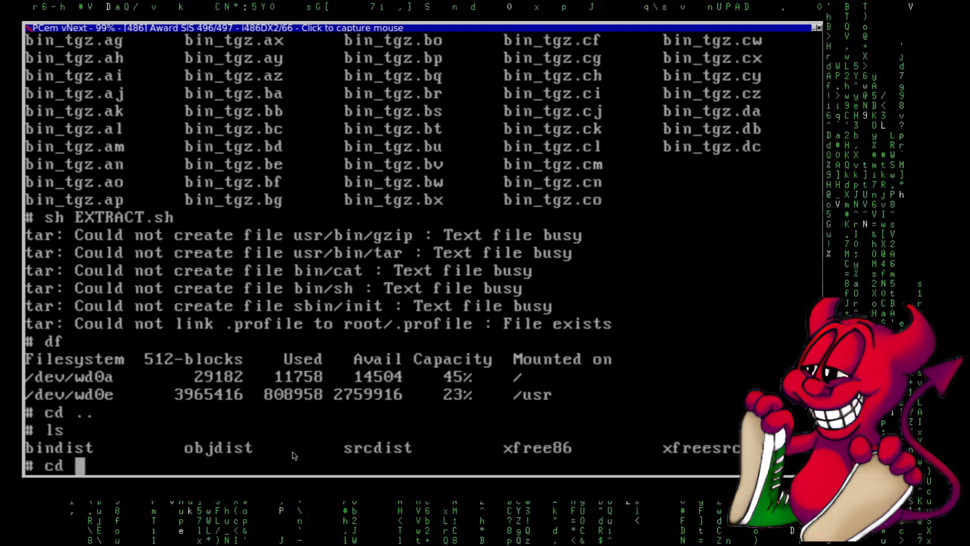
pyautogui.write('obj')
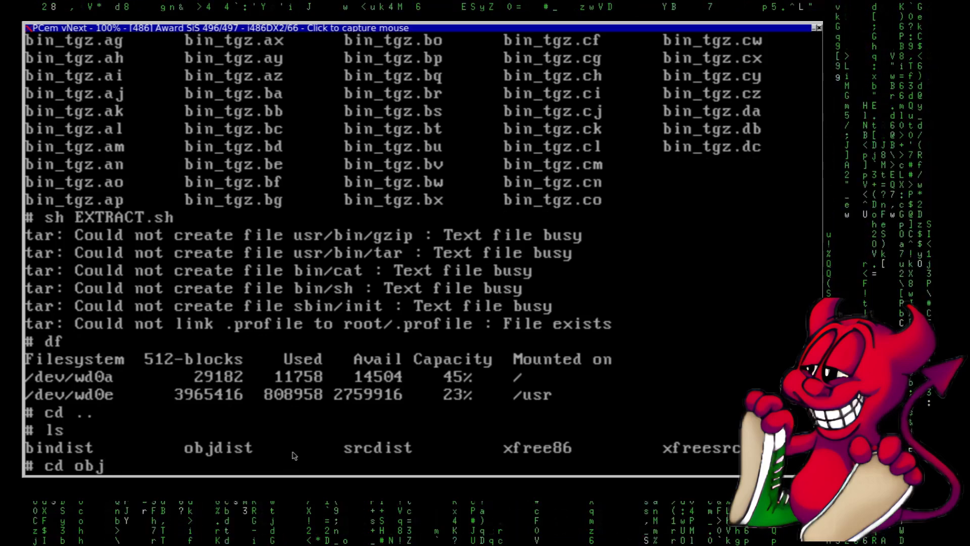
pyautogui.write('dist')
pyautogui.press('Return')
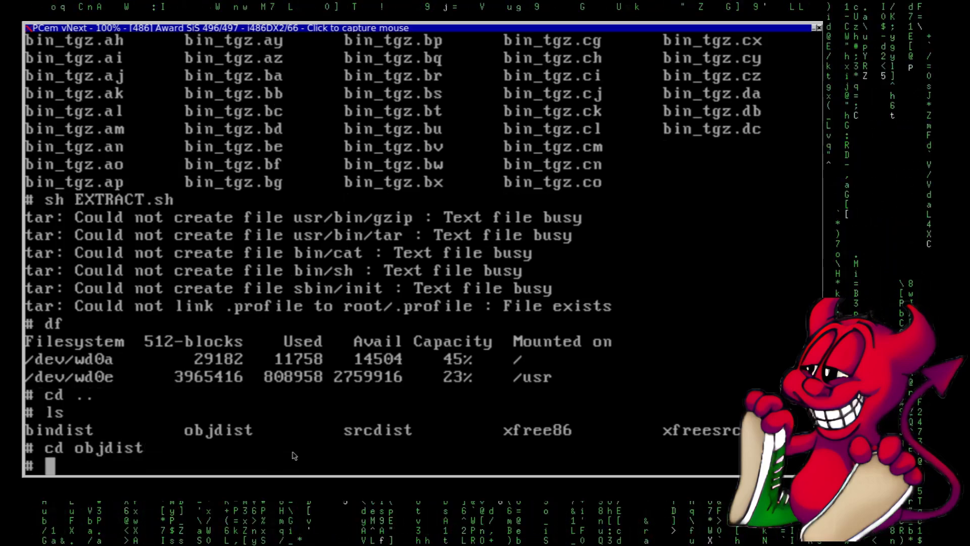
pyautogui.write('ls')
pyautogui.press('Return')
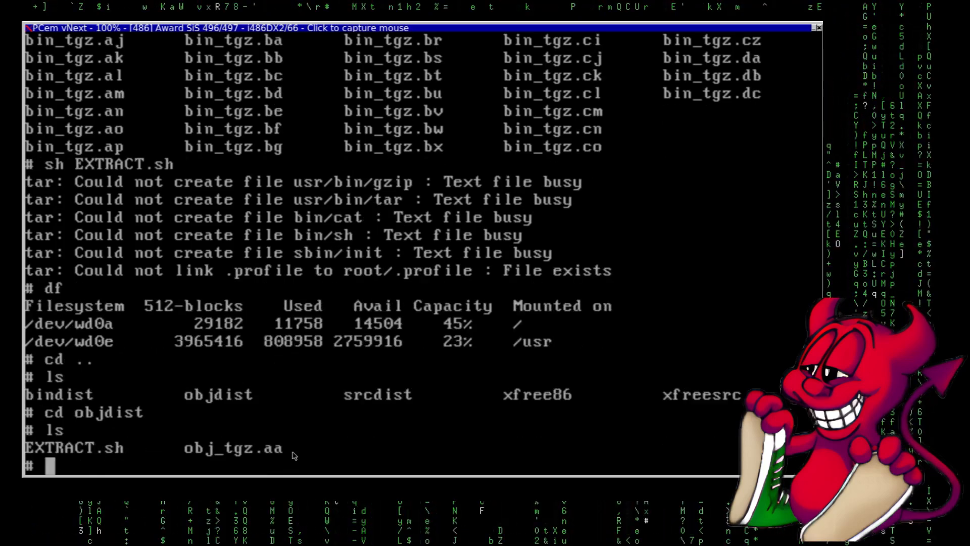
# Step: Extract the object distribution by running EXTRACT.sh with sh in objdist
pyautogui.write('sh EXT')
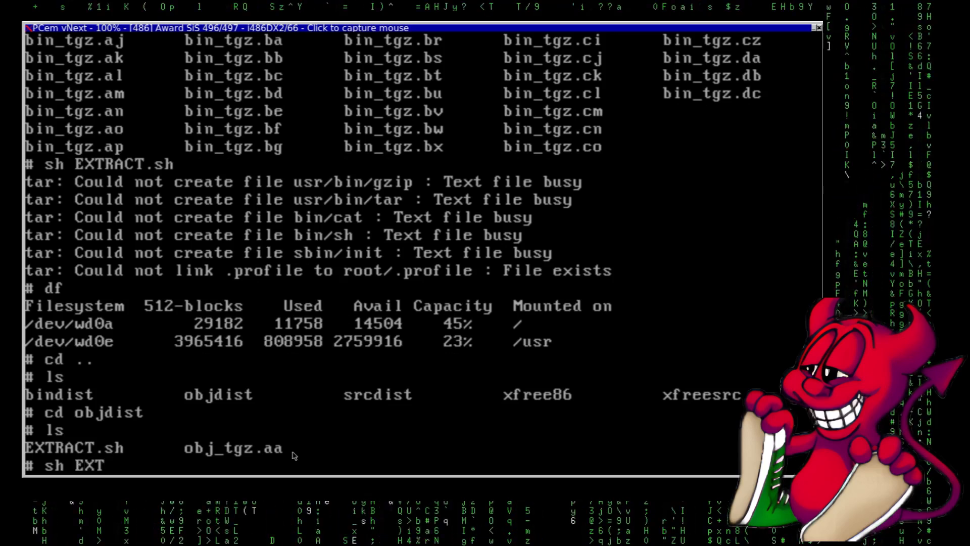
pyautogui.write('RACT.s')
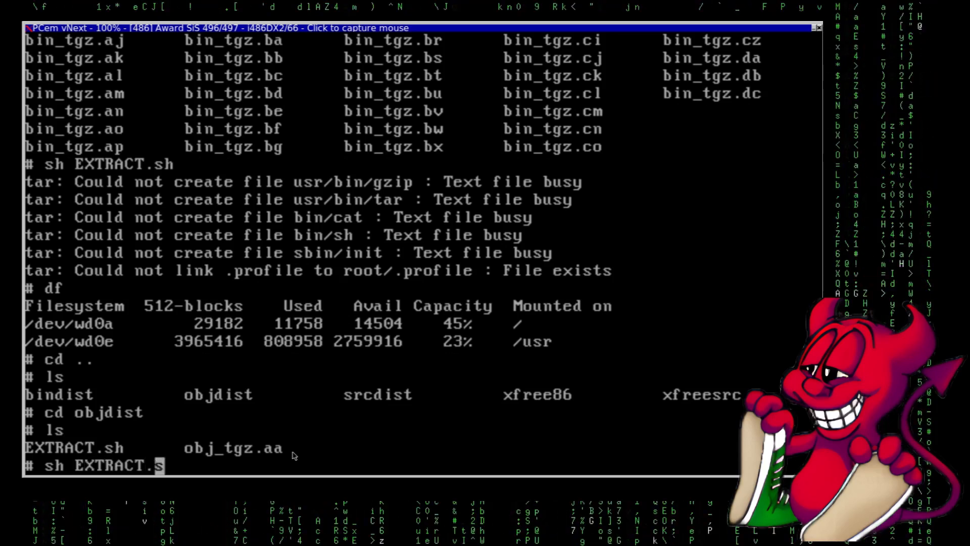
pyautogui.write('h')
pyautogui.press('Return')
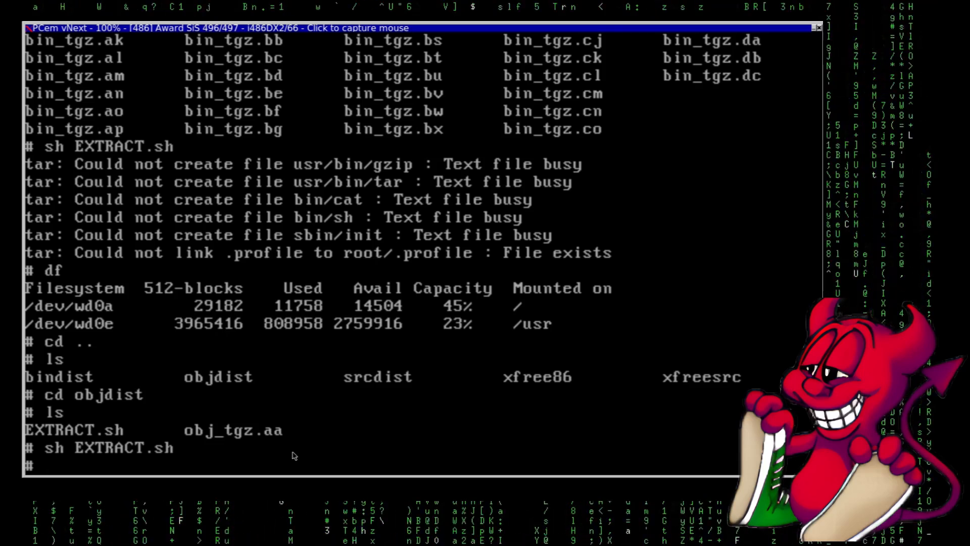
# Step: Move from objdist up to the tarballs directory and into srcdist, and list its files
pyautogui.write('cd ..')
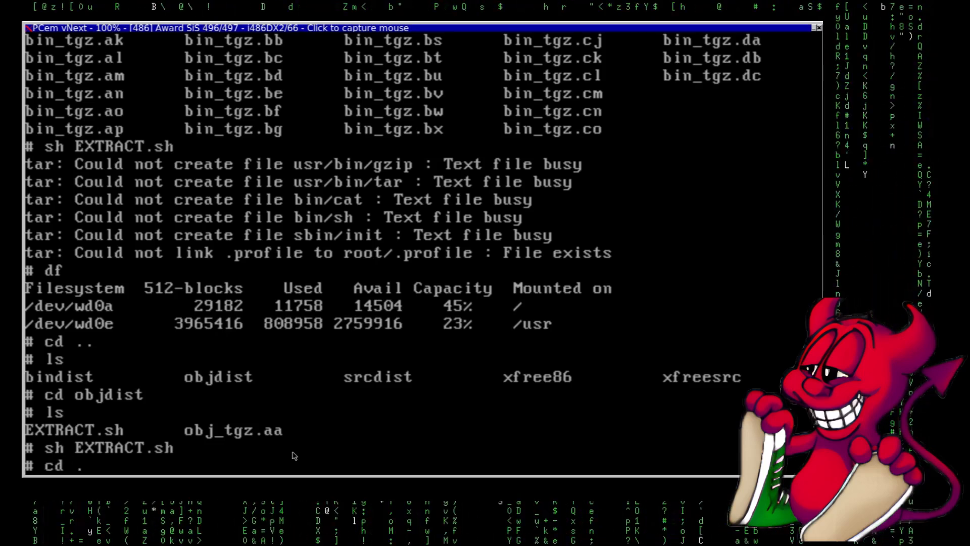
pyautogui.press('Return')
pyautogui.write('cd srcdist')
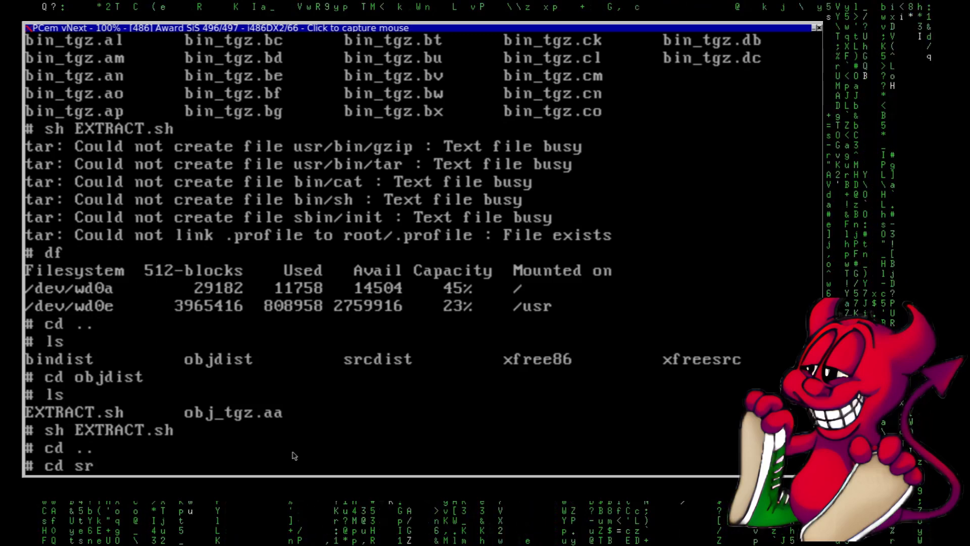
pyautogui.press('Return')
pyautogui.write('ls')
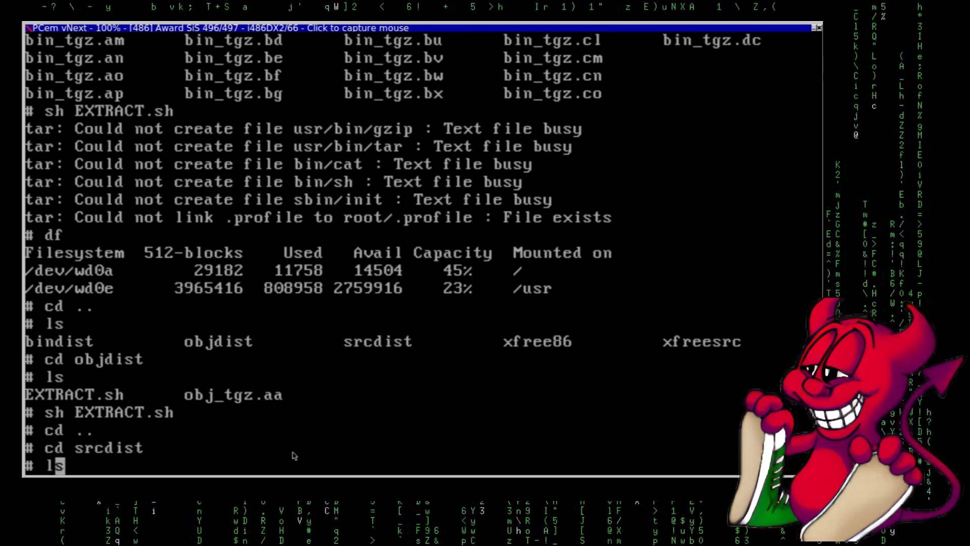
pyautogui.press('Return')
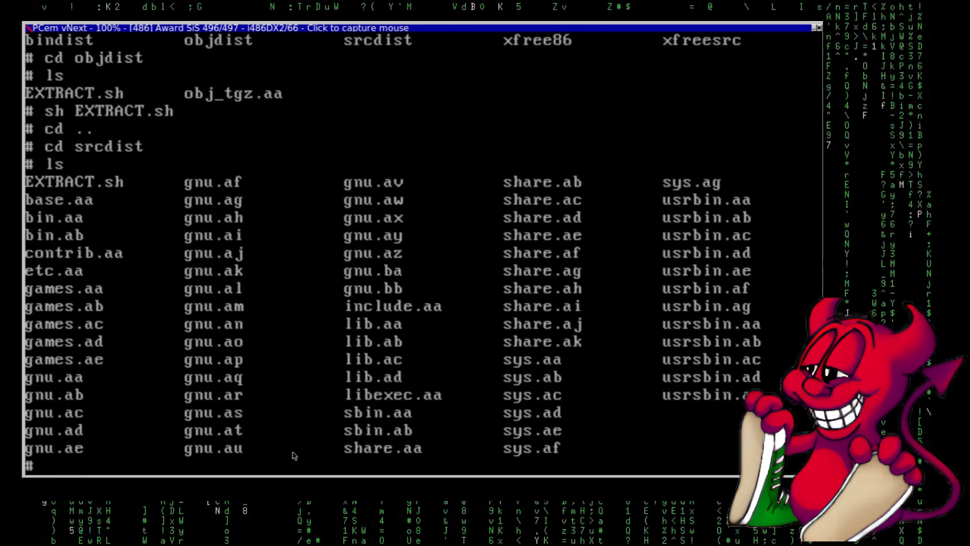
# Step: Extract the source distribution by running EXTRACT.sh with sh in srcdist
pyautogui.write('sh EXTRACT')
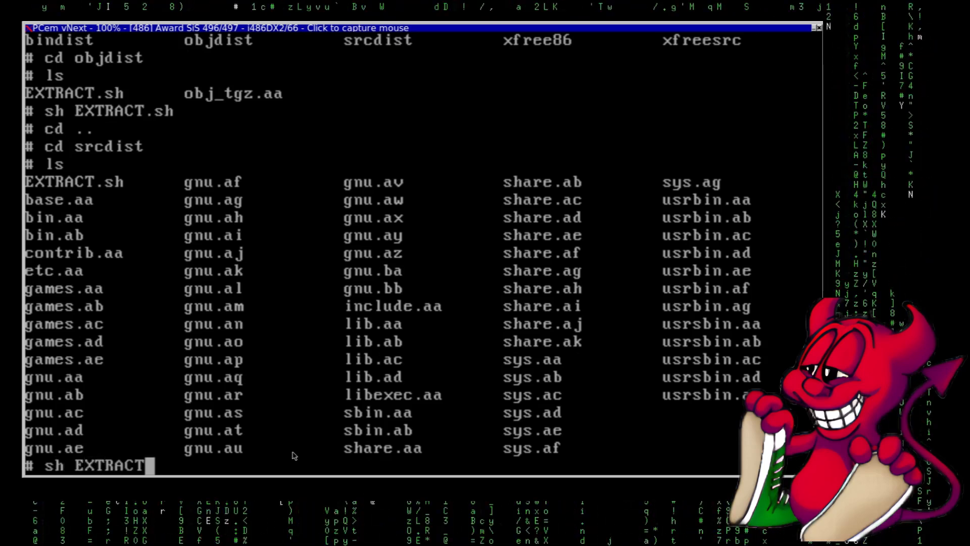
pyautogui.write('.sh')
pyautogui.press('Return')
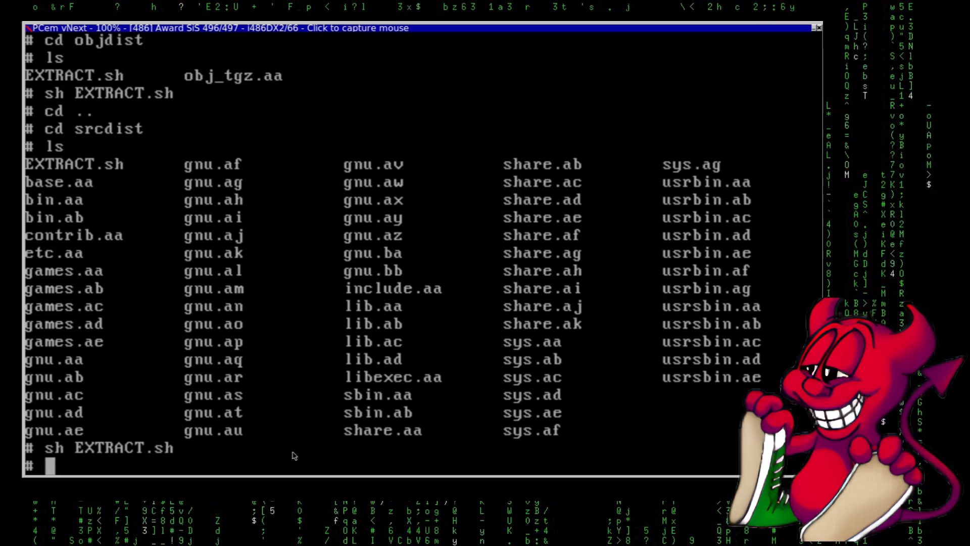
# Step: Return from srcdist to the tarballs directory and list the distributions
pyautogui.write('cd')
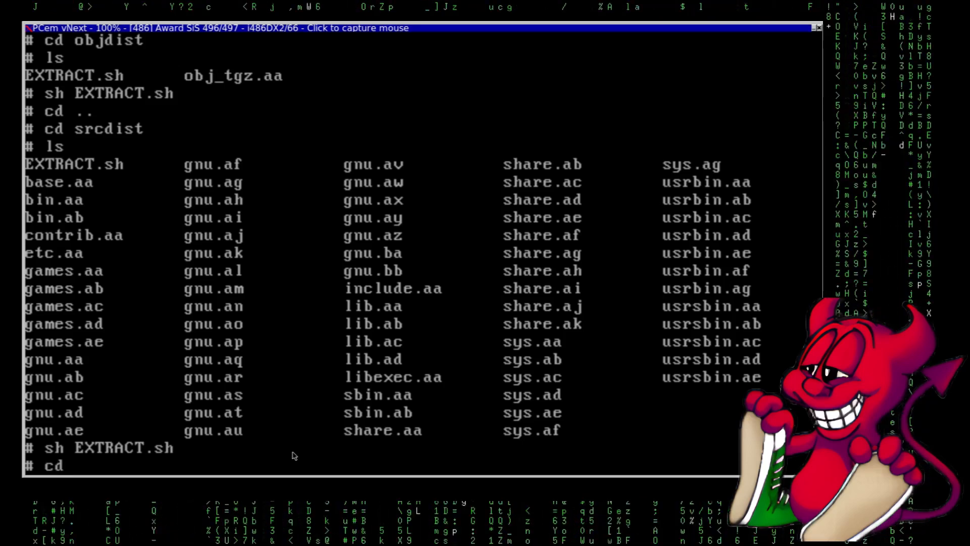
pyautogui.write(' ..')
pyautogui.press('Return')
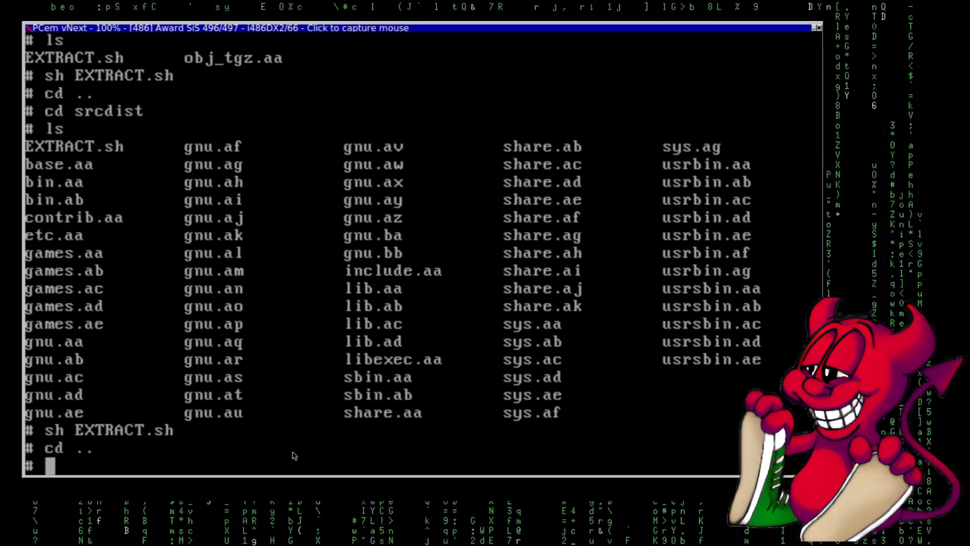
pyautogui.write('ls')
pyautogui.press('Return')
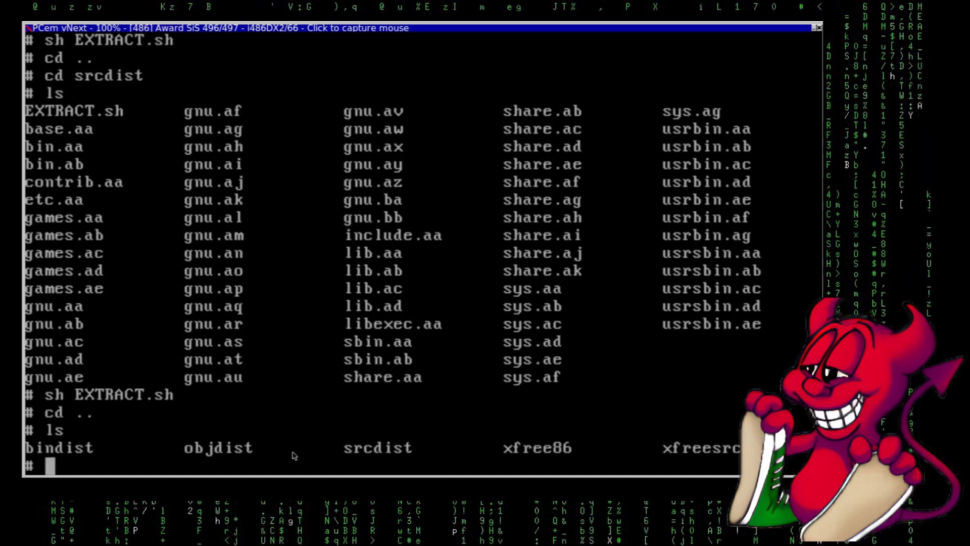
# Step: Change into the xfree86 directory and list its files
pyautogui.write('cd xf')
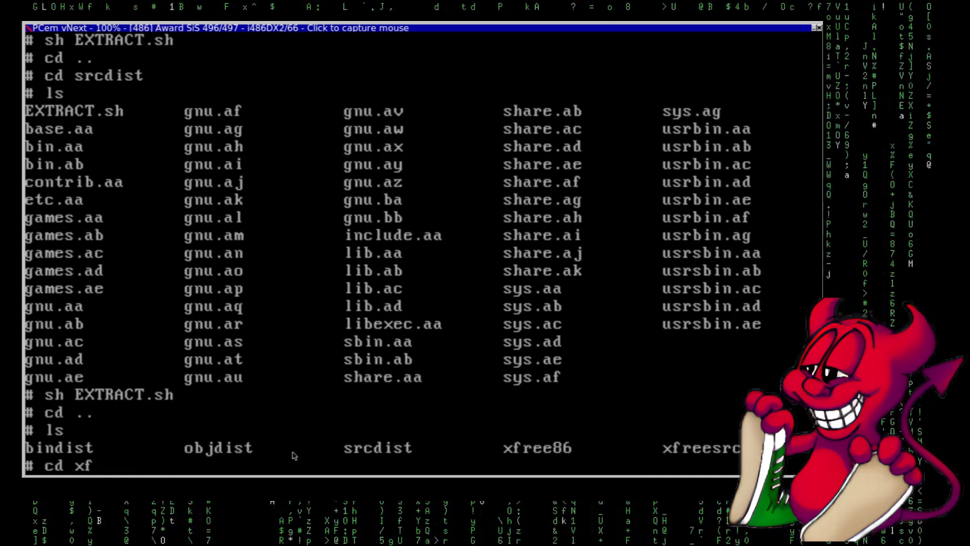
pyautogui.write('ree8')
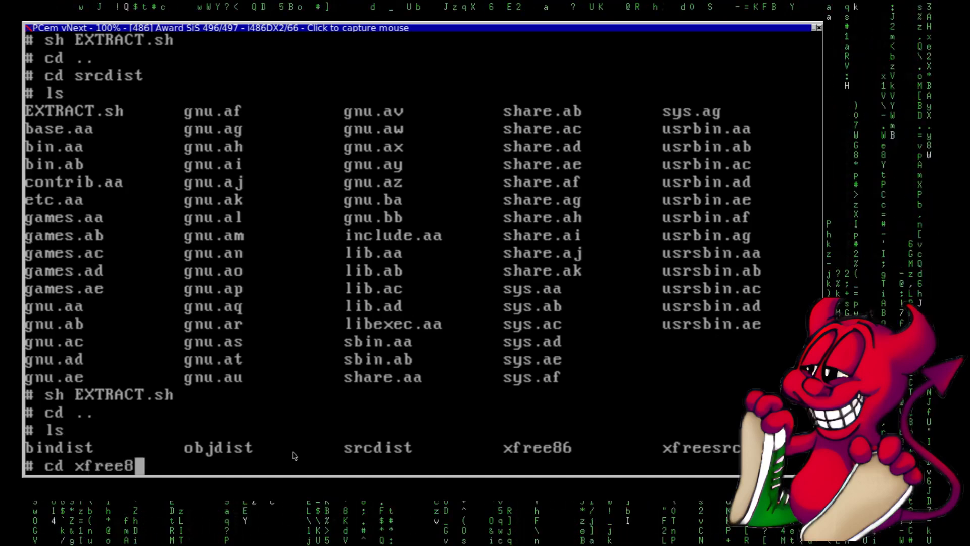
pyautogui.write('6')
pyautogui.press('Return')
pyautogui.write('ls')
pyautogui.press('Return')
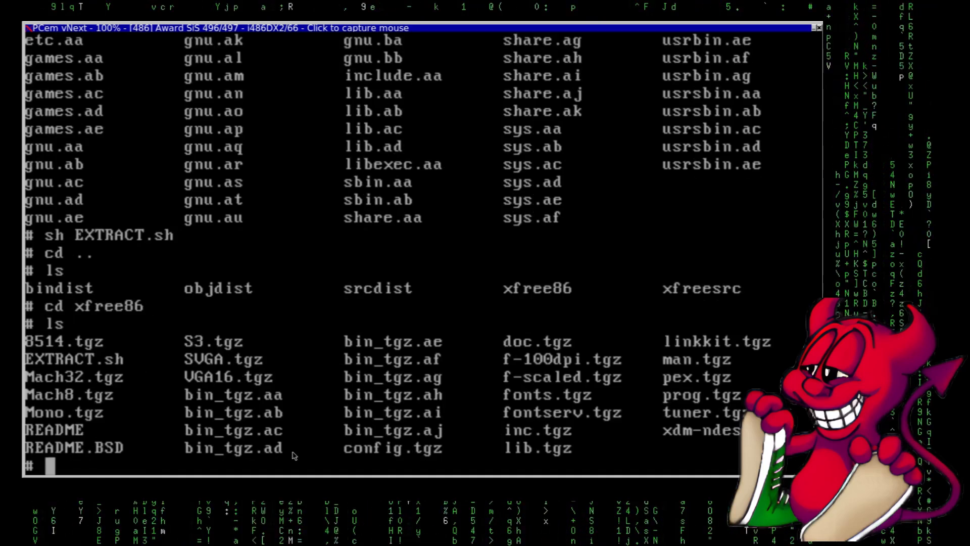
# Step: Extract the XFree86 distribution by running EXTRACT.sh with sh in xfree86
pyautogui.write('sh EXTRACG')
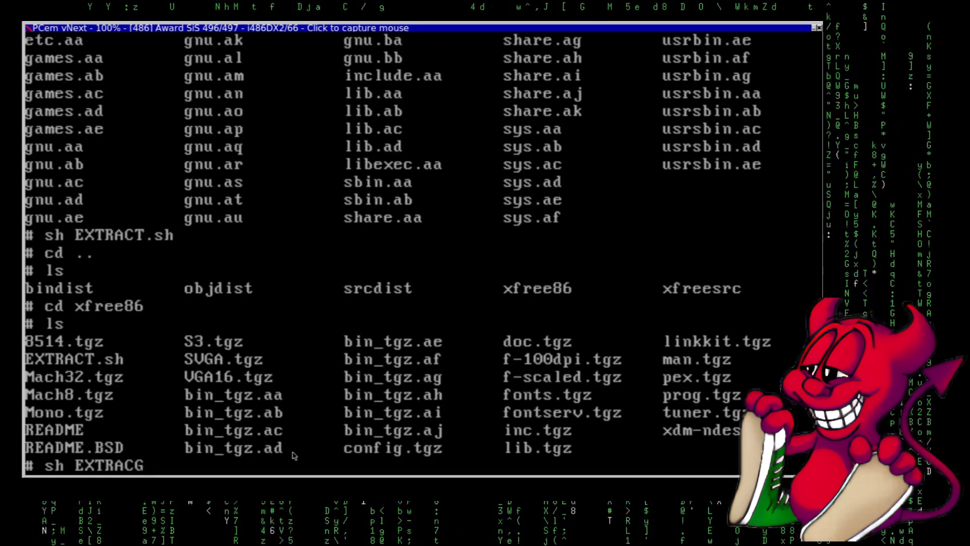
pyautogui.press('BackSpace')
pyautogui.write('T.sh')
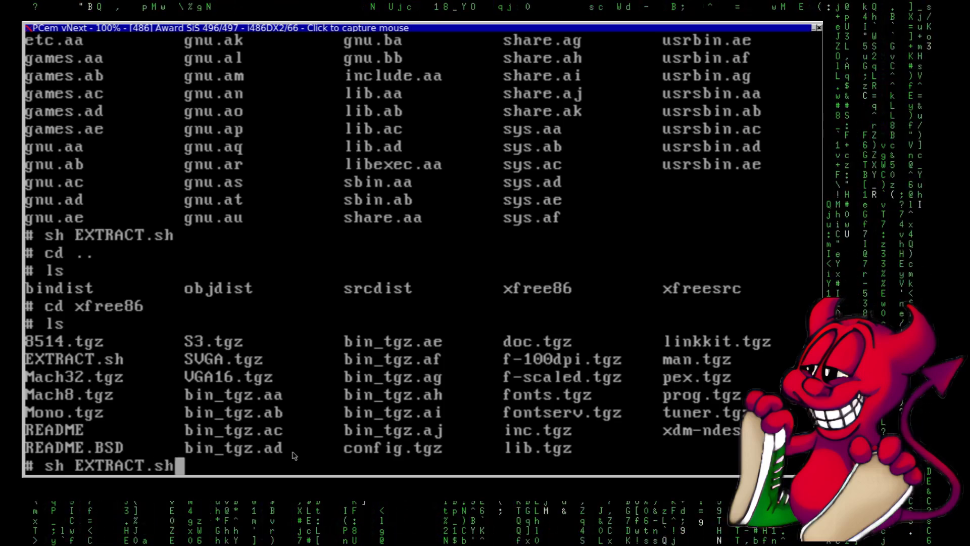
pyautogui.press('Return')
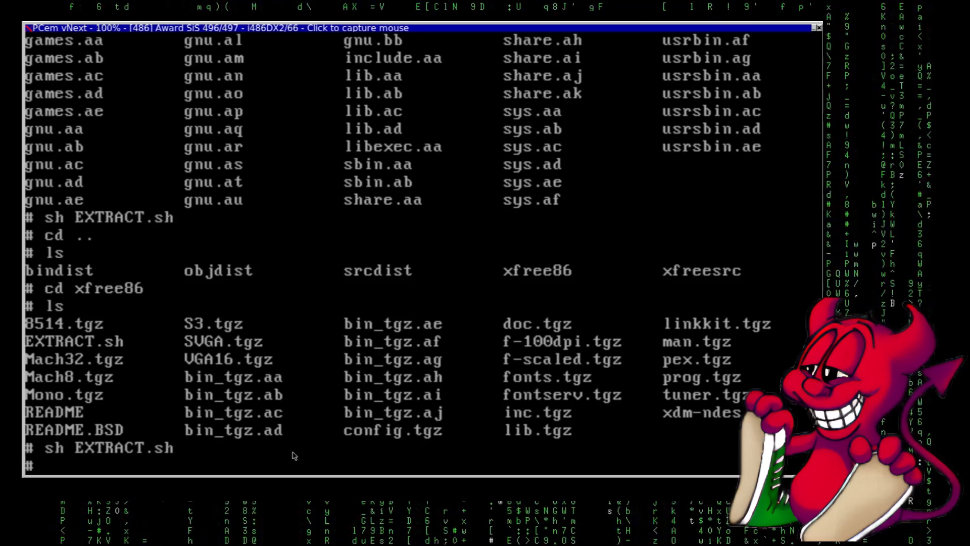
# Step: Go back up from xfree86 to the tarballs directory and list its contents
pyautogui.write('cd')
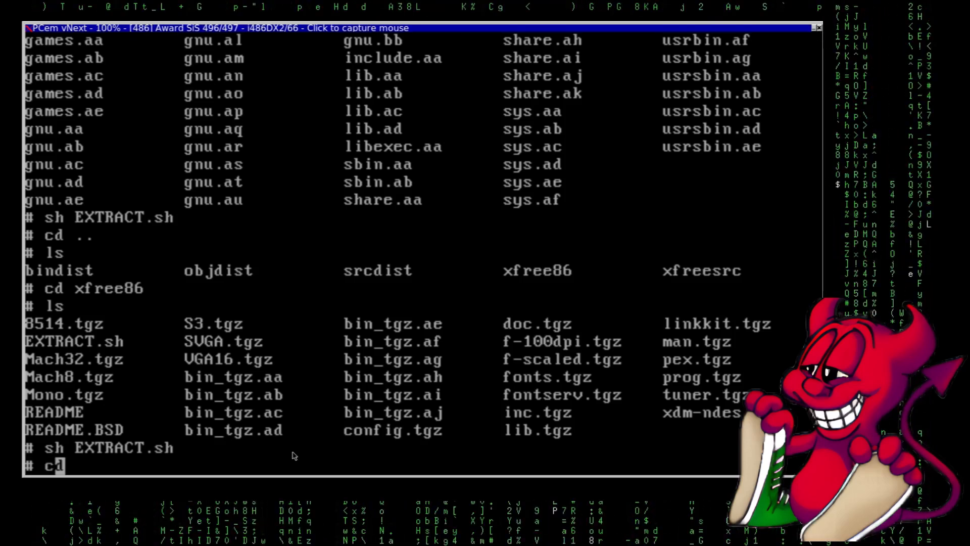
pyautogui.write(' ..')
pyautogui.press('Return')
pyautogui.write('ls')
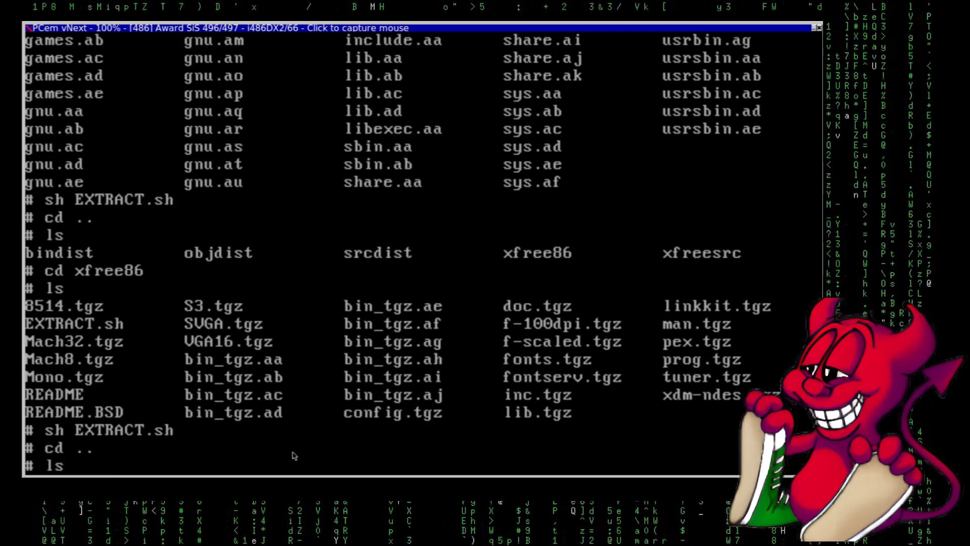
pyautogui.press('Return')
# Step: Change into the xfreesrc directory and list its files
pyautogui.write('cd xfr')
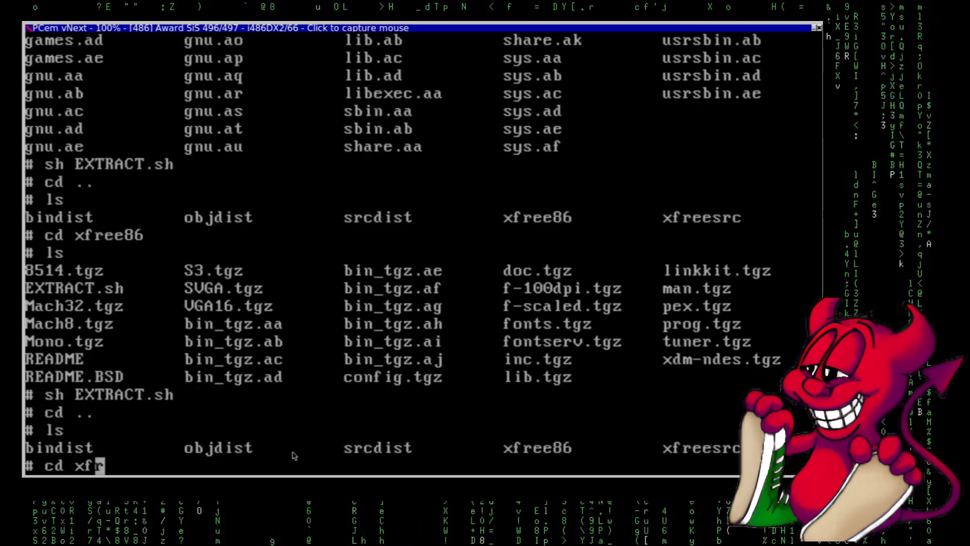
pyautogui.write('ee')
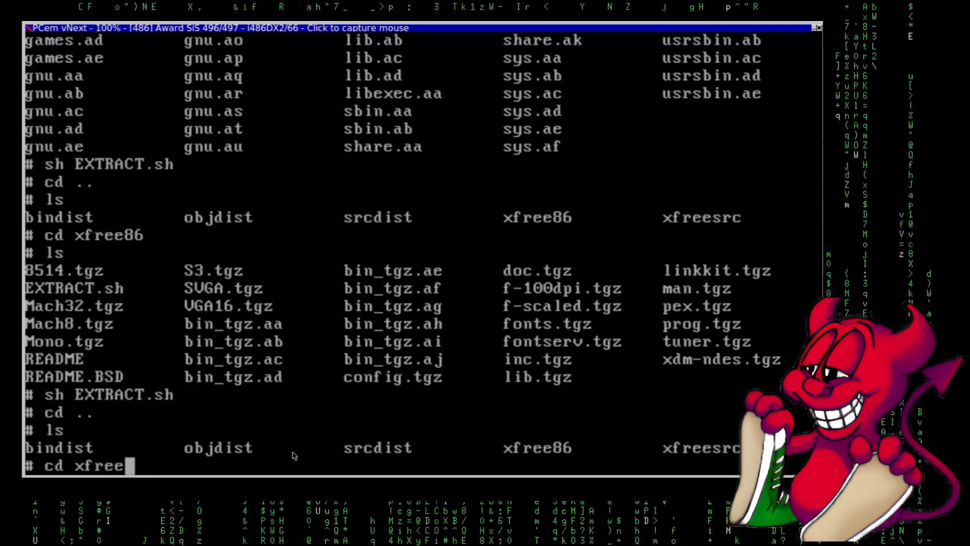
pyautogui.write('rsrc')
pyautogui.press('Return')
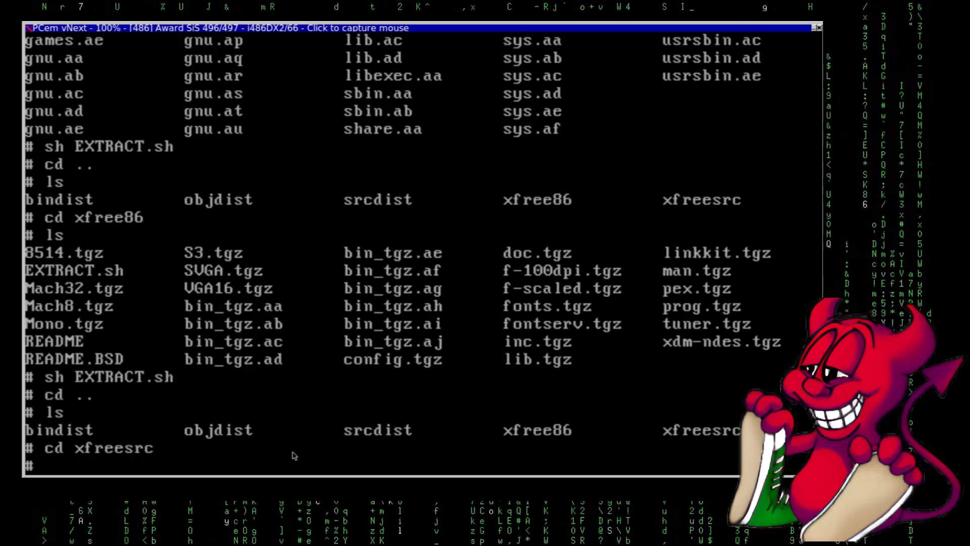
pyautogui.write('ls')
pyautogui.press('Return')
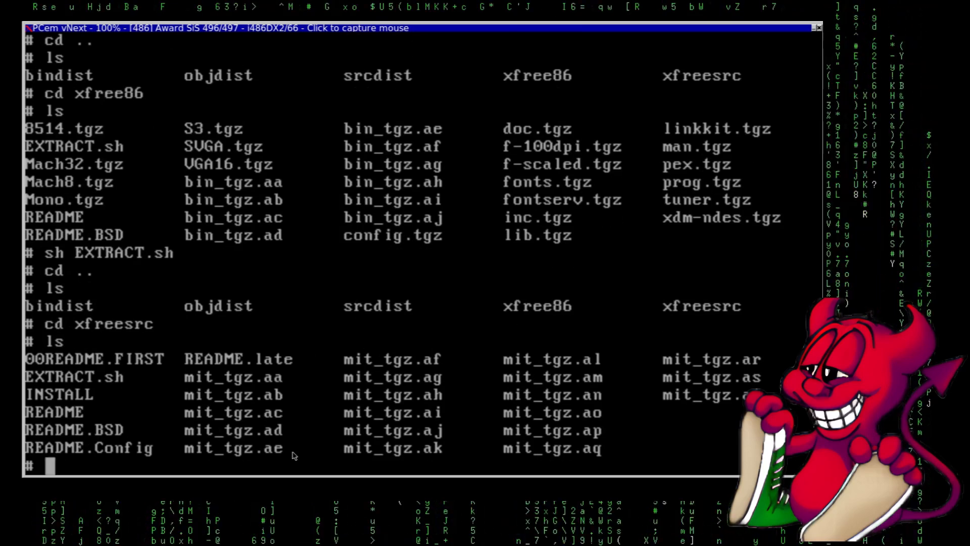
# Step: Extract the XFree86 sources by running EXTRACT.sh with sh in xfreesrc, and check the disk usage with df
pyautogui.write('sh EXTRA')
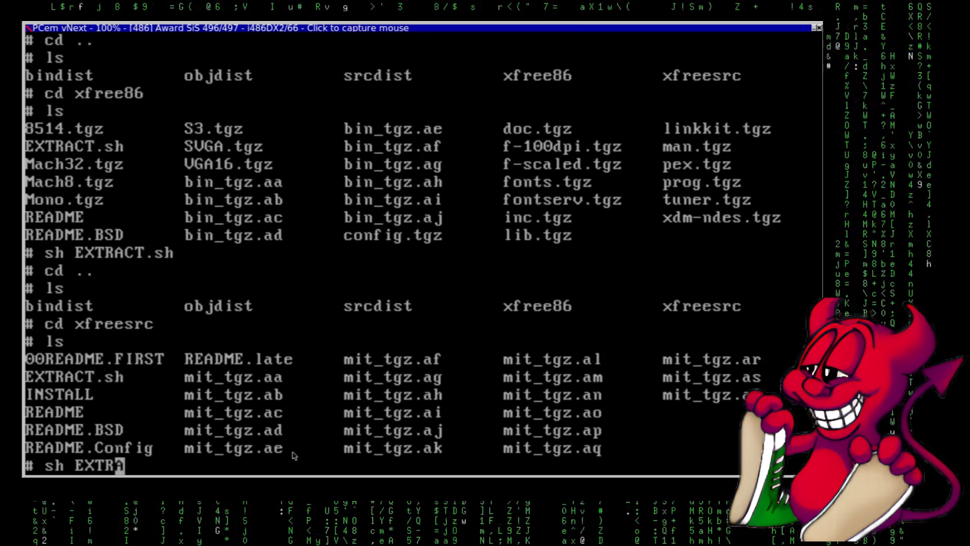
pyautogui.write('CT.sh')
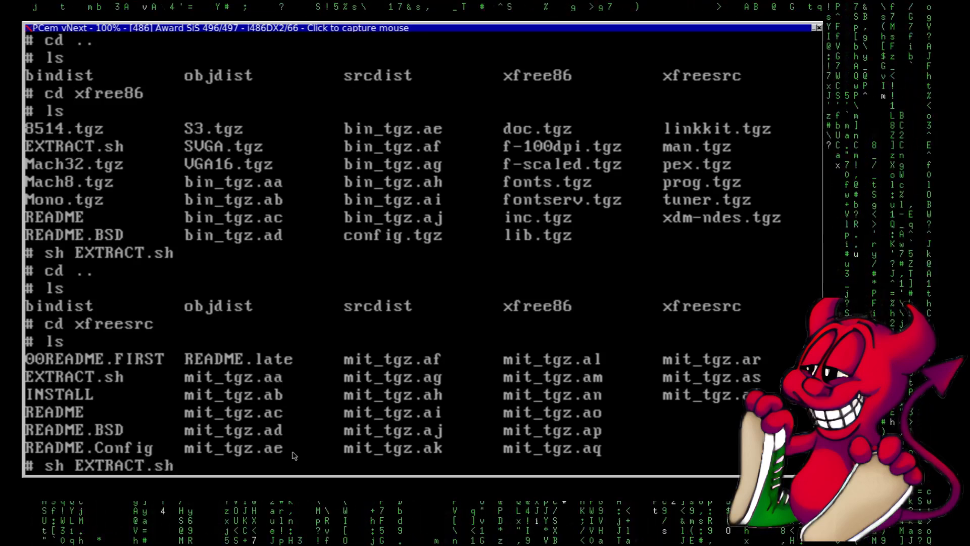
pyautogui.press('Return')
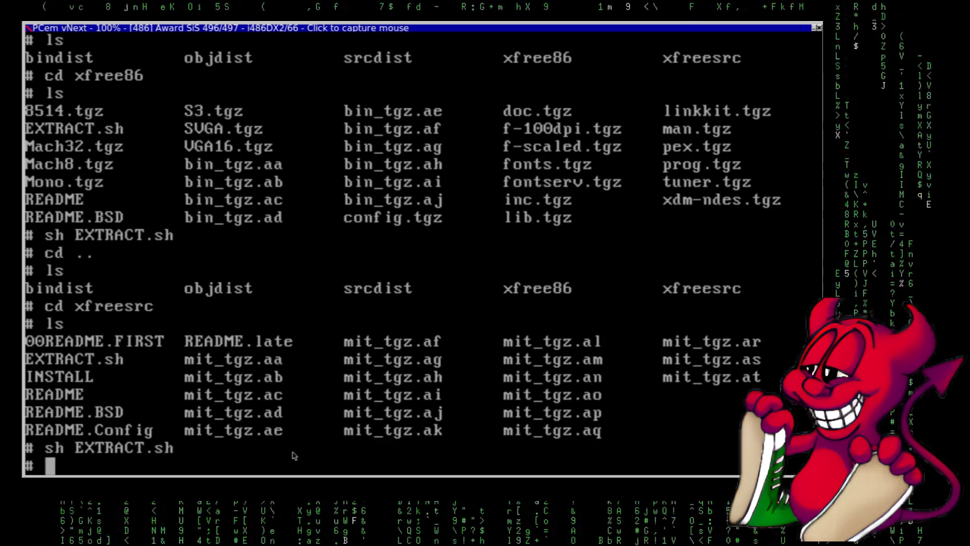
pyautogui.write('df')
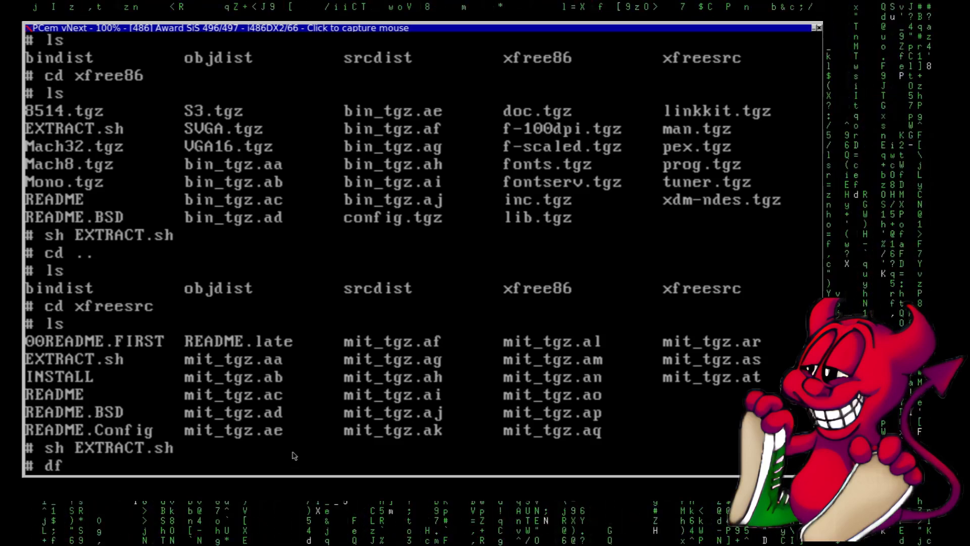
pyautogui.press('Return')
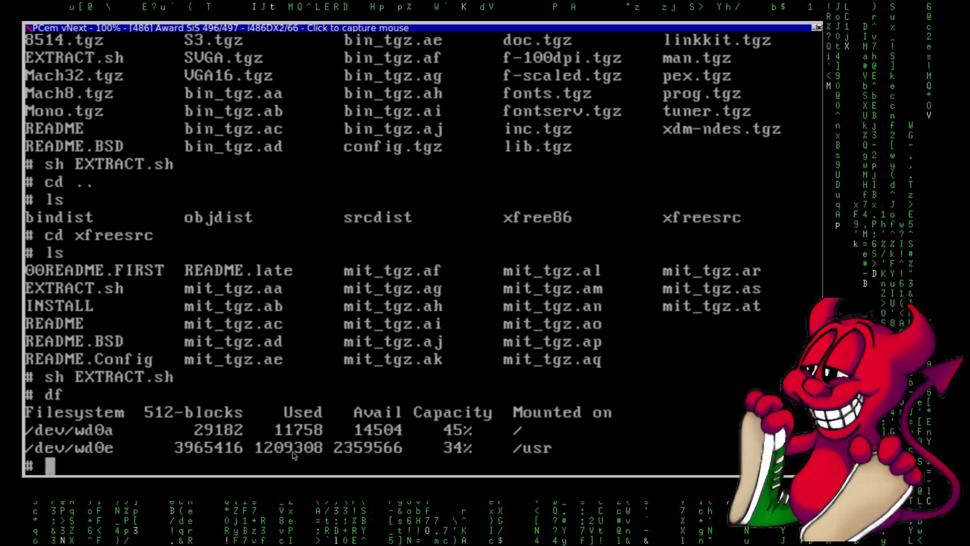
# Step: Write pending data to disk with sync and shut down the FreeBSD system with halt
pyautogui.write('s')
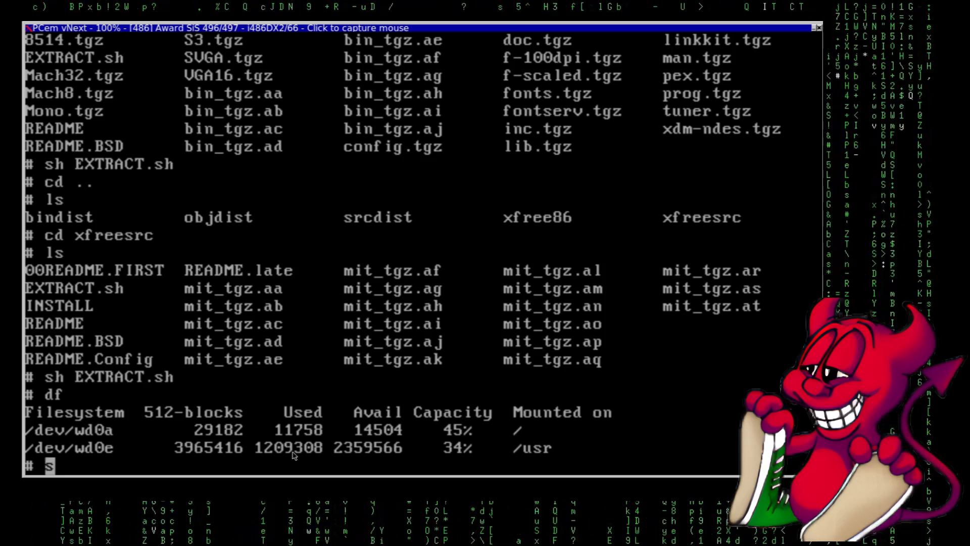
pyautogui.write('zn')
pyautogui.press('BackSpace')
pyautogui.press('BackSpace')
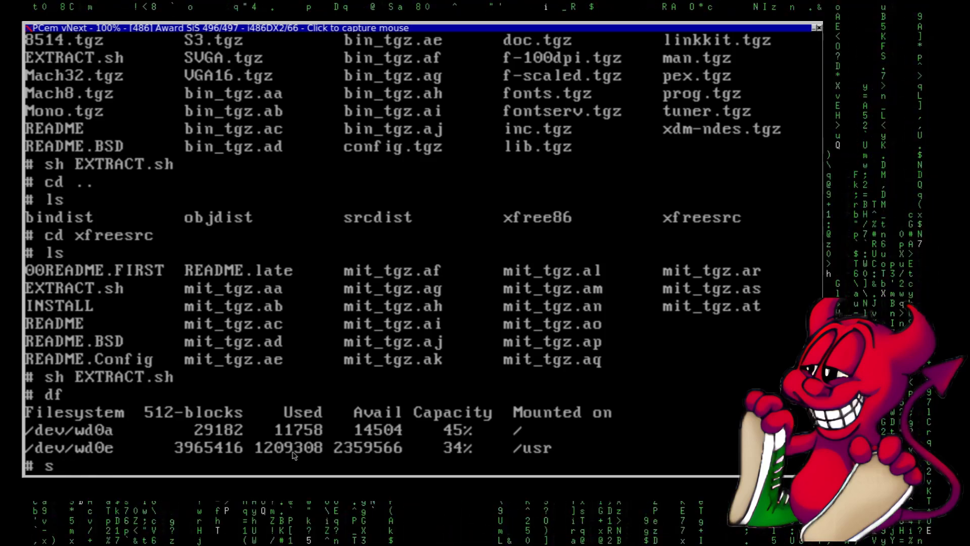
pyautogui.write('ync')
pyautogui.press('Return')
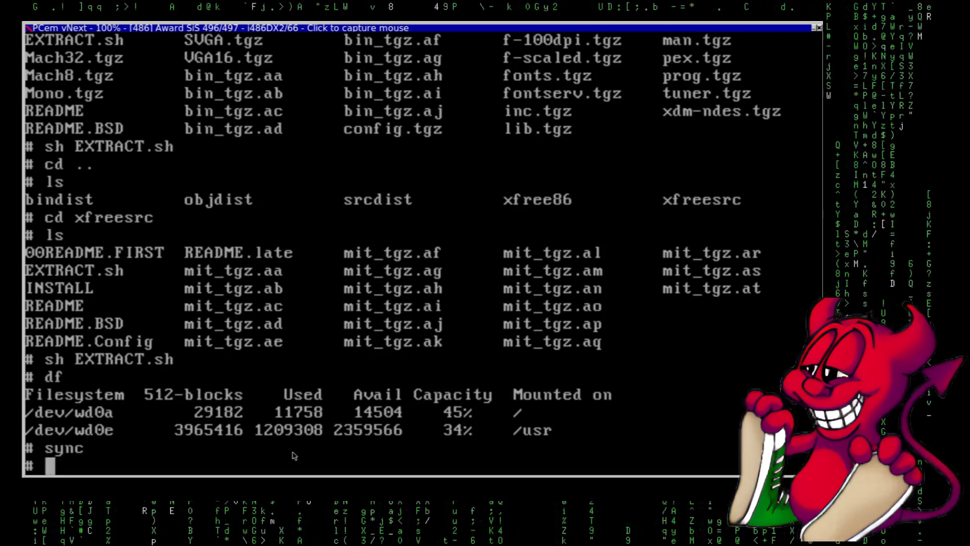
pyautogui.write('shutdown -p now')
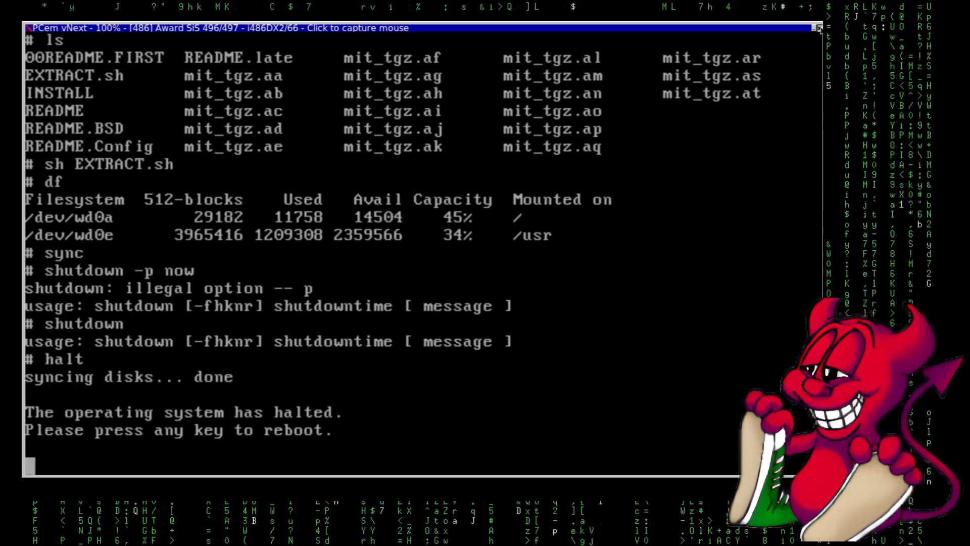
# Step: Close the PCem machine and, in the host terminal's hdd directory, copy hdd_fbsd_1.img to hdd_fbsd_1.img.base_install
pyautogui.click(819, 28)
pyautogui.click(504, 275)
pyautogui.click(543, 121)
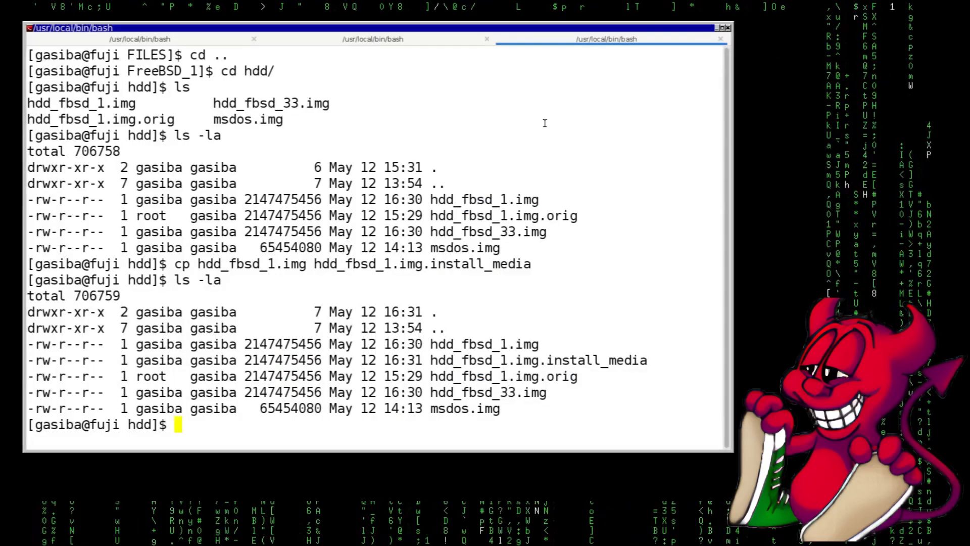
pyautogui.write('cp')
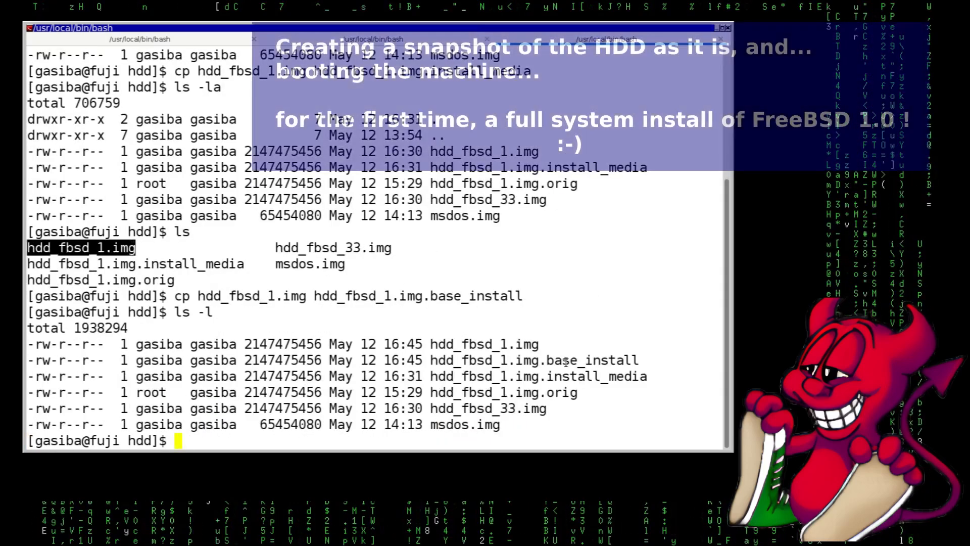
pyautogui.doubleClick(534, 360)
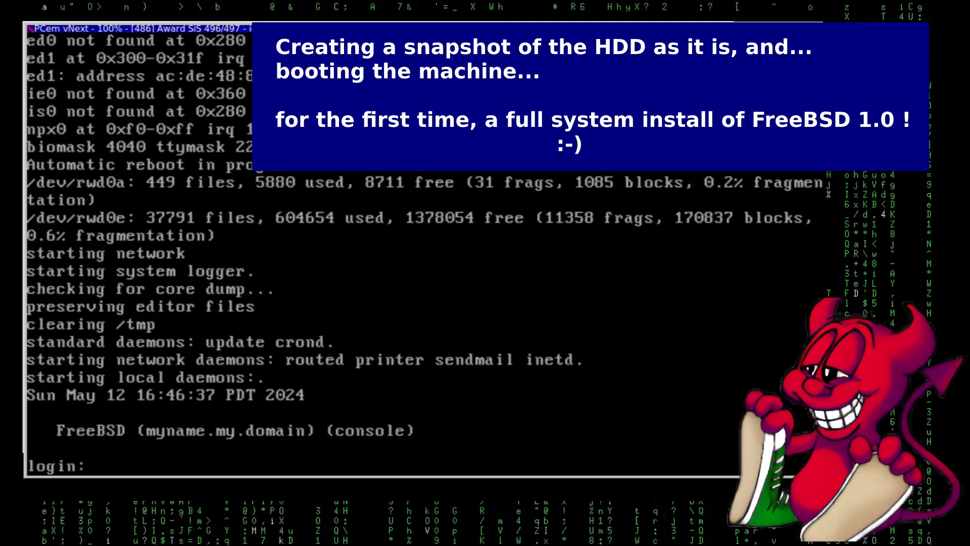
# Step: Log in to the booted FreeBSD console as root and accept the default terminal type pc3
pyautogui.write('root')
pyautogui.press('Return')
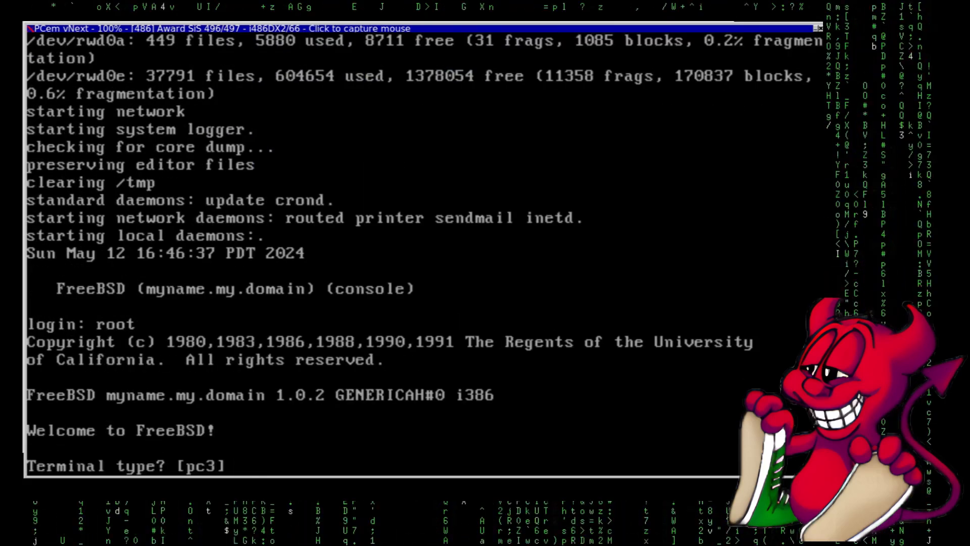
pyautogui.press('Return')
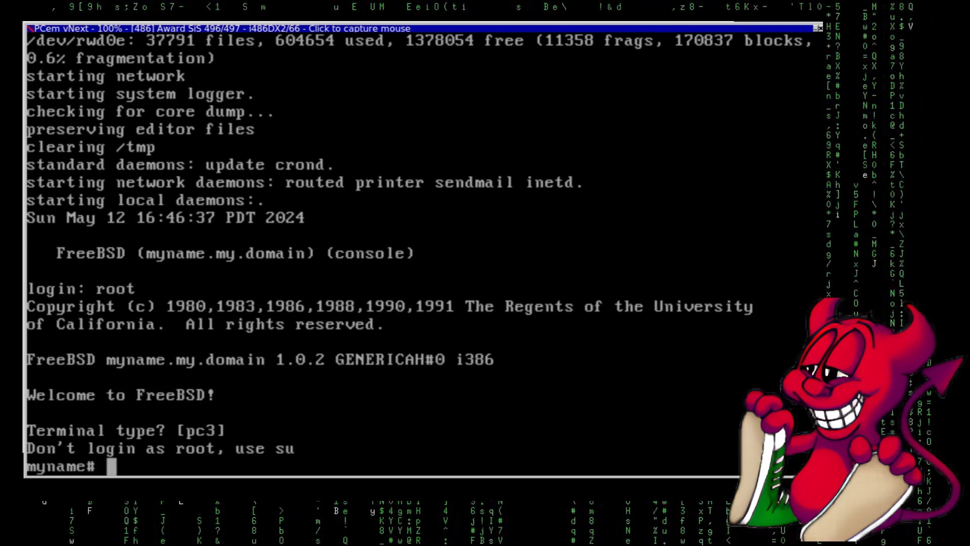
# Step: Try to start the bash shell and list the files in root's home directory
pyautogui.press('Return')
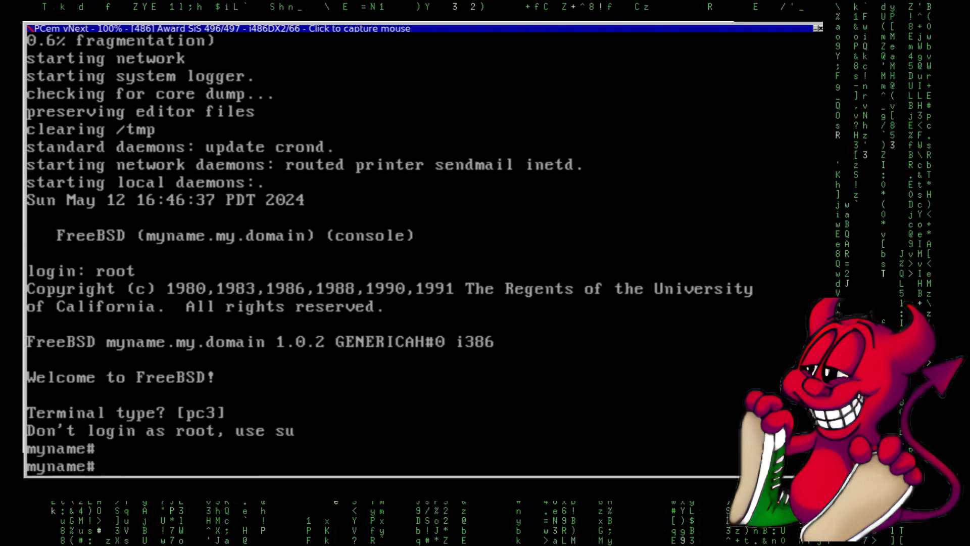
pyautogui.press('Return')
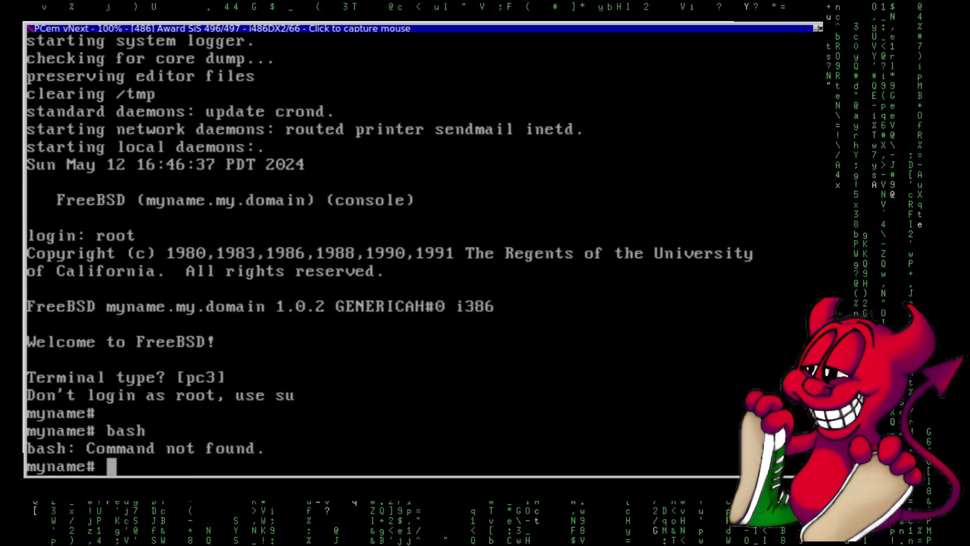
pyautogui.write('ls')
pyautogui.press('Return')
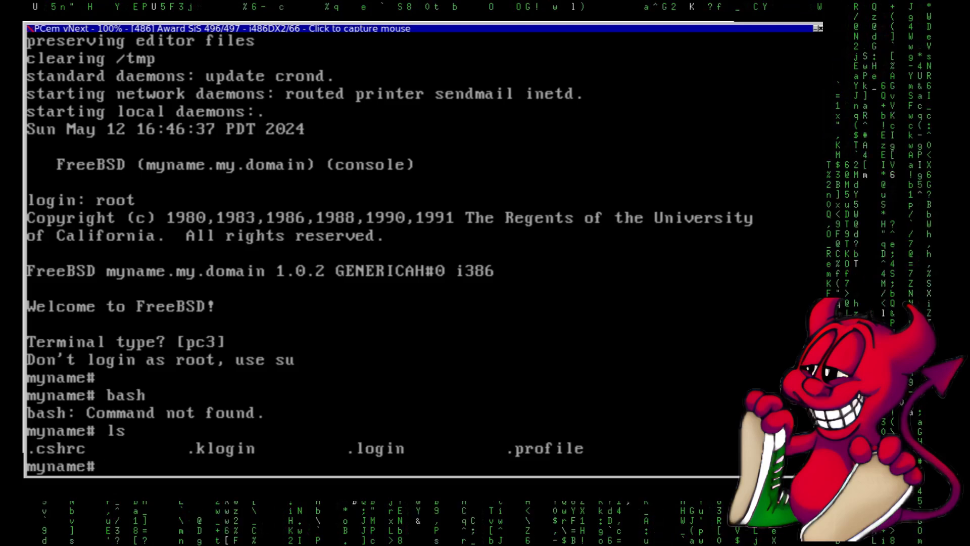
# Step: Change to the root directory / and list its contents with ls
pyautogui.write('cd /')
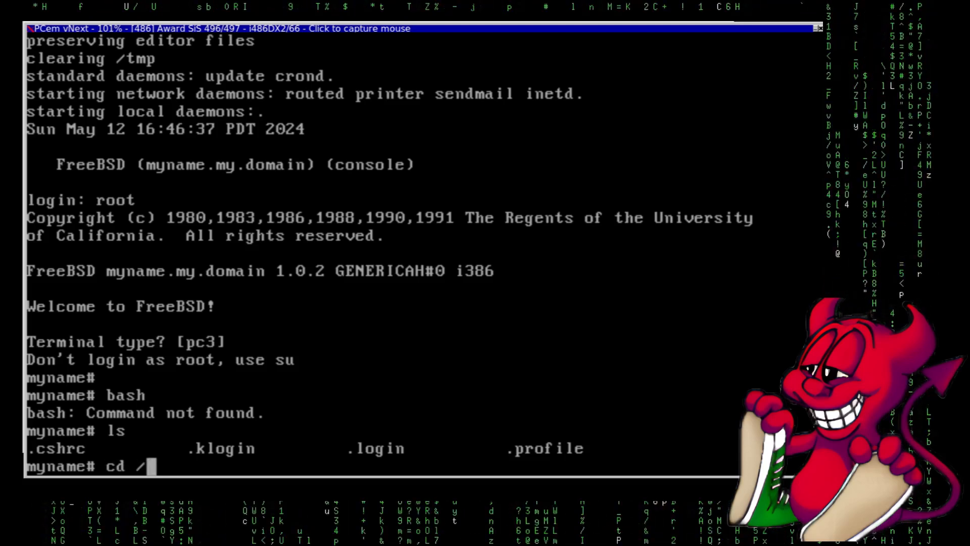
pyautogui.press('Return')
pyautogui.write('ls')
pyautogui.press('Return')
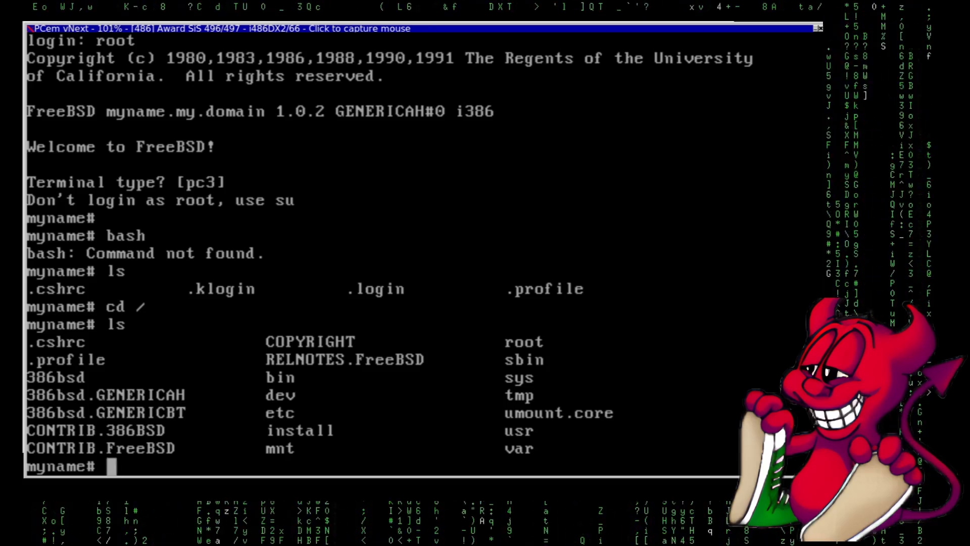
# Step: Delete the umount.core file from the root directory and list the directory again
pyautogui.write('rm un')
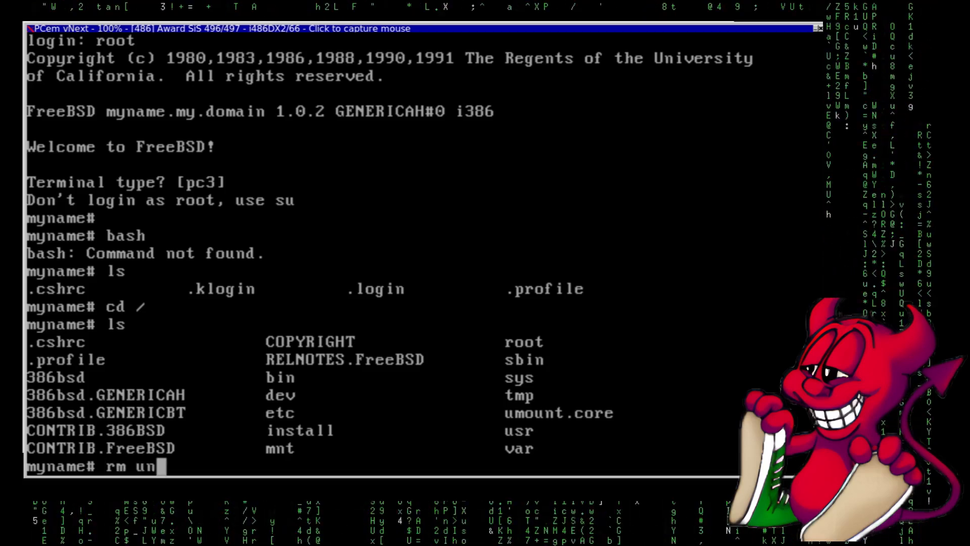
pyautogui.write('mount')
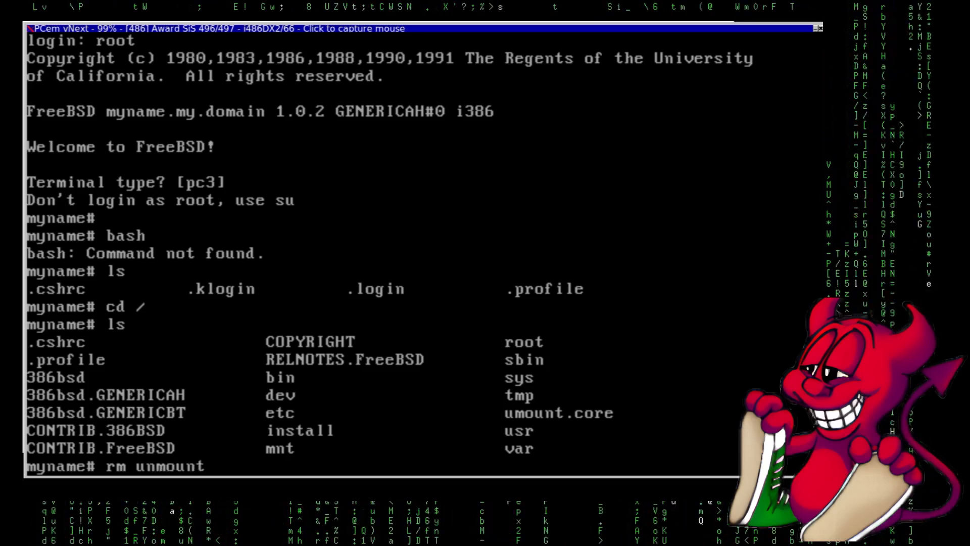
pyautogui.write('.core')
pyautogui.press('Return')
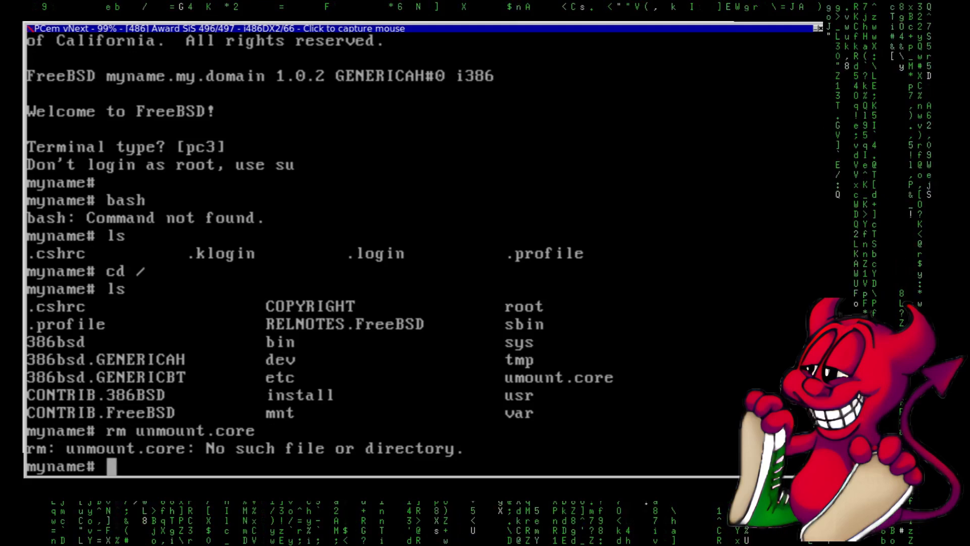
pyautogui.write('rm umoun')
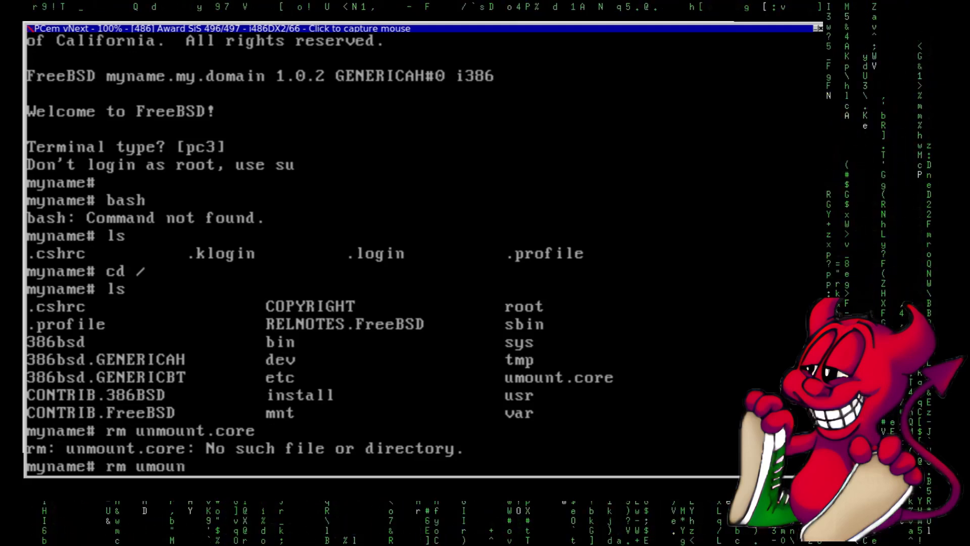
pyautogui.write('t.core')
pyautogui.press('Return')
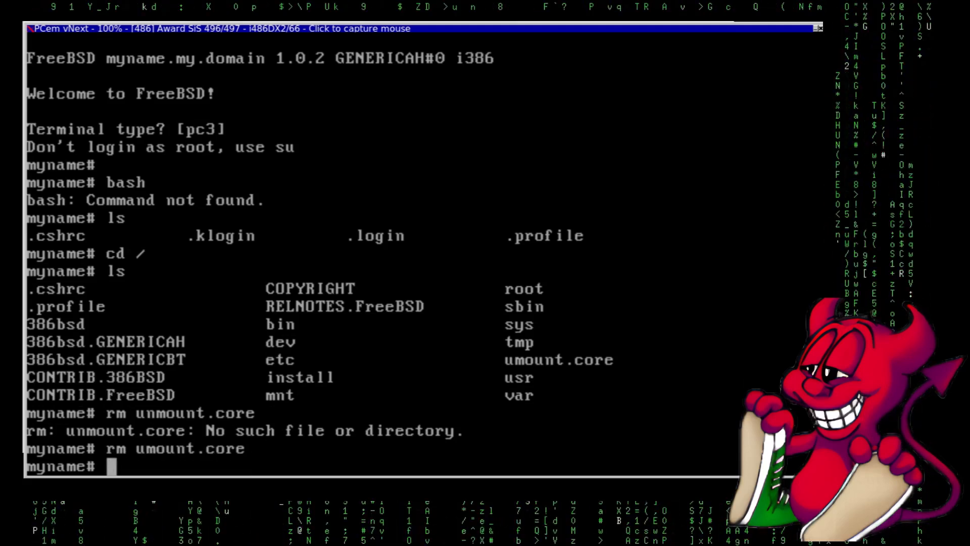
pyautogui.write('ls')
pyautogui.press('Return')
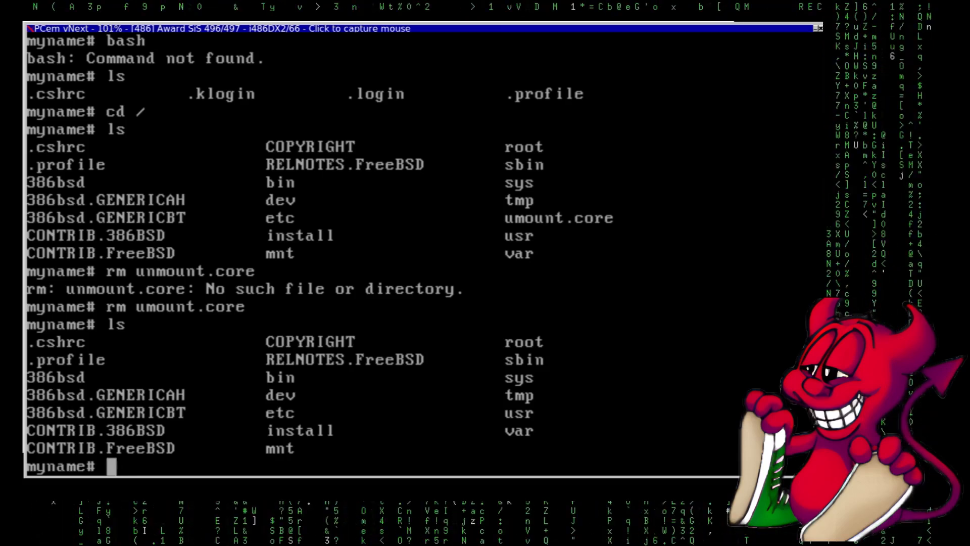
# Step: Check the install entry with ls and print the system version information with uname -a
pyautogui.write('install')
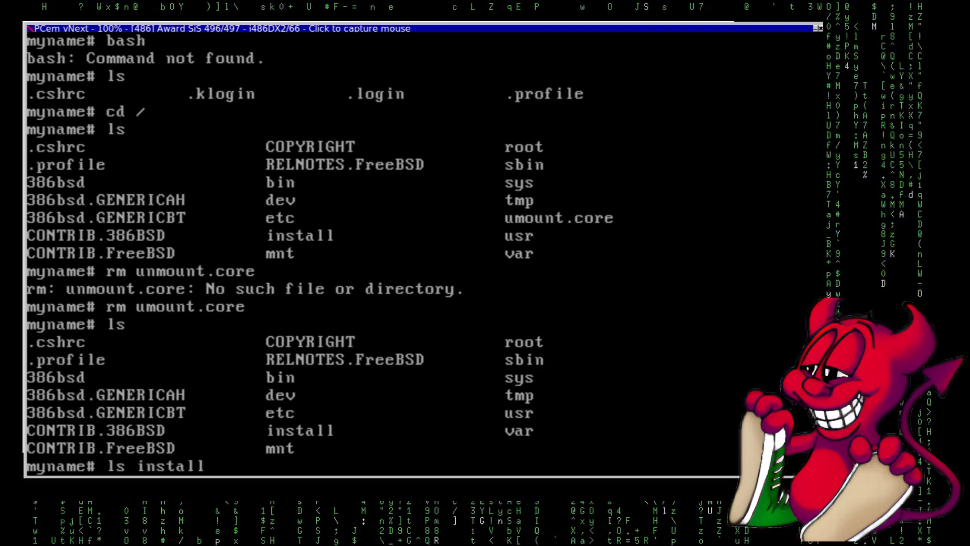
pyautogui.press('Return')
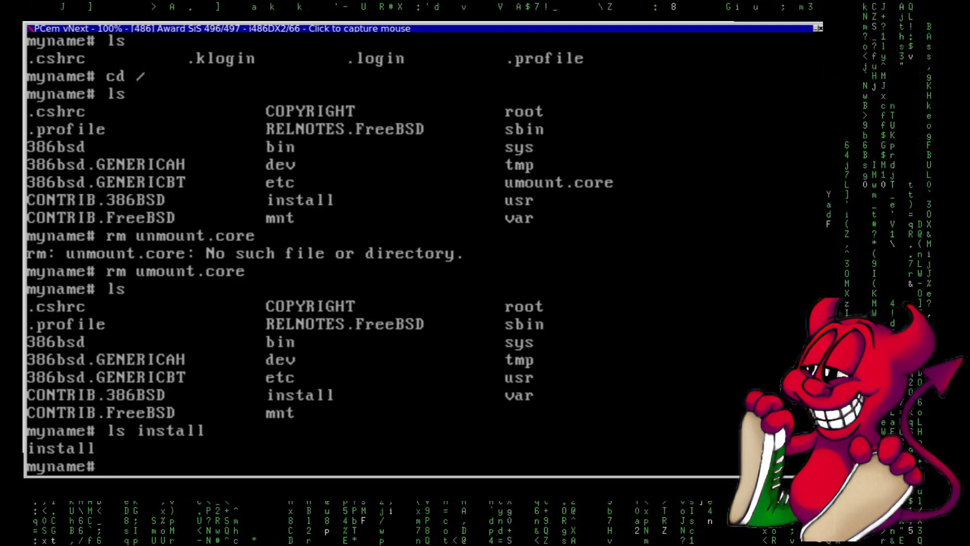
pyautogui.write('uname -a')
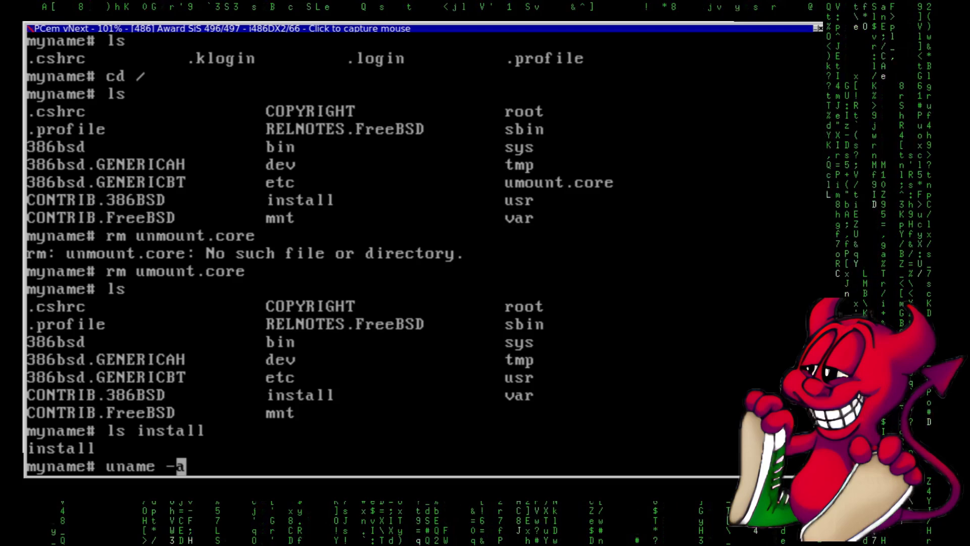
pyautogui.press('Return')
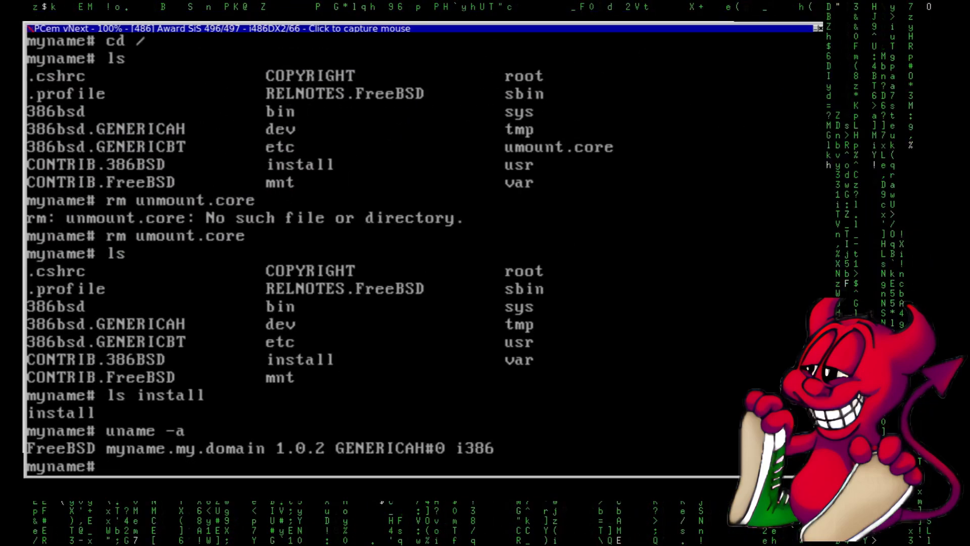
# Step: Check the disk usage with df and query the ed1 network interface with ifconfig
pyautogui.write('df')
pyautogui.press('Return')
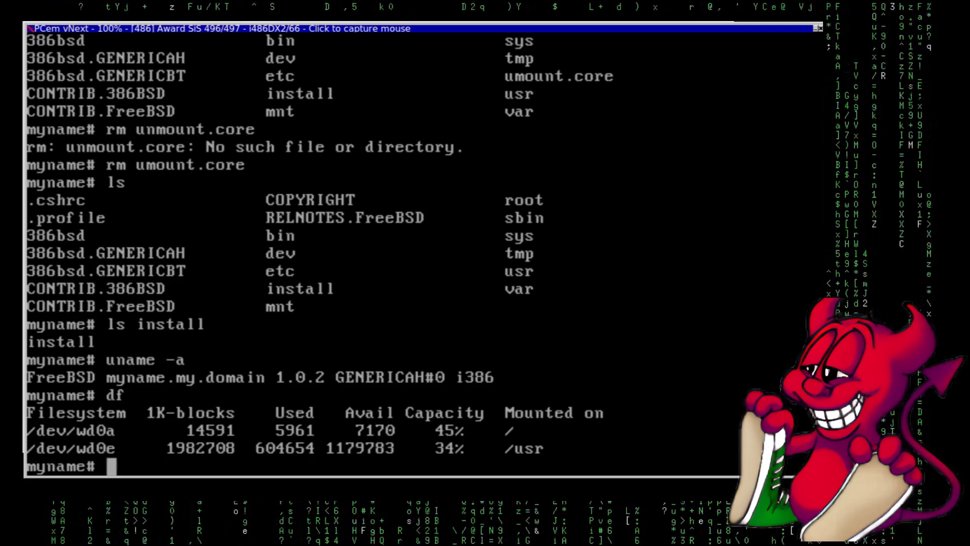
pyautogui.write('ifconfig')
pyautogui.press('Return')
pyautogui.write('ifconfig')
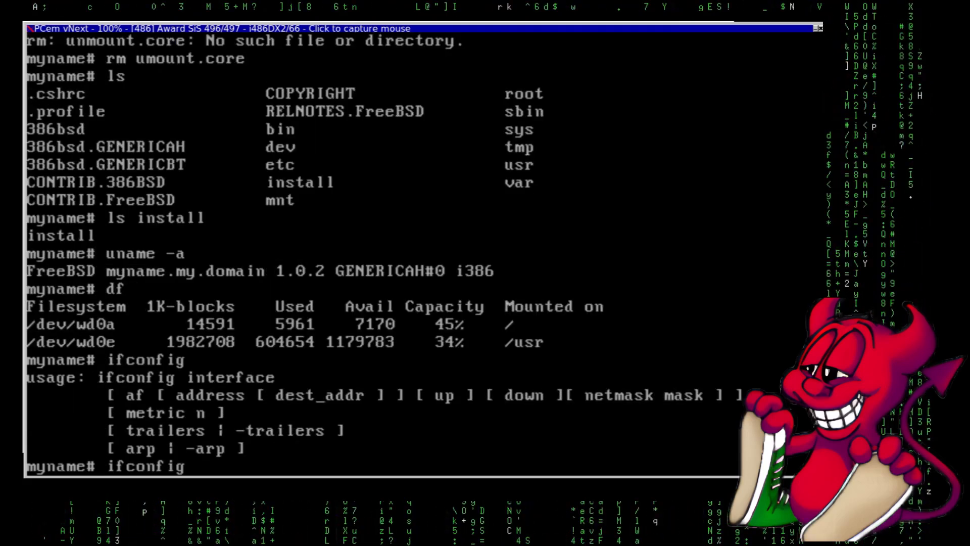
pyautogui.write(' ed1')
pyautogui.press('Return')
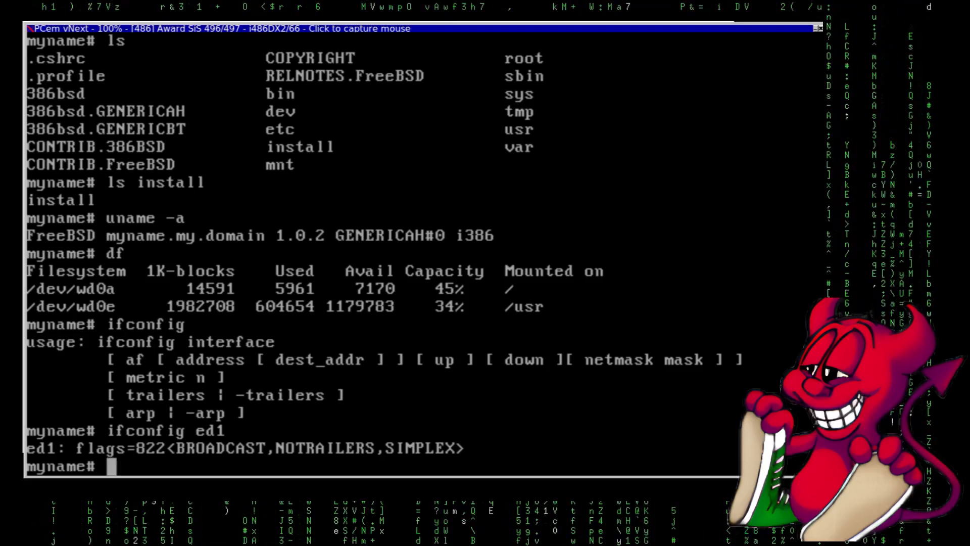
# Step: Try to start vim, and open the vi editor without a file and quit it
pyautogui.write('vim')
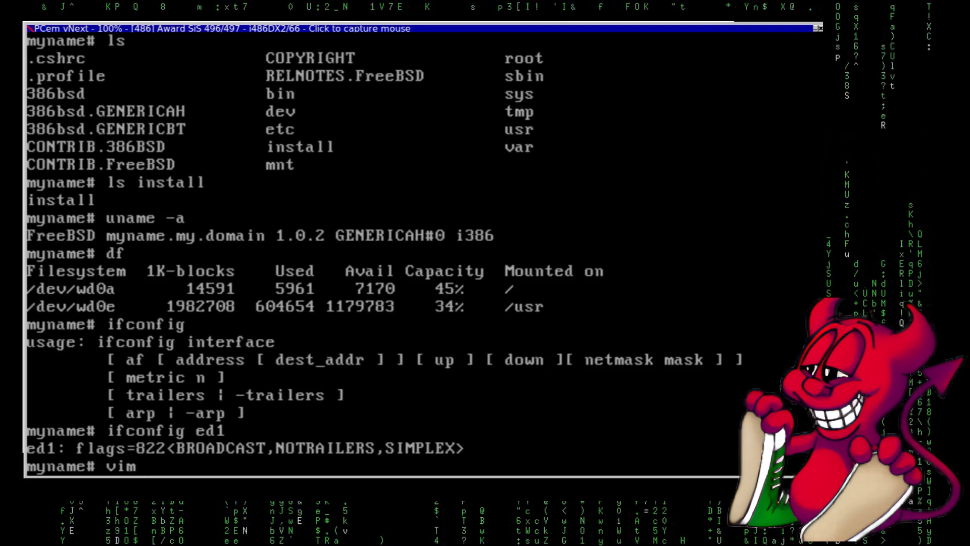
pyautogui.press('Return')
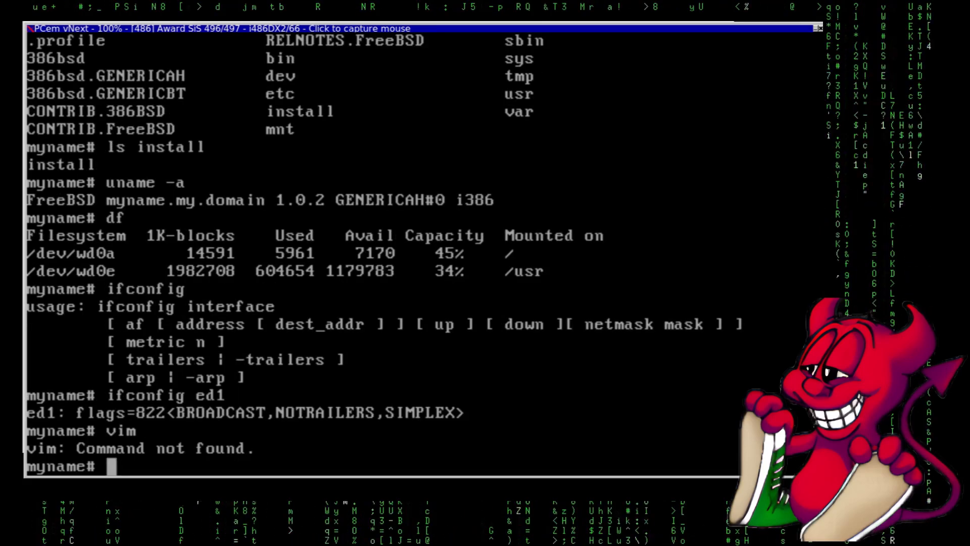
pyautogui.write('vi')
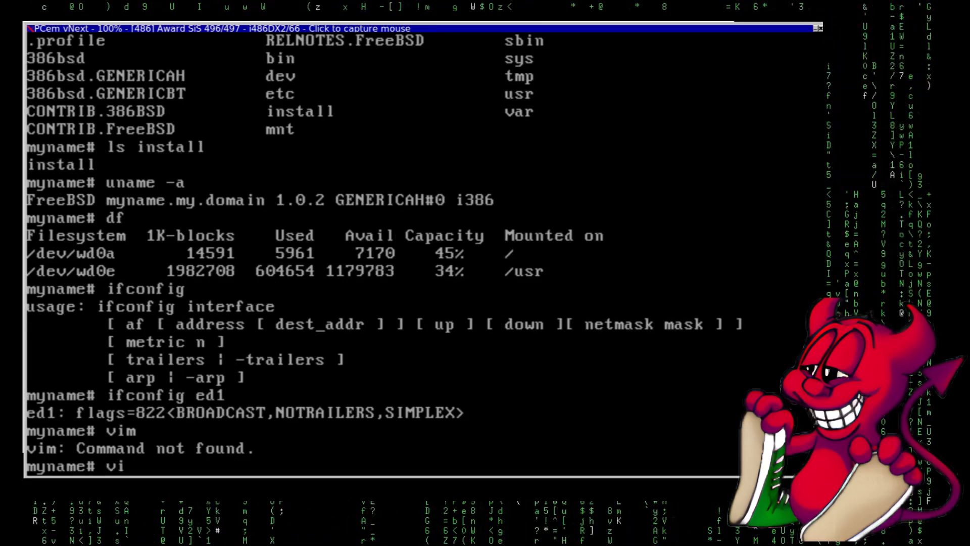
pyautogui.press('Return')
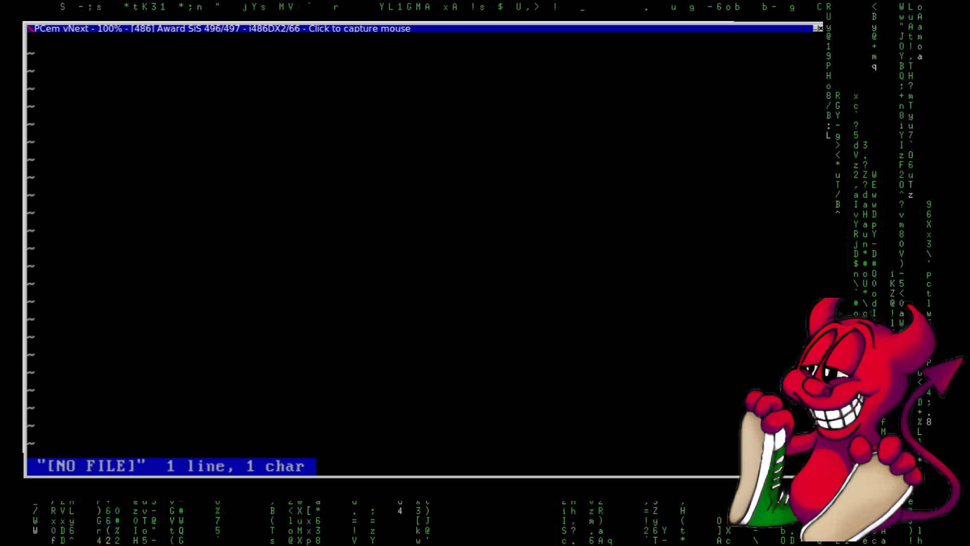
pyautogui.write(':q')
pyautogui.press('Return')
# Step: Open the elvis editor without a file, quit it, and print the system information with uname -a
pyautogui.write('elvis')
pyautogui.press('Return')
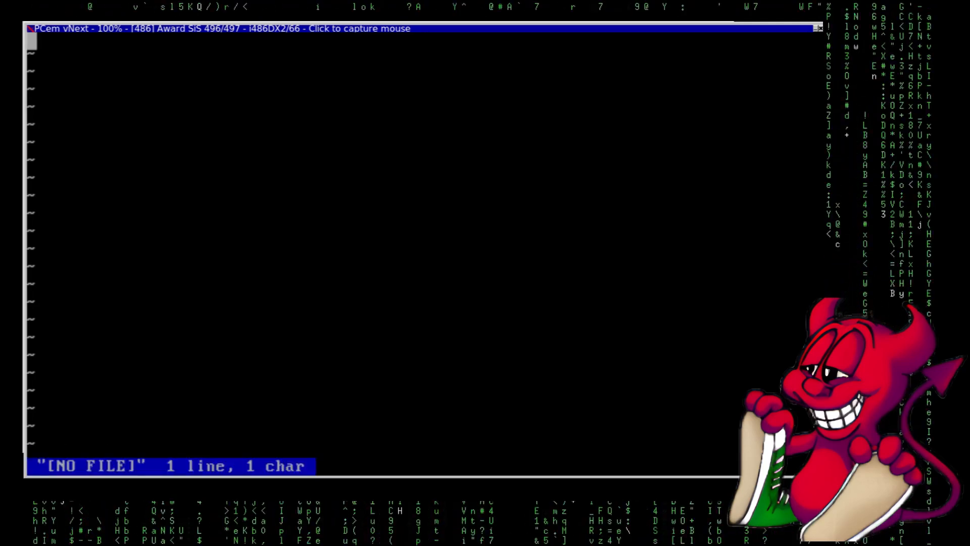
pyautogui.write(':q')
pyautogui.press('Return')
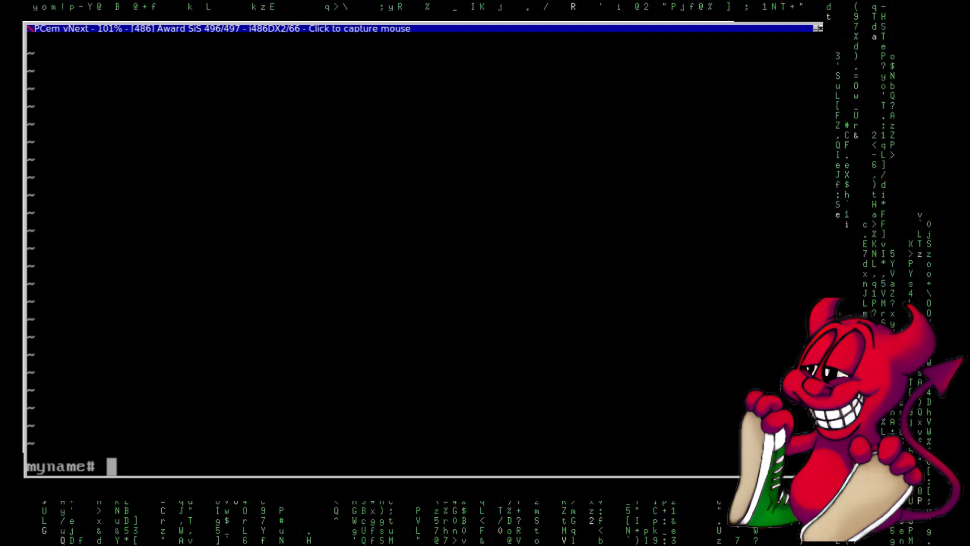
pyautogui.write('uname -a')
pyautogui.press('Return')
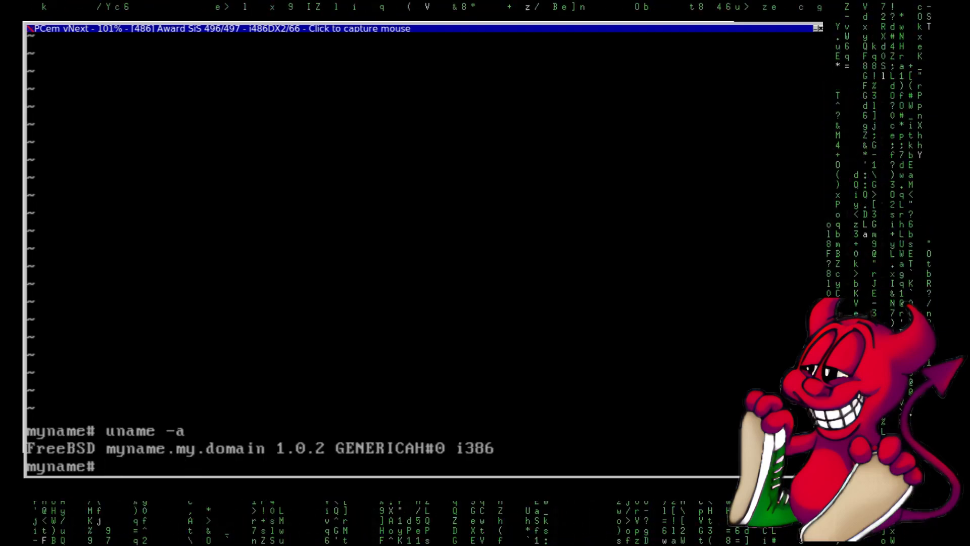